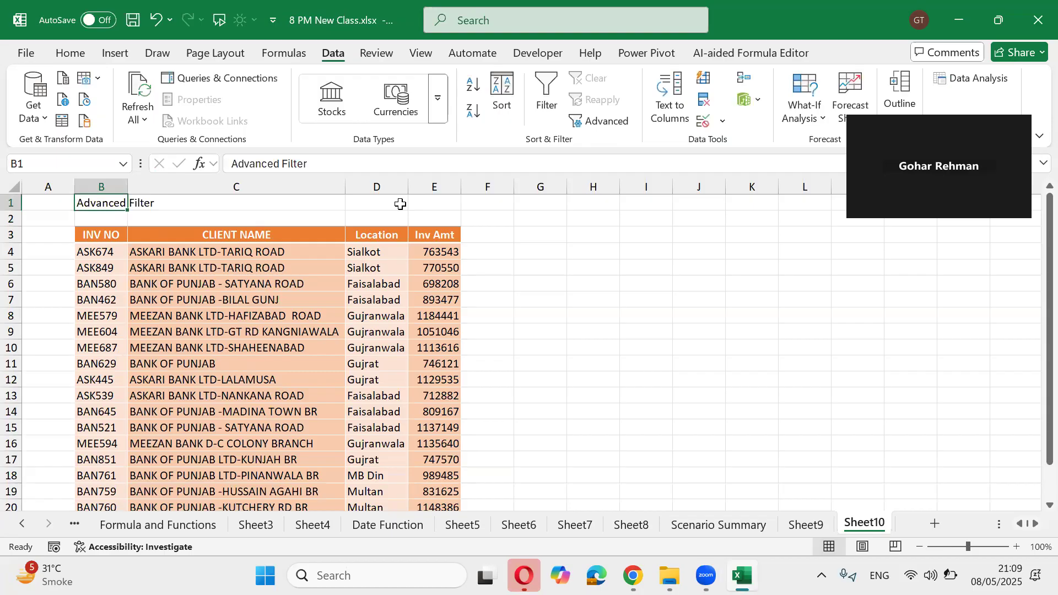
Merge and center the "Advanced Filter" title across B1:E1 and set its vertical alignment to middle.
{"action": "key", "text": "shift+Right"}
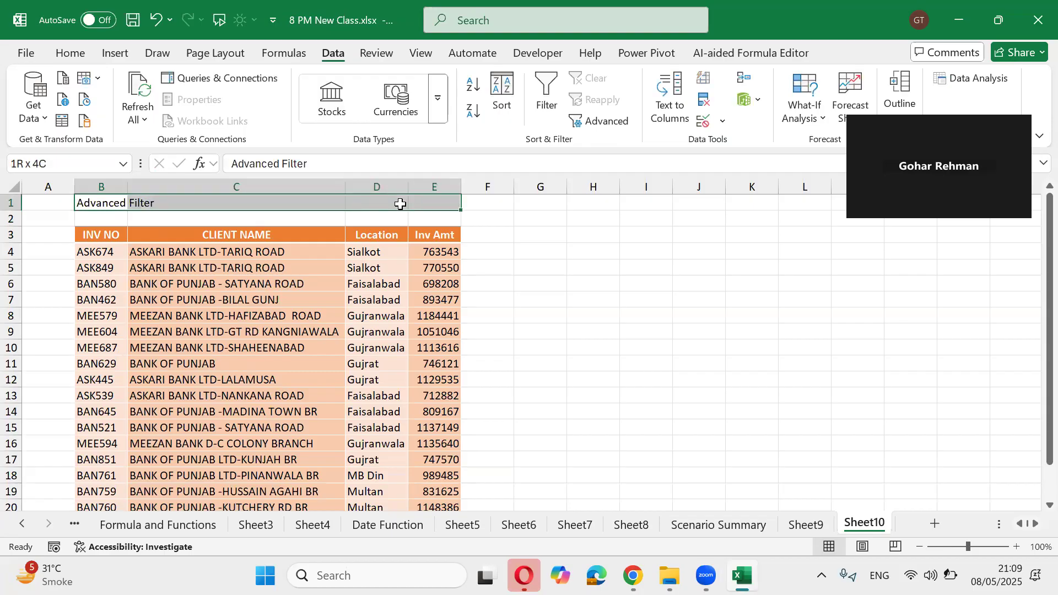
{"action": "left_click", "coordinate": [70, 53]}
{"action": "left_click", "coordinate": [372, 100]}
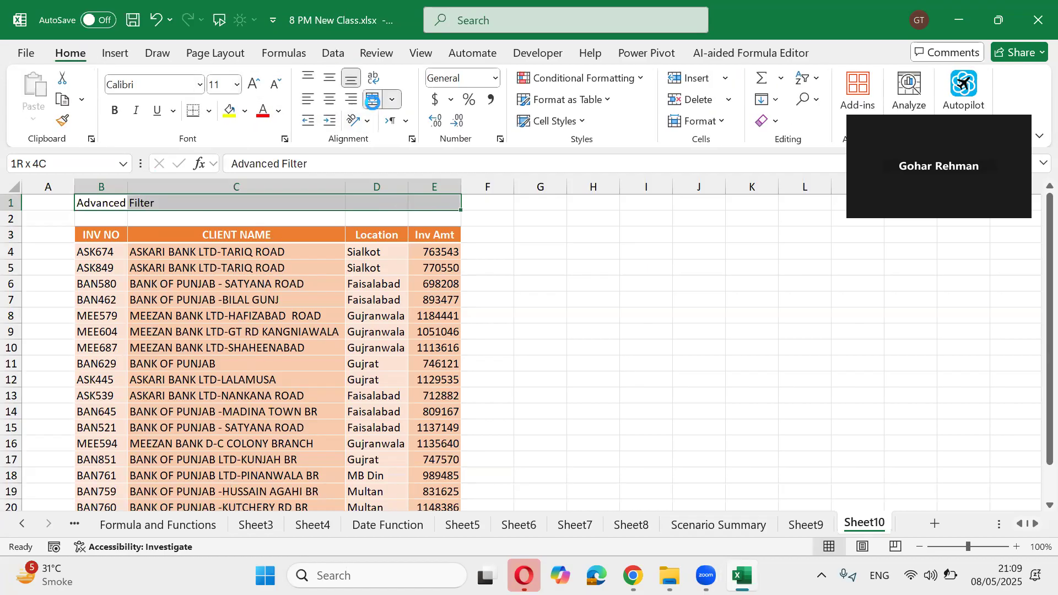
{"action": "left_click", "coordinate": [330, 81]}
{"action": "left_click", "coordinate": [335, 104]}
Format the merged "Advanced Filter" title as 18-point, centered, underlined and bold.
{"action": "left_click", "coordinate": [255, 80]}
{"action": "left_click", "coordinate": [255, 81]}
{"action": "left_click", "coordinate": [255, 81]}
{"action": "left_click", "coordinate": [255, 81]}
{"action": "left_click", "coordinate": [329, 100]}
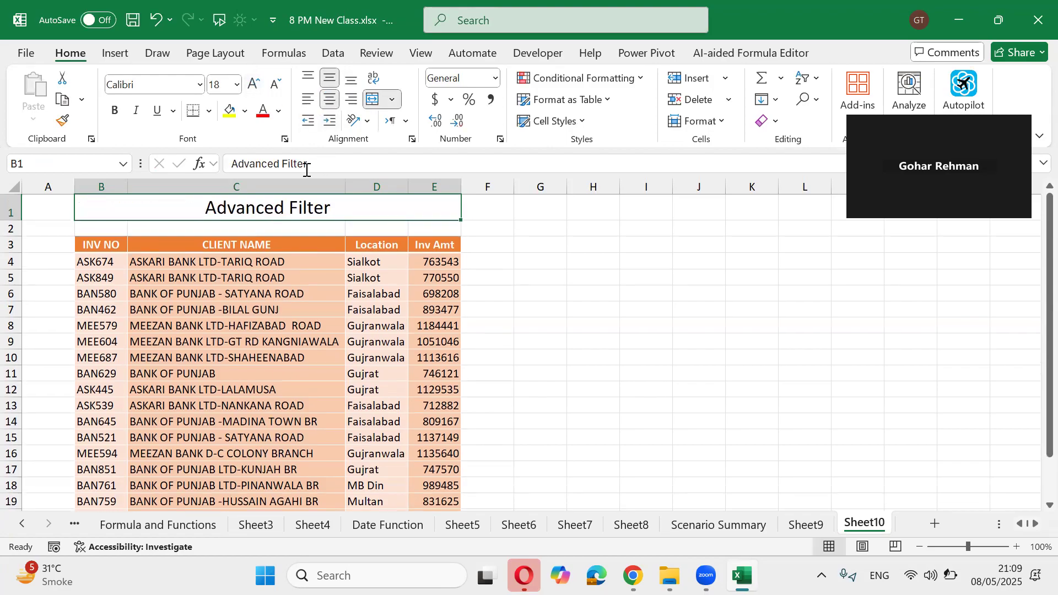
{"action": "left_click", "coordinate": [157, 110]}
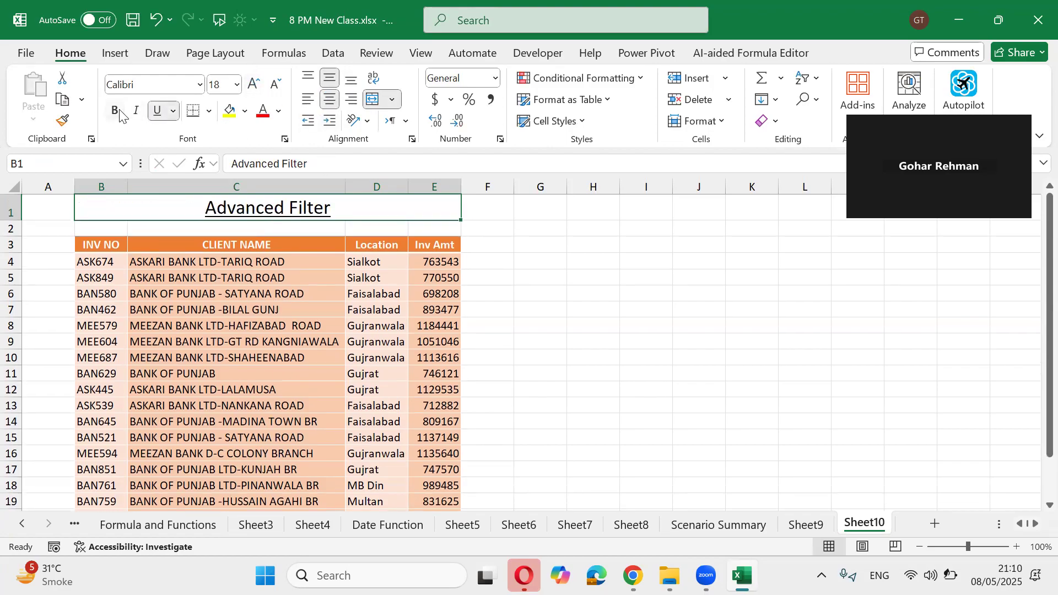
{"action": "left_click", "coordinate": [115, 110]}
{"action": "left_click", "coordinate": [543, 245]}
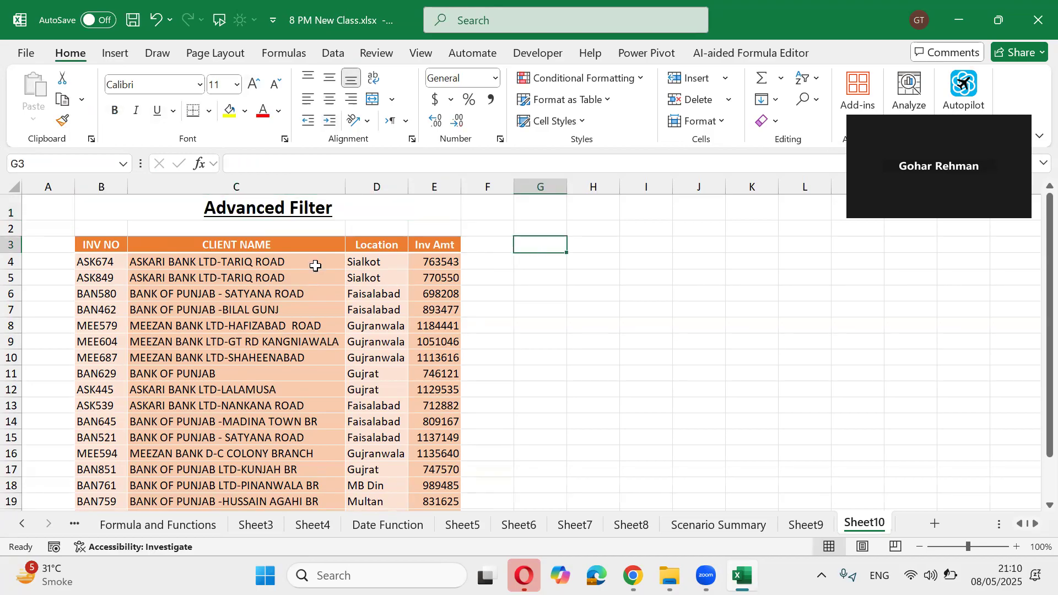
{"action": "left_click", "coordinate": [100, 246]}
{"action": "left_click_drag", "start_coordinate": [165, 276], "coordinate": [423, 473]}
{"action": "scroll", "coordinate": [419, 458], "scroll_direction": "up", "scroll_amount": 1}
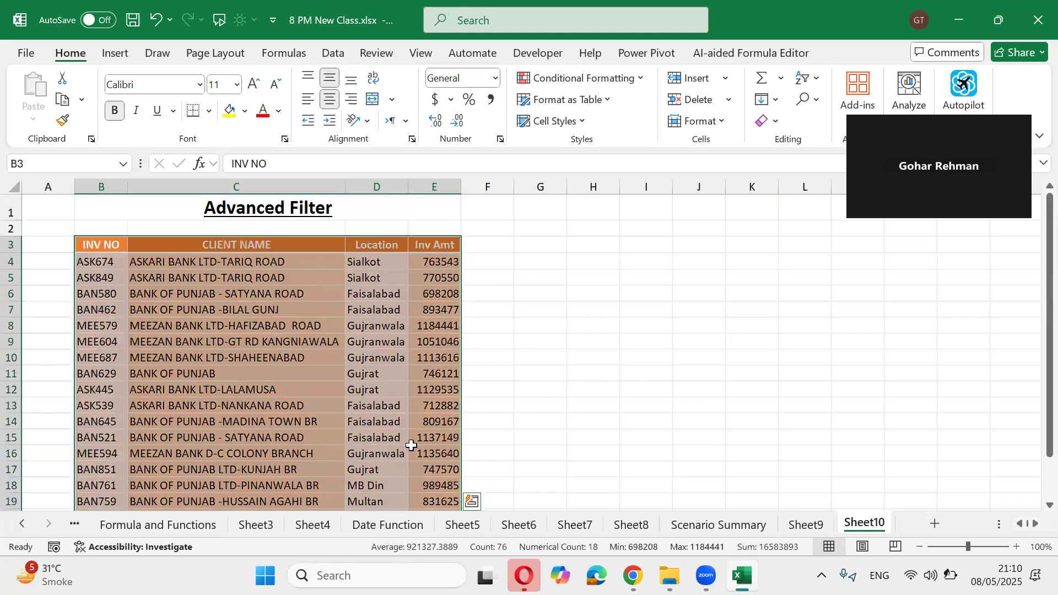
Delete the empty column A so the invoice table starts in the first column.
{"action": "left_click", "coordinate": [83, 198]}
{"action": "left_click", "coordinate": [57, 187]}
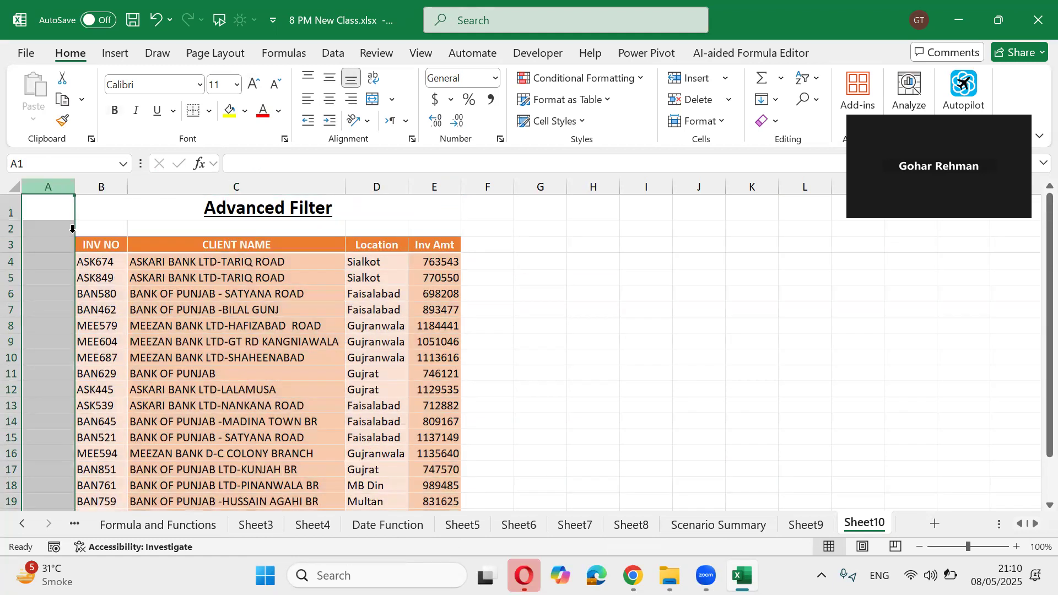
{"action": "right_click", "coordinate": [57, 187]}
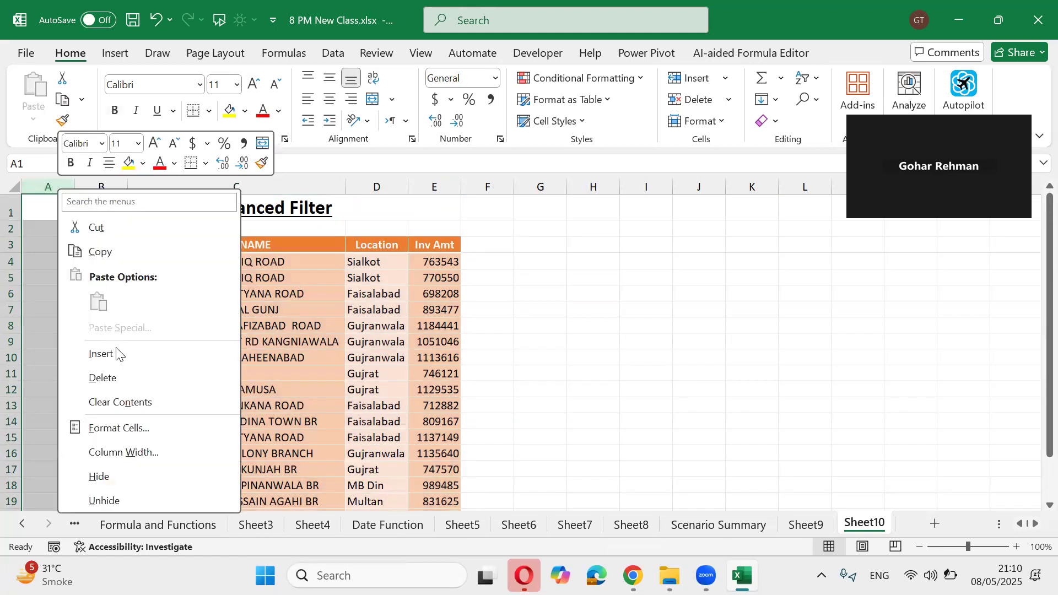
{"action": "left_click", "coordinate": [135, 378]}
{"action": "left_click", "coordinate": [183, 268]}
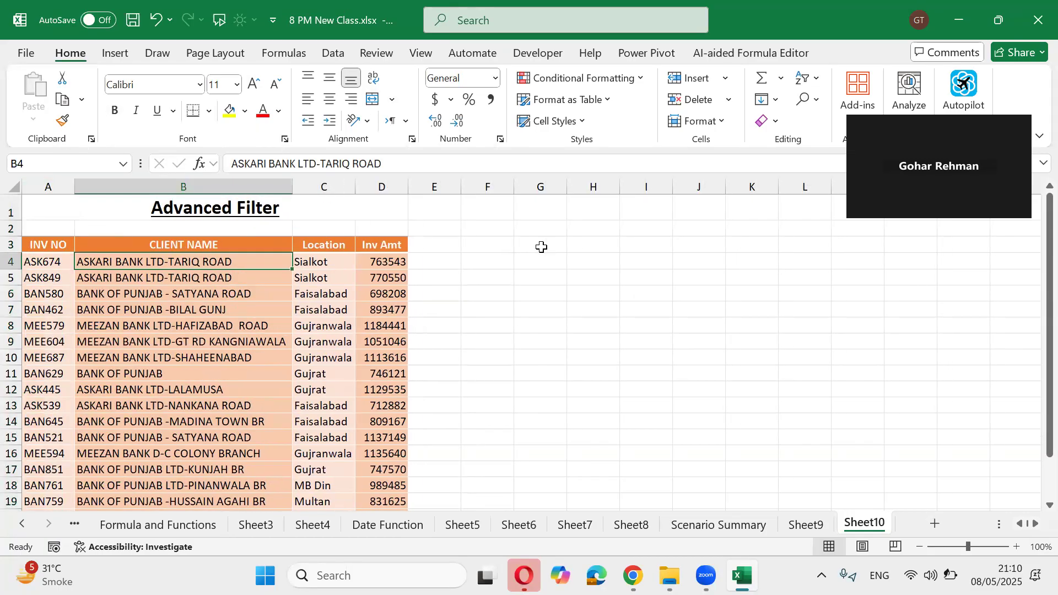
{"action": "key", "text": "Right"}
{"action": "key", "text": "Right"}
{"action": "key", "text": "Right"}
{"action": "key", "text": "Right"}
{"action": "key", "text": "Right"}
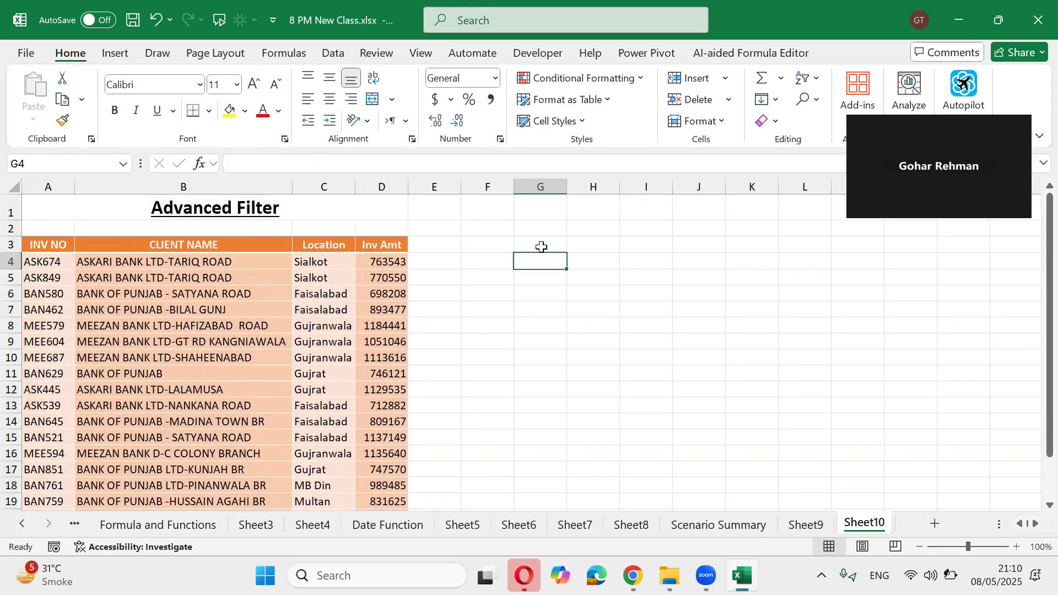
{"action": "key", "text": "Up"}
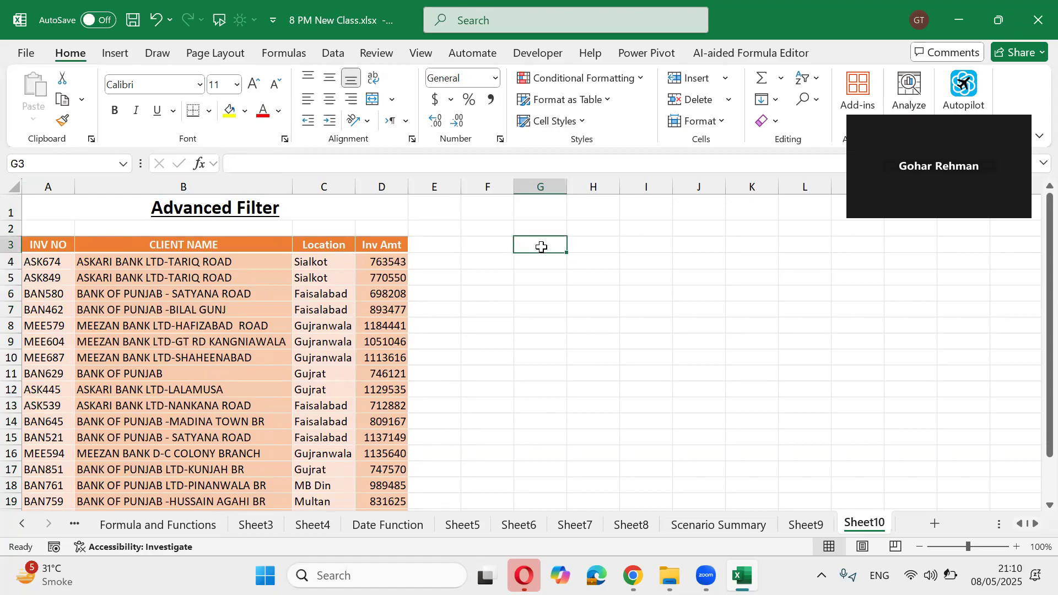
{"action": "key", "text": "Left"}
{"action": "key", "text": "Left"}
{"action": "key", "text": "Left"}
{"action": "key", "text": "Left"}
{"action": "key", "text": "Left"}
Start a FILTER formula in cell G4 with the invoice data range A4:D21 as its array argument.
{"action": "key", "text": "Down"}
{"action": "key", "text": "Right"}
{"action": "key", "text": "Right"}
{"action": "key", "text": "Right"}
{"action": "key", "text": "Right"}
{"action": "key", "text": "Right"}
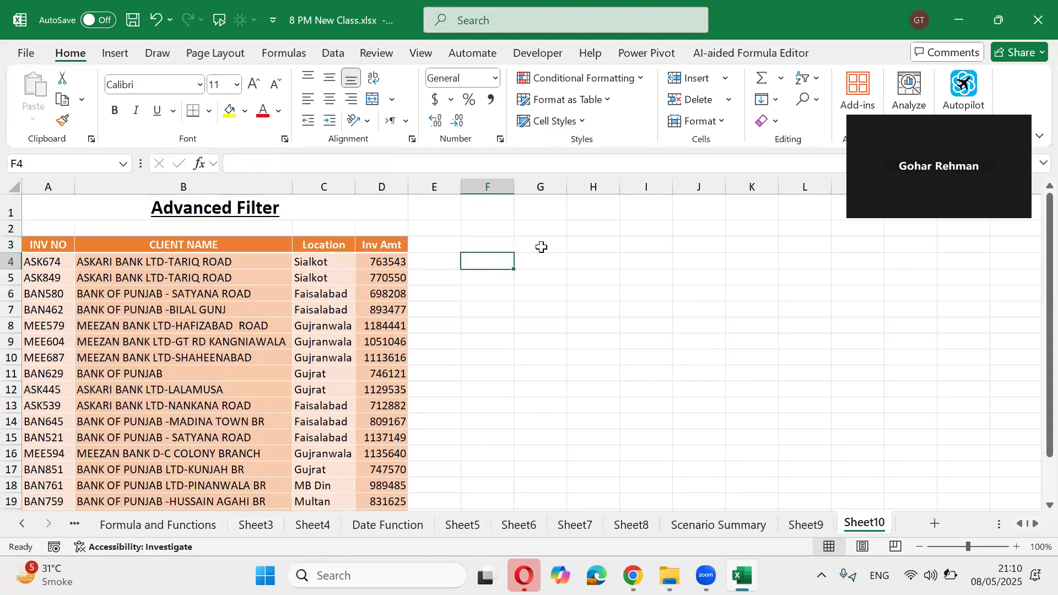
{"action": "type", "text": "=fil"}
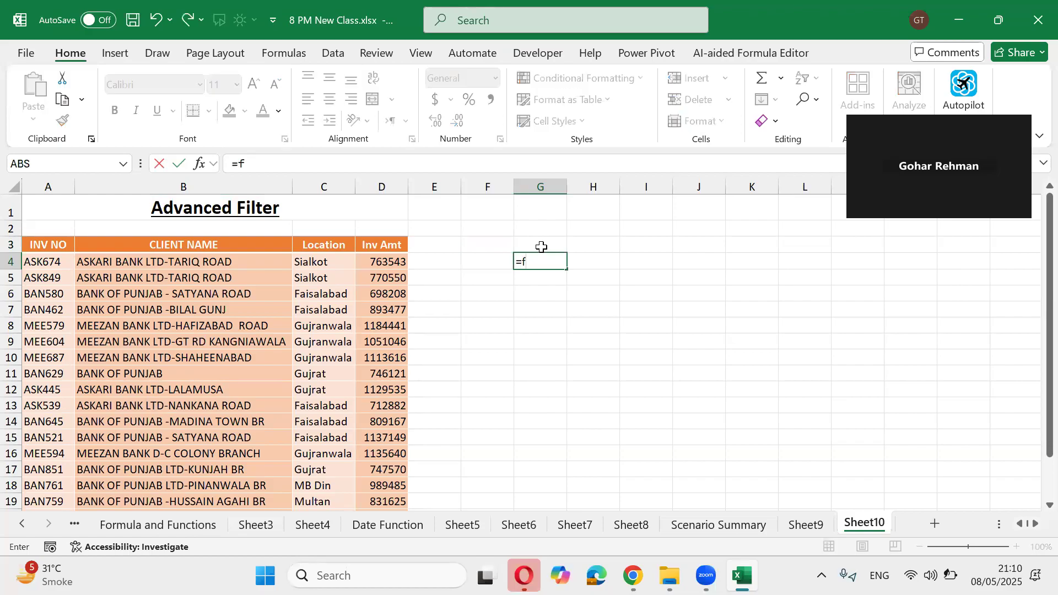
{"action": "key", "text": "Tab"}
{"action": "key", "text": "Left"}
{"action": "key", "text": "Left"}
{"action": "key", "text": "Left"}
{"action": "key", "text": "Left"}
{"action": "key", "text": "Left"}
{"action": "key", "text": "Left"}
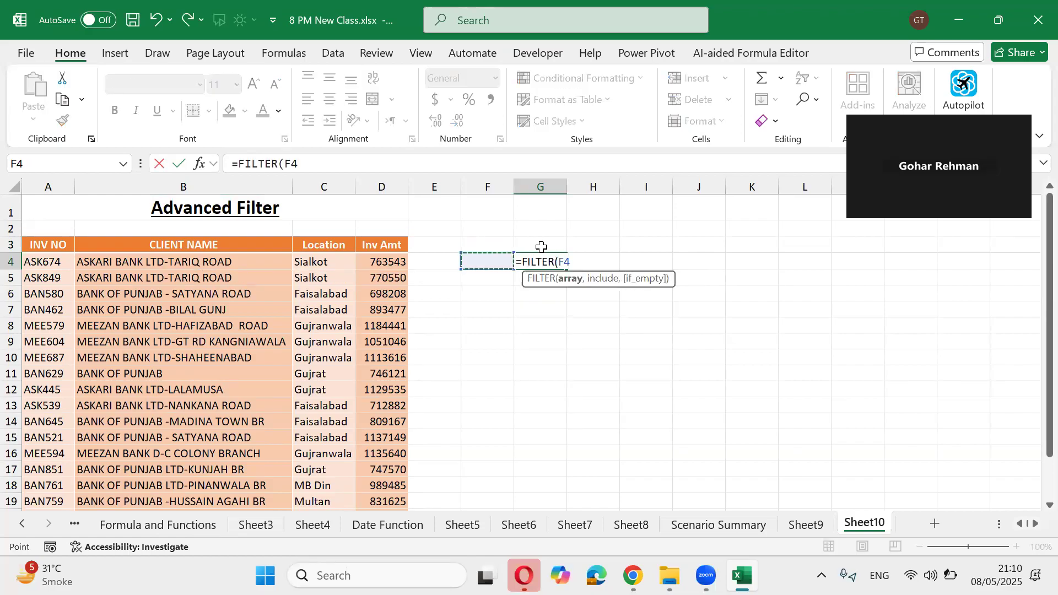
{"action": "key", "text": "ctrl+shift+Right"}
{"action": "key", "text": "ctrl+shift+Down"}
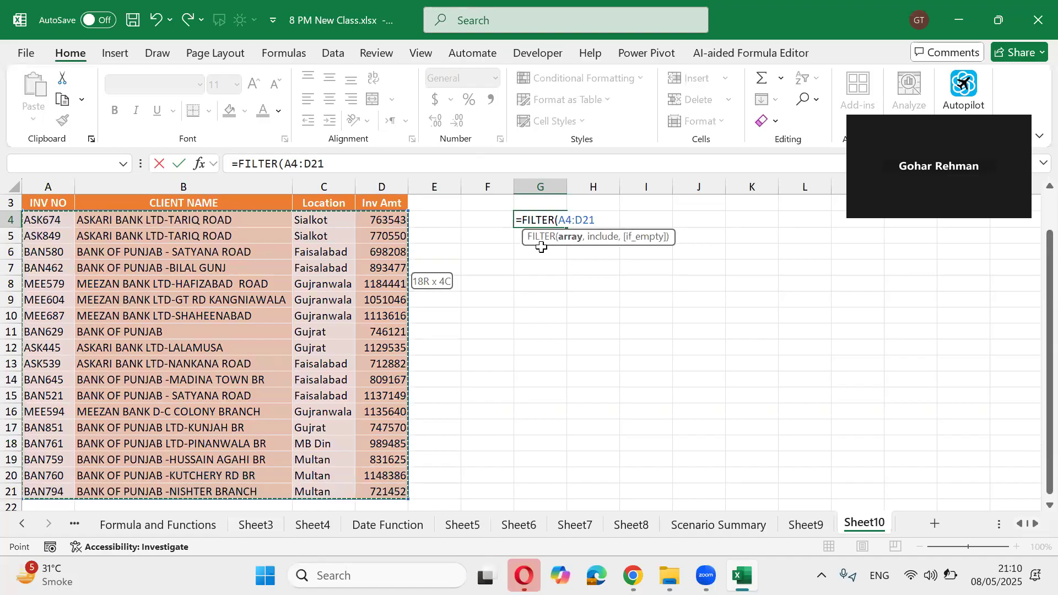
{"action": "scroll", "coordinate": [540, 253], "scroll_direction": "up", "scroll_amount": 1}
{"action": "type", "text": ","}
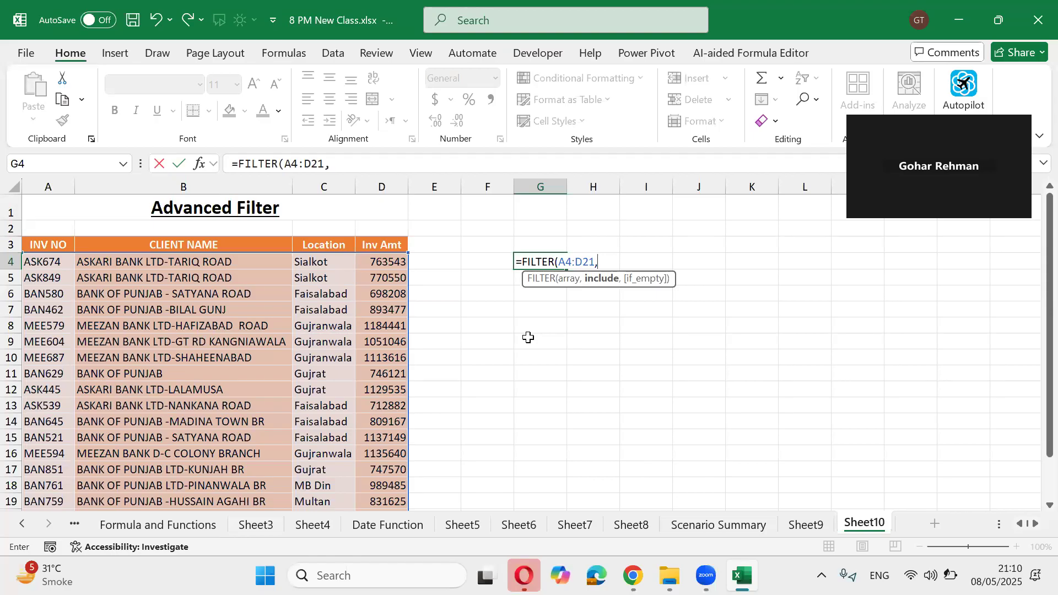
Set the FILTER formula's include condition to C4:C21=G2, matching the Location column against cell G2.
{"action": "key", "text": "Left"}
{"action": "key", "text": "Left"}
{"action": "key", "text": "Left"}
{"action": "key", "text": "Left"}
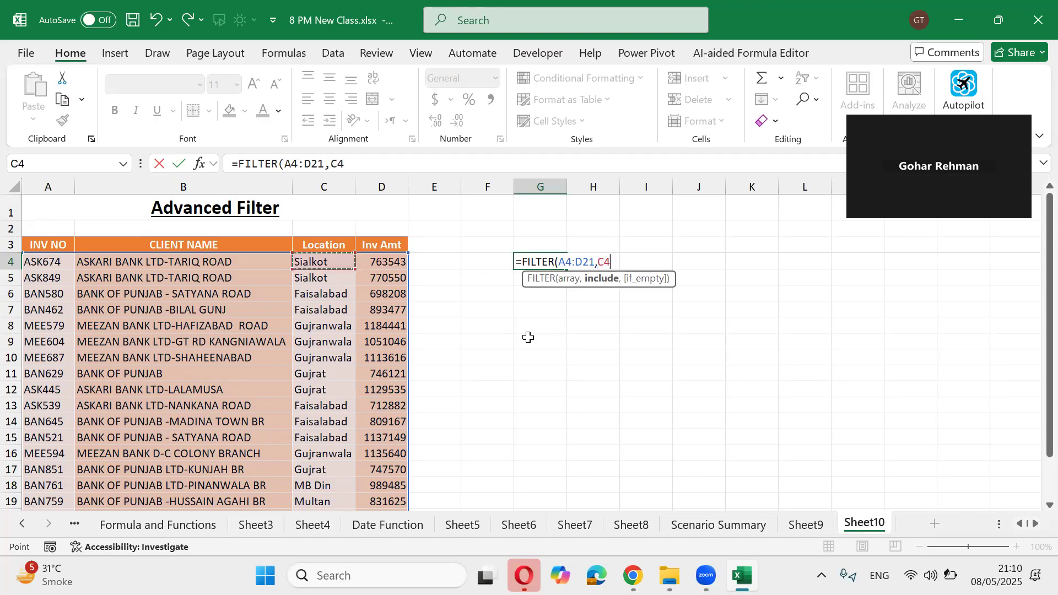
{"action": "key", "text": "ctrl+shift+Down"}
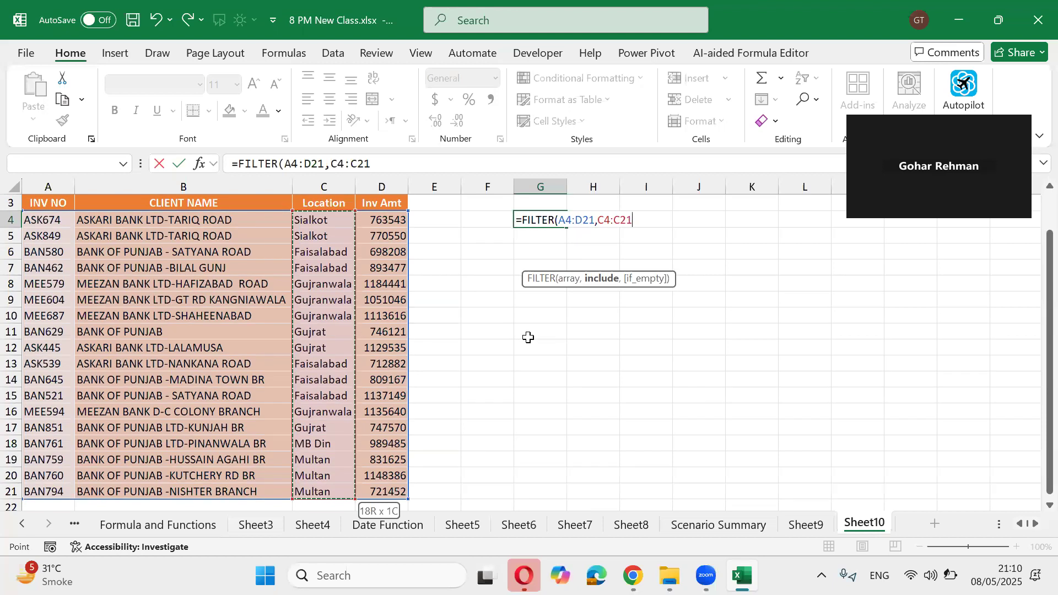
{"action": "scroll", "coordinate": [529, 337], "scroll_direction": "up", "scroll_amount": 1}
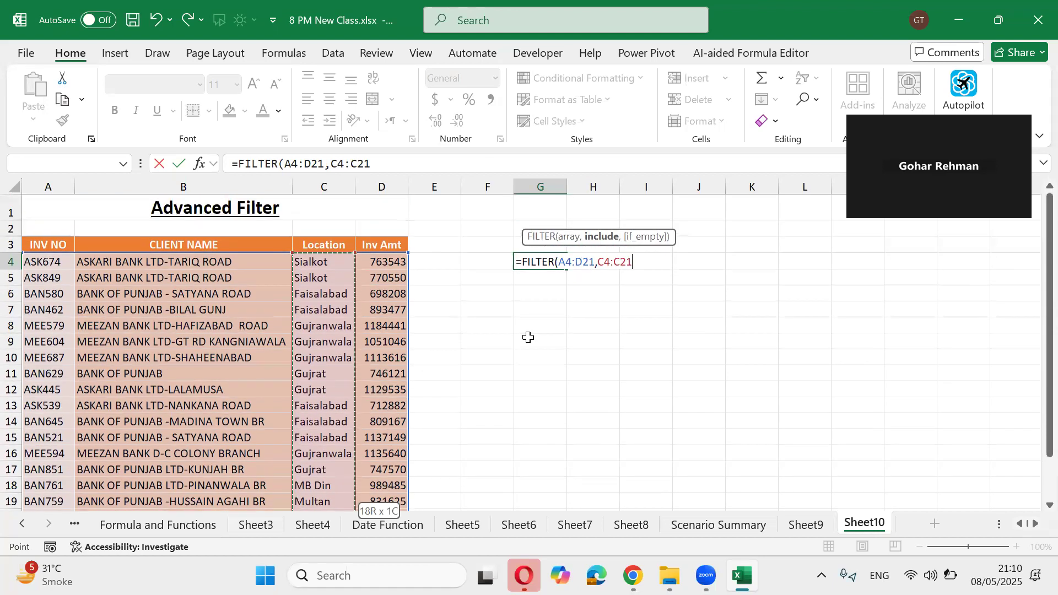
{"action": "type", "text": "="}
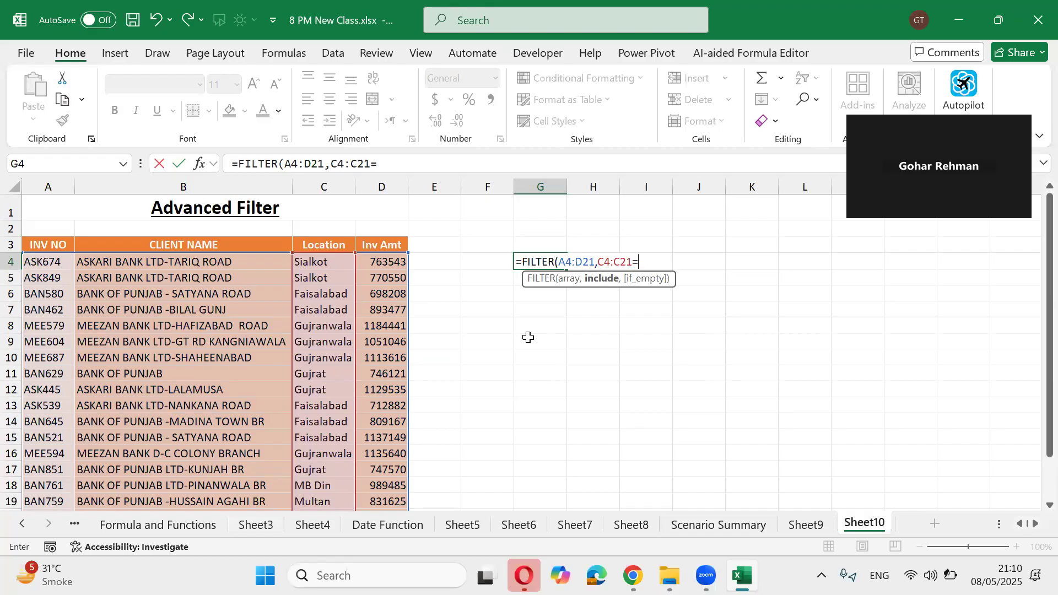
{"action": "key", "text": "Up"}
{"action": "key", "text": "Up"}
{"action": "key", "text": "Up"}
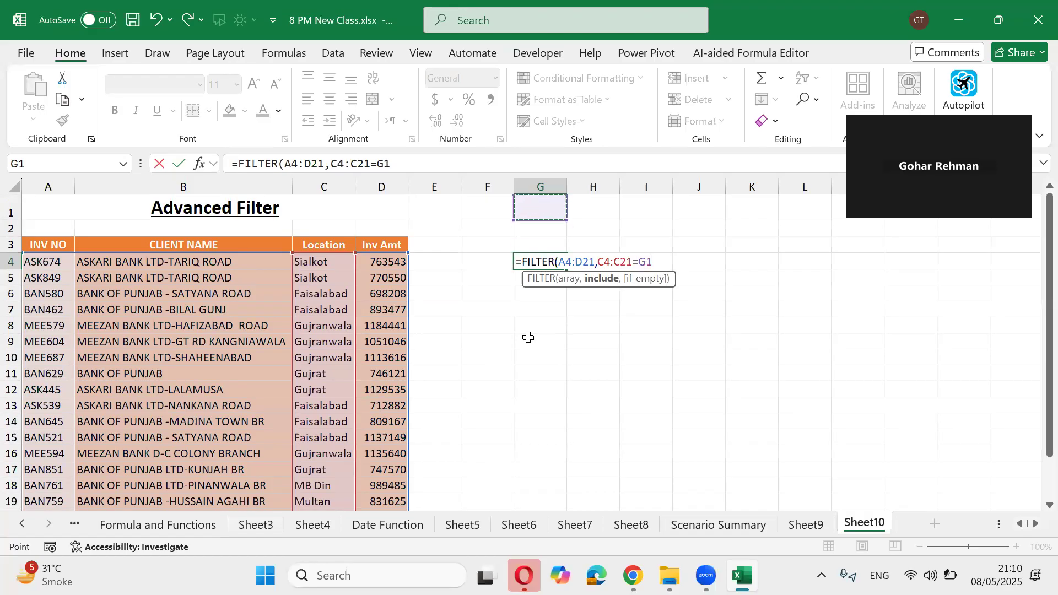
{"action": "key", "text": "Down"}
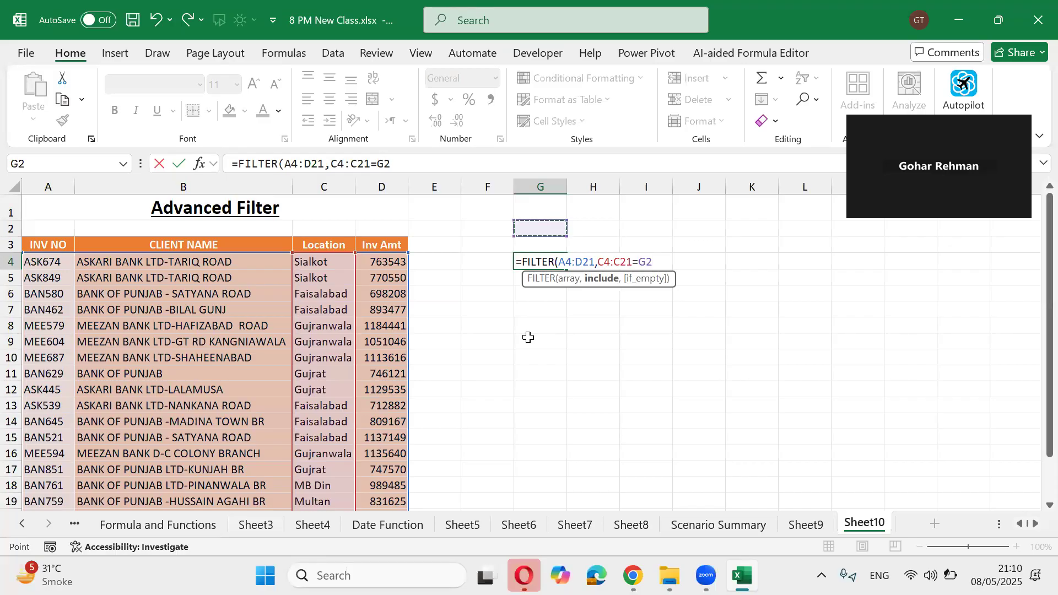
Finish the FILTER formula in G4 with an empty string ("") as the if_empty argument.
{"action": "type", "text": ","}
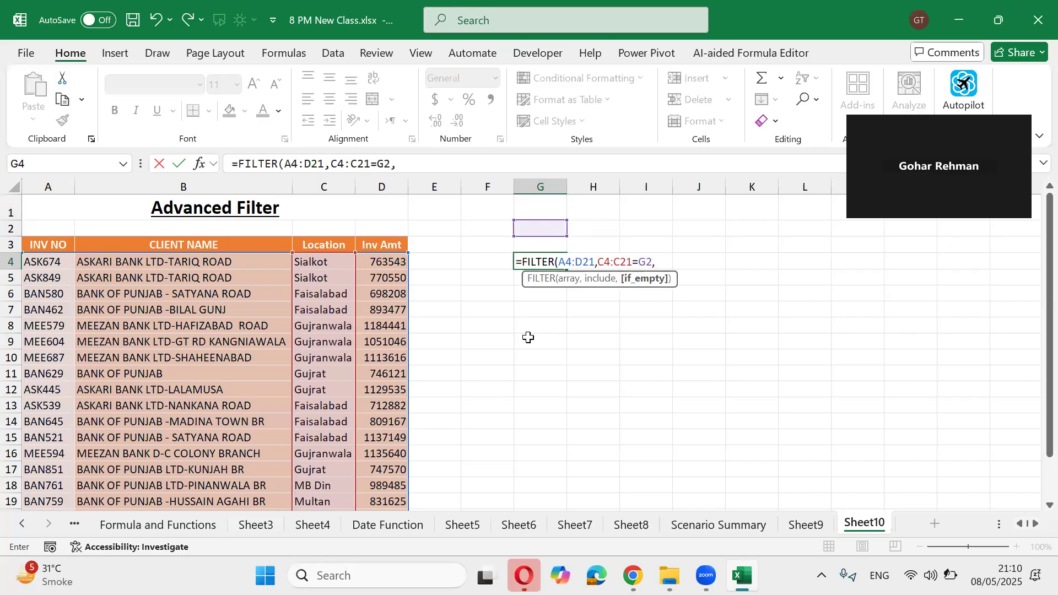
{"action": "type", "text": "\"\")"}
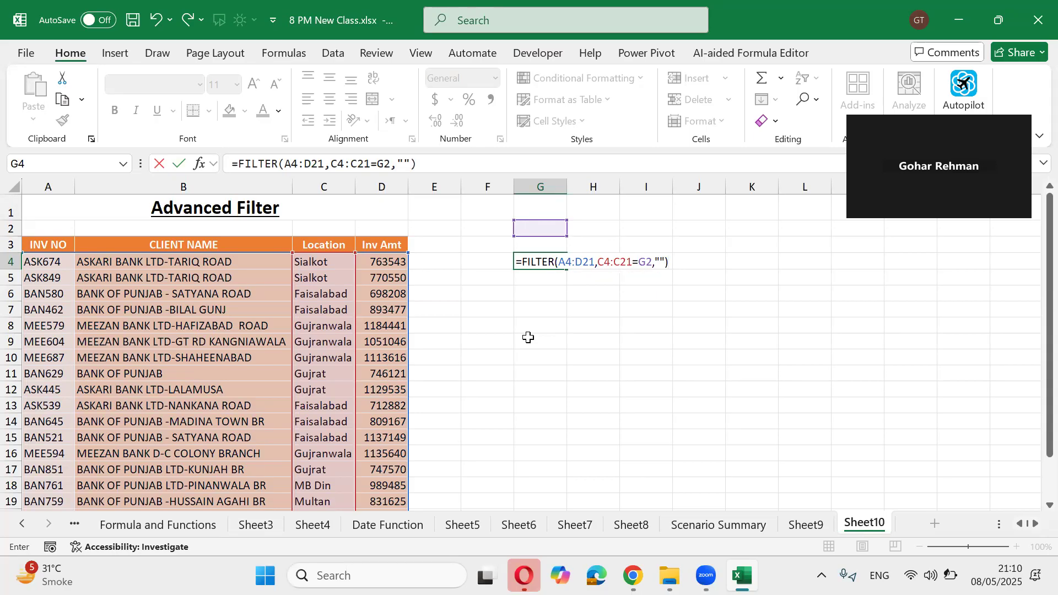
{"action": "key", "text": "ctrl+Return"}
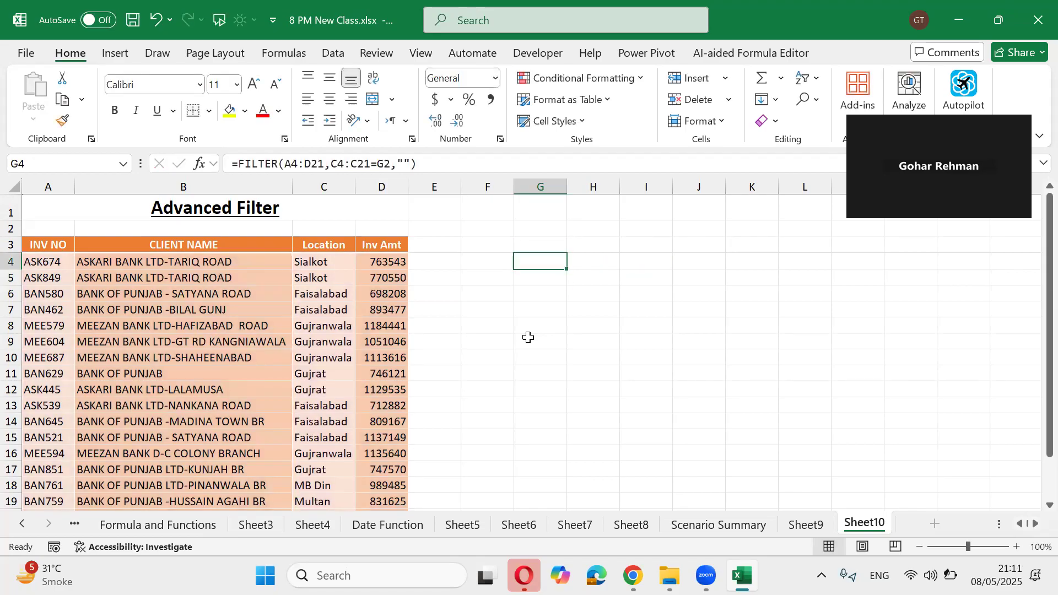
{"action": "key", "text": "F2"}
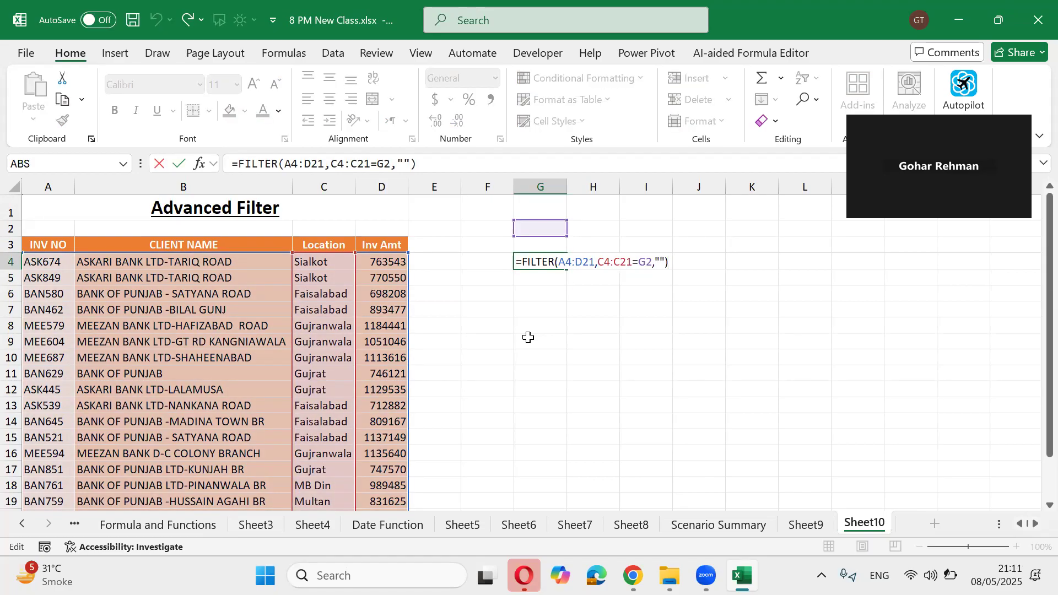
{"action": "key", "text": "ctrl+Return"}
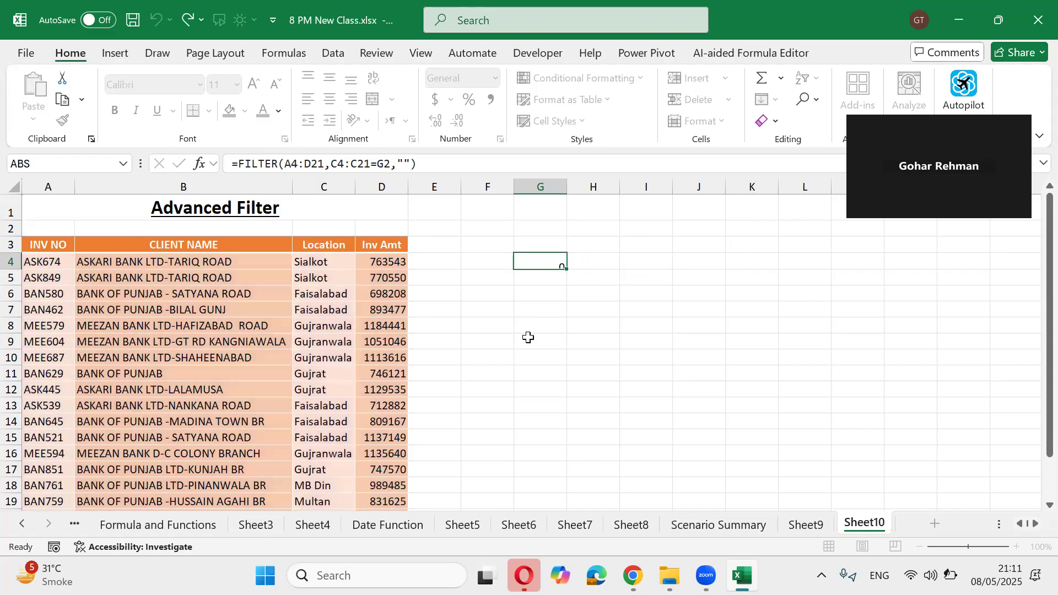
Enter Sialkot in cell G2 as the location criterion for the FILTER formula.
{"action": "key", "text": "ctrl+Up"}
{"action": "key", "text": "Down"}
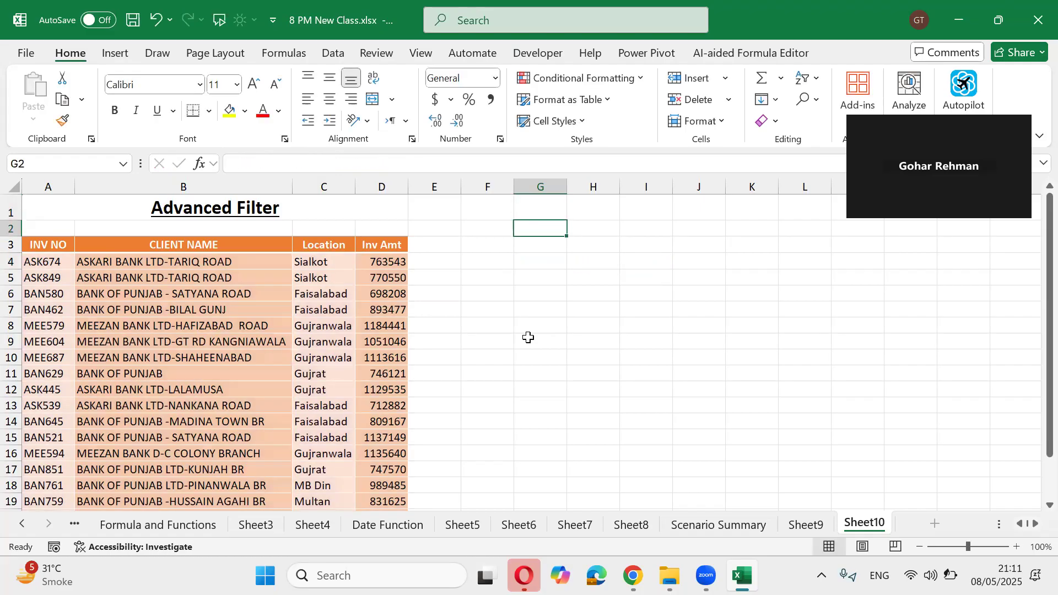
{"action": "type", "text": "Sialkot"}
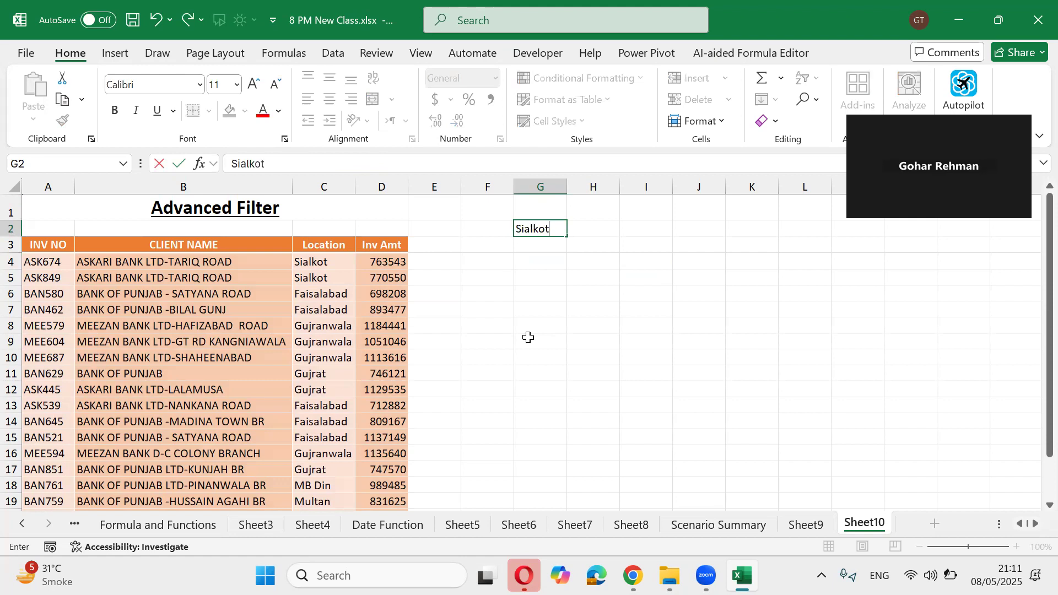
{"action": "key", "text": "ctrl+Return"}
{"action": "key", "text": "Down"}
{"action": "key", "text": "Down"}
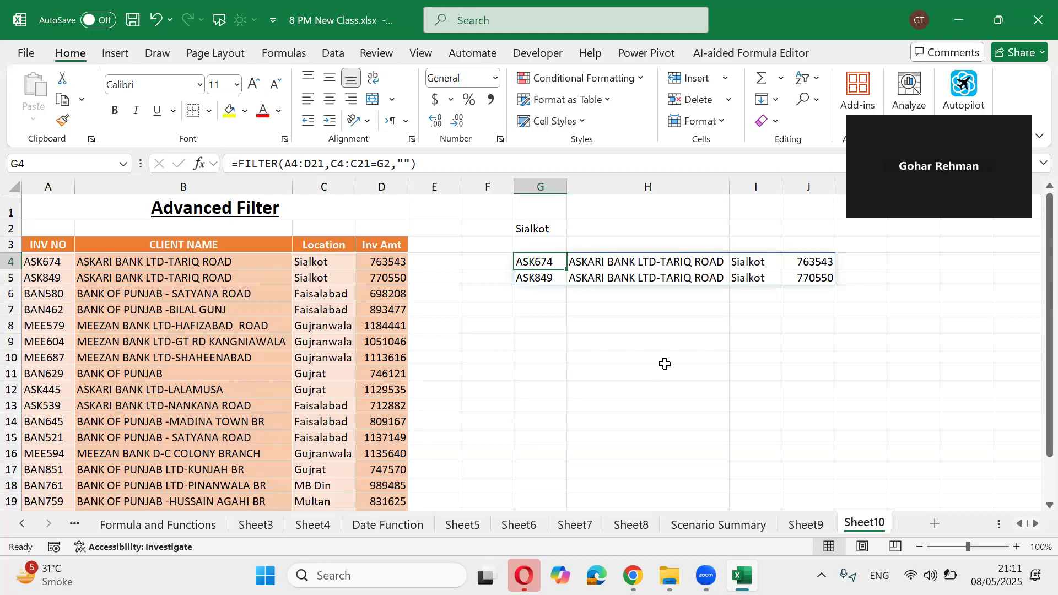
Change the location criterion in cell G2 to Faisalabad.
{"action": "key", "text": "Up"}
{"action": "key", "text": "Up"}
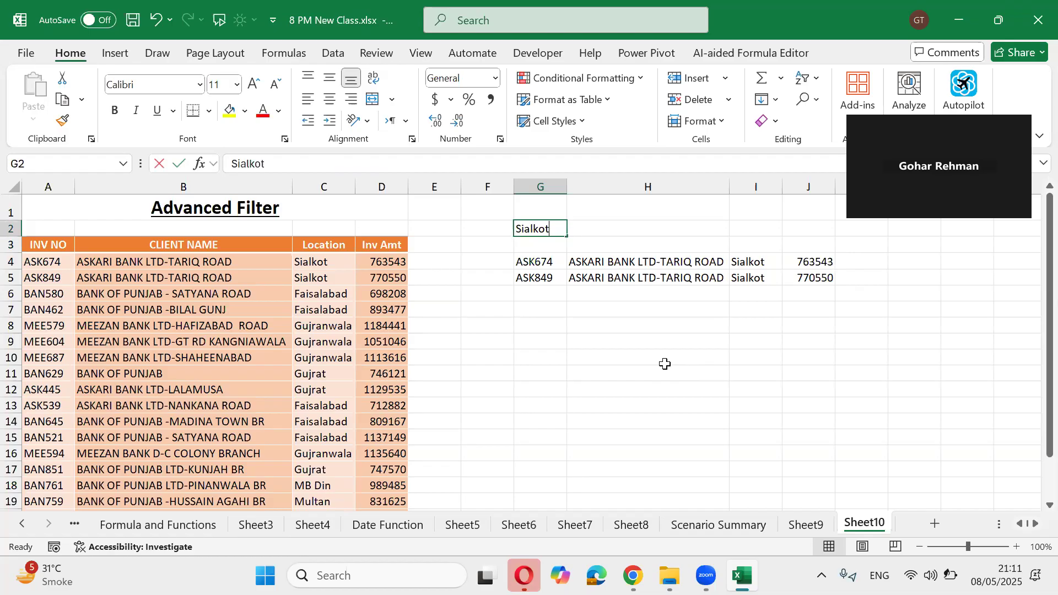
{"action": "type", "text": "Fais"}
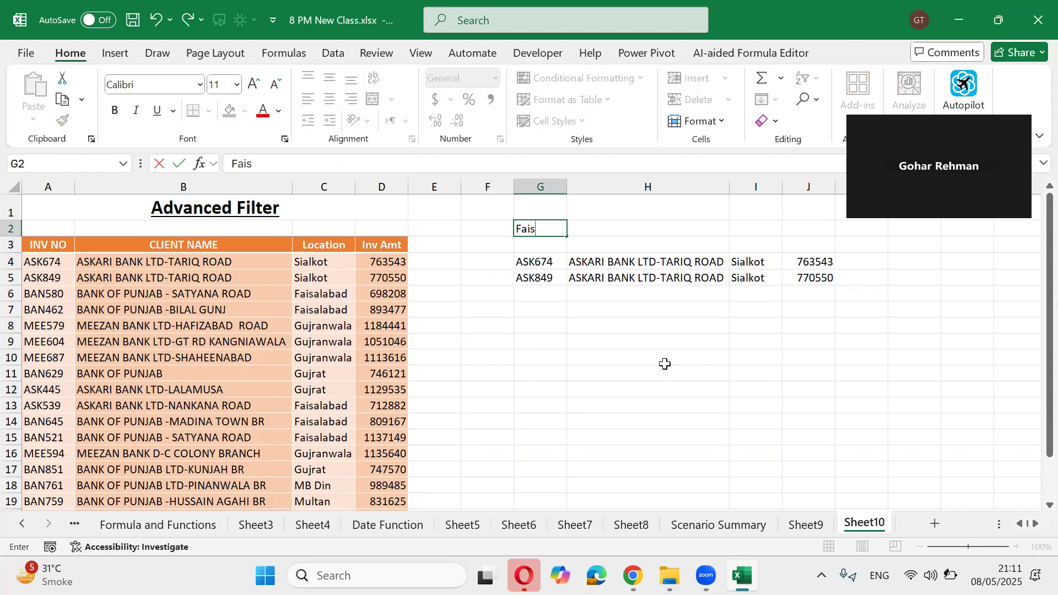
{"action": "type", "text": "alabad"}
{"action": "key", "text": "Return"}
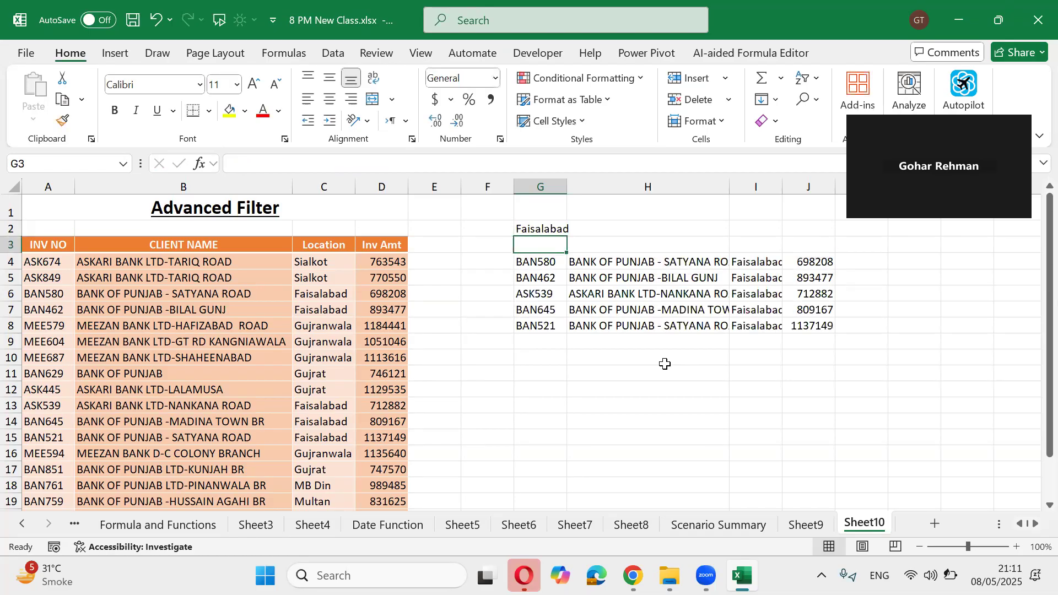
Examine the FILTER results spilled from G4 against the Location column of the source invoice table.
{"action": "key", "text": "Down"}
{"action": "key", "text": "ctrl+shift+Down"}
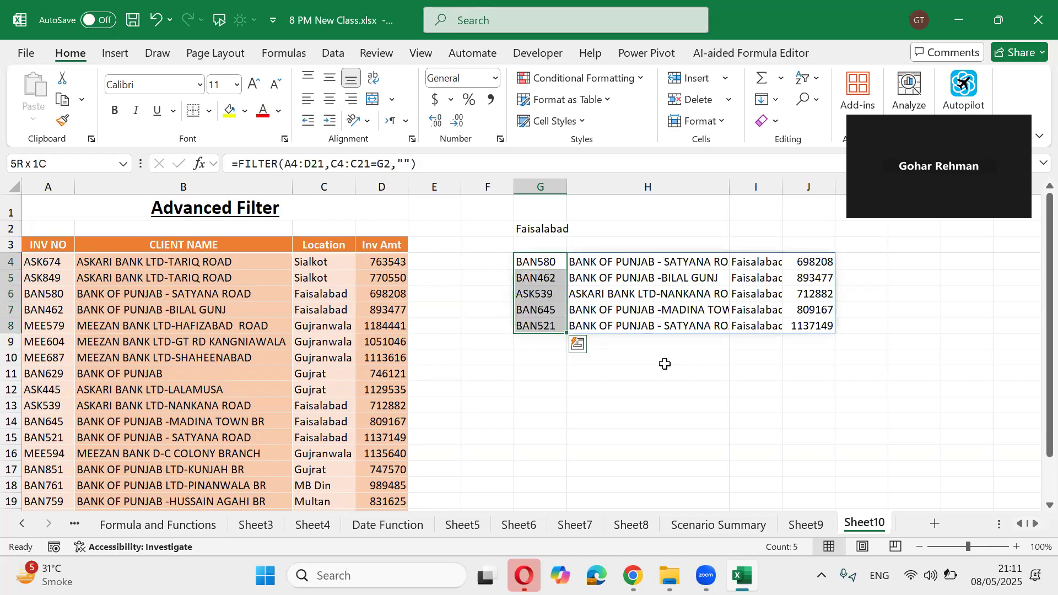
{"action": "key", "text": "Left"}
{"action": "key", "text": "Left"}
{"action": "key", "text": "Left"}
{"action": "key", "text": "Left"}
{"action": "key", "text": "ctrl+space"}
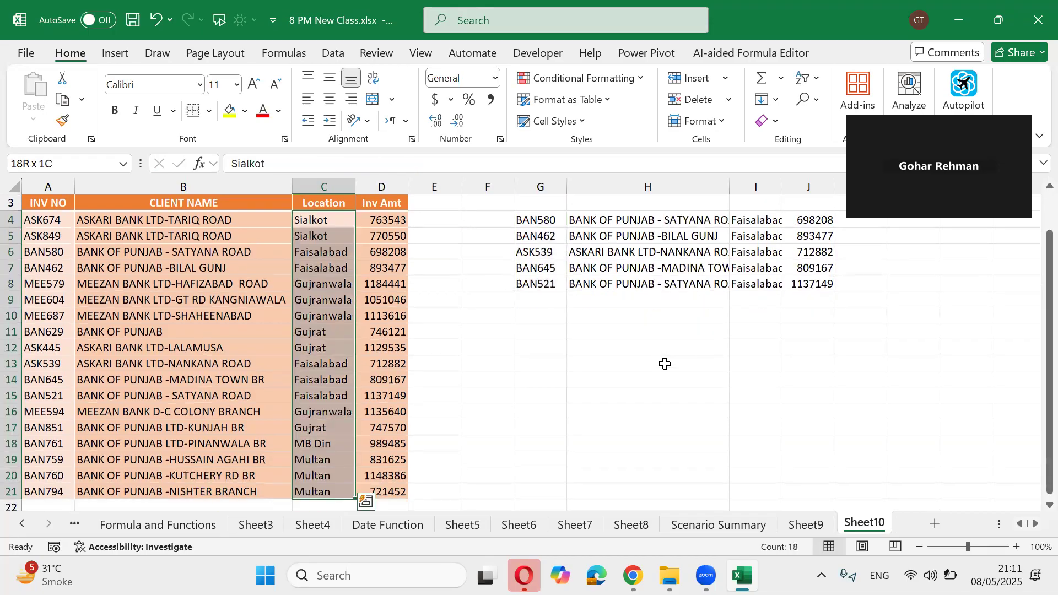
{"action": "key", "text": "ctrl+Home"}
{"action": "key", "text": "Right"}
{"action": "key", "text": "Right"}
{"action": "key", "text": "Right"}
{"action": "key", "text": "Down"}
{"action": "key", "text": "Down"}
{"action": "key", "text": "Down"}
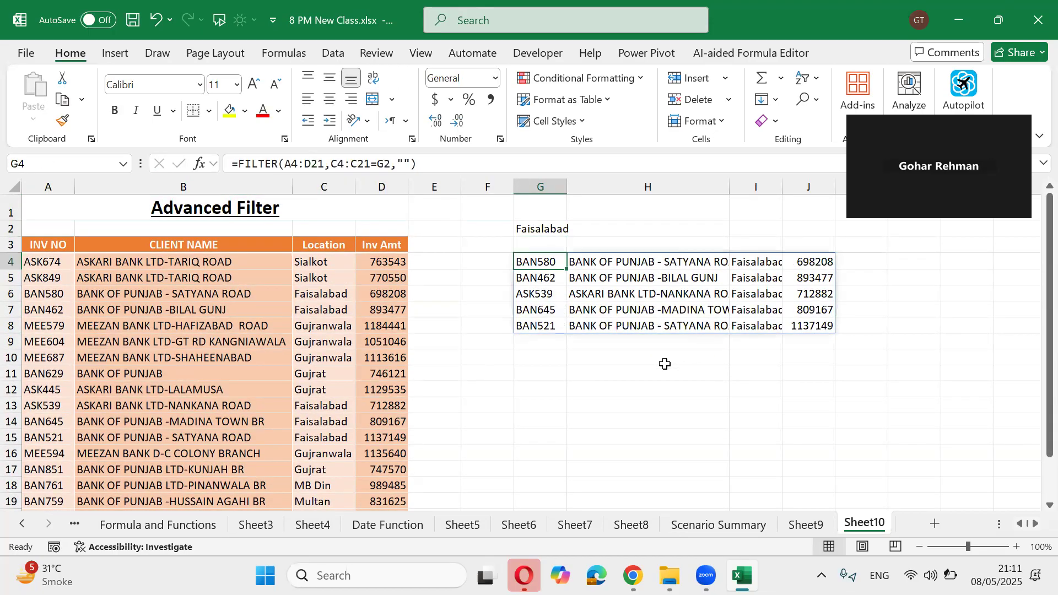
{"action": "key", "text": "ctrl+shift+Down"}
{"action": "key", "text": "Down"}
{"action": "key", "text": "Down"}
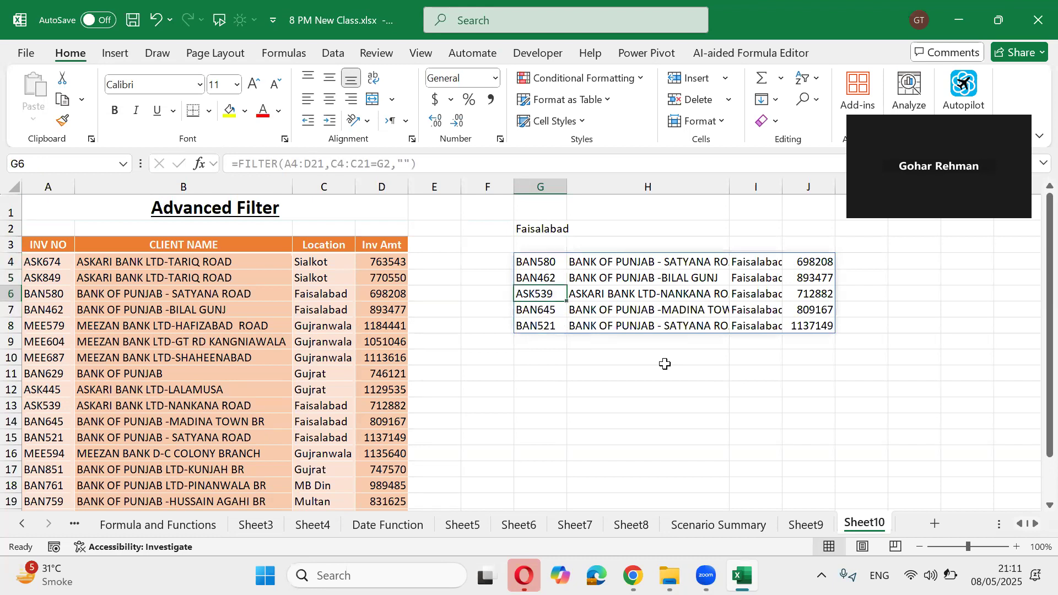
{"action": "left_click", "coordinate": [439, 262]}
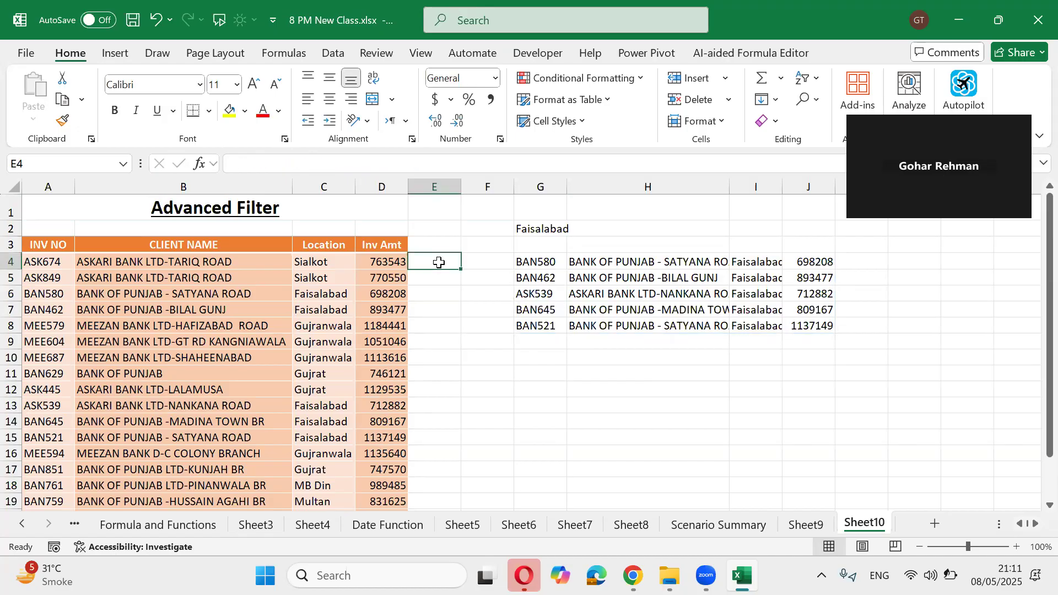
Add a new sheet, Sheet11, and copy the invoice table's header row A3:D3 from Sheet10 into it starting at C4.
{"action": "left_click", "coordinate": [931, 522]}
{"action": "left_click", "coordinate": [864, 523]}
{"action": "left_click", "coordinate": [74, 244]}
{"action": "left_click_drag", "start_coordinate": [75, 244], "coordinate": [375, 244]}
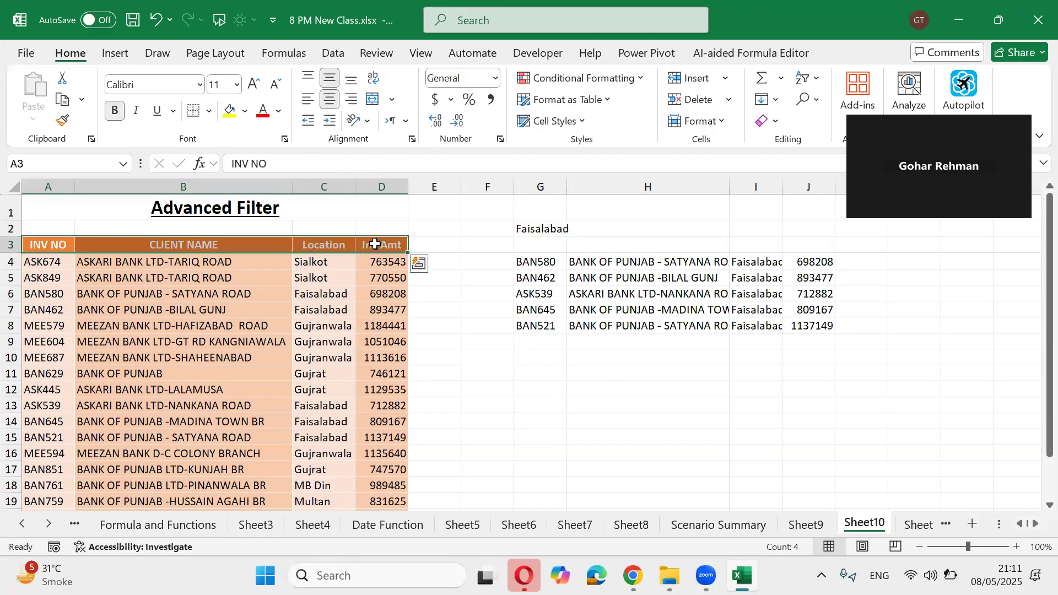
{"action": "key", "text": "ctrl+c"}
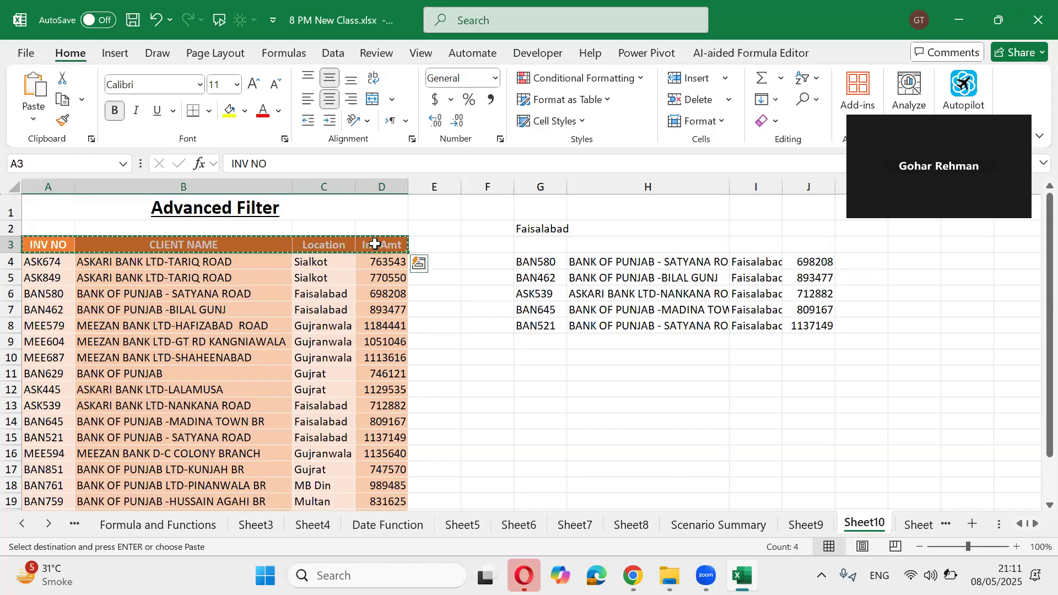
{"action": "key", "text": "ctrl+Page_Down"}
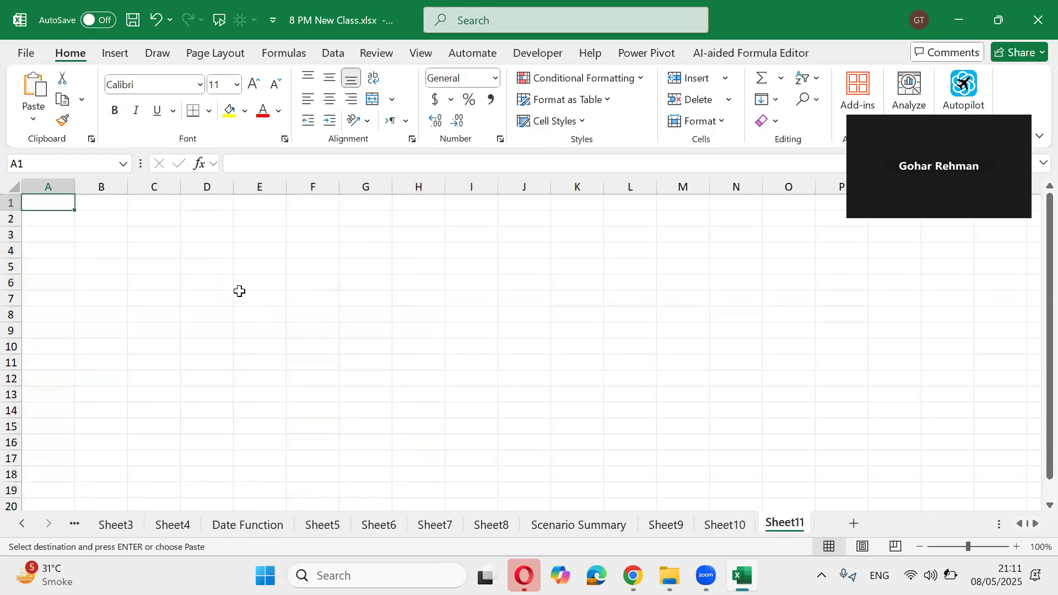
{"action": "left_click", "coordinate": [154, 252]}
{"action": "key", "text": "ctrl+v"}
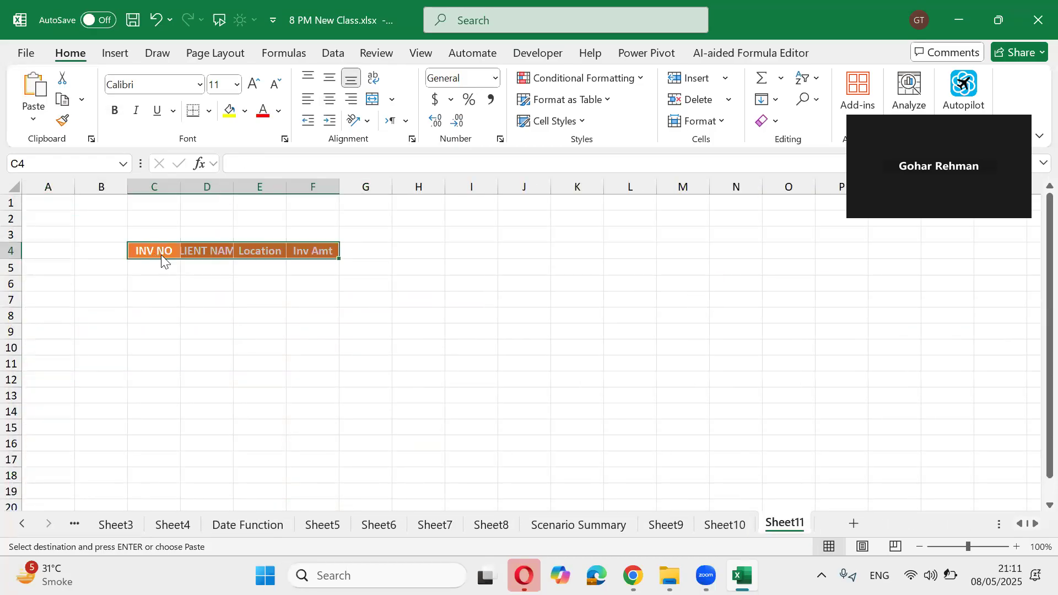
Widen the CLIENT NAME and Location columns on Sheet11.
{"action": "left_click", "coordinate": [187, 249]}
{"action": "left_click_drag", "start_coordinate": [235, 187], "coordinate": [445, 194]}
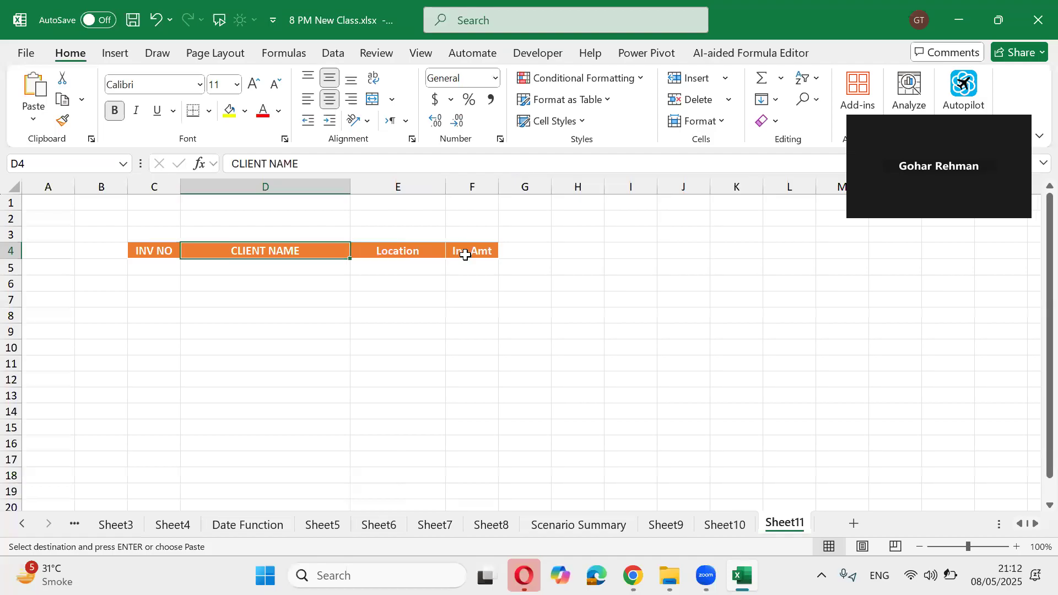
{"action": "left_click", "coordinate": [466, 250]}
Copy the Location header from C3 on Sheet10 into cell C1 of Sheet11.
{"action": "left_click", "coordinate": [727, 527]}
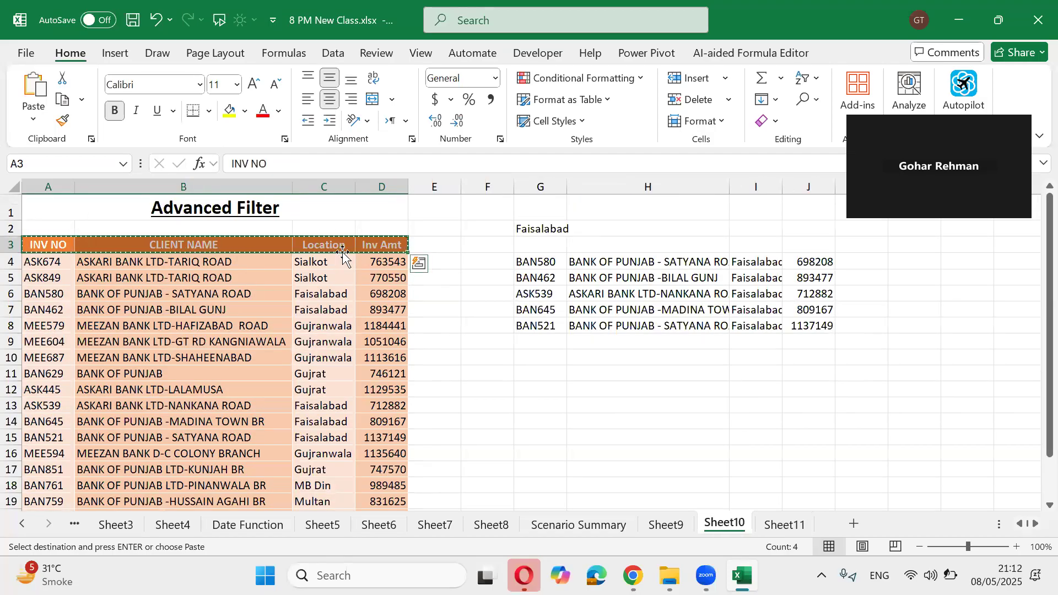
{"action": "left_click_drag", "start_coordinate": [338, 245], "coordinate": [325, 342]}
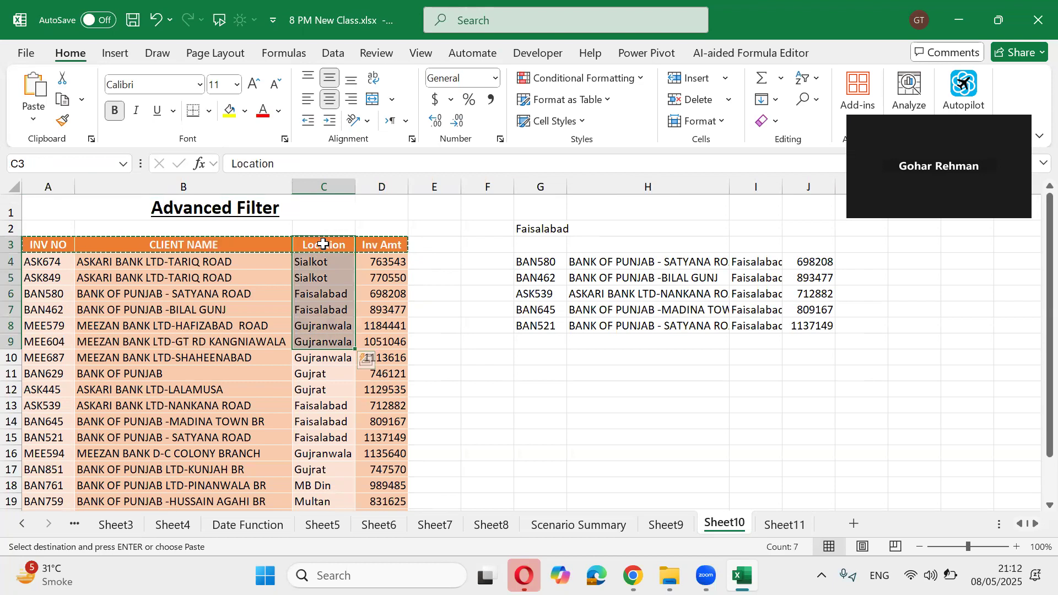
{"action": "left_click", "coordinate": [324, 248]}
{"action": "key", "text": "ctrl+c"}
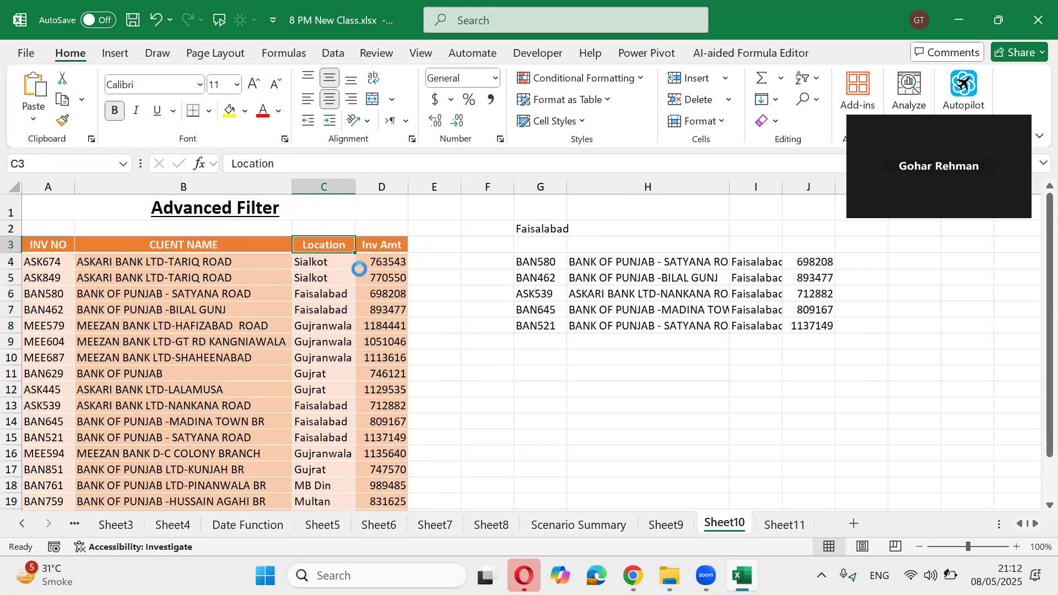
{"action": "left_click", "coordinate": [784, 524]}
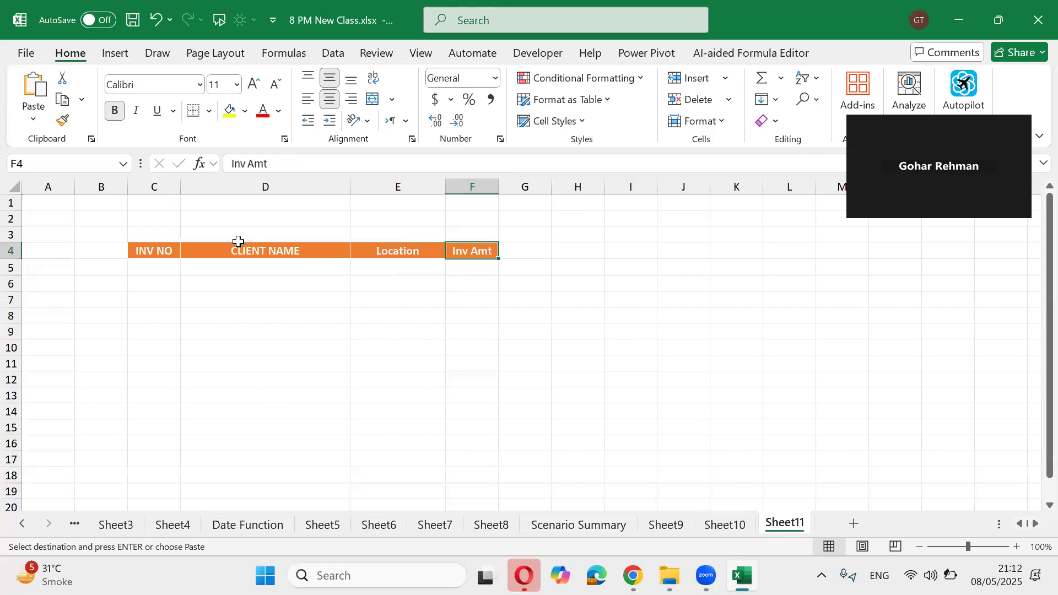
{"action": "left_click", "coordinate": [156, 202]}
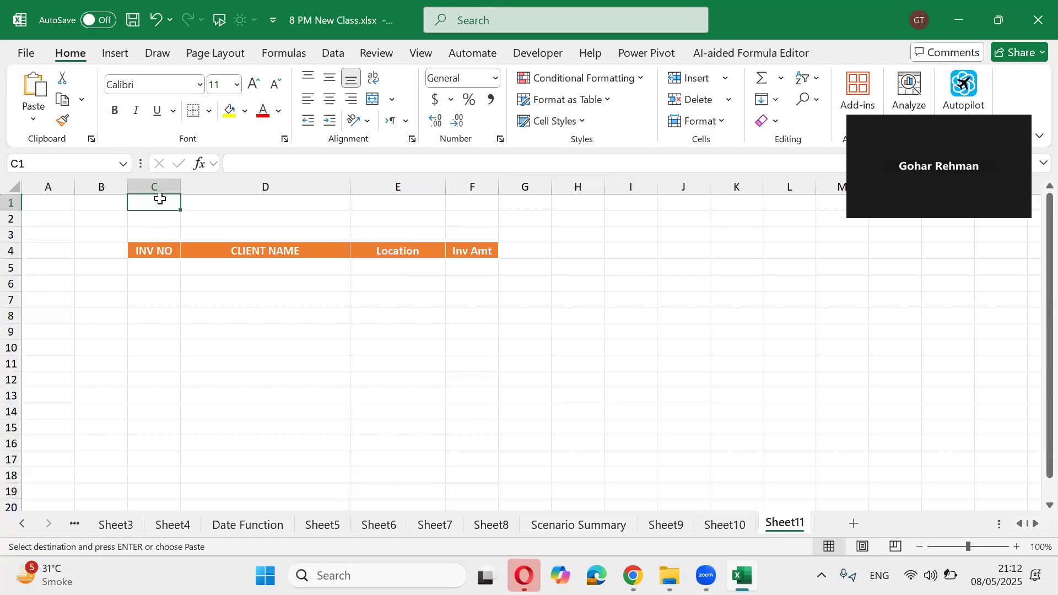
{"action": "key", "text": "ctrl+v"}
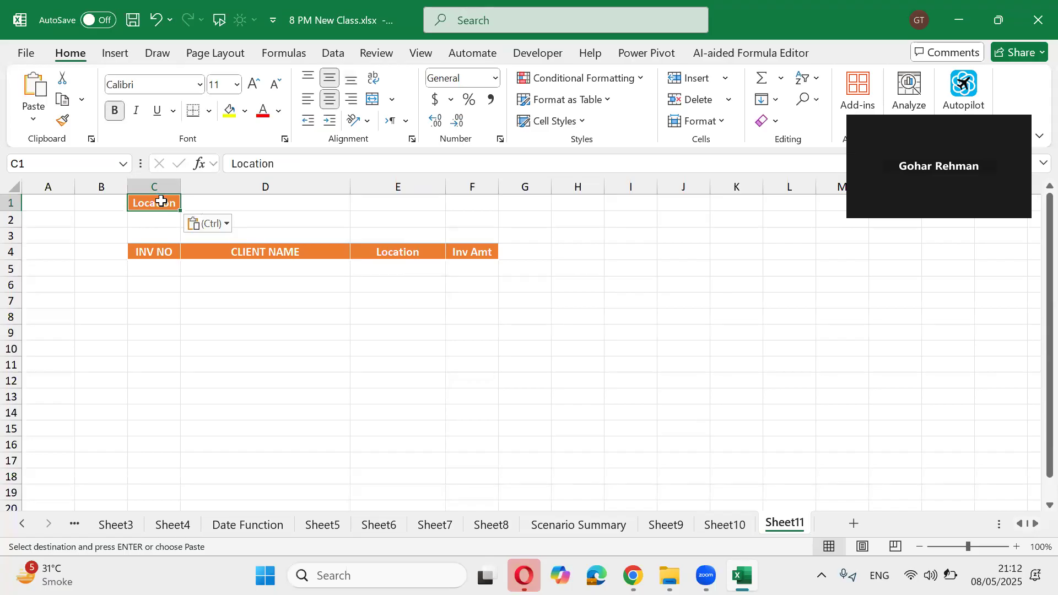
Move the Location header from C1 to A1 and widen column A.
{"action": "key", "text": "ctrl+x"}
{"action": "key", "text": "Left"}
{"action": "key", "text": "Left"}
{"action": "key", "text": "ctrl+v"}
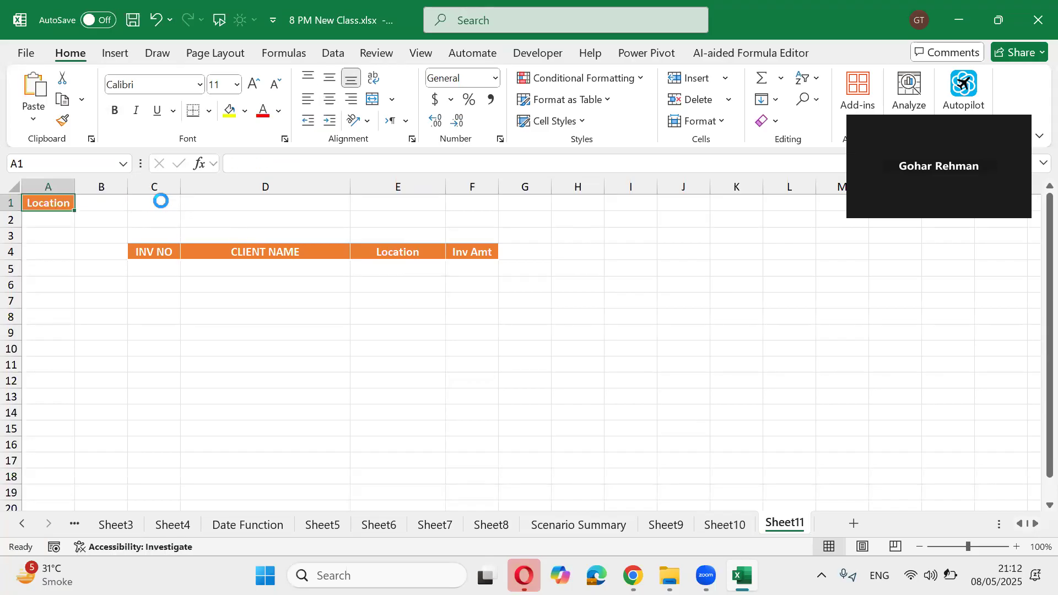
{"action": "left_click_drag", "start_coordinate": [75, 186], "coordinate": [101, 186]}
Start data validation for cell A2 on Sheet11 and set the allowed type to List, dismissing the battery notice.
{"action": "left_click", "coordinate": [88, 225]}
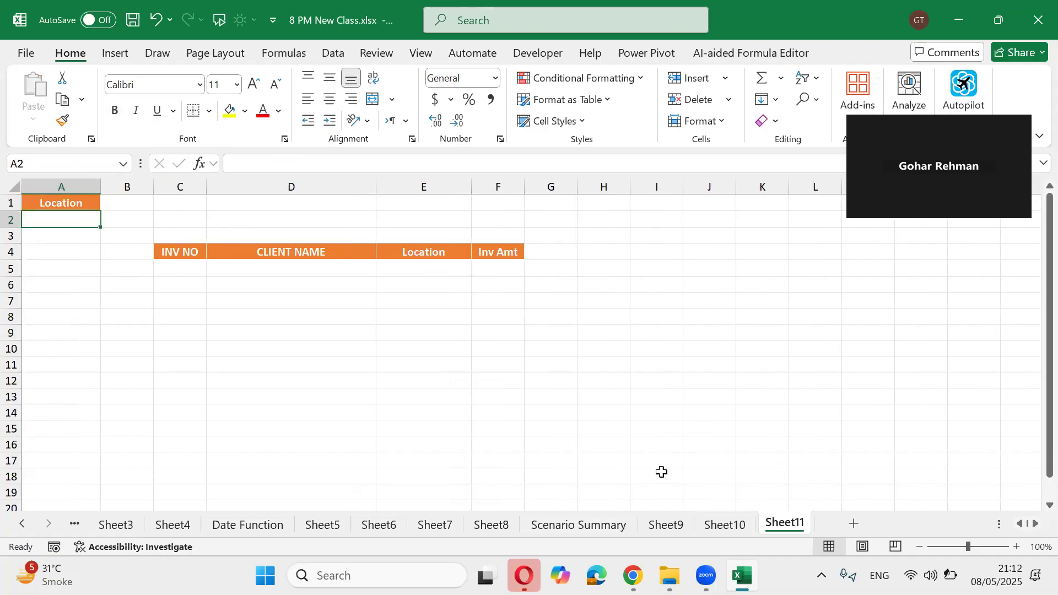
{"action": "left_click", "coordinate": [711, 524]}
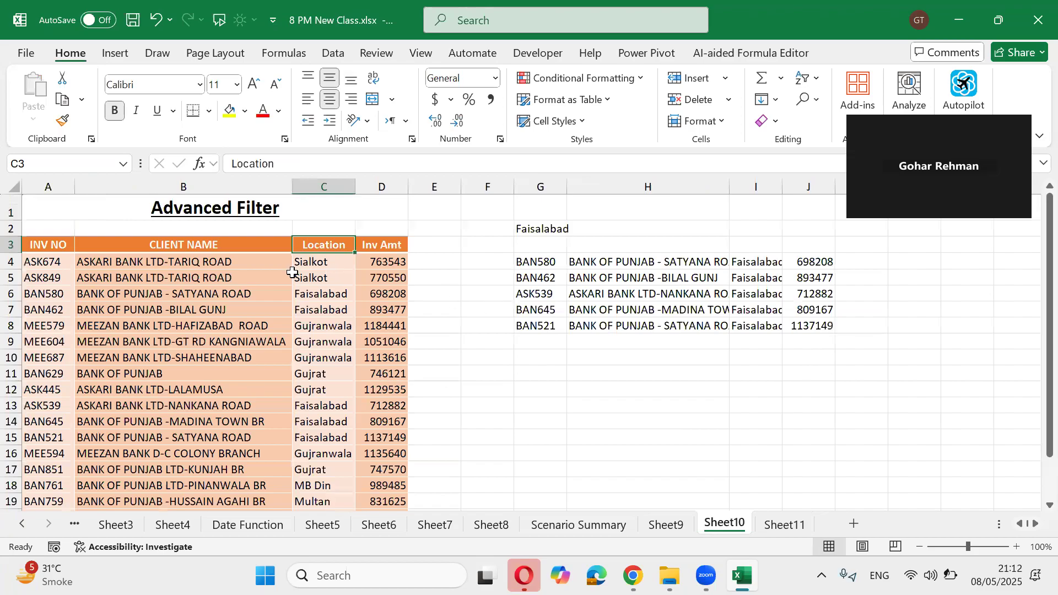
{"action": "left_click", "coordinate": [771, 523]}
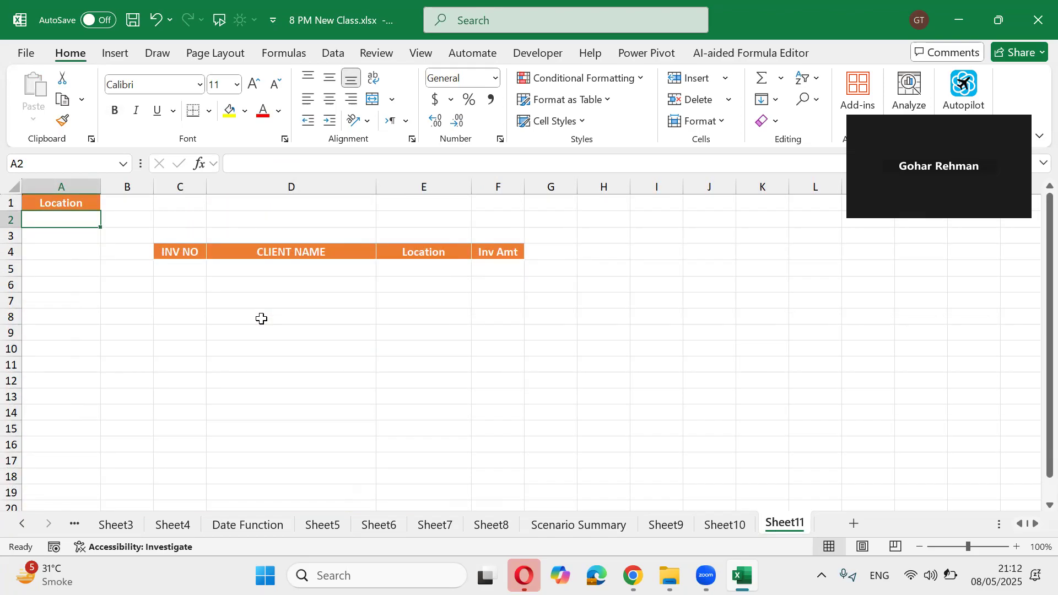
{"action": "key", "text": "alt+a"}
{"action": "key", "text": "v"}
{"action": "key", "text": "v"}
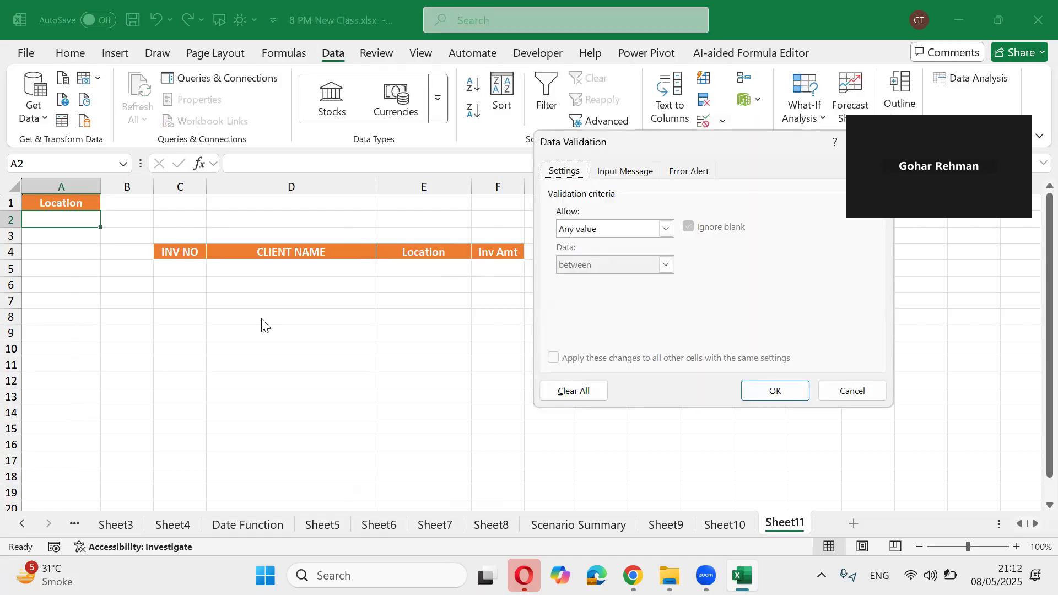
{"action": "key", "text": "alt+Down"}
{"action": "key", "text": "Down"}
{"action": "key", "text": "Down"}
{"action": "key", "text": "Down"}
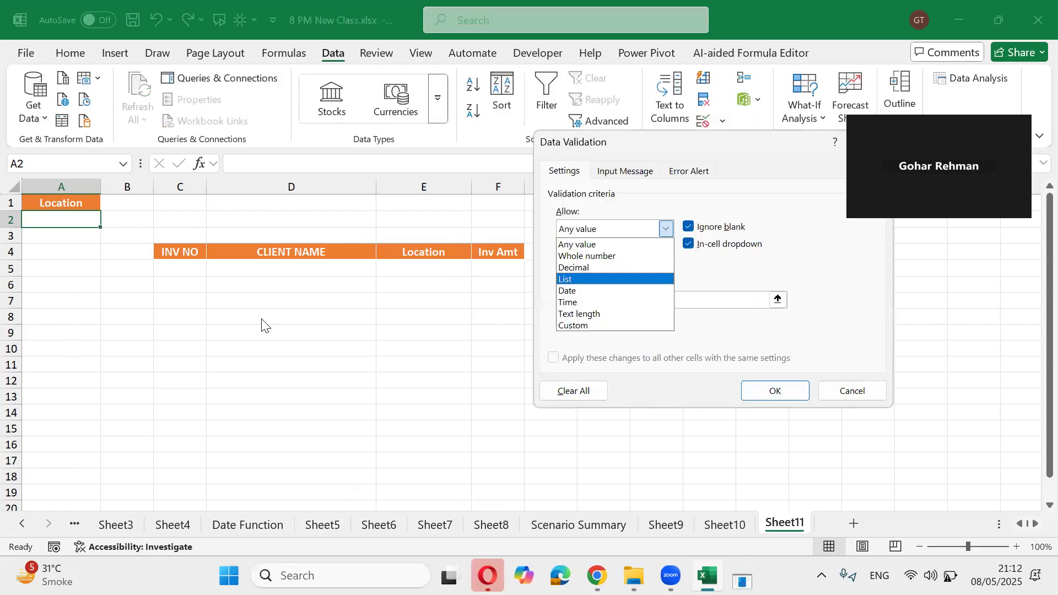
{"action": "key", "text": "Return"}
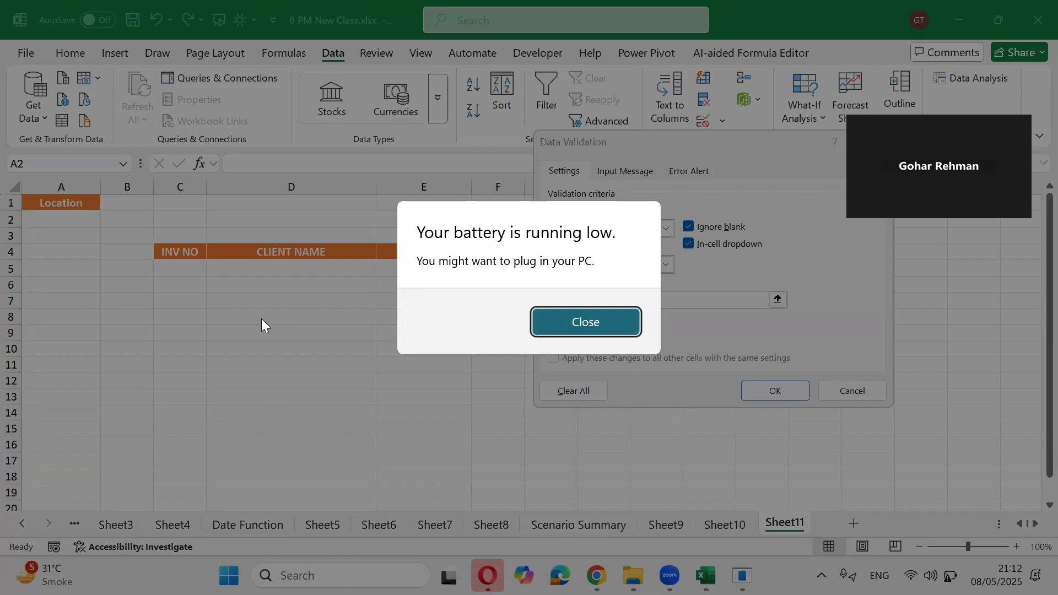
{"action": "key", "text": "Return"}
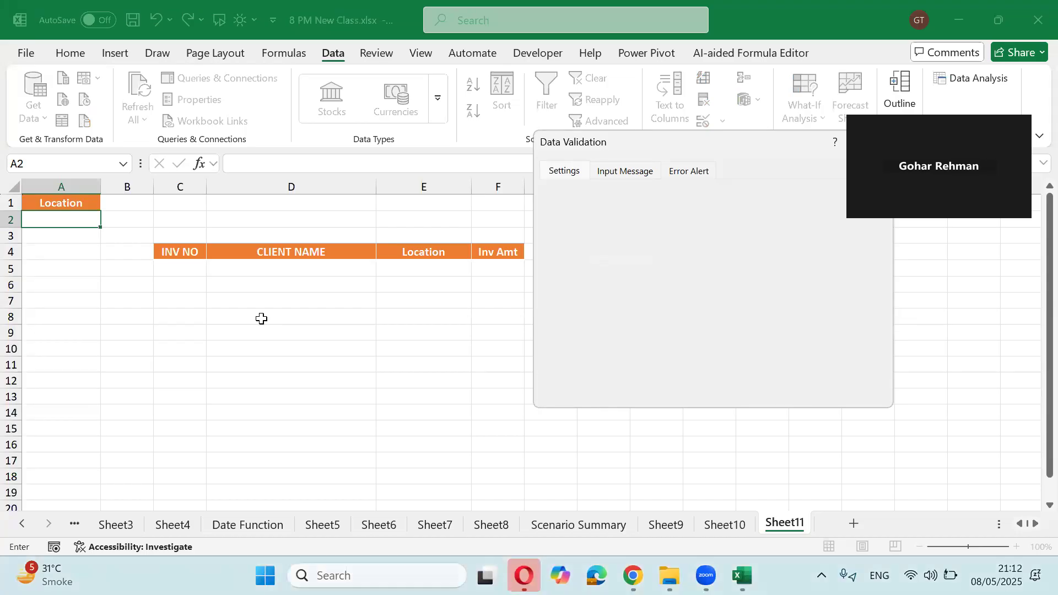
Set the list source to the locations in =Sheet10!$C$4:$C$21 and apply the validation.
{"action": "left_click", "coordinate": [736, 525]}
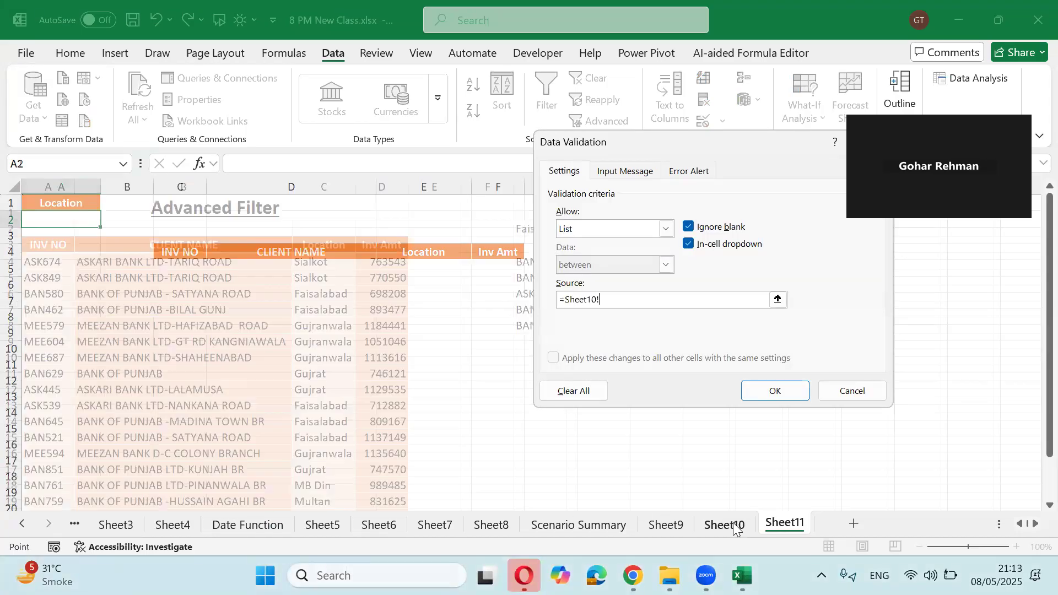
{"action": "left_click", "coordinate": [323, 188]}
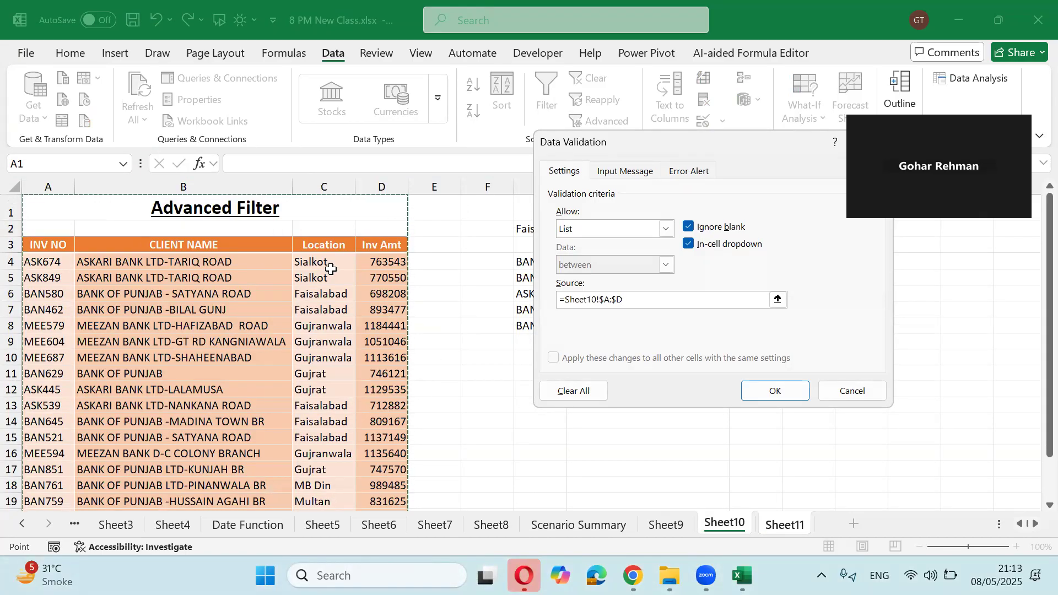
{"action": "left_click", "coordinate": [350, 263]}
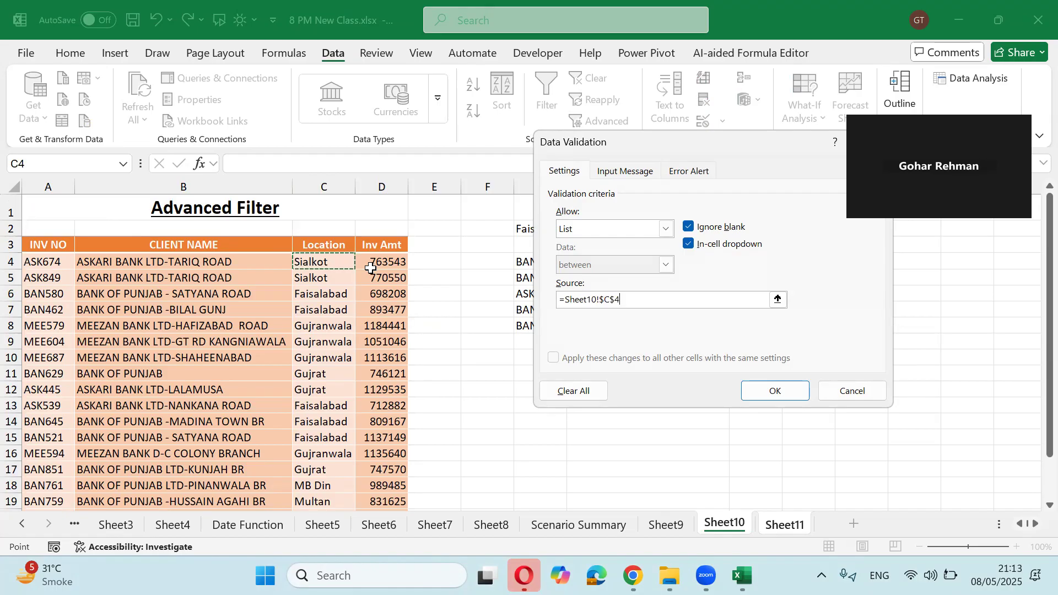
{"action": "key", "text": "ctrl+shift+Down"}
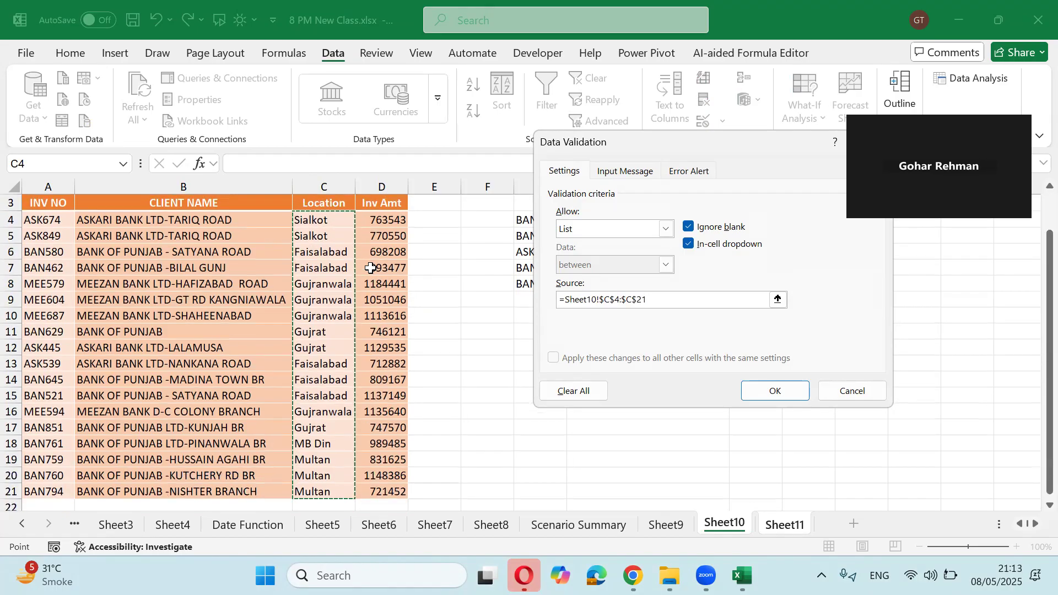
{"action": "key", "text": "Return"}
Test the dropdown in A2 by picking different locations, including Gujranwala, MB Din and Faisalabad.
{"action": "key", "text": "Up"}
{"action": "key", "text": "Down"}
{"action": "key", "text": "alt+Down"}
{"action": "key", "text": "Down"}
{"action": "key", "text": "Down"}
{"action": "key", "text": "Return"}
{"action": "key", "text": "Return"}
{"action": "key", "text": "Up"}
{"action": "key", "text": "alt+Down"}
{"action": "key", "text": "Down"}
{"action": "key", "text": "Down"}
{"action": "key", "text": "Return"}
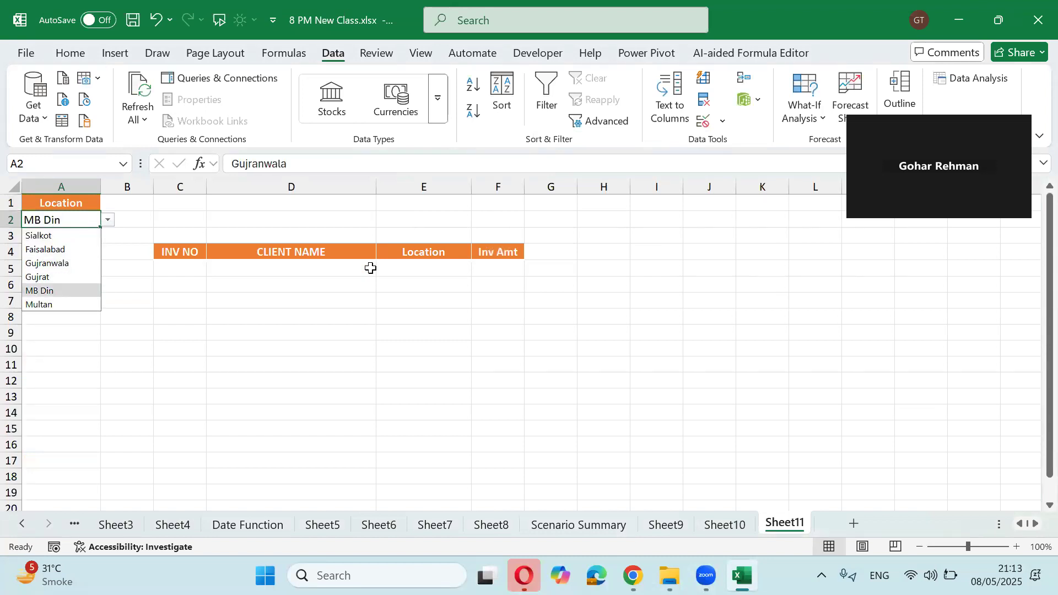
{"action": "key", "text": "alt+Down"}
{"action": "key", "text": "Up"}
{"action": "key", "text": "Up"}
{"action": "key", "text": "Up"}
{"action": "key", "text": "Return"}
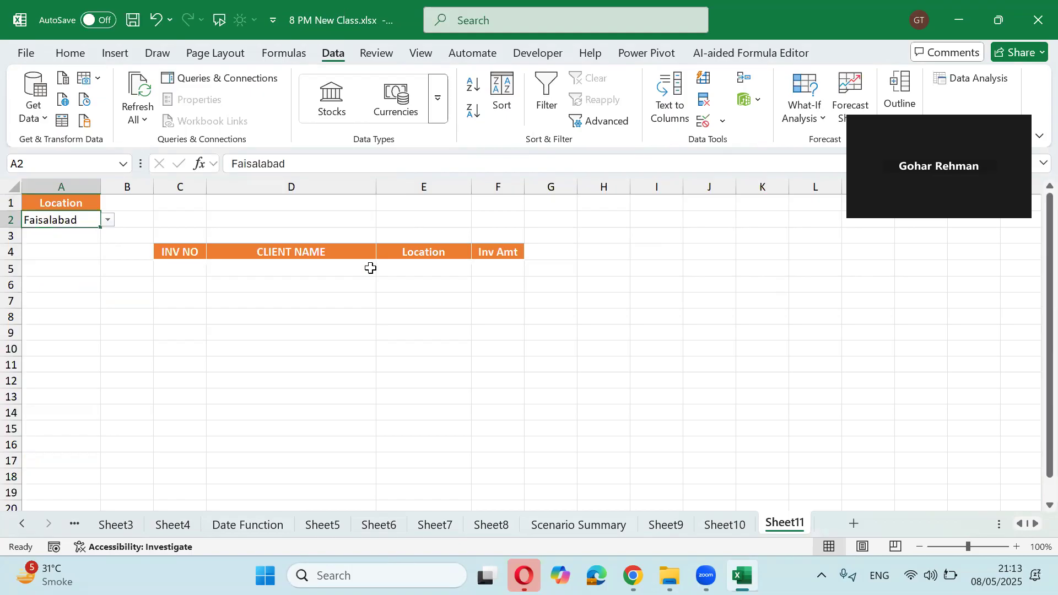
Choose Gujranwala from the location dropdown in A2.
{"action": "key", "text": "alt+Down"}
{"action": "key", "text": "Down"}
{"action": "key", "text": "Return"}
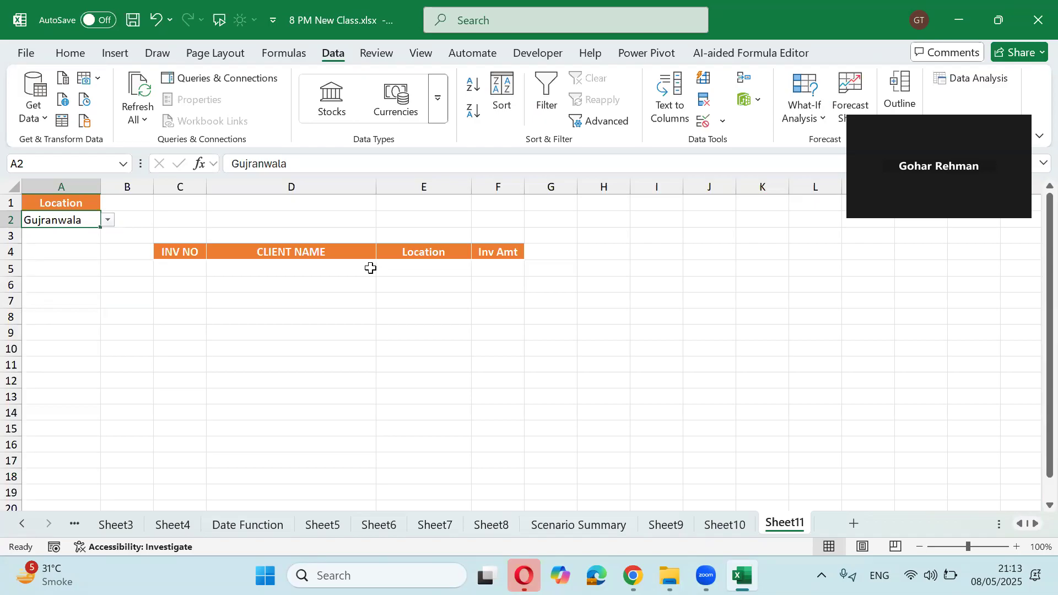
Select the header row C4:F4 on Sheet11 and open the Advanced Filter, accepting the first row as column labels.
{"action": "key", "text": "Right"}
{"action": "key", "text": "Right"}
{"action": "key", "text": "Down"}
{"action": "key", "text": "Down"}
{"action": "key", "text": "ctrl+shift+Right"}
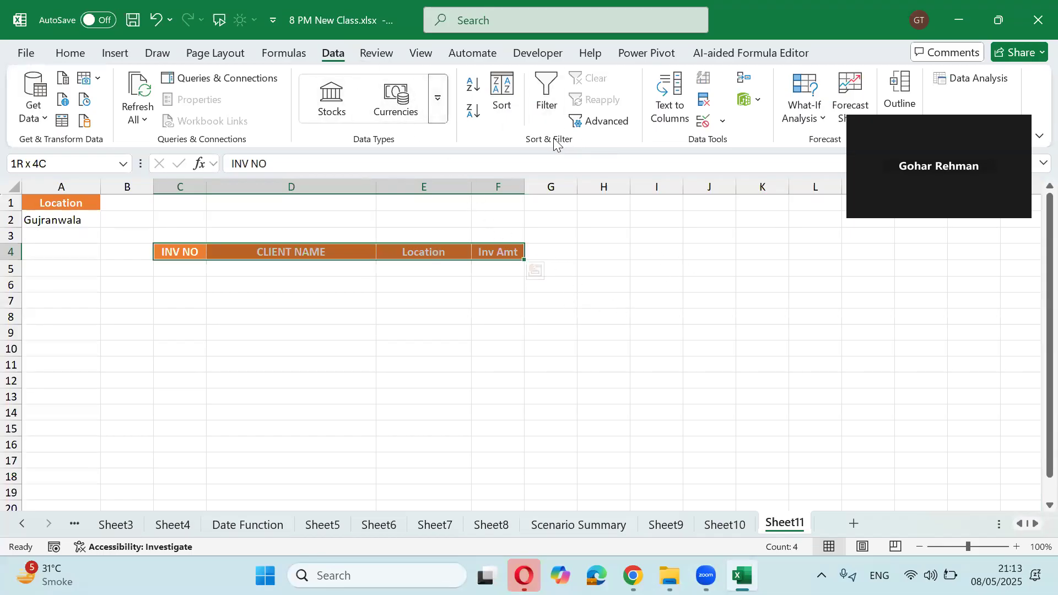
{"action": "left_click", "coordinate": [608, 121]}
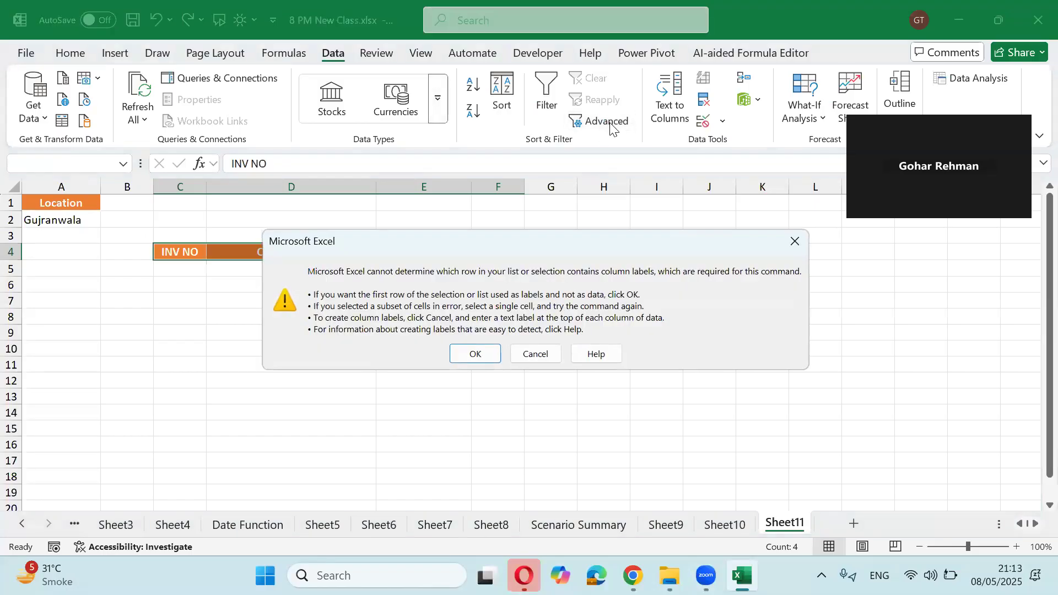
{"action": "left_click", "coordinate": [475, 354]}
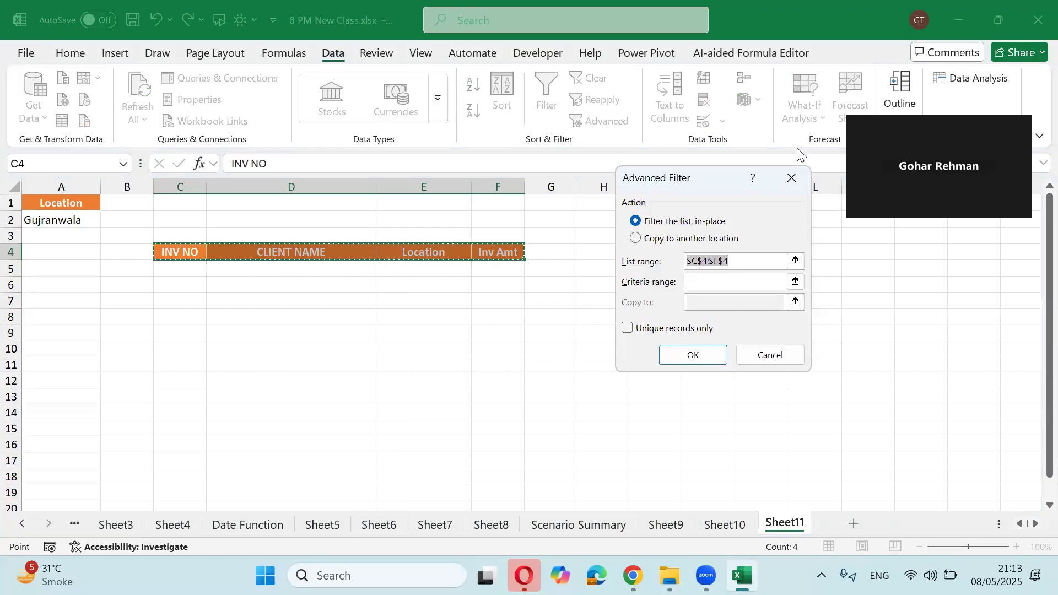
{"action": "left_click_drag", "start_coordinate": [716, 186], "coordinate": [661, 180]}
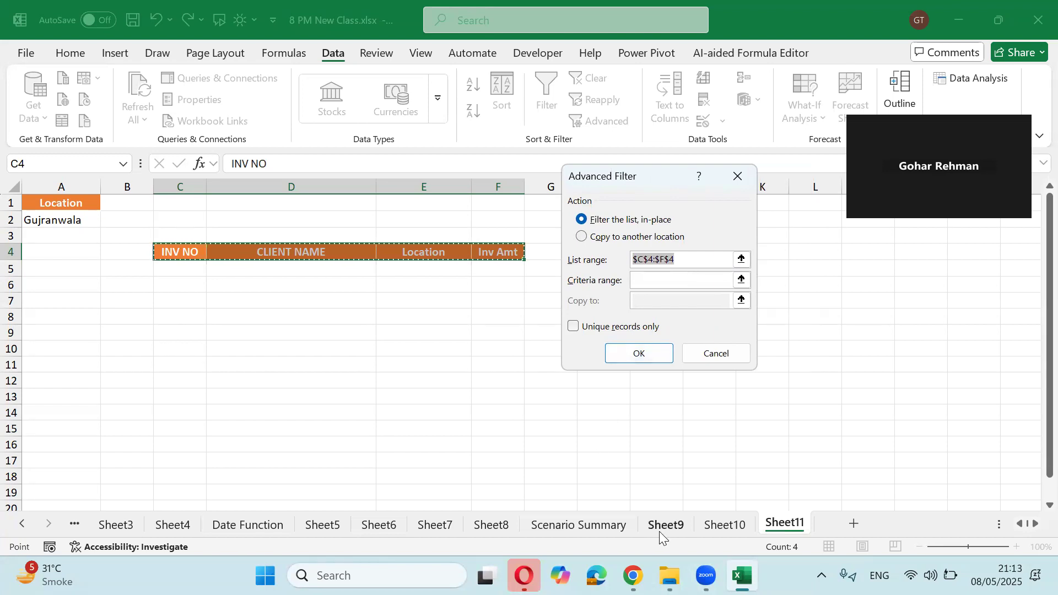
Set the Advanced Filter to copy to another location and use Sheet10!$A$4:$D$21 as the list range.
{"action": "left_click", "coordinate": [734, 523]}
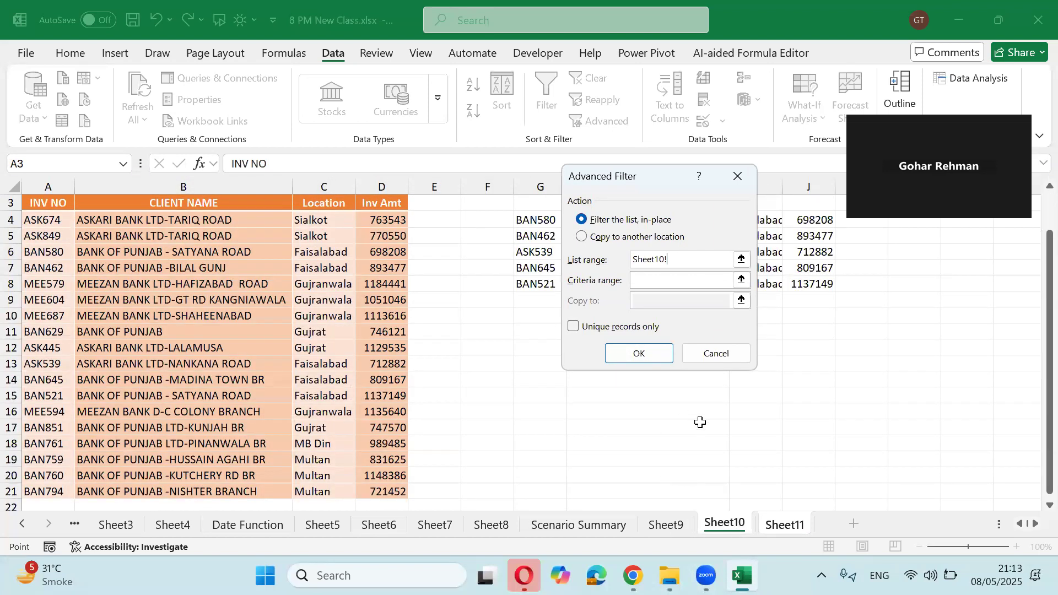
{"action": "left_click", "coordinate": [780, 524]}
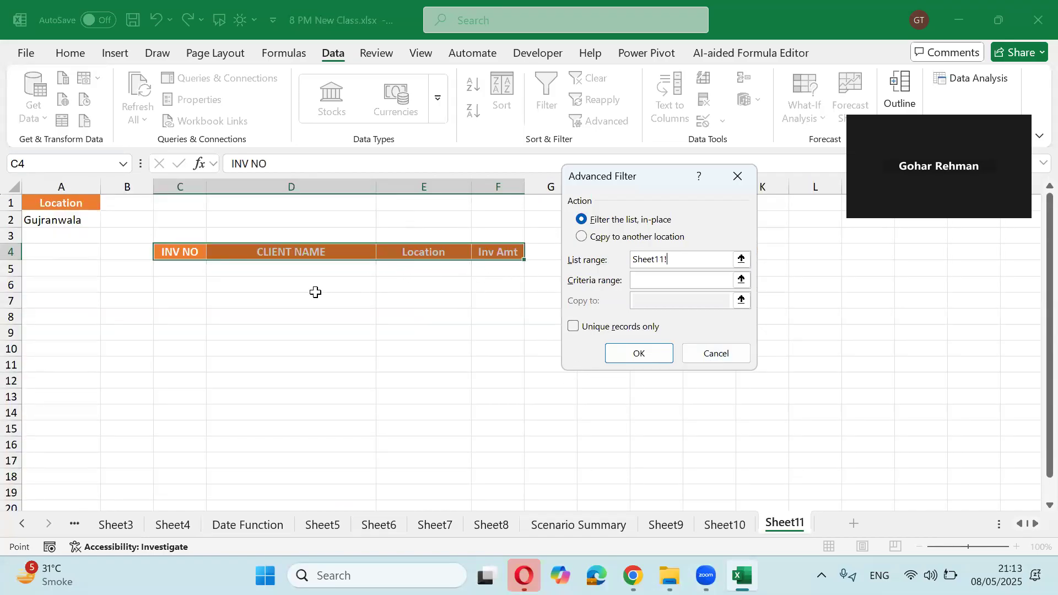
{"action": "left_click", "coordinate": [585, 237]}
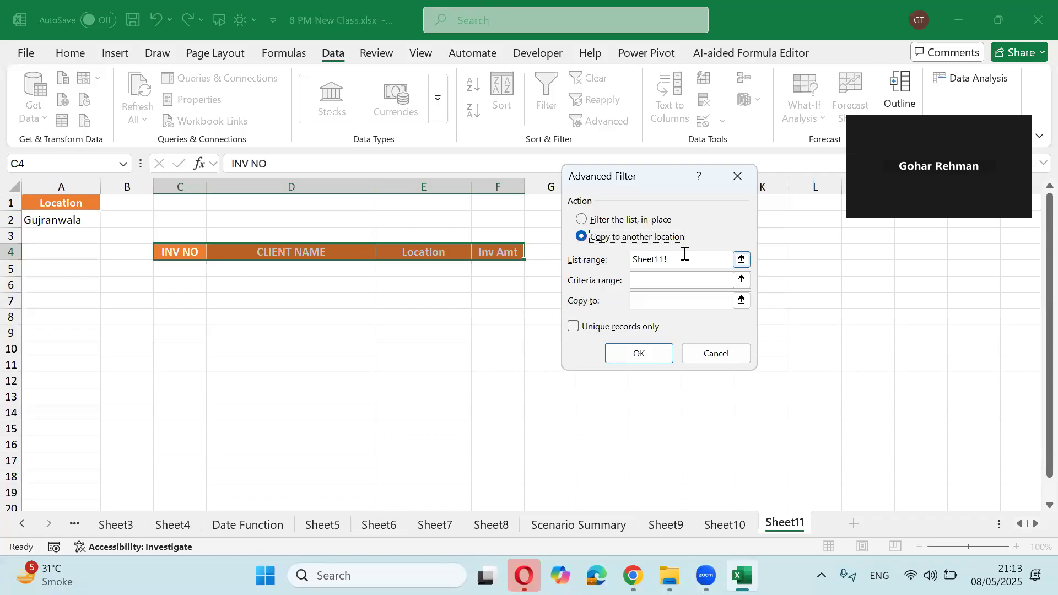
{"action": "left_click", "coordinate": [741, 259]}
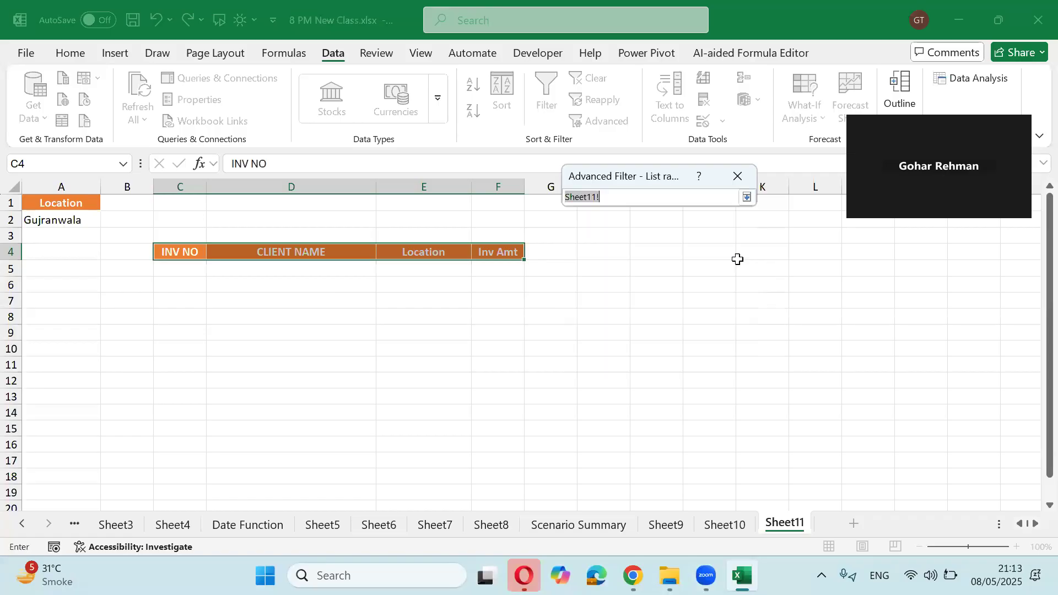
{"action": "left_click", "coordinate": [725, 525]}
{"action": "left_click_drag", "start_coordinate": [48, 221], "coordinate": [405, 485]}
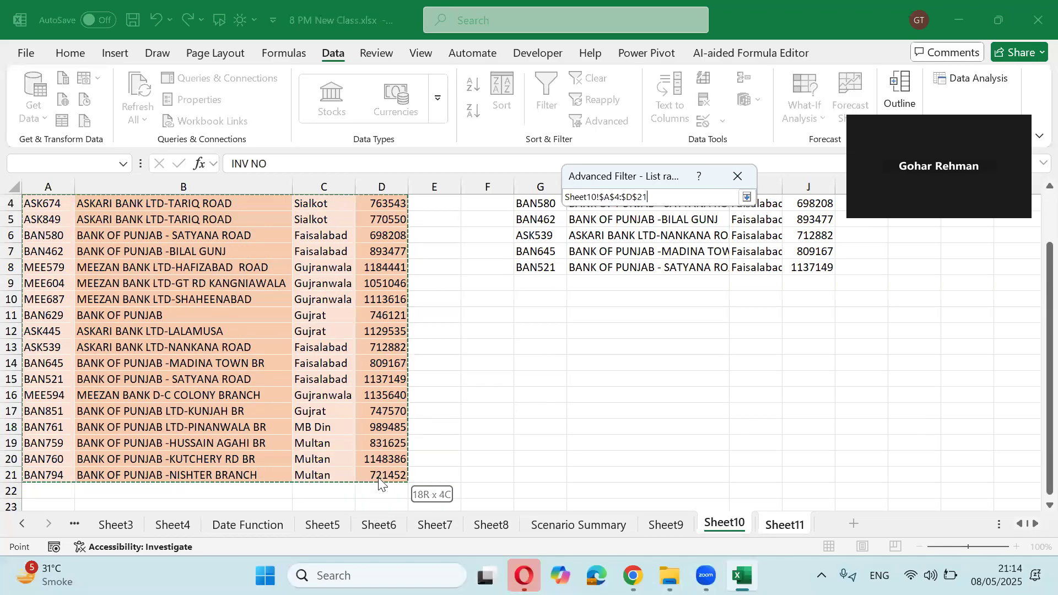
{"action": "scroll", "coordinate": [361, 386], "scroll_direction": "up", "scroll_amount": 1}
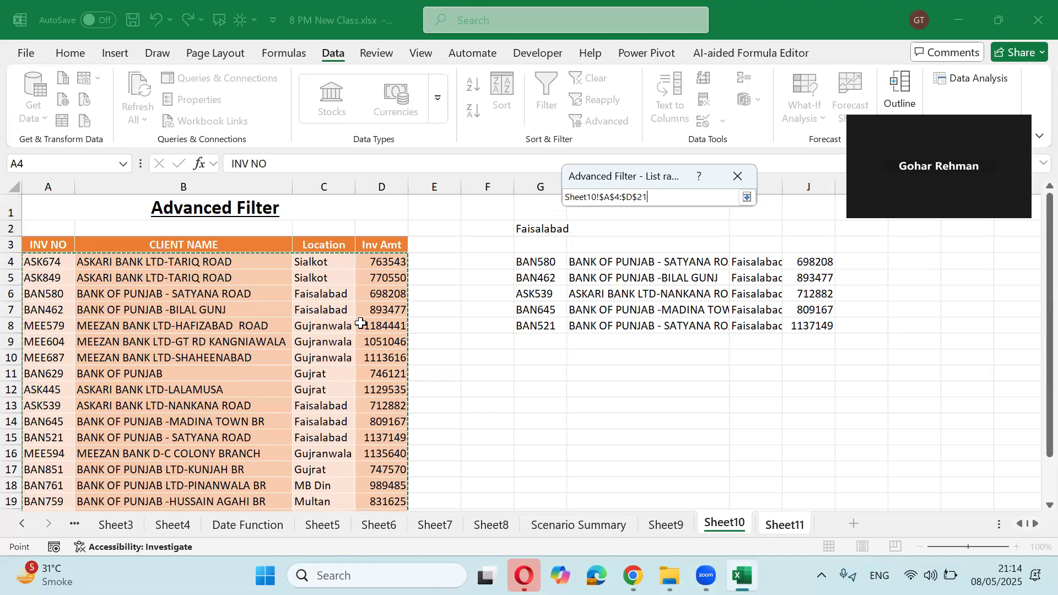
{"action": "key", "text": "Return"}
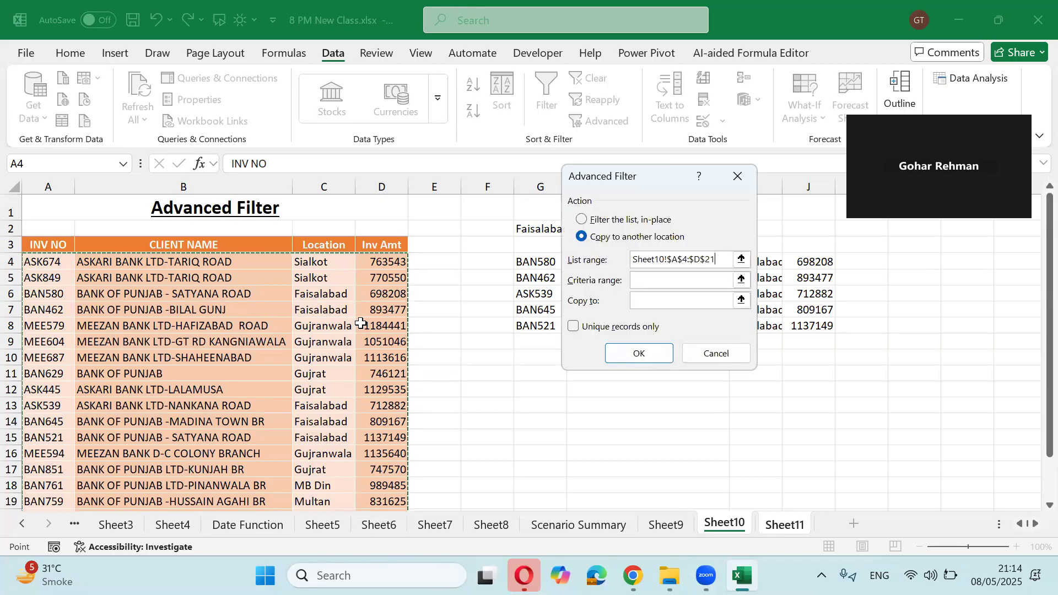
Set the Advanced Filter's criteria range to Sheet11!$A$1:$A$2, the Location header and its chosen value.
{"action": "left_click", "coordinate": [662, 281]}
{"action": "left_click", "coordinate": [743, 281]}
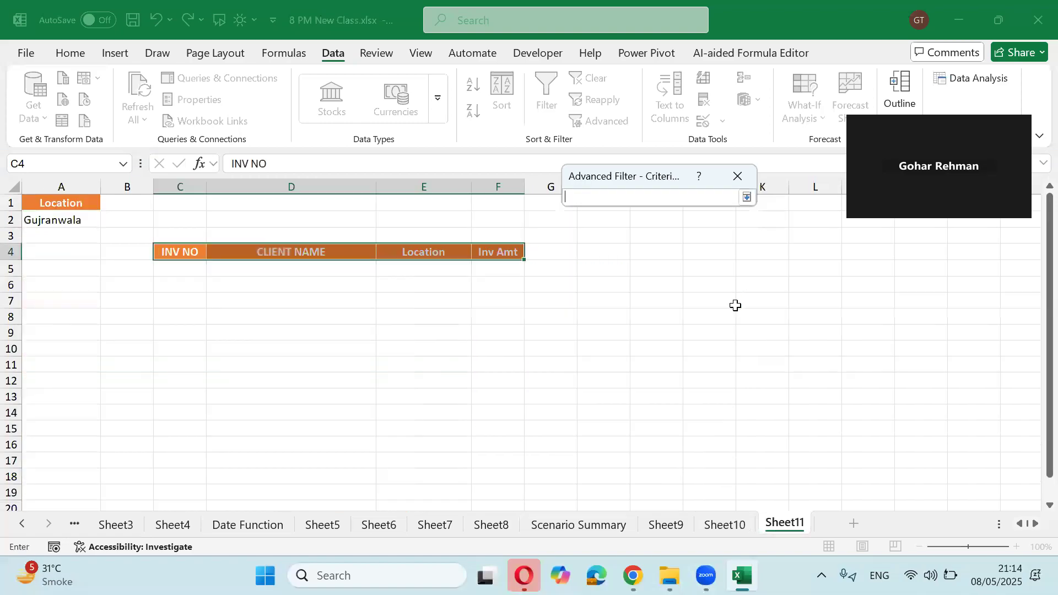
{"action": "left_click_drag", "start_coordinate": [64, 206], "coordinate": [70, 219]}
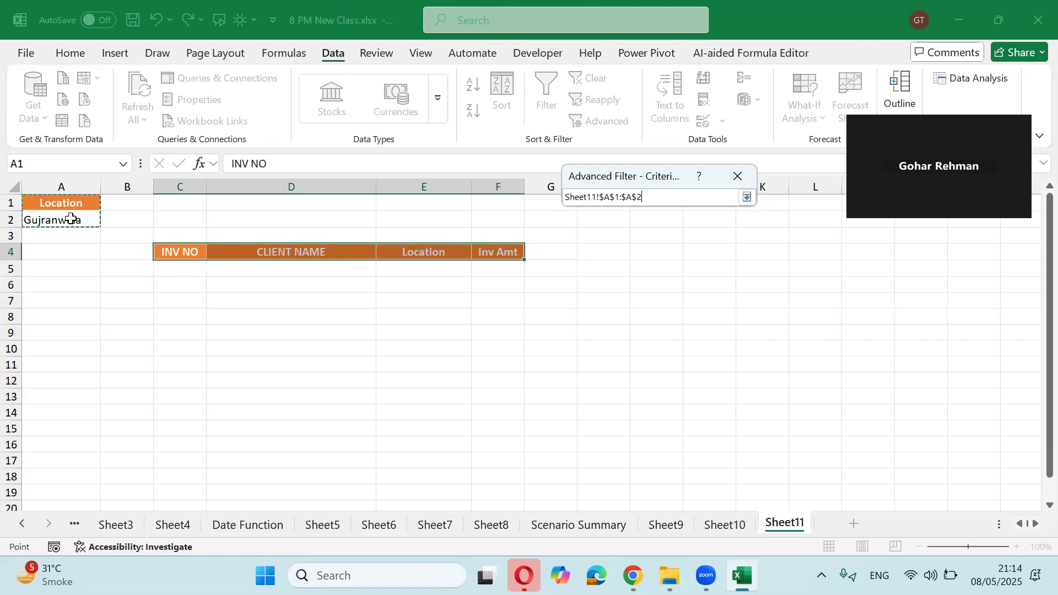
{"action": "key", "text": "Return"}
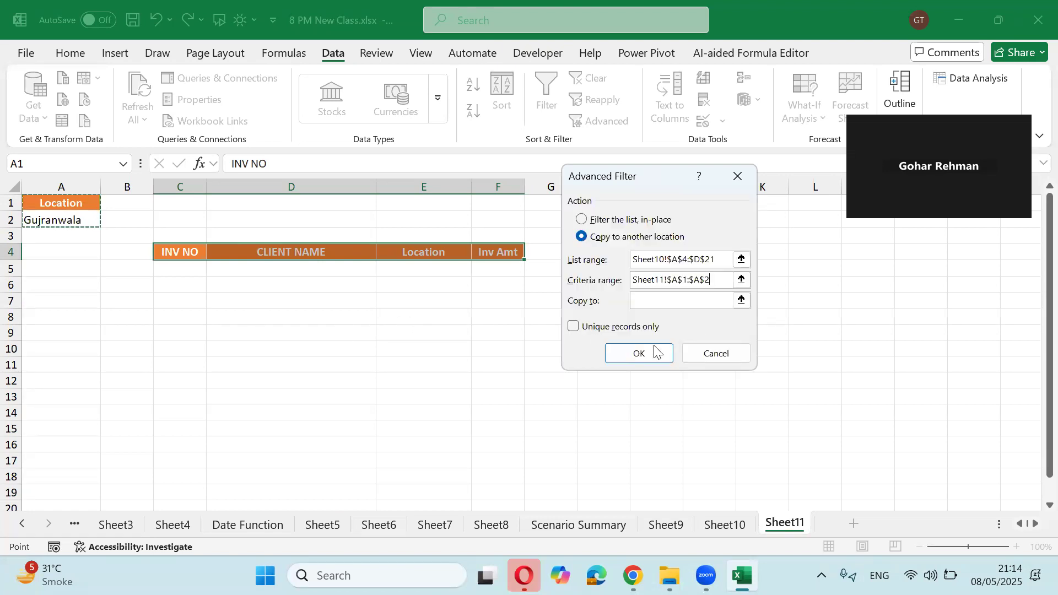
Try to run the Advanced Filter with Sheet11!$C$4:$F$4 as the copy destination.
{"action": "left_click", "coordinate": [742, 301]}
{"action": "left_click_drag", "start_coordinate": [191, 251], "coordinate": [473, 257]}
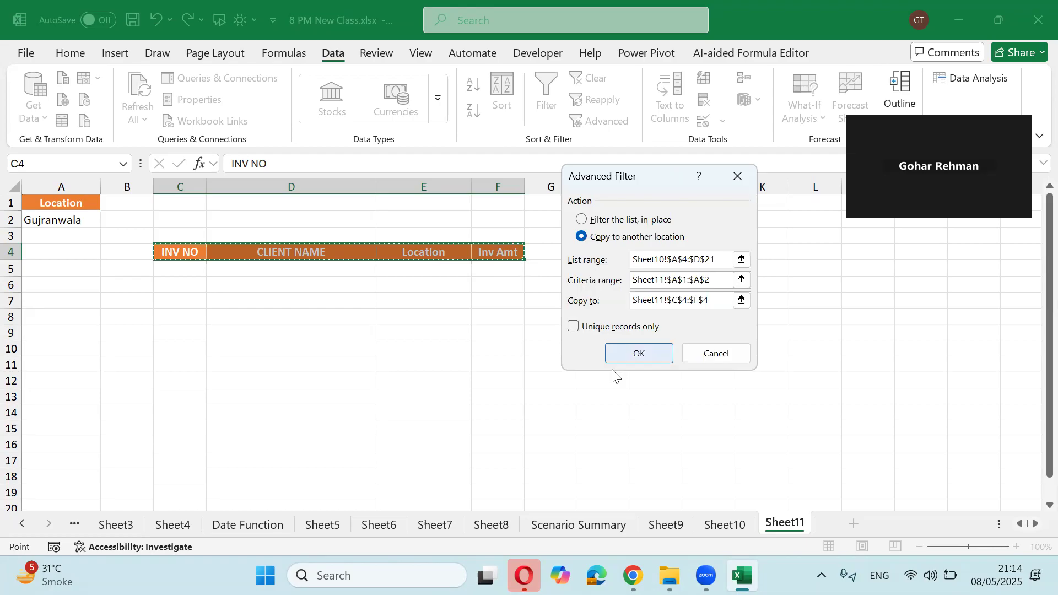
{"action": "left_click", "coordinate": [620, 354]}
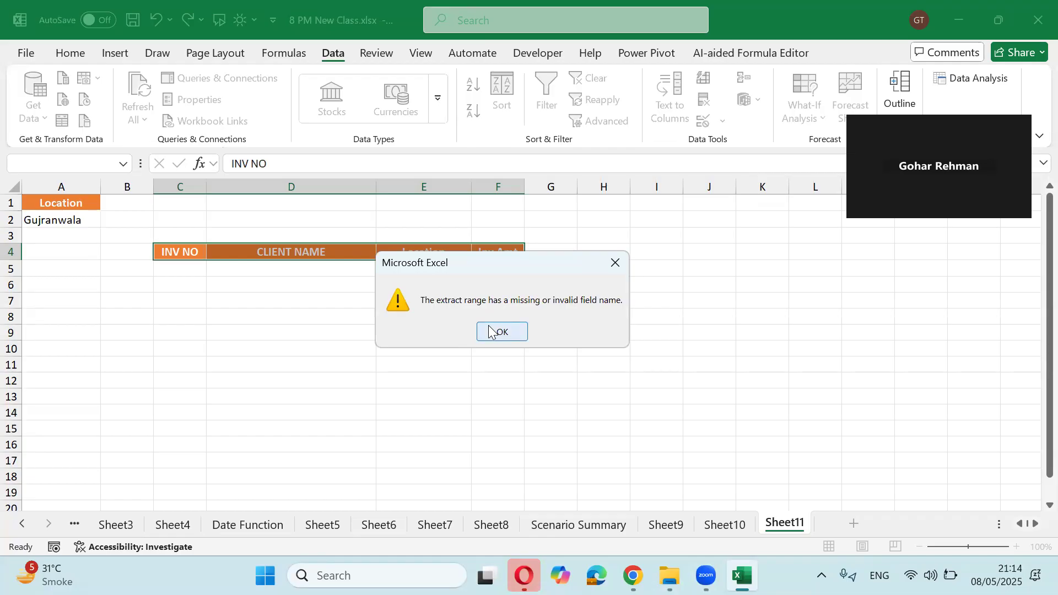
{"action": "left_click", "coordinate": [490, 331]}
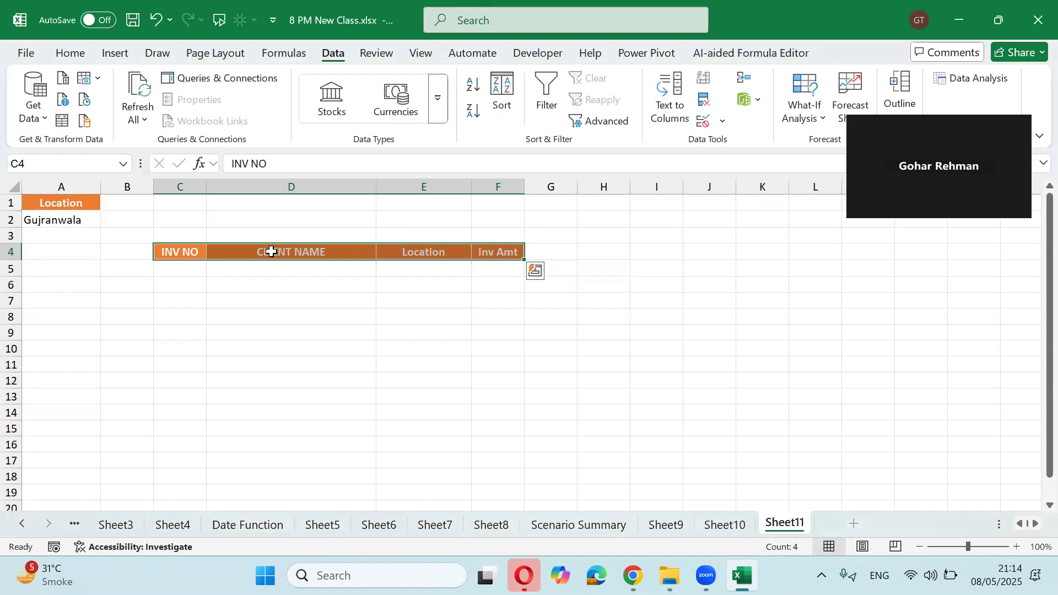
Reopen the Advanced Filter and set the list range to Sheet10!$A$3:$D$21 so it includes the header row.
{"action": "left_click", "coordinate": [598, 122]}
{"action": "left_click", "coordinate": [480, 352]}
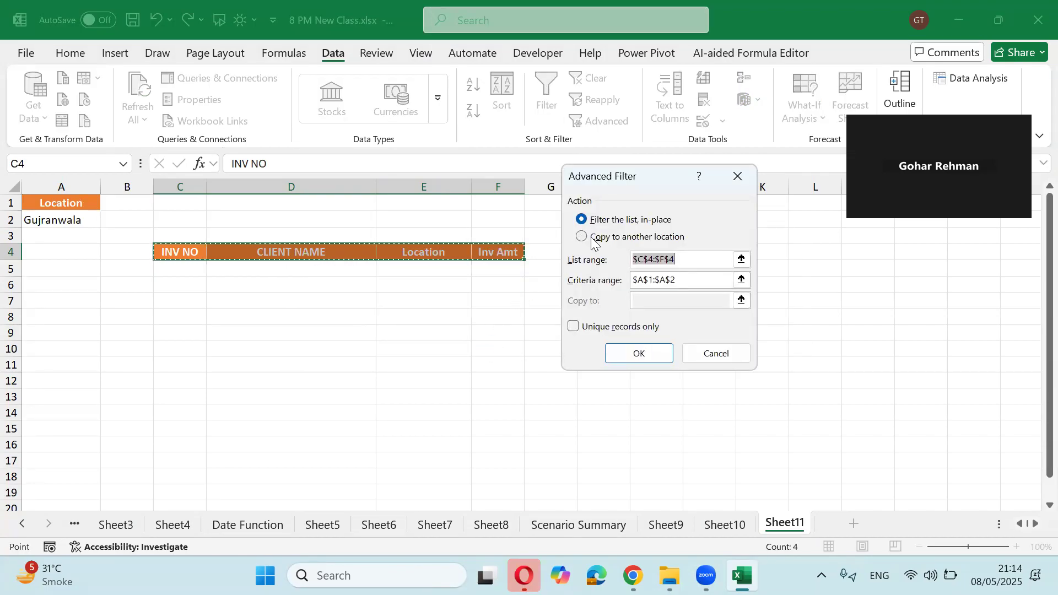
{"action": "left_click", "coordinate": [742, 259]}
{"action": "left_click", "coordinate": [724, 524]}
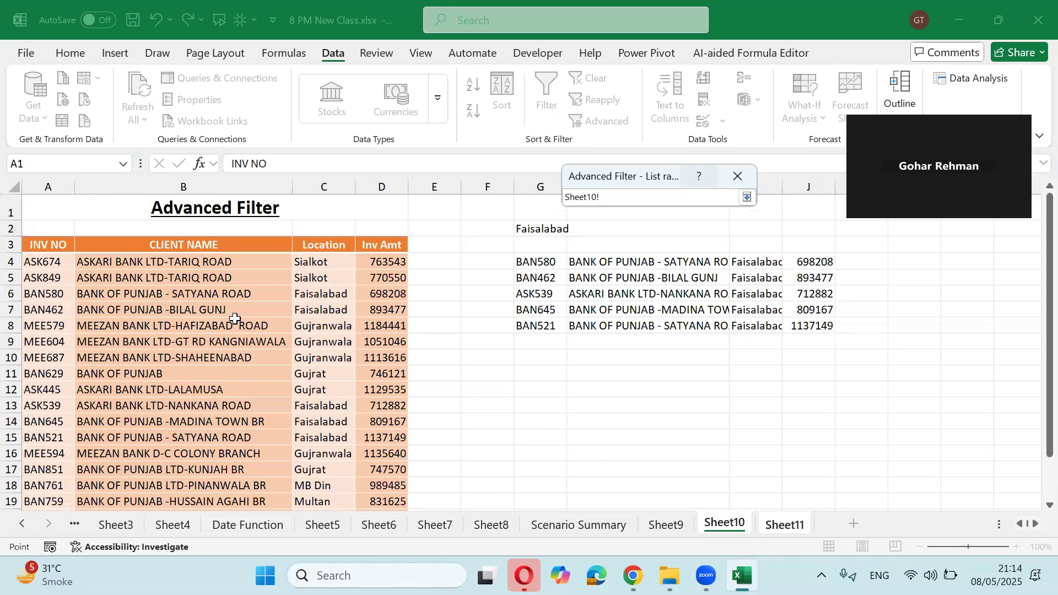
{"action": "left_click", "coordinate": [64, 260]}
{"action": "left_click_drag", "start_coordinate": [64, 251], "coordinate": [371, 491]}
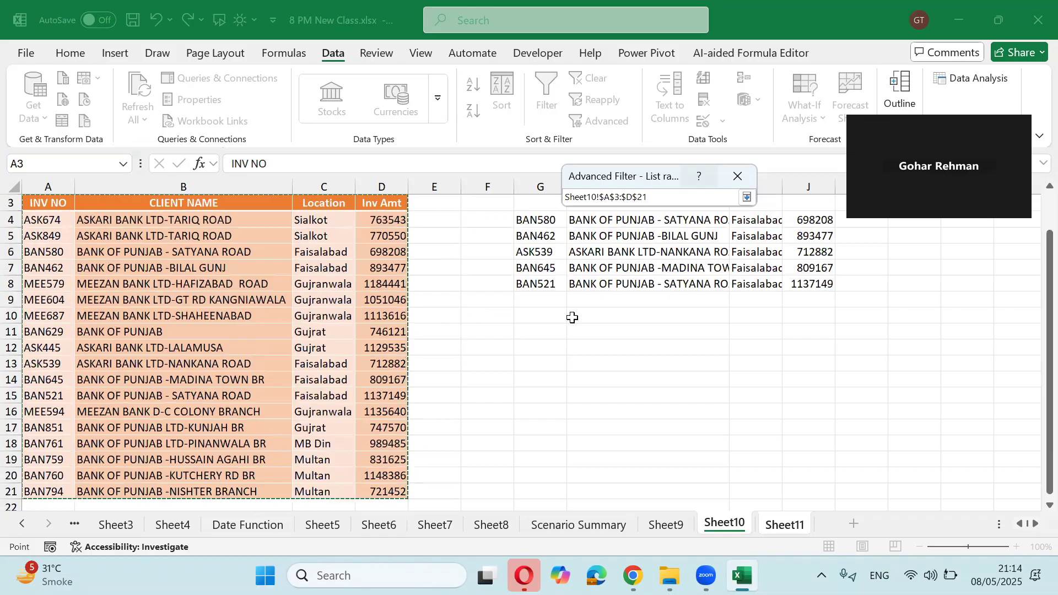
{"action": "key", "text": "Return"}
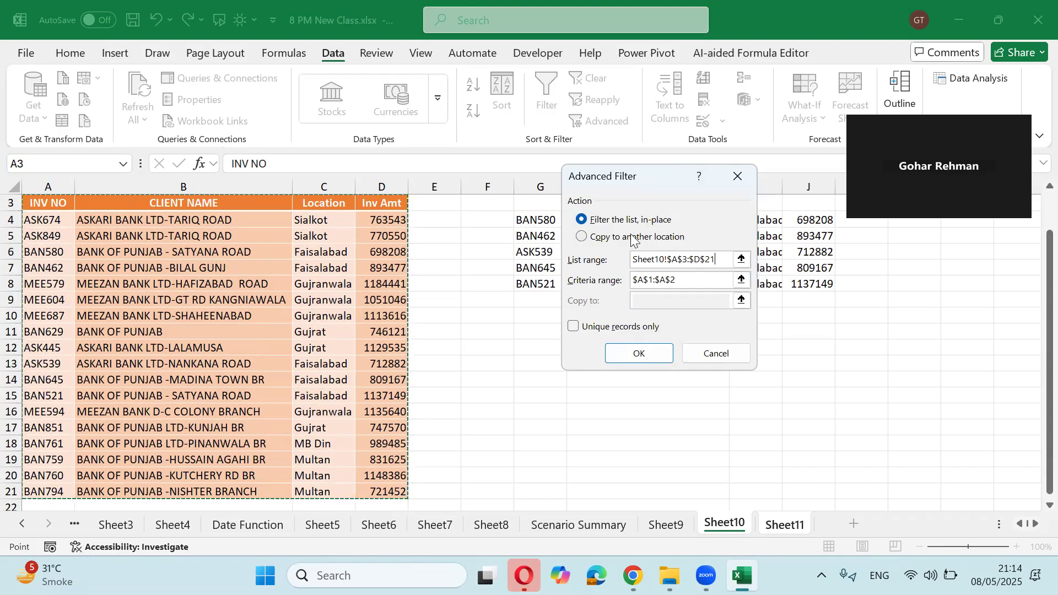
Keep criteria range $A$1:$A$2, copy the matching rows to Sheet11!$C$4:$F$4, and autofit the CLIENT NAME column.
{"action": "left_click", "coordinate": [742, 279]}
{"action": "key", "text": "ctrl+Page_Down"}
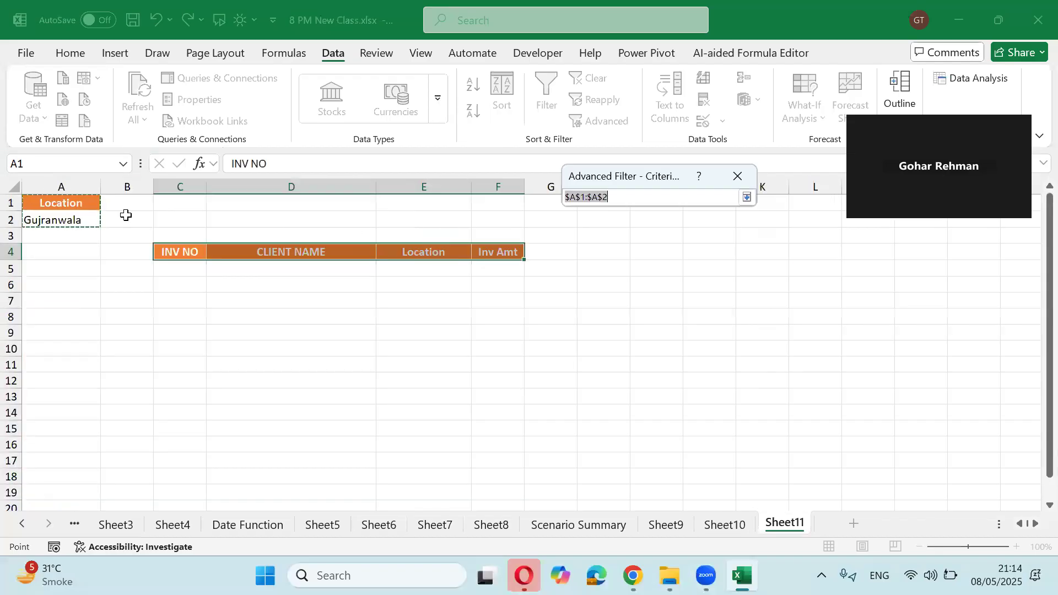
{"action": "key", "text": "Return"}
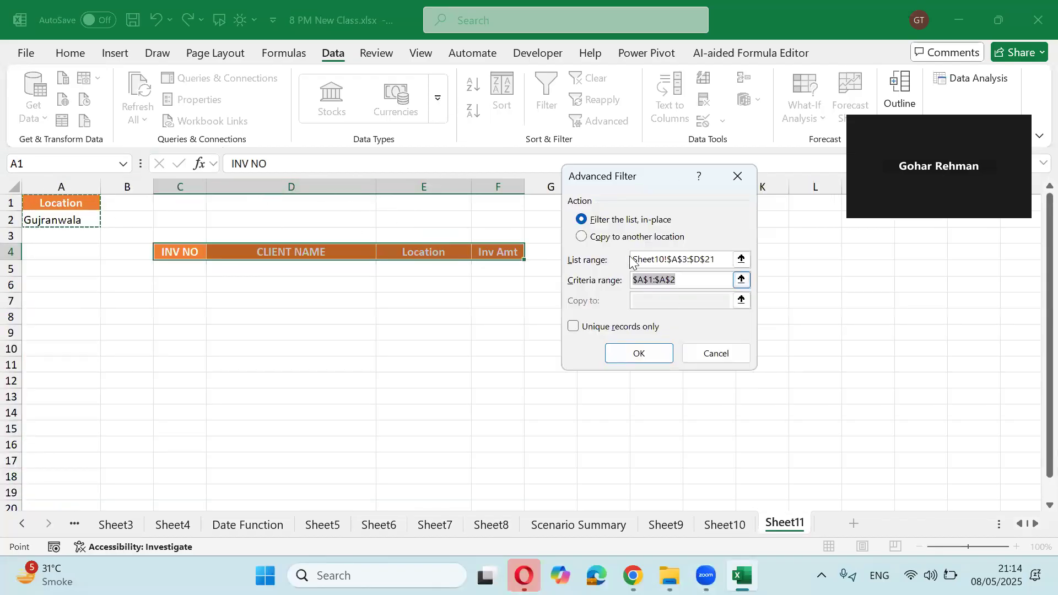
{"action": "left_click", "coordinate": [615, 242]}
{"action": "left_click", "coordinate": [742, 300]}
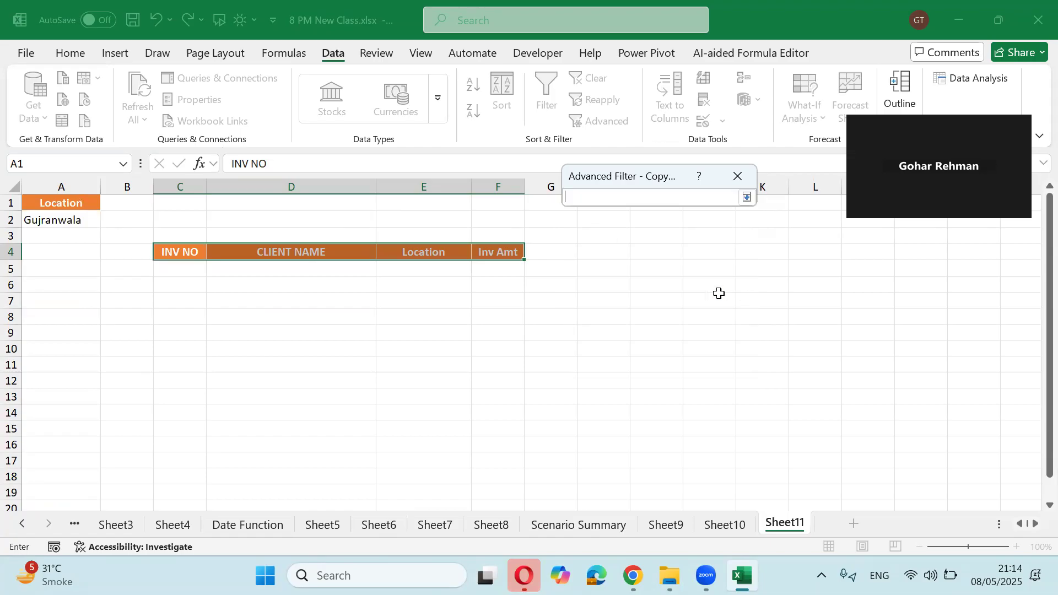
{"action": "left_click_drag", "start_coordinate": [196, 255], "coordinate": [481, 254]}
{"action": "key", "text": "Return"}
{"action": "left_click", "coordinate": [619, 356]}
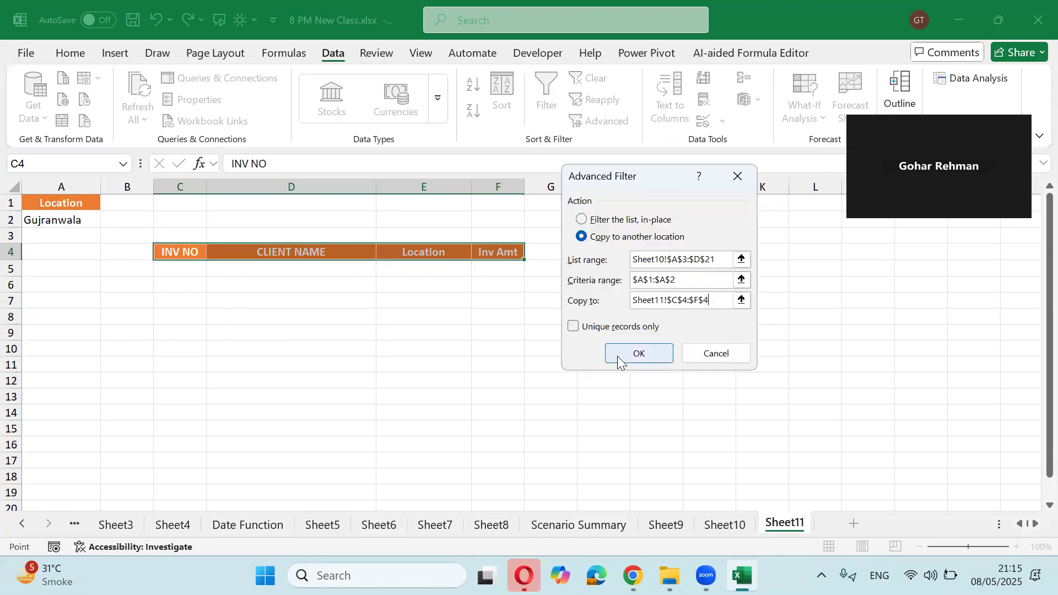
{"action": "double_click", "coordinate": [371, 181]}
Switch the location dropdown in A2 through several entries, ending on Multan, to test whether the extracted rows update.
{"action": "left_click", "coordinate": [81, 217]}
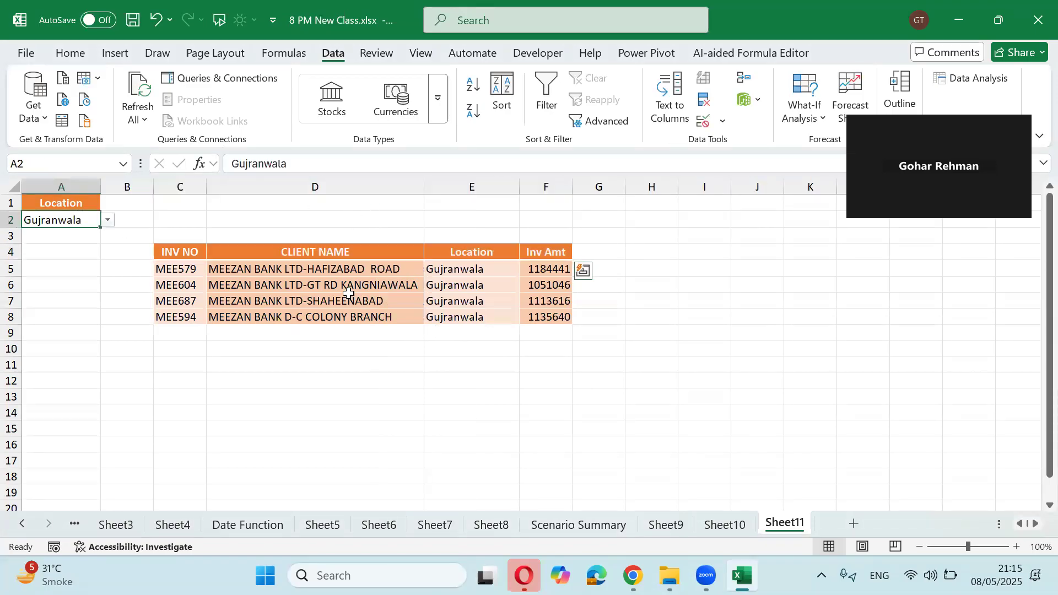
{"action": "key", "text": "alt+Down"}
{"action": "key", "text": "Down"}
{"action": "key", "text": "Return"}
{"action": "key", "text": "alt+Down"}
{"action": "key", "text": "Up"}
{"action": "key", "text": "Up"}
{"action": "key", "text": "Return"}
{"action": "key", "text": "alt+Down"}
{"action": "key", "text": "Down"}
{"action": "key", "text": "Down"}
{"action": "key", "text": "Return"}
{"action": "key", "text": "alt+Down"}
{"action": "key", "text": "Down"}
{"action": "key", "text": "Down"}
{"action": "key", "text": "Return"}
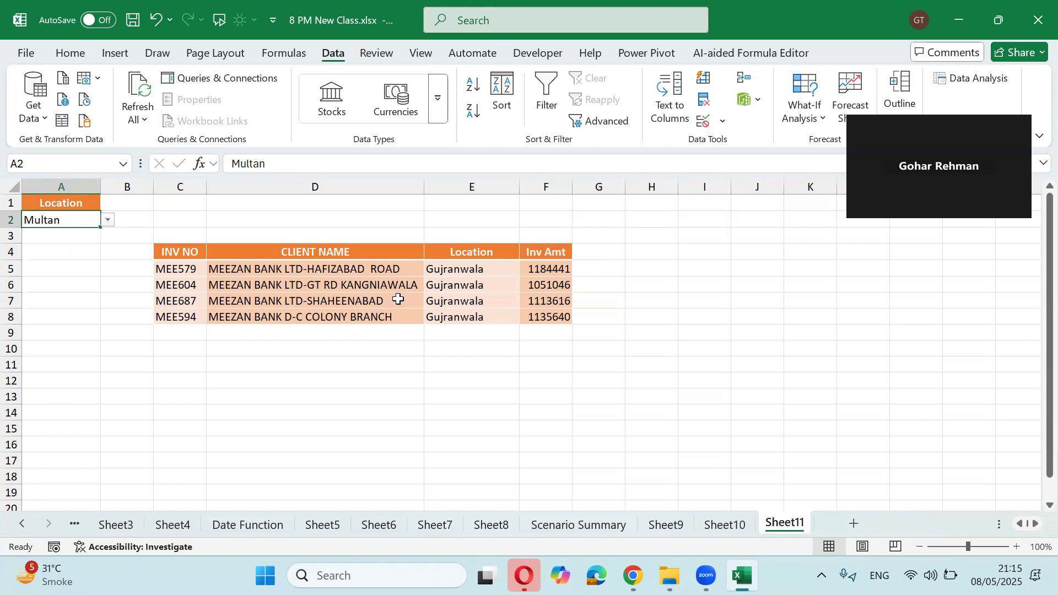
Choose Sialkot from the location dropdown in A2.
{"action": "key", "text": "alt+Down"}
{"action": "key", "text": "Up"}
{"action": "key", "text": "Up"}
{"action": "key", "text": "Up"}
{"action": "key", "text": "Up"}
{"action": "key", "text": "Return"}
{"action": "key", "text": "alt+Down"}
{"action": "key", "text": "Up"}
{"action": "key", "text": "Return"}
Select header cell C4 and start recording a macro named flt, stored in This Workbook.
{"action": "key", "text": "Right"}
{"action": "key", "text": "Down"}
{"action": "key", "text": "Down"}
{"action": "key", "text": "Right"}
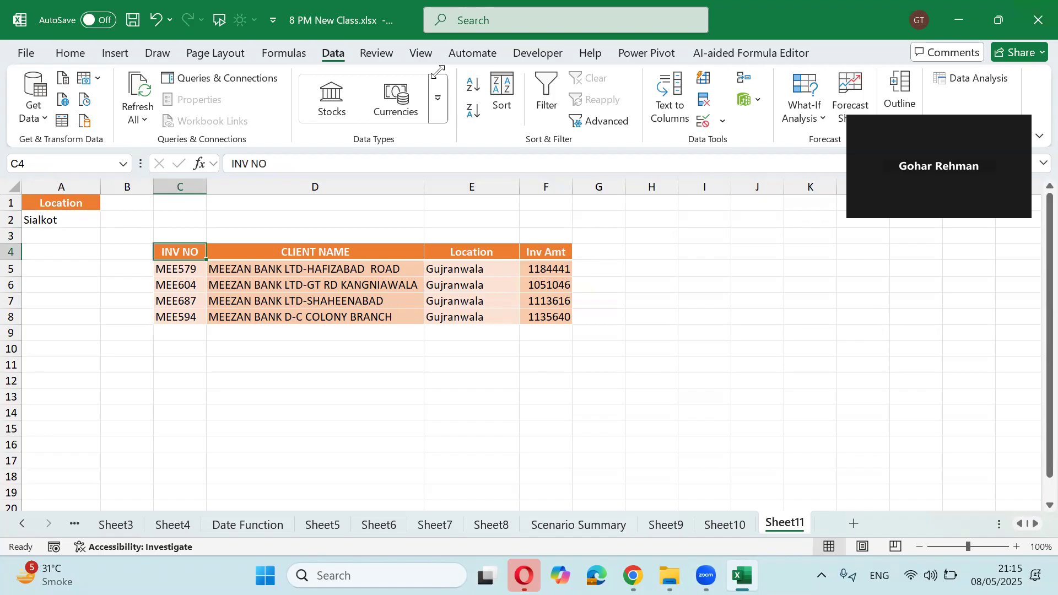
{"action": "left_click", "coordinate": [422, 53]}
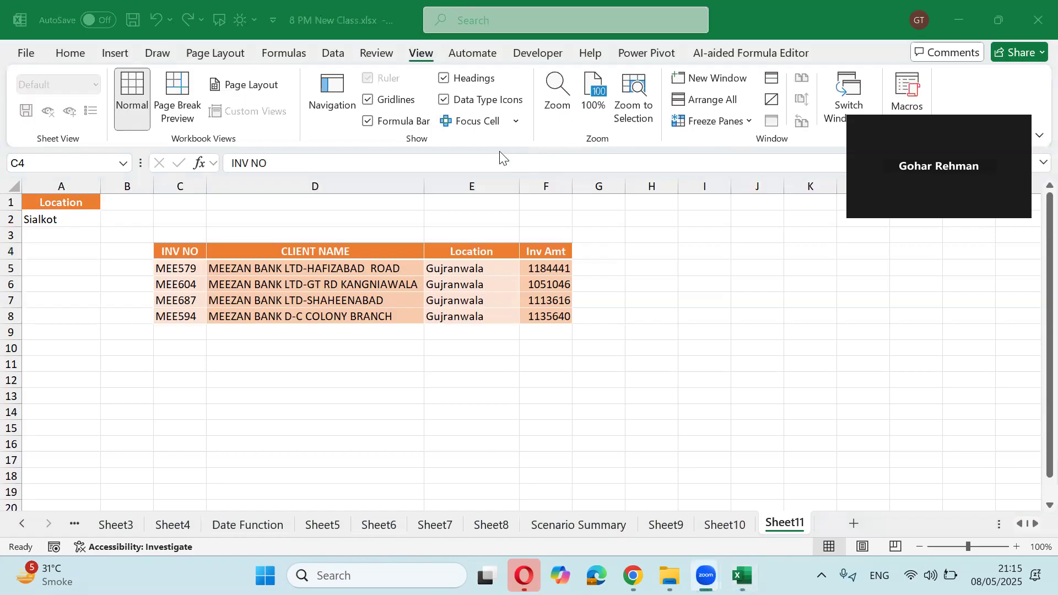
{"action": "left_click", "coordinate": [519, 53]}
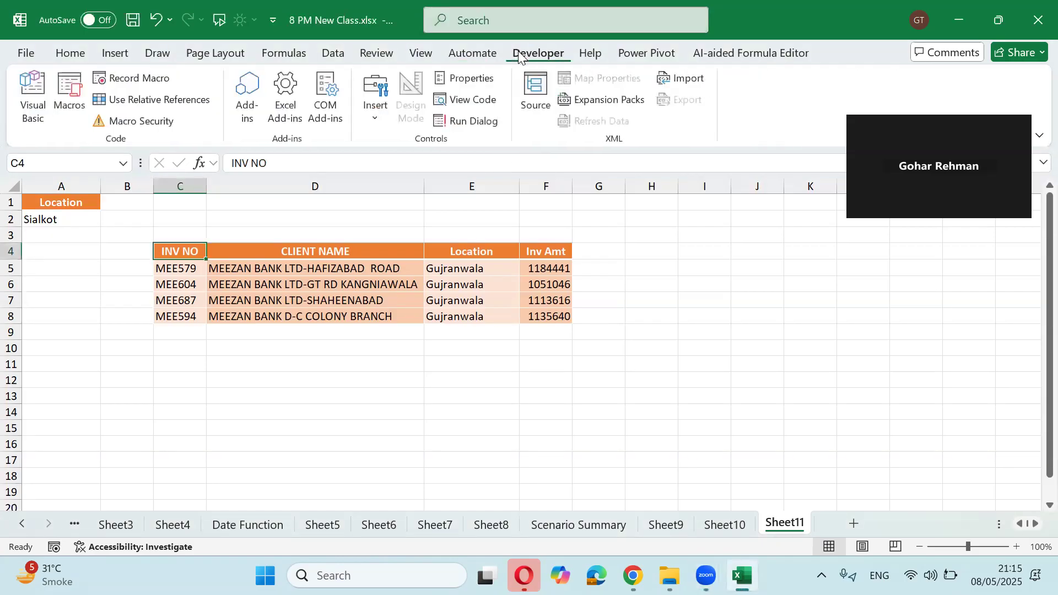
{"action": "left_click", "coordinate": [55, 545]}
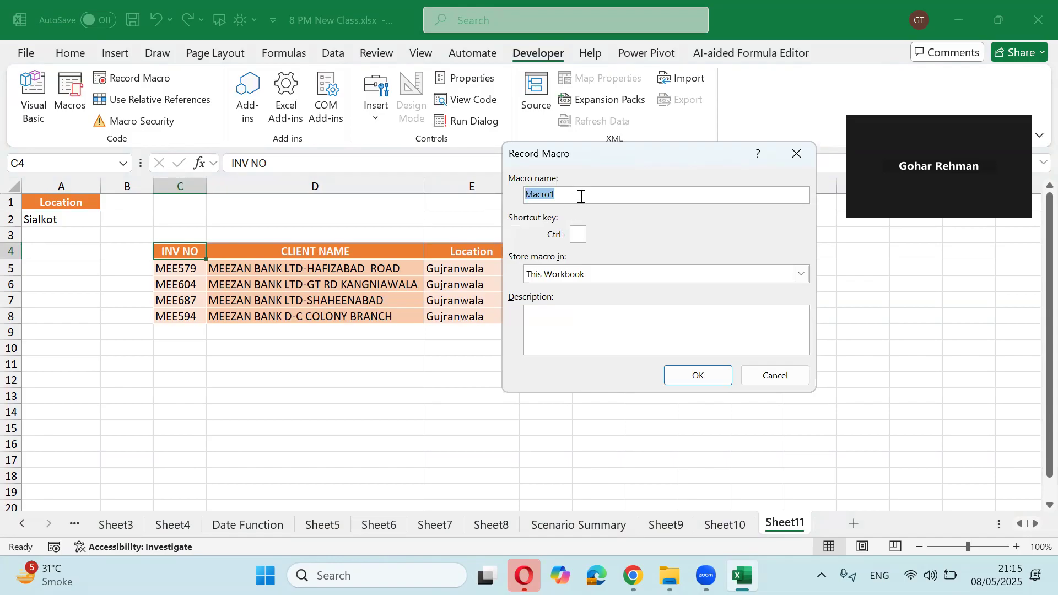
{"action": "type", "text": "flt"}
{"action": "left_click", "coordinate": [579, 234]}
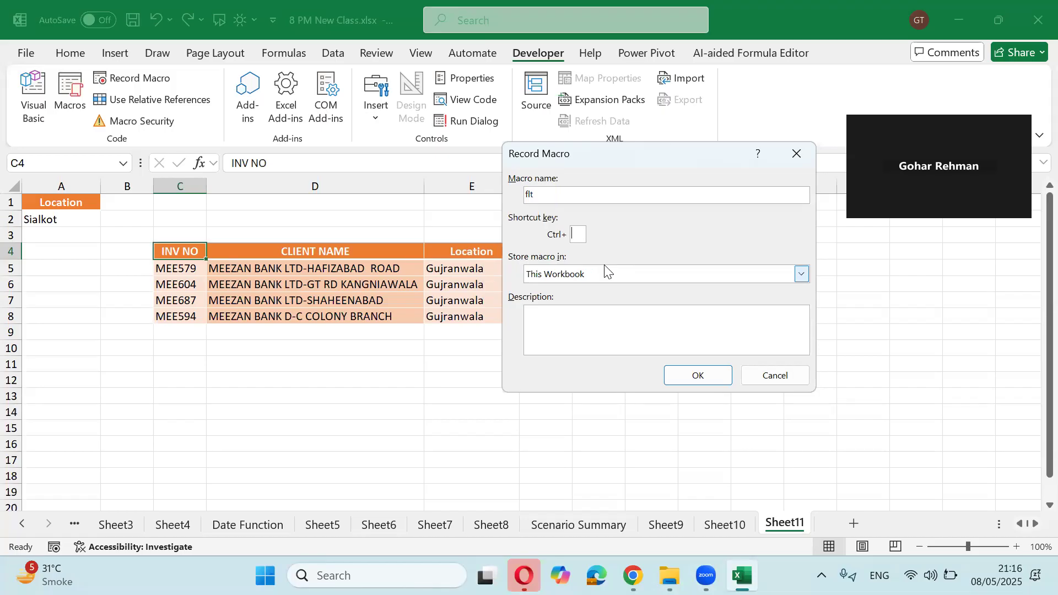
{"action": "left_click", "coordinate": [702, 375]}
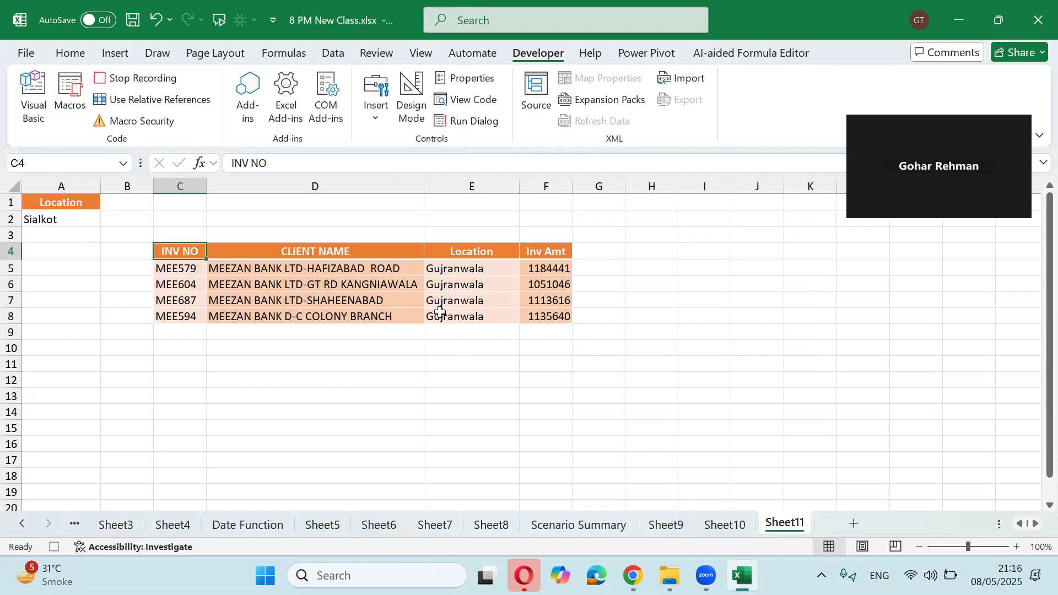
Open Advanced Filter and set the list range to Sheet10!$A$3:$D$21 and the criteria range to A1:A2 on Sheet11.
{"action": "left_click", "coordinate": [333, 53]}
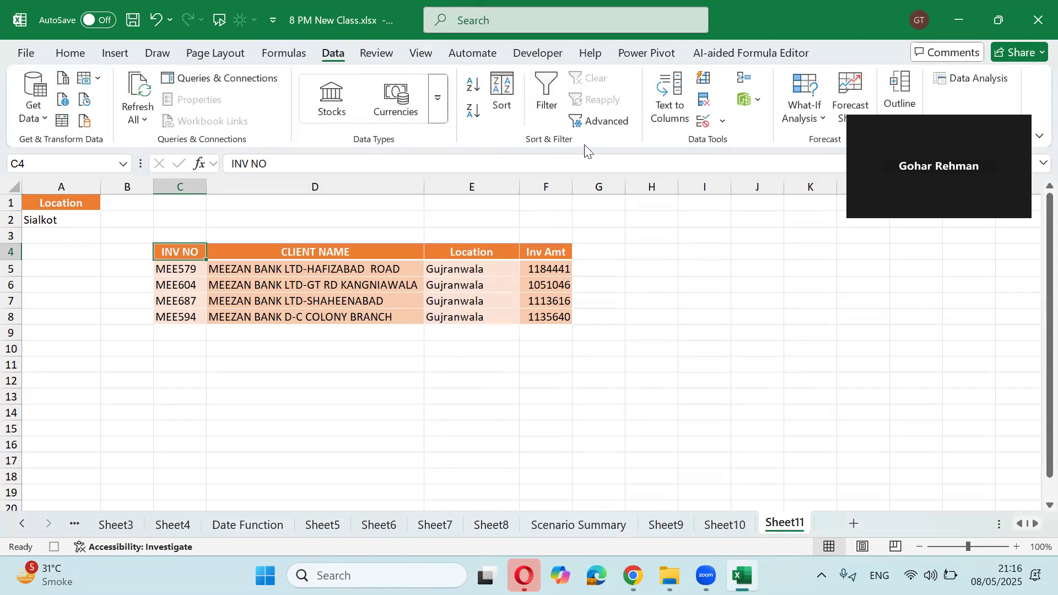
{"action": "left_click", "coordinate": [598, 124]}
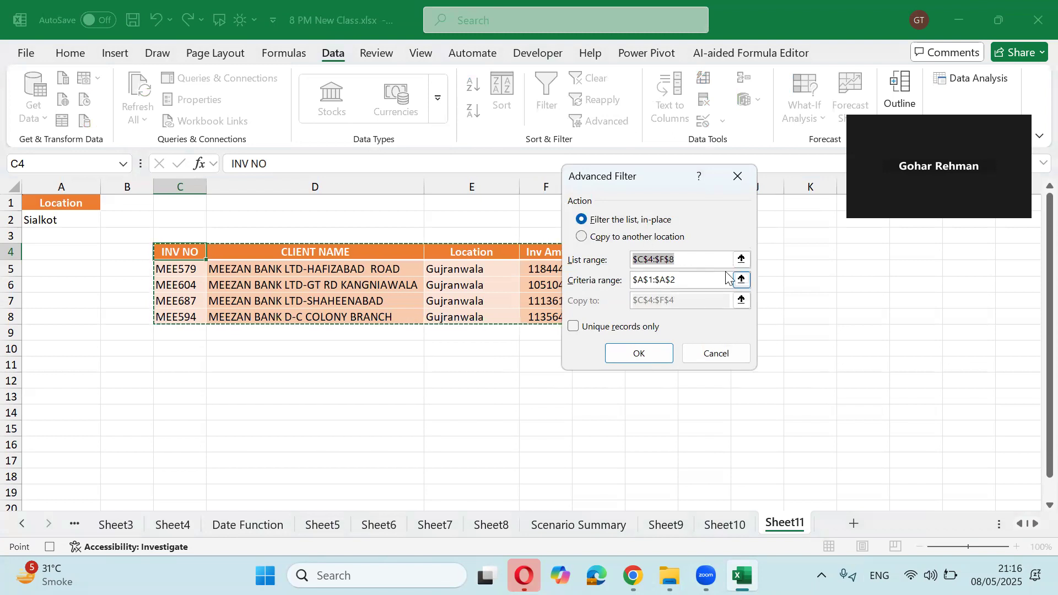
{"action": "left_click", "coordinate": [741, 259]}
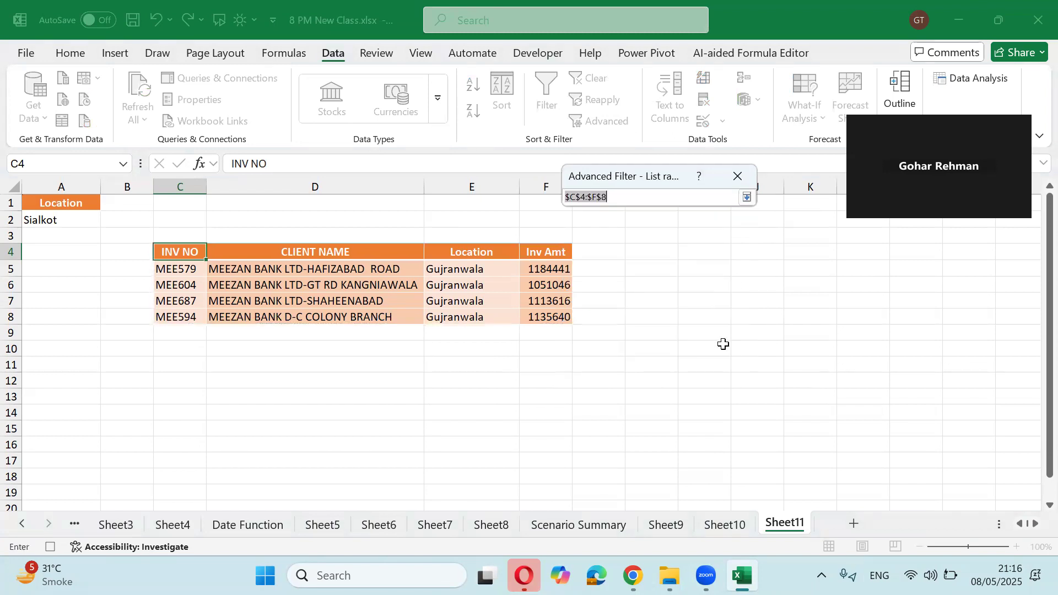
{"action": "left_click", "coordinate": [723, 527]}
{"action": "left_click", "coordinate": [44, 203]}
{"action": "left_click_drag", "start_coordinate": [308, 438], "coordinate": [407, 477]}
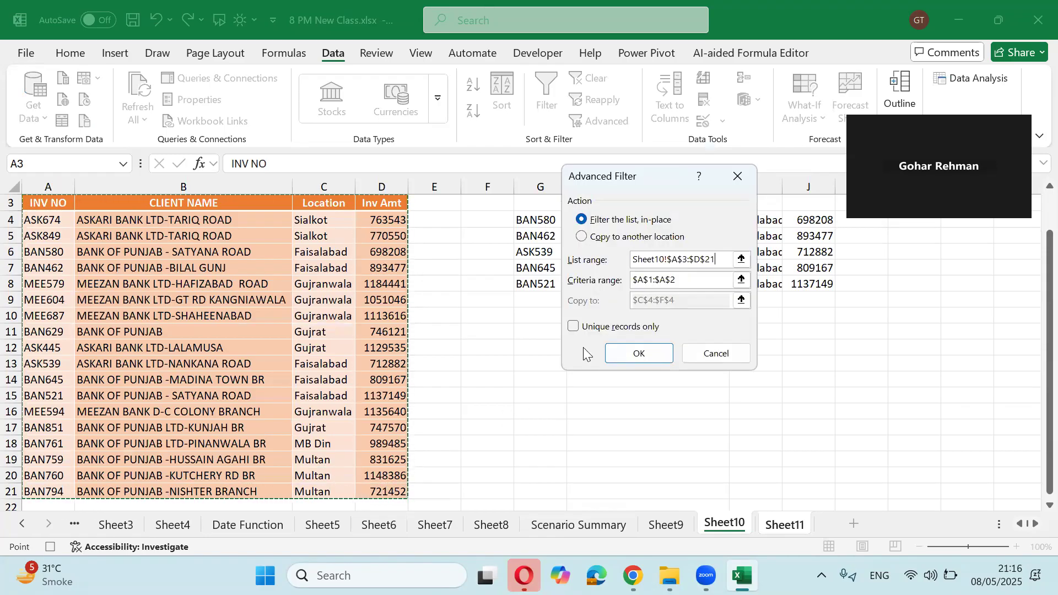
{"action": "left_click", "coordinate": [743, 281]}
{"action": "left_click_drag", "start_coordinate": [87, 206], "coordinate": [93, 217]}
{"action": "key", "text": "Return"}
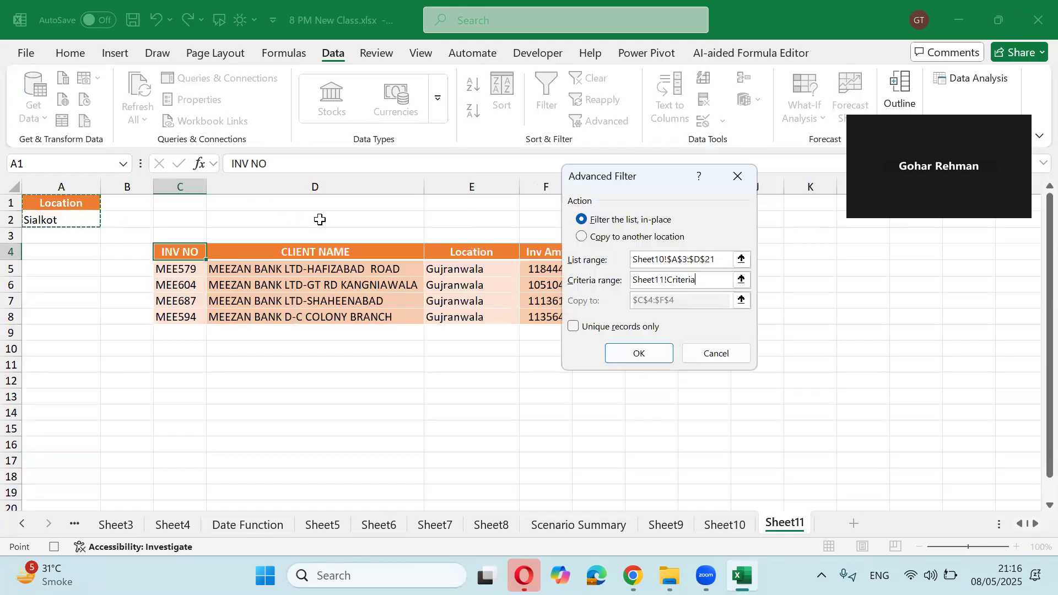
Copy the filtered rows to another location at $C$4:$F$4, then select cell D1 and stop recording the macro.
{"action": "left_click", "coordinate": [635, 237]}
{"action": "left_click", "coordinate": [741, 301]}
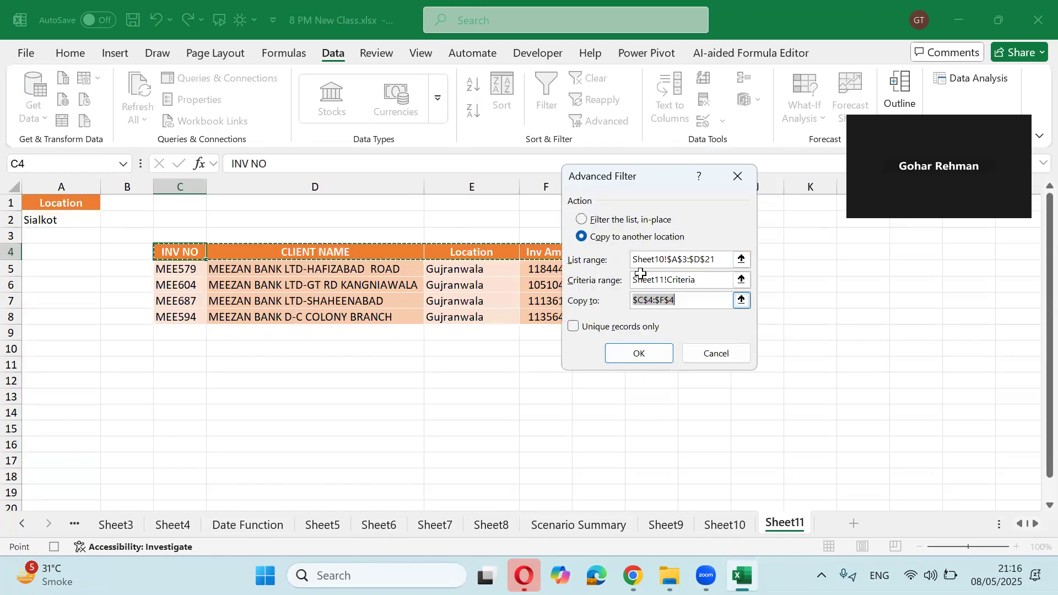
{"action": "key", "text": "Return"}
{"action": "left_click", "coordinate": [634, 352]}
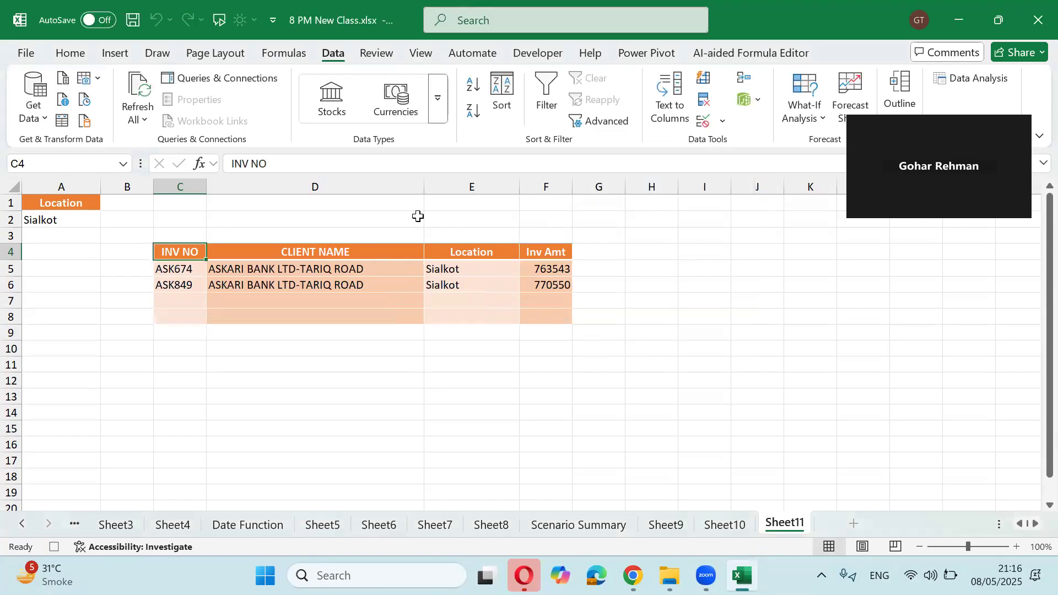
{"action": "left_click", "coordinate": [393, 201]}
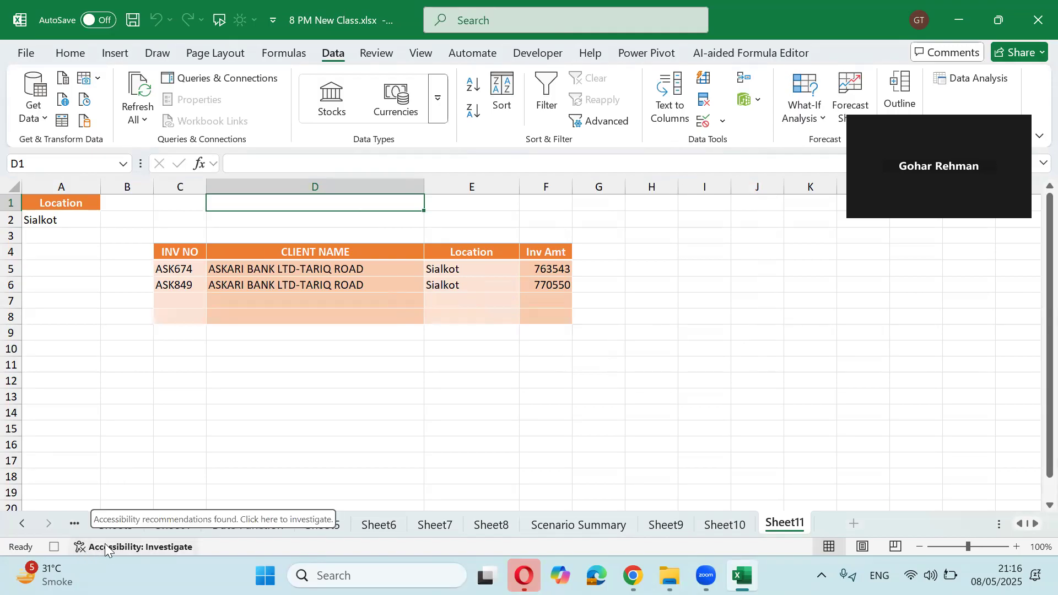
{"action": "left_click", "coordinate": [53, 544]}
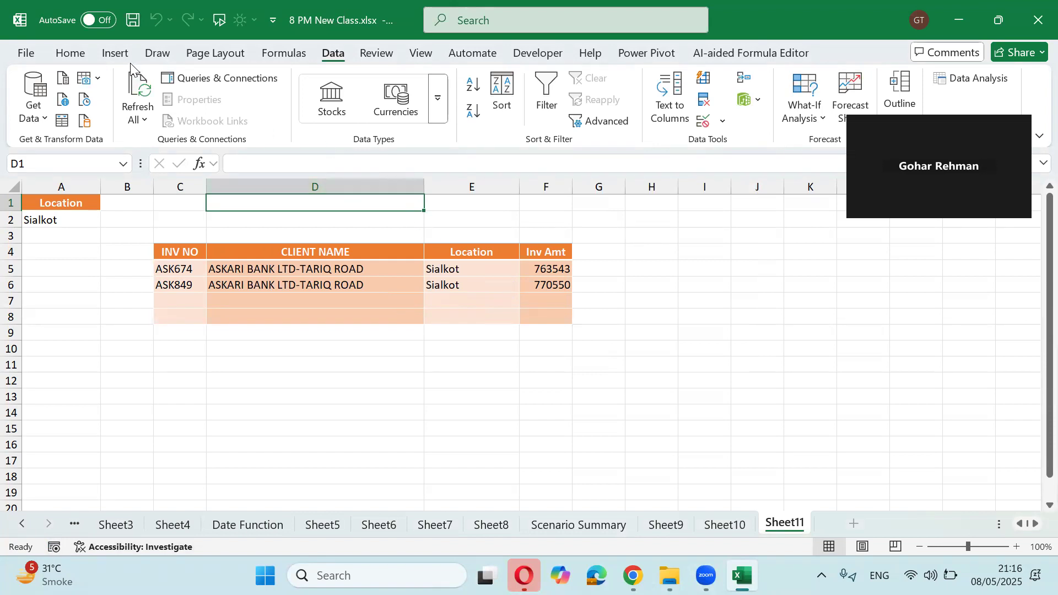
Draw a rounded rectangle about 0.47" by 1.72" above the extracted table and fully round its corners.
{"action": "left_click", "coordinate": [74, 55]}
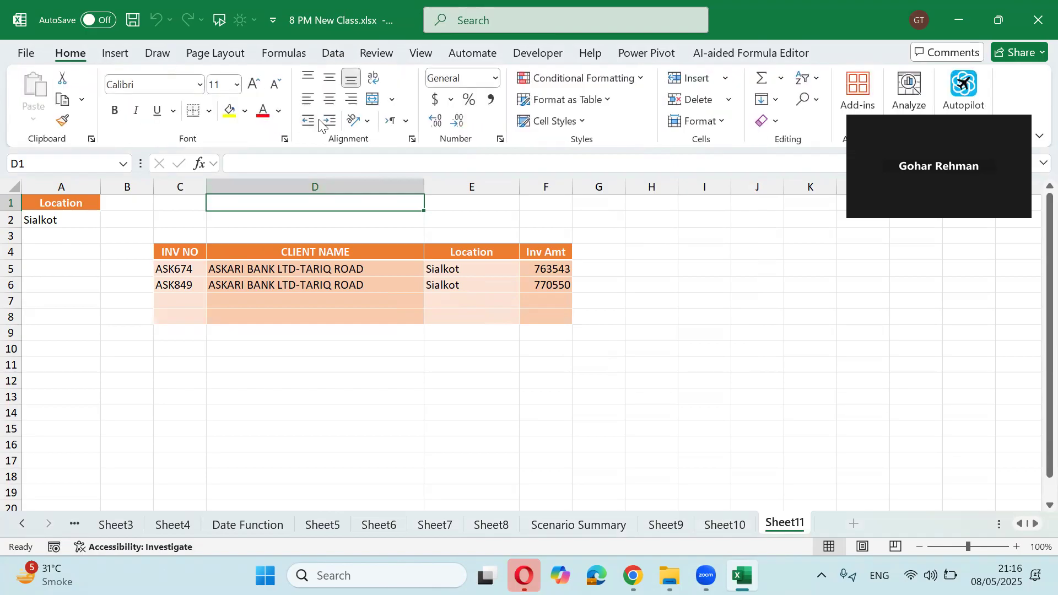
{"action": "left_click", "coordinate": [129, 58]}
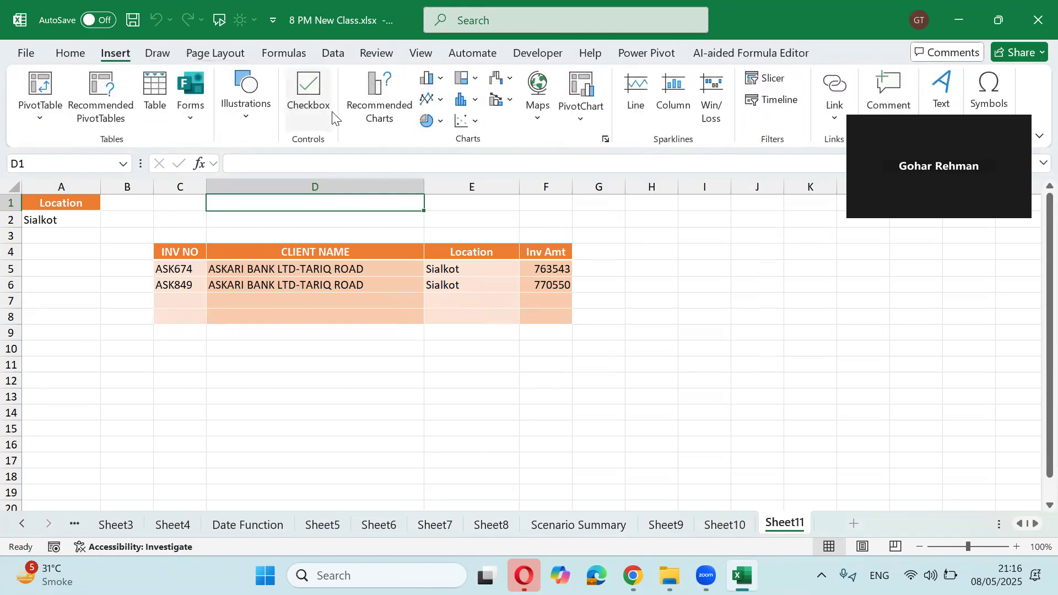
{"action": "left_click", "coordinate": [265, 119]}
{"action": "left_click", "coordinate": [275, 187]}
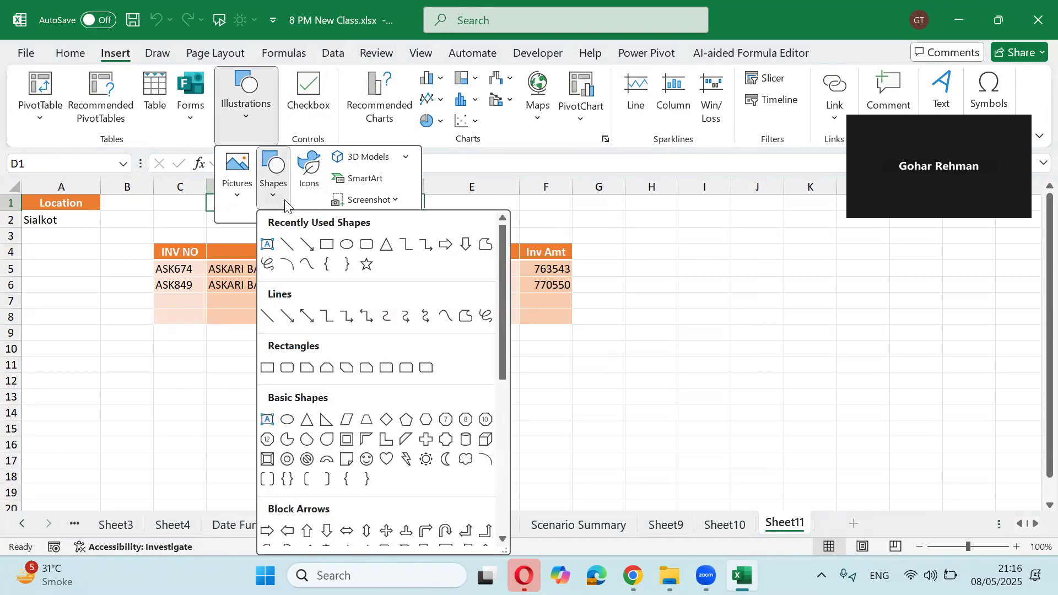
{"action": "left_click", "coordinate": [366, 244]}
{"action": "left_click_drag", "start_coordinate": [325, 205], "coordinate": [455, 237]}
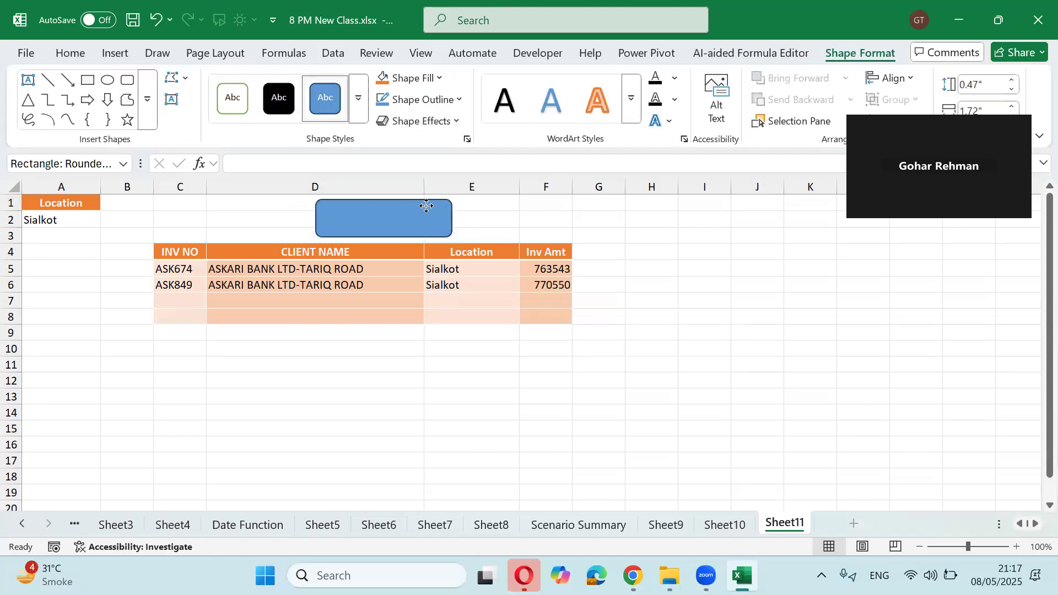
{"action": "mouse_move", "coordinate": [323, 199]}
{"action": "left_mouse_down"}
{"action": "mouse_move", "coordinate": [339, 211]}
{"action": "mouse_move", "coordinate": [334, 200]}
{"action": "left_mouse_up"}
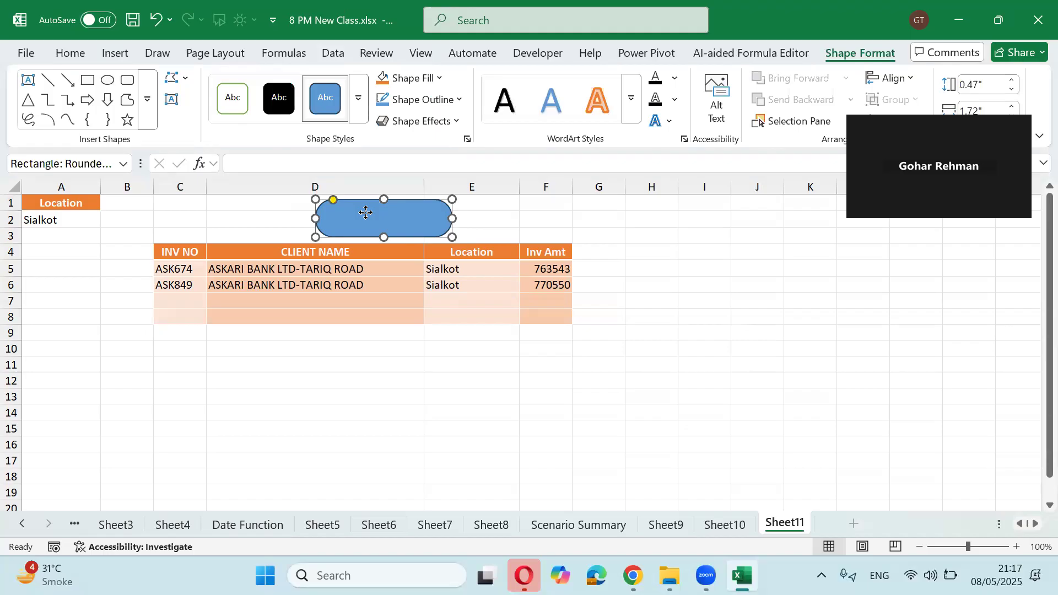
Label the rounded rectangle "Filter Data", centre the text horizontally and vertically, and enlarge it to 18 pt.
{"action": "right_click", "coordinate": [366, 212]}
{"action": "left_click", "coordinate": [419, 241]}
{"action": "left_click", "coordinate": [87, 54]}
{"action": "left_click", "coordinate": [329, 100]}
{"action": "left_click", "coordinate": [329, 79]}
{"action": "left_click", "coordinate": [254, 84]}
{"action": "left_click", "coordinate": [254, 84]}
{"action": "left_click", "coordinate": [255, 84]}
{"action": "left_click", "coordinate": [254, 84]}
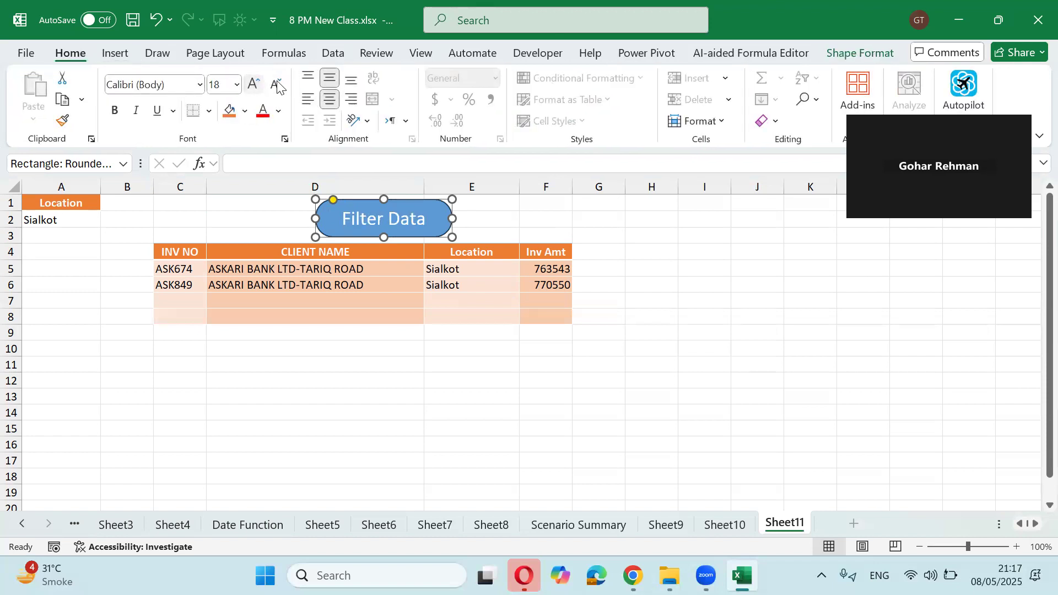
Apply the dark blue theme style with a shaded, shadowed effect to the Filter Data shape and deselect it.
{"action": "left_click", "coordinate": [869, 51]}
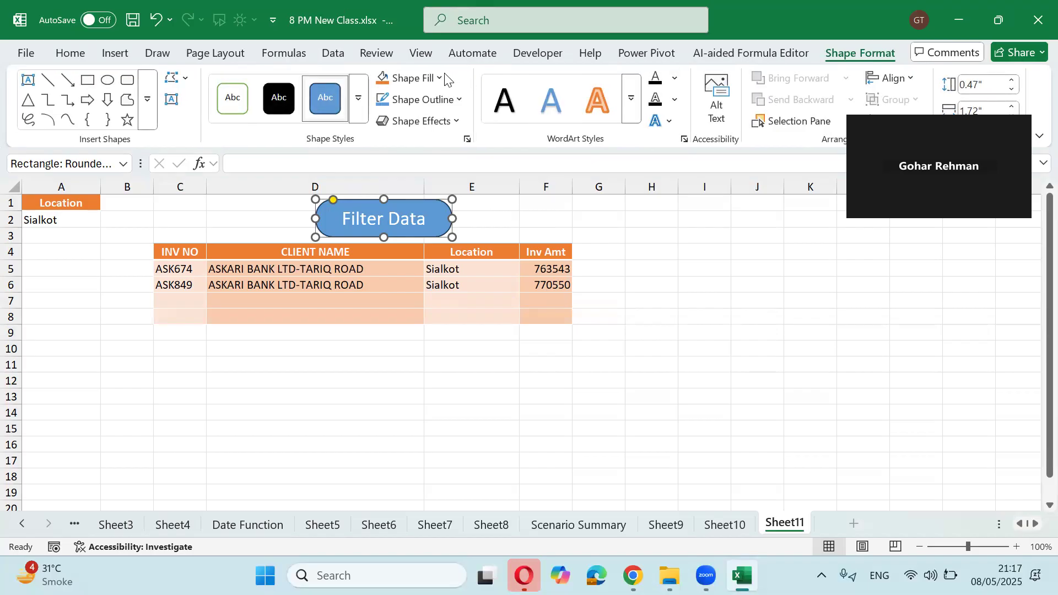
{"action": "left_click", "coordinate": [358, 98]}
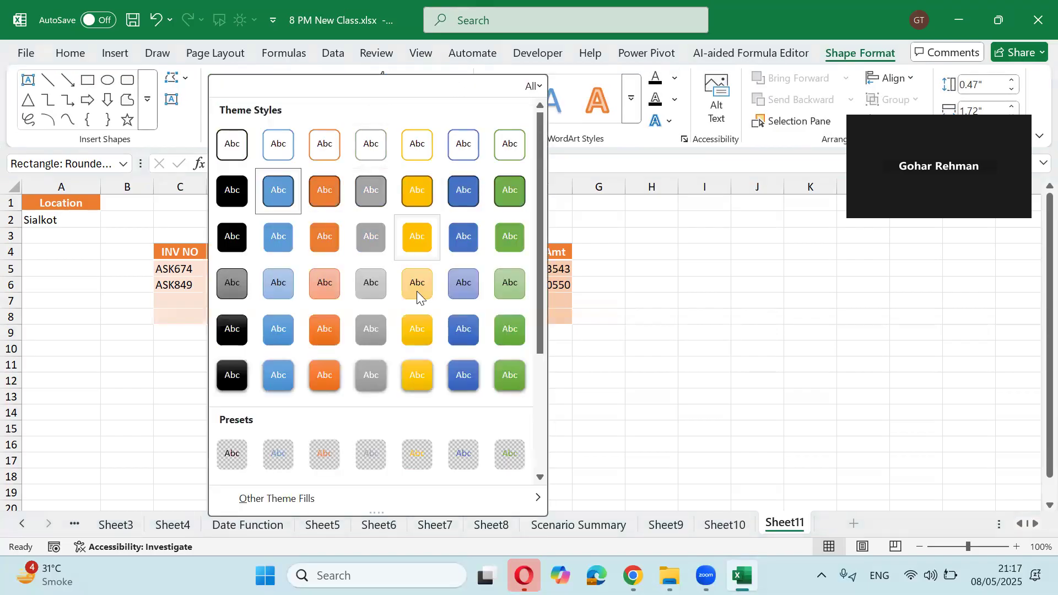
{"action": "left_click", "coordinate": [453, 379]}
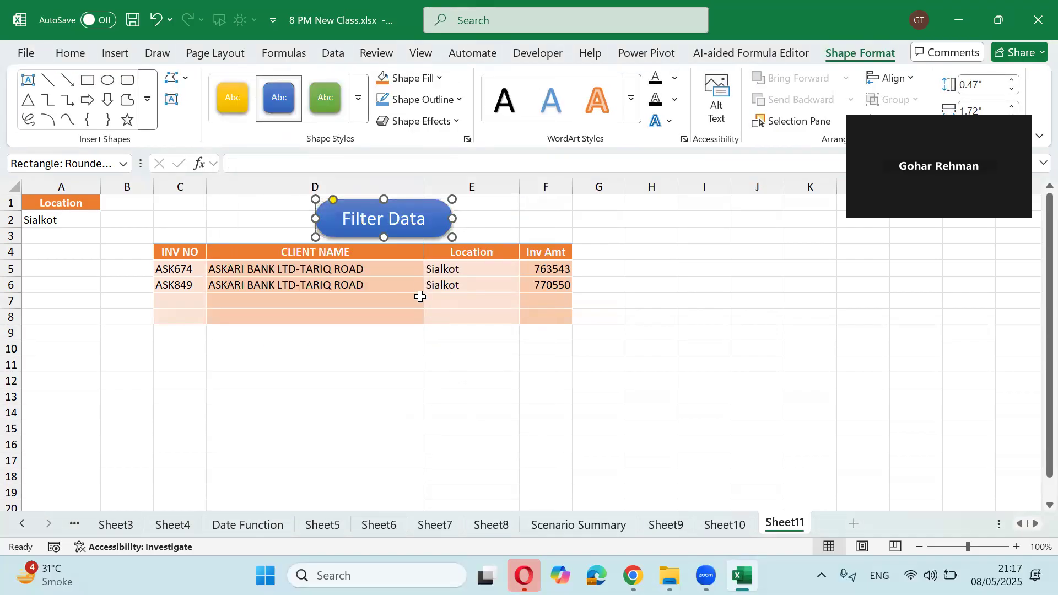
{"action": "left_click", "coordinate": [359, 363]}
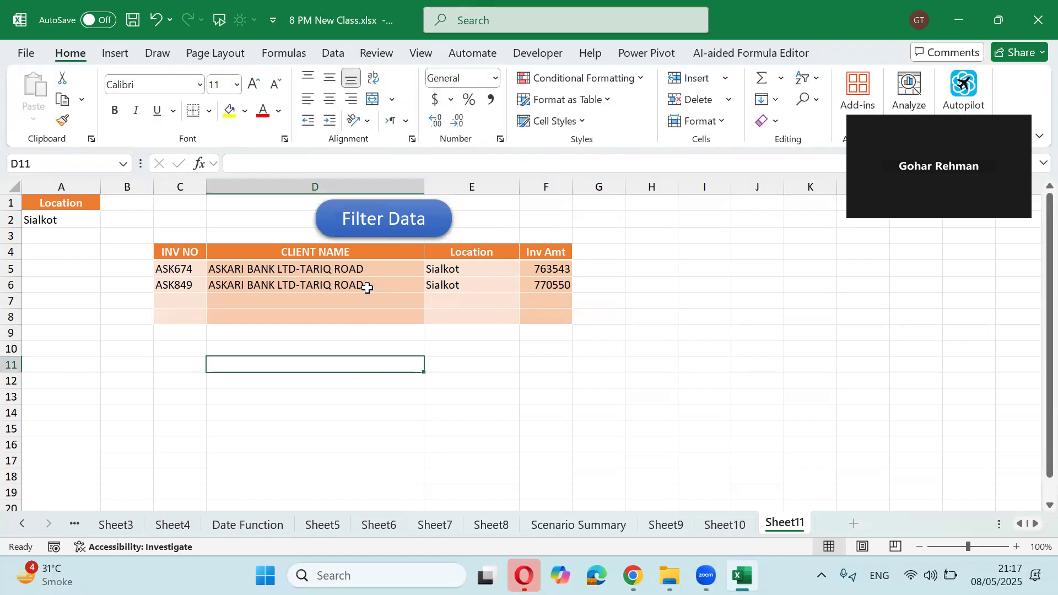
Assign the flt macro to the Filter Data shape.
{"action": "right_click", "coordinate": [375, 228]}
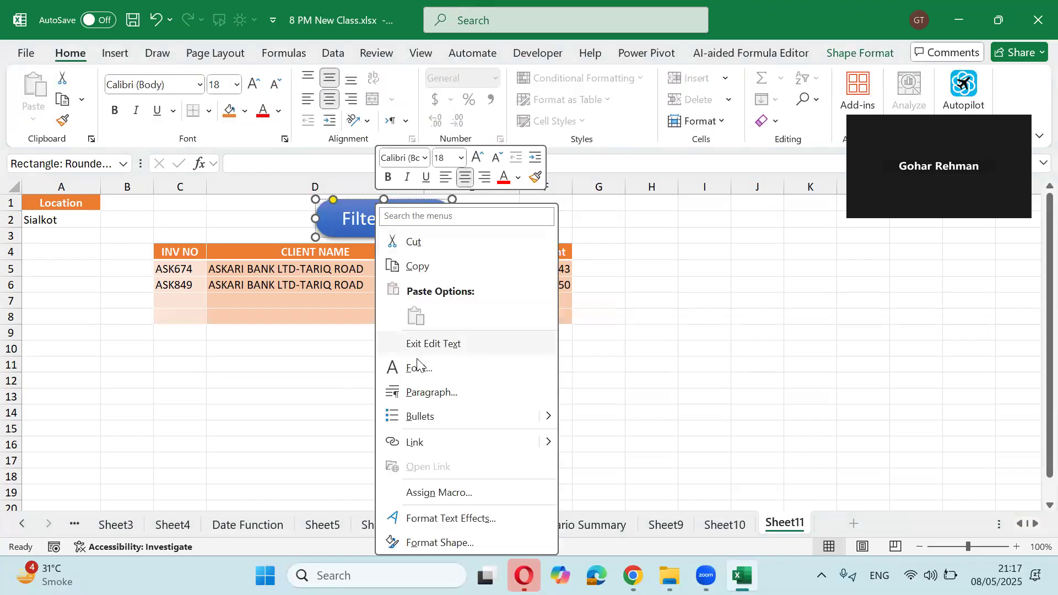
{"action": "left_click", "coordinate": [449, 488]}
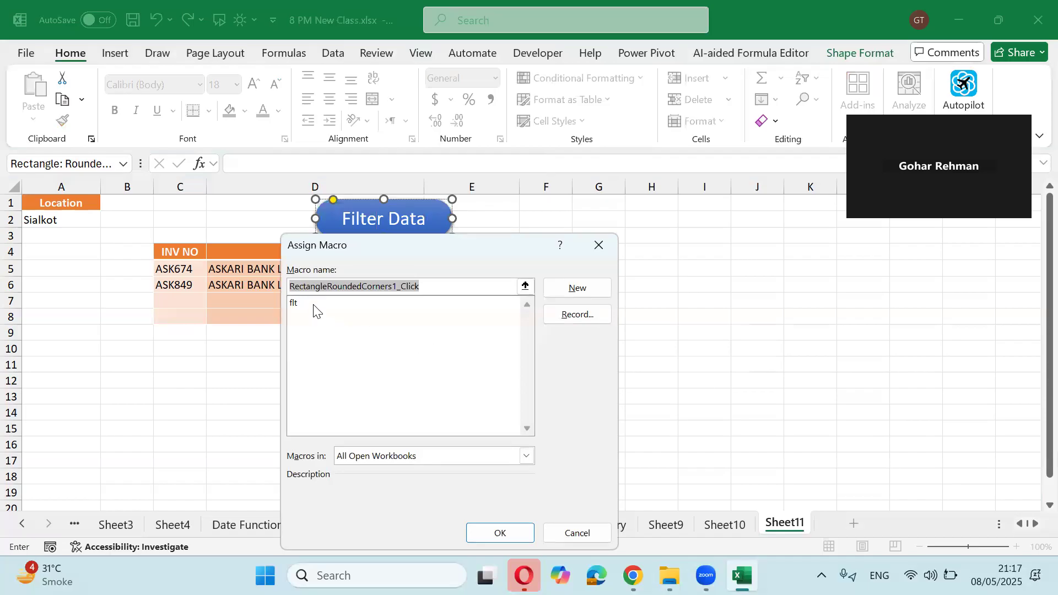
{"action": "left_click", "coordinate": [312, 305]}
{"action": "left_click", "coordinate": [482, 533]}
{"action": "left_click", "coordinate": [442, 449]}
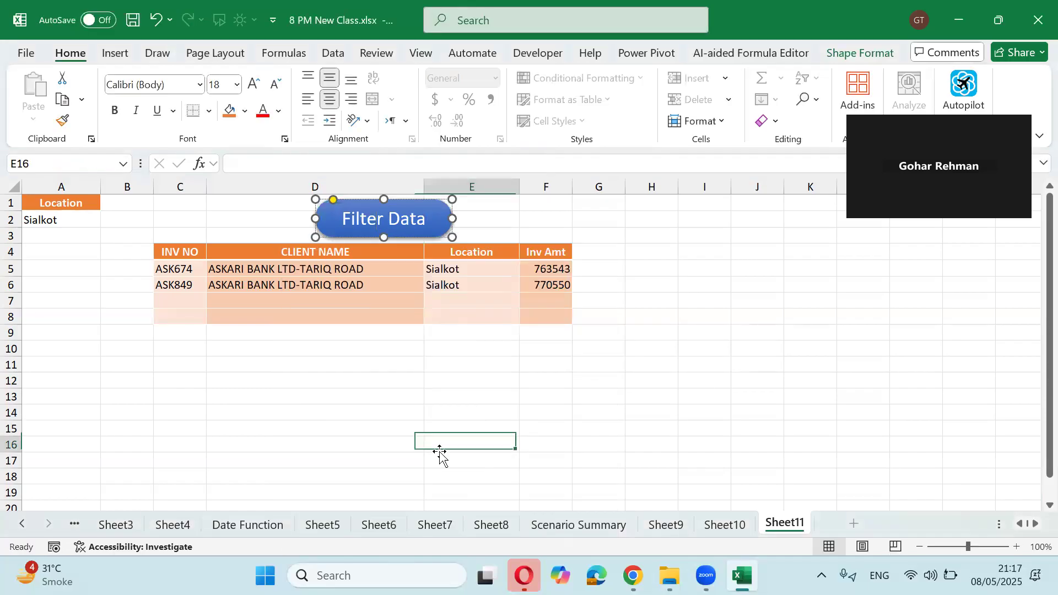
Choose Gujrat from the location dropdown in A2 and run the macro with the Filter Data shape.
{"action": "left_click", "coordinate": [85, 219]}
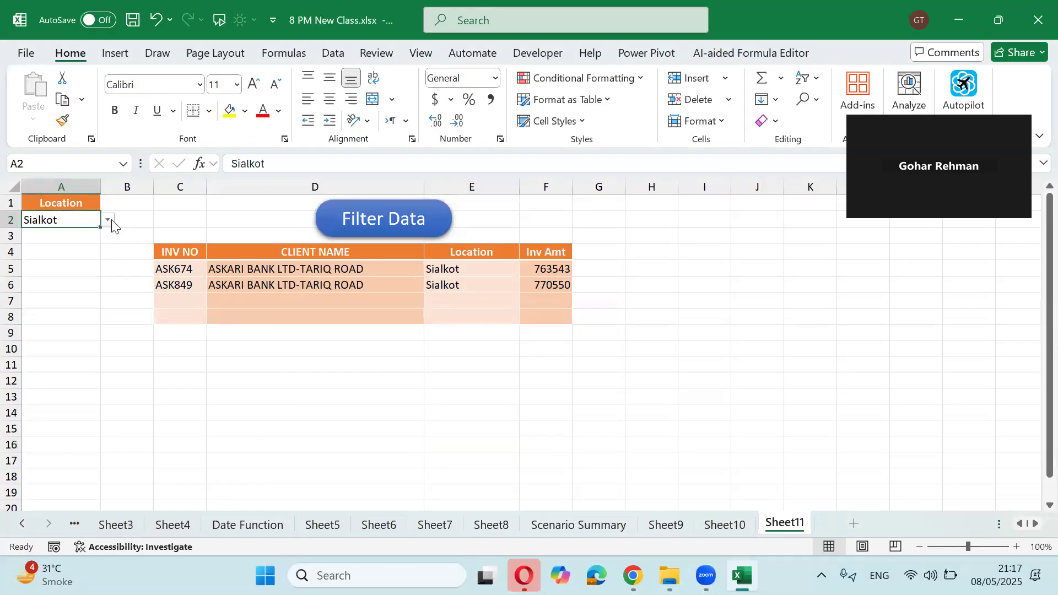
{"action": "left_click", "coordinate": [110, 220]}
{"action": "left_click", "coordinate": [50, 277]}
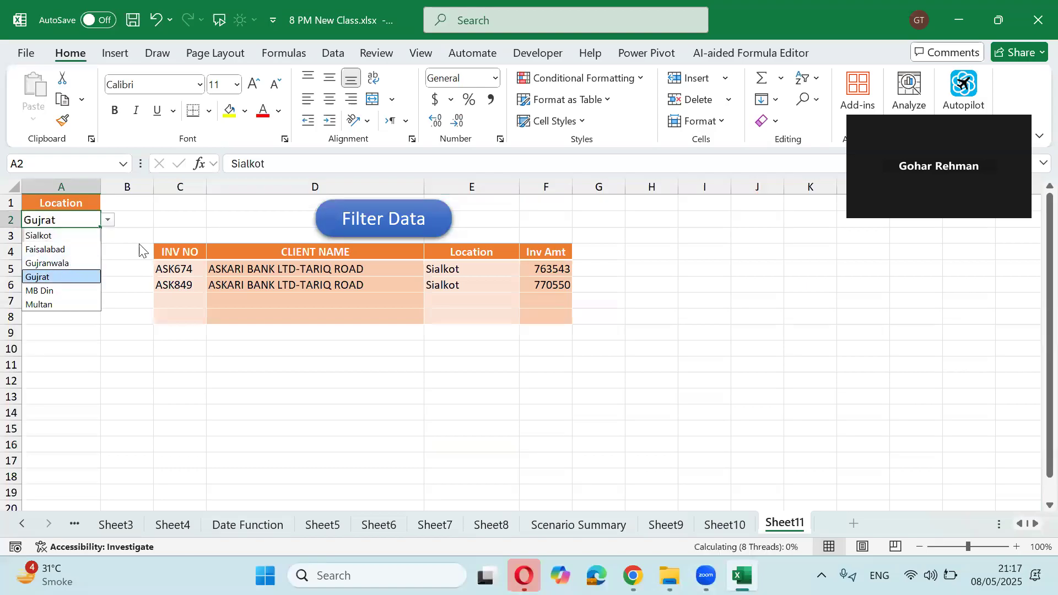
{"action": "left_click", "coordinate": [338, 226]}
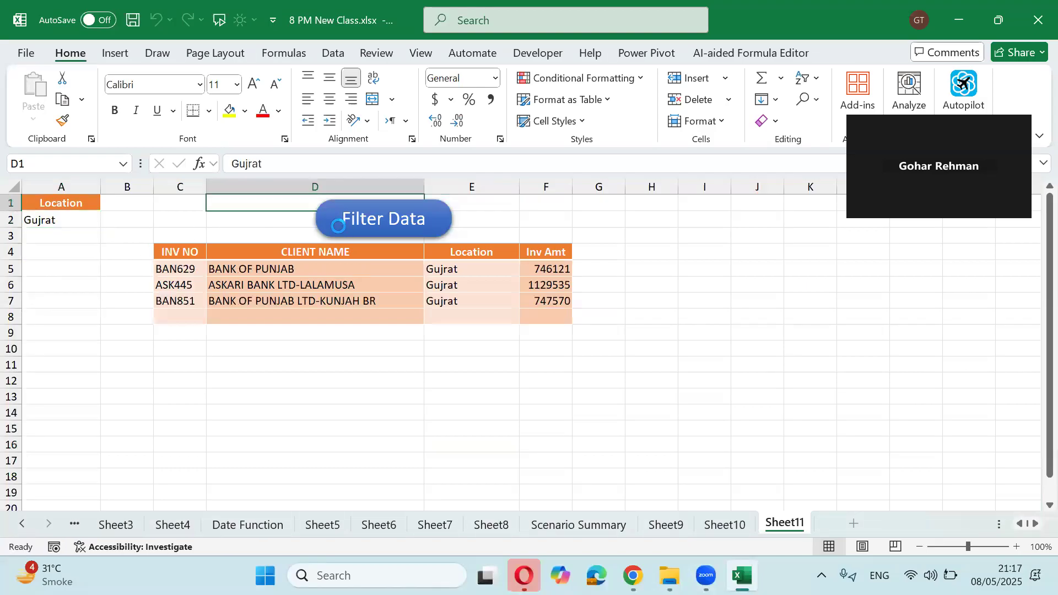
Switch the location in A2 to Gujranwala and on to Faisalabad, then refresh the extracted rows with the Filter Data shape.
{"action": "left_click", "coordinate": [97, 219]}
{"action": "left_click", "coordinate": [108, 220]}
{"action": "left_click", "coordinate": [60, 260]}
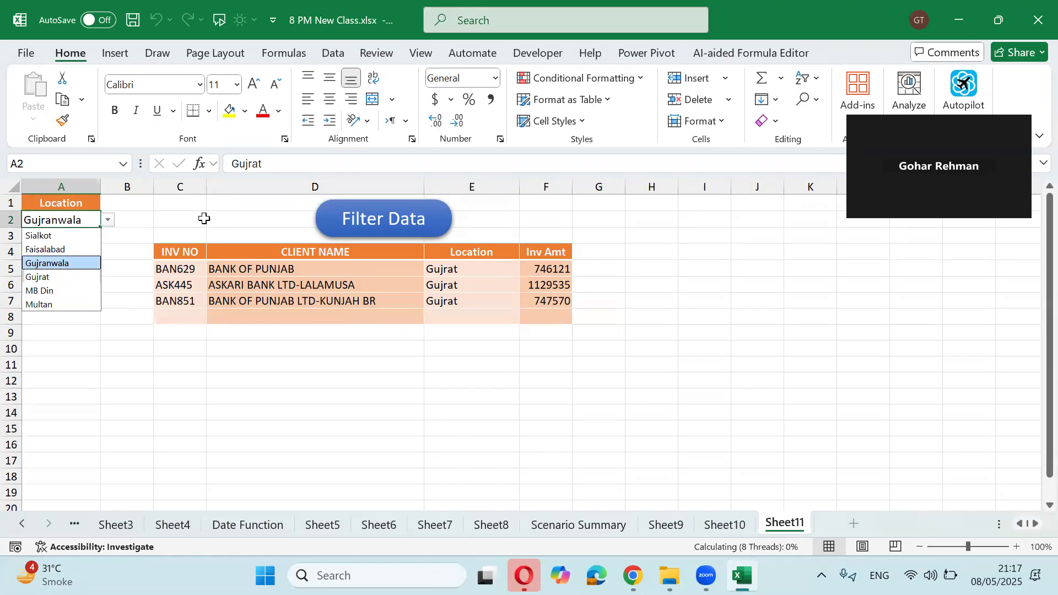
{"action": "left_click", "coordinate": [94, 219]}
{"action": "left_click", "coordinate": [108, 220]}
{"action": "left_click", "coordinate": [80, 247]}
{"action": "left_click", "coordinate": [331, 230]}
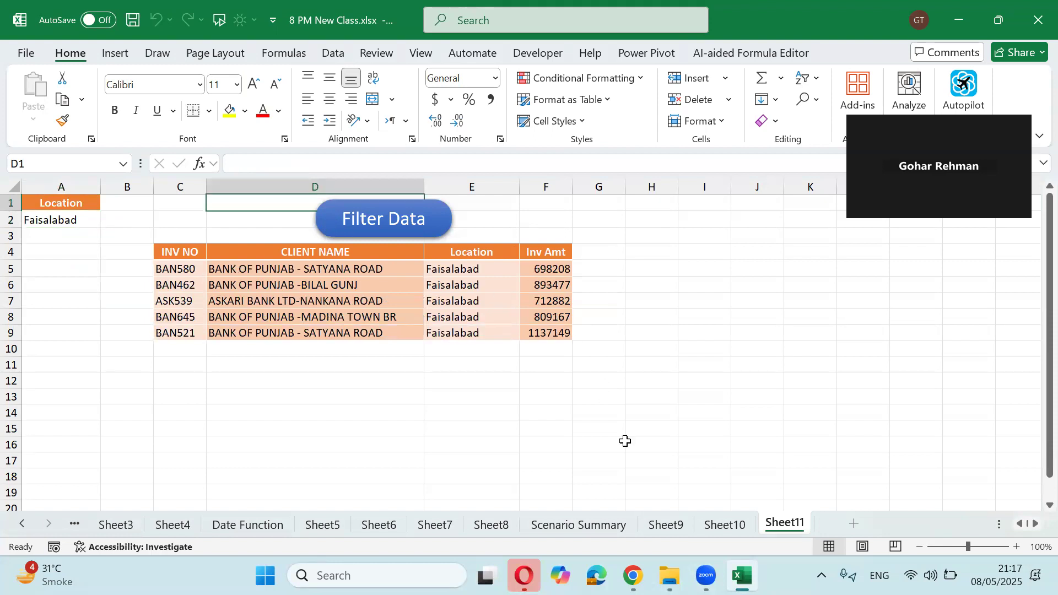
Review the source invoice table on Sheet10, then return to Sheet11 and highlight the location criteria cells.
{"action": "left_click", "coordinate": [725, 525]}
{"action": "scroll", "coordinate": [188, 334], "scroll_direction": "down", "scroll_amount": 3}
{"action": "scroll", "coordinate": [198, 325], "scroll_direction": "up", "scroll_amount": 4}
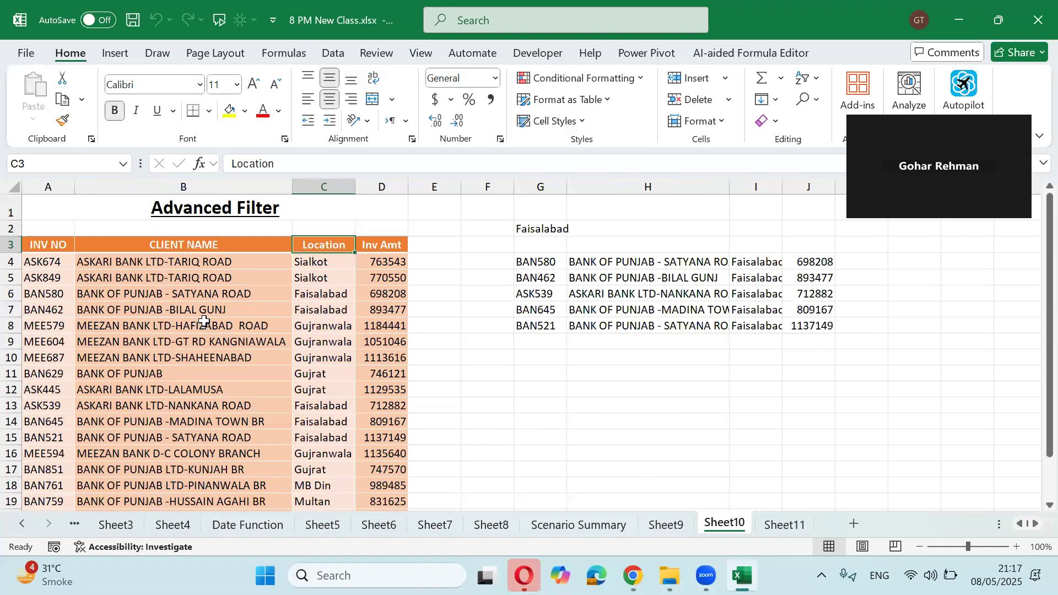
{"action": "left_click", "coordinate": [777, 523]}
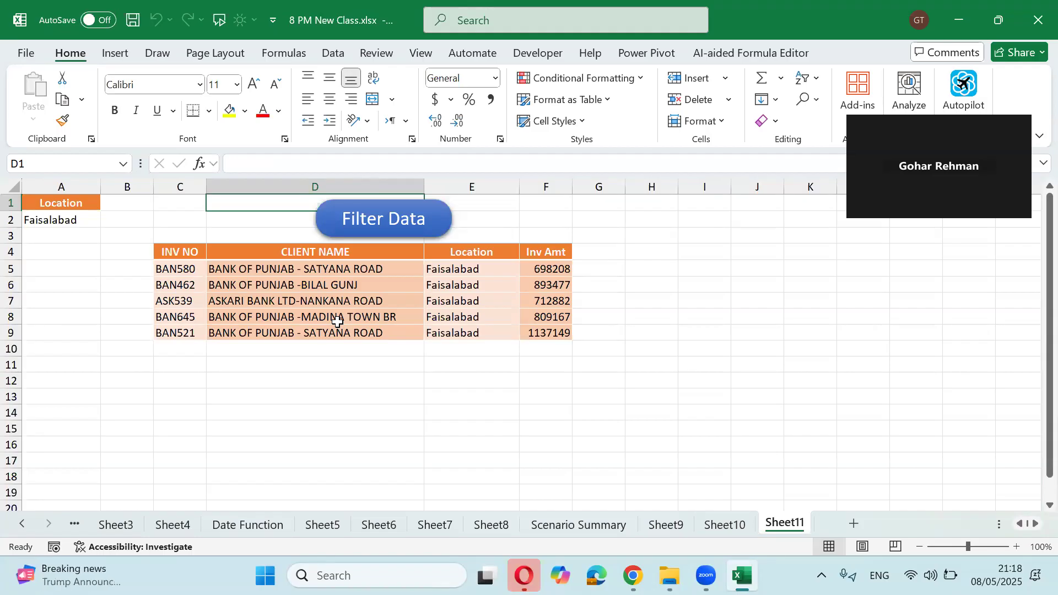
{"action": "left_click_drag", "start_coordinate": [94, 207], "coordinate": [119, 220]}
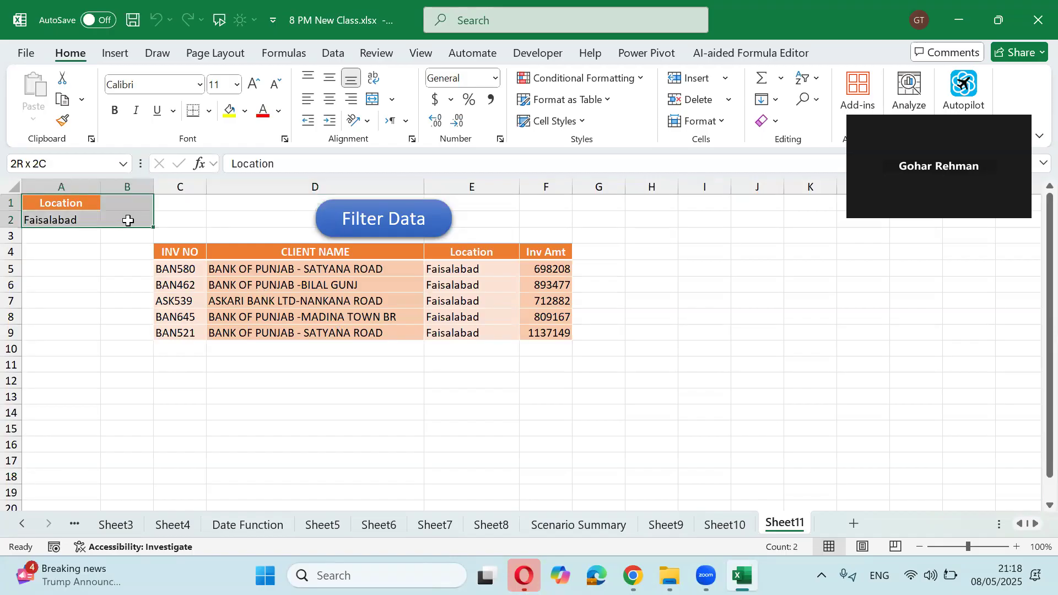
{"action": "left_click_drag", "start_coordinate": [129, 220], "coordinate": [130, 218]}
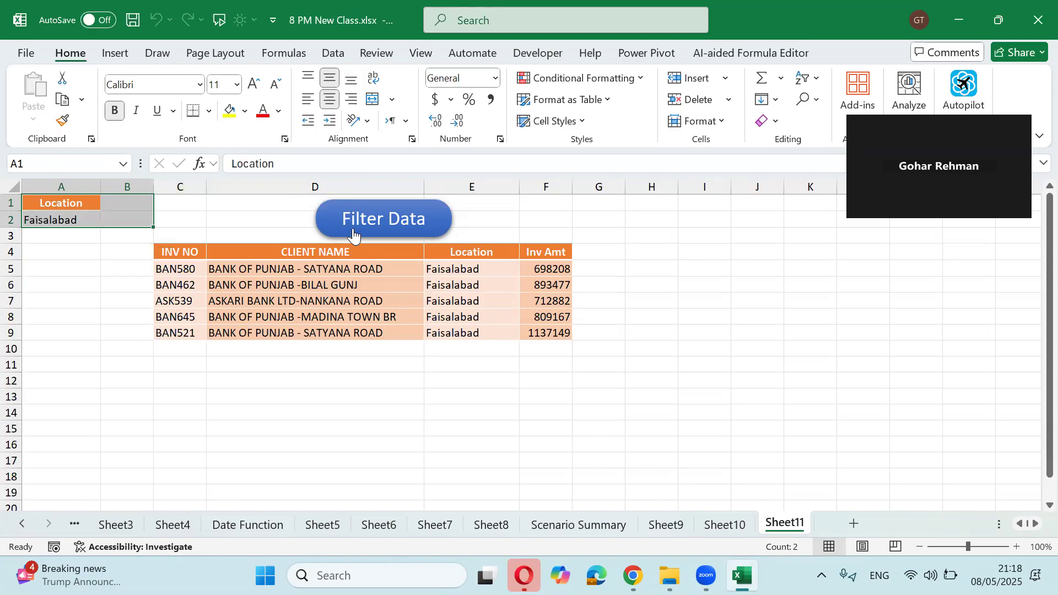
Choose Multan from the location dropdown in A2, run the Filter Data macro, and check the extracted rows.
{"action": "left_click", "coordinate": [83, 219]}
{"action": "left_click", "coordinate": [108, 220]}
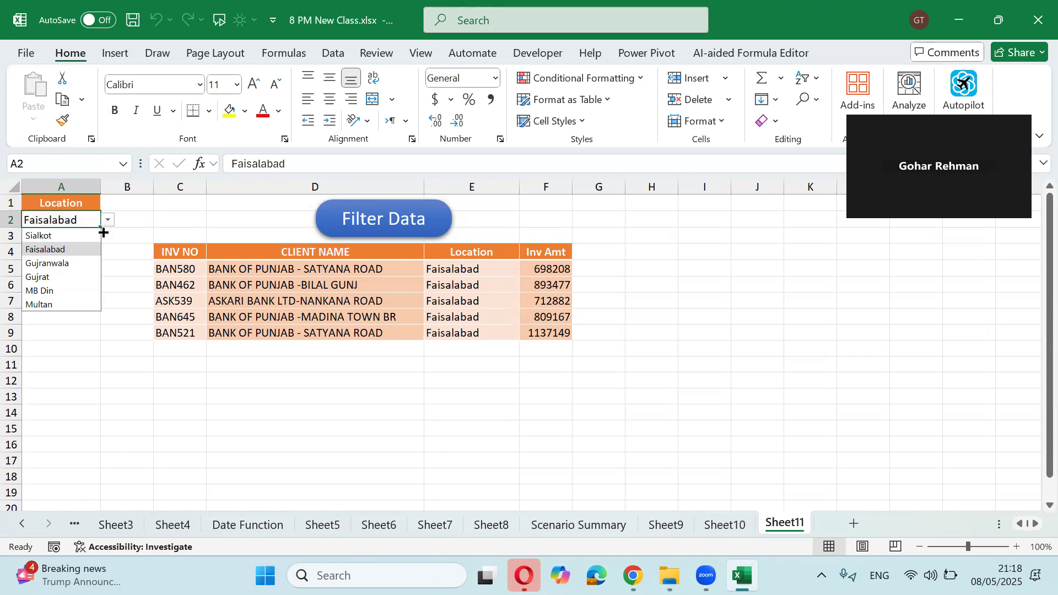
{"action": "left_click", "coordinate": [40, 305]}
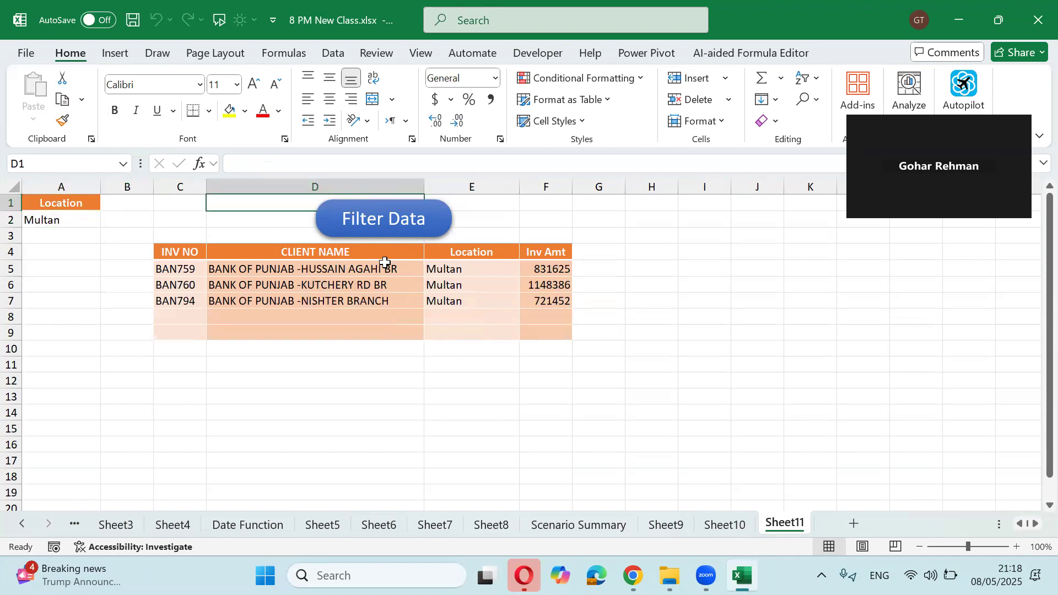
{"action": "left_click_drag", "start_coordinate": [385, 264], "coordinate": [460, 312]}
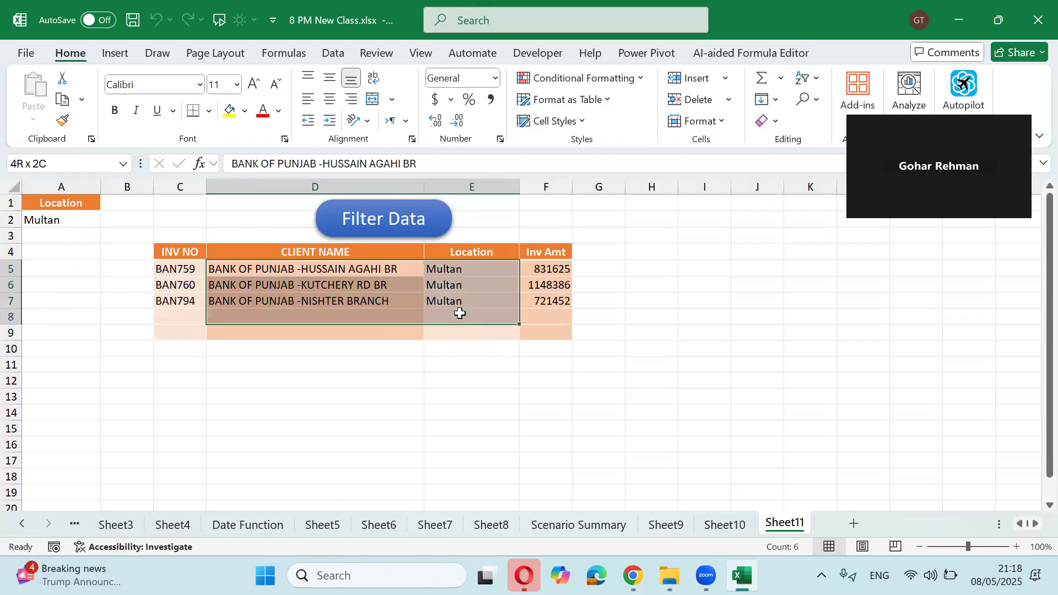
{"action": "left_click", "coordinate": [462, 301]}
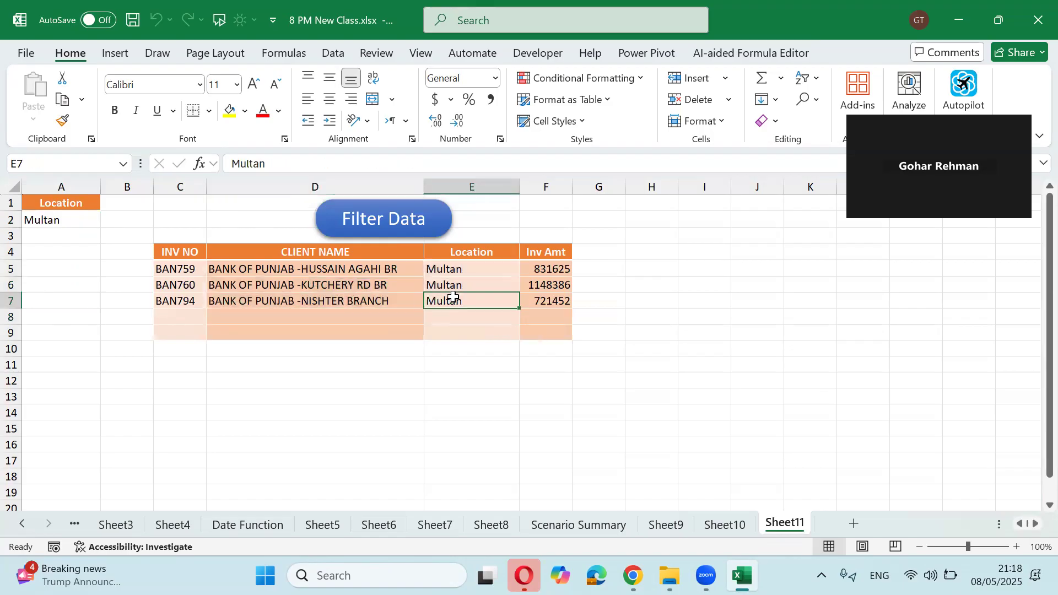
Review the Advanced Filter settings for the extracted invoice table, then close them without applying.
{"action": "left_click", "coordinate": [334, 54]}
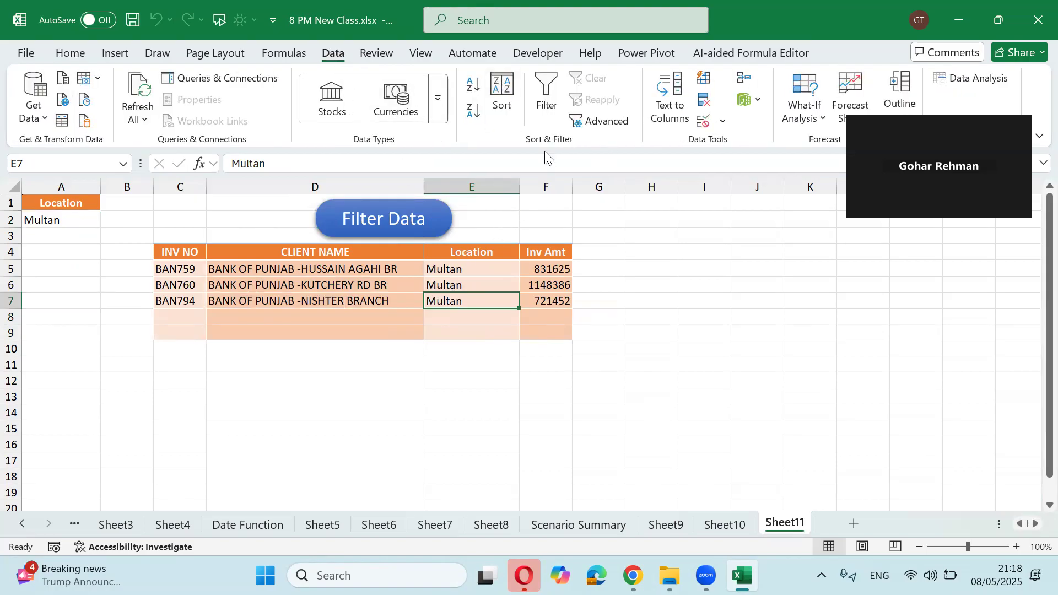
{"action": "left_click", "coordinate": [597, 120]}
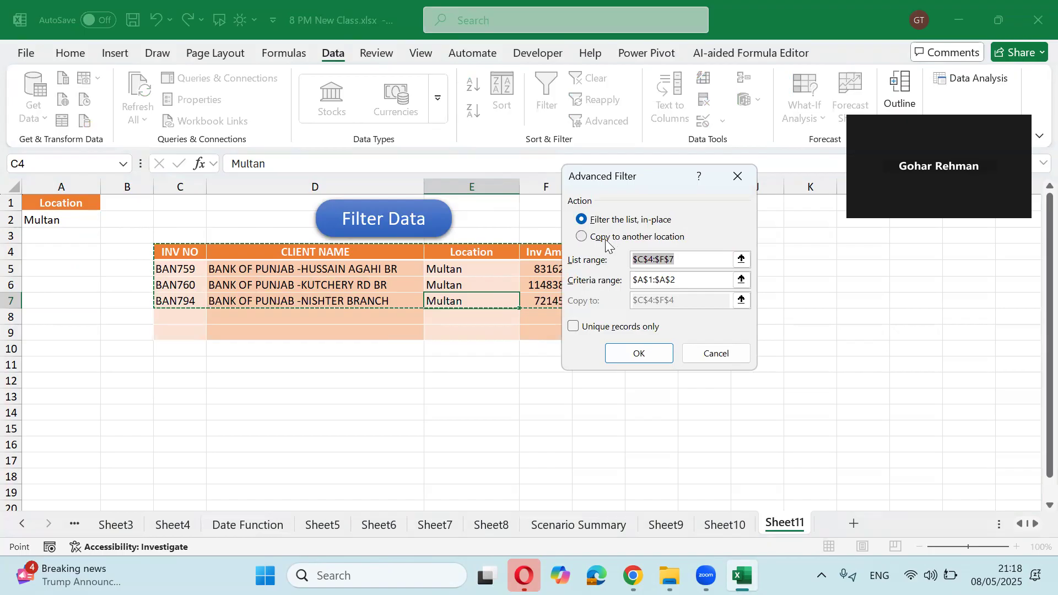
{"action": "key", "text": "Escape"}
{"action": "left_click", "coordinate": [489, 386]}
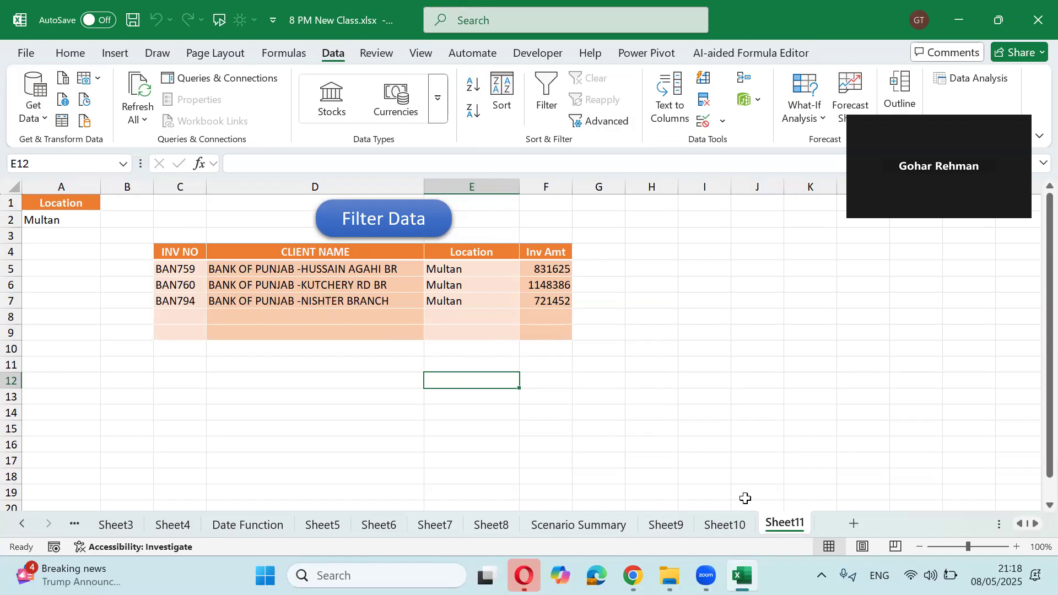
Copy the client names in B4:B21 on Sheet10 and paste them into Sheet11 starting at D16.
{"action": "left_click", "coordinate": [274, 259]}
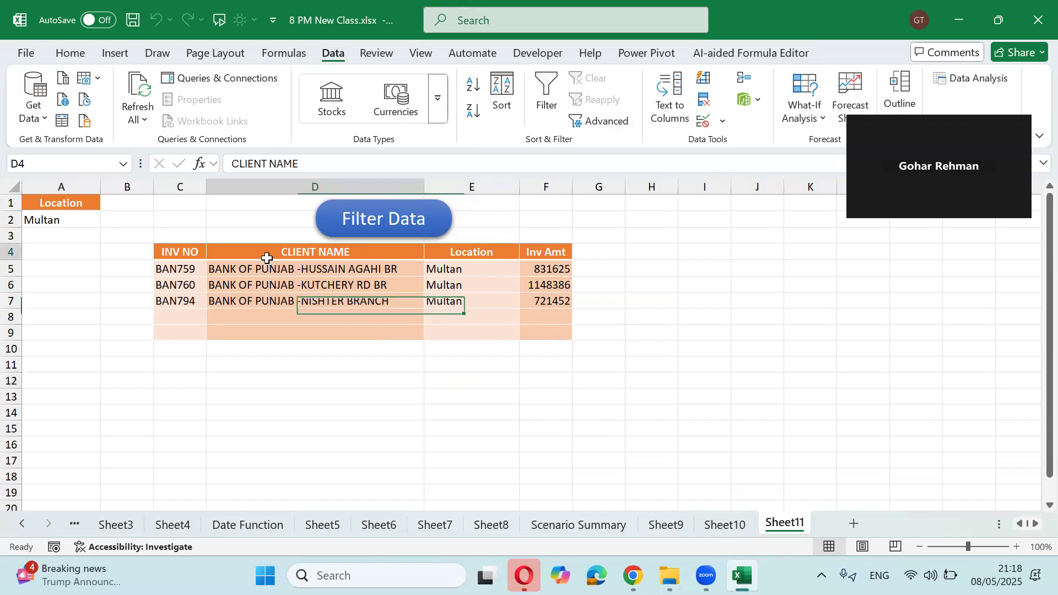
{"action": "left_click", "coordinate": [700, 526]}
{"action": "left_click_drag", "start_coordinate": [231, 257], "coordinate": [217, 472]}
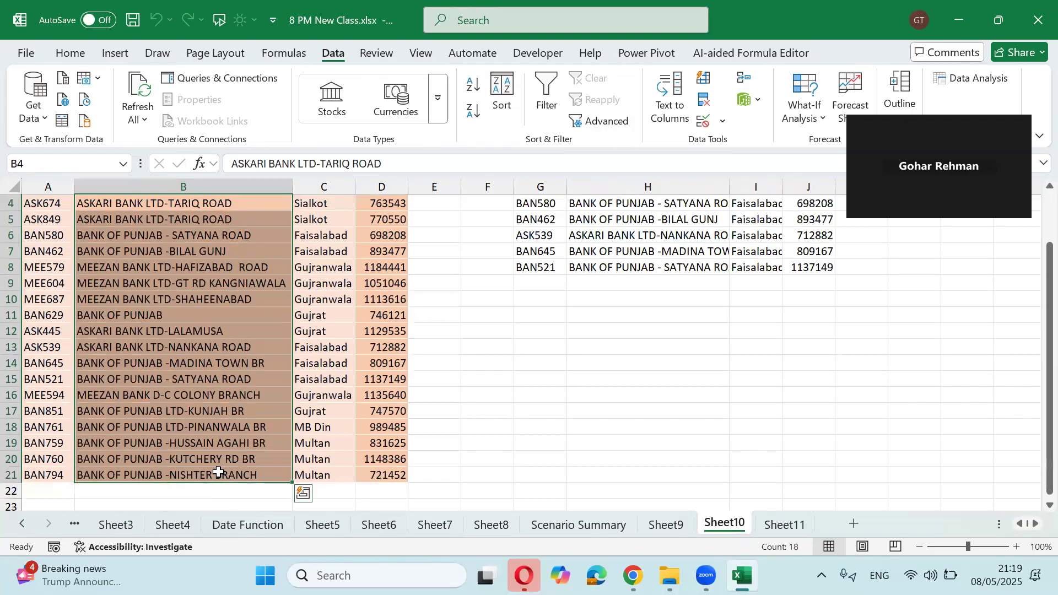
{"action": "key", "text": "ctrl+c"}
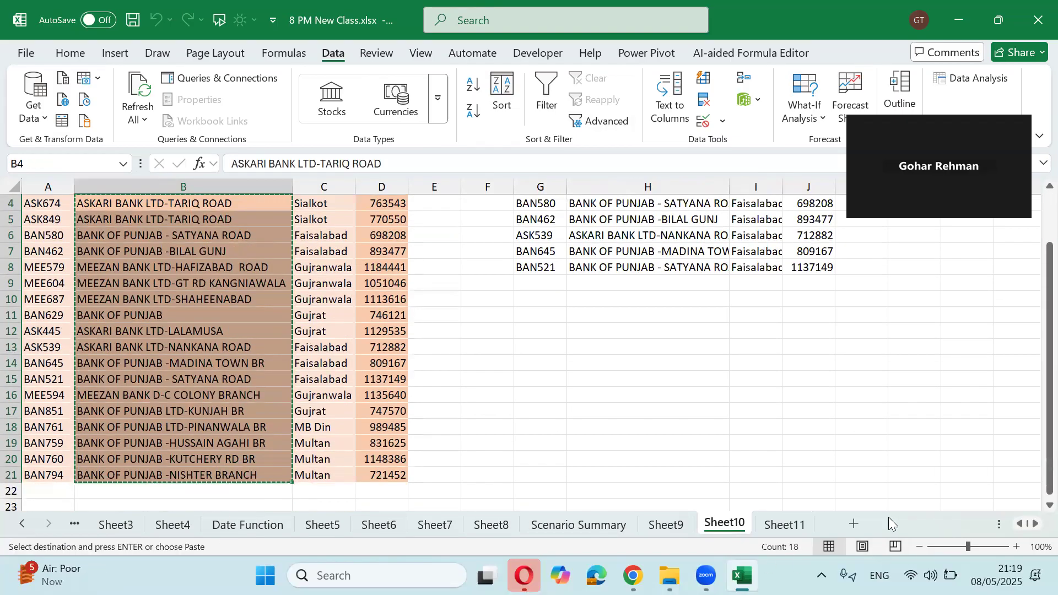
{"action": "left_click", "coordinate": [785, 524]}
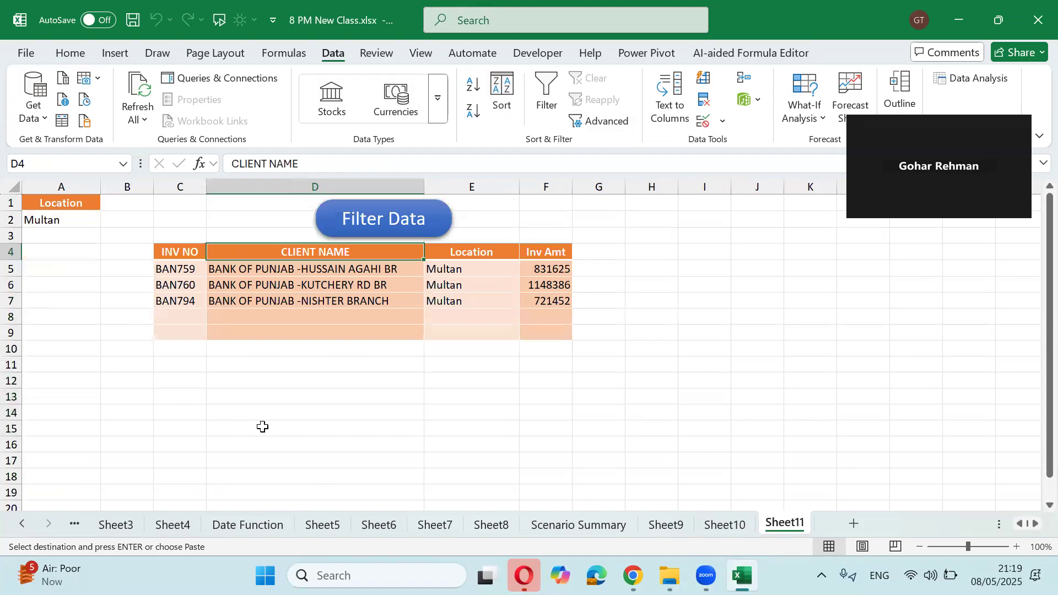
{"action": "scroll", "coordinate": [231, 416], "scroll_direction": "down", "scroll_amount": 1}
{"action": "left_click", "coordinate": [251, 402]}
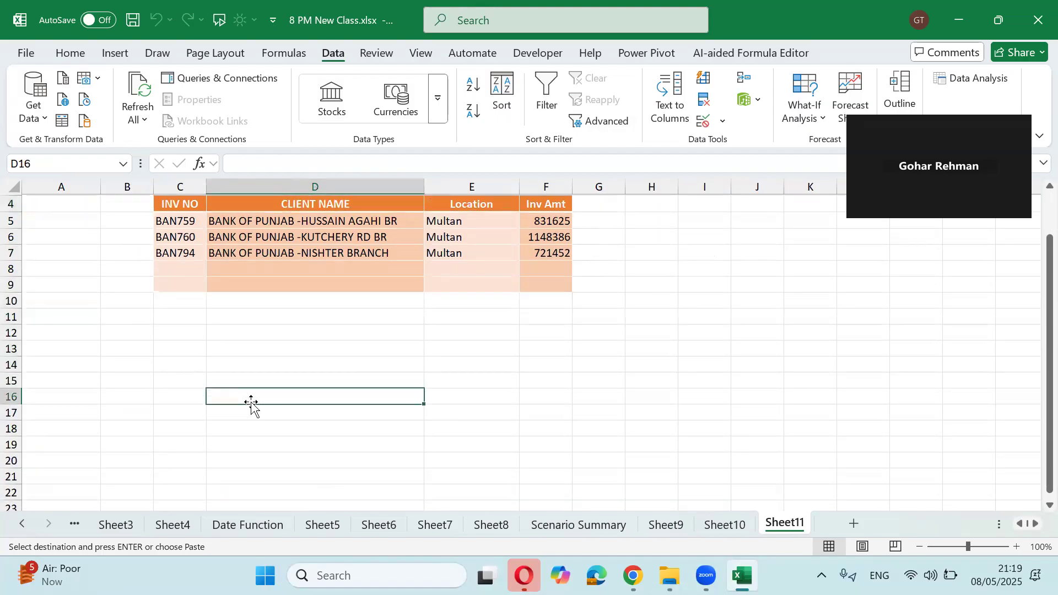
{"action": "key", "text": "ctrl+v"}
{"action": "scroll", "coordinate": [264, 395], "scroll_direction": "down", "scroll_amount": 4}
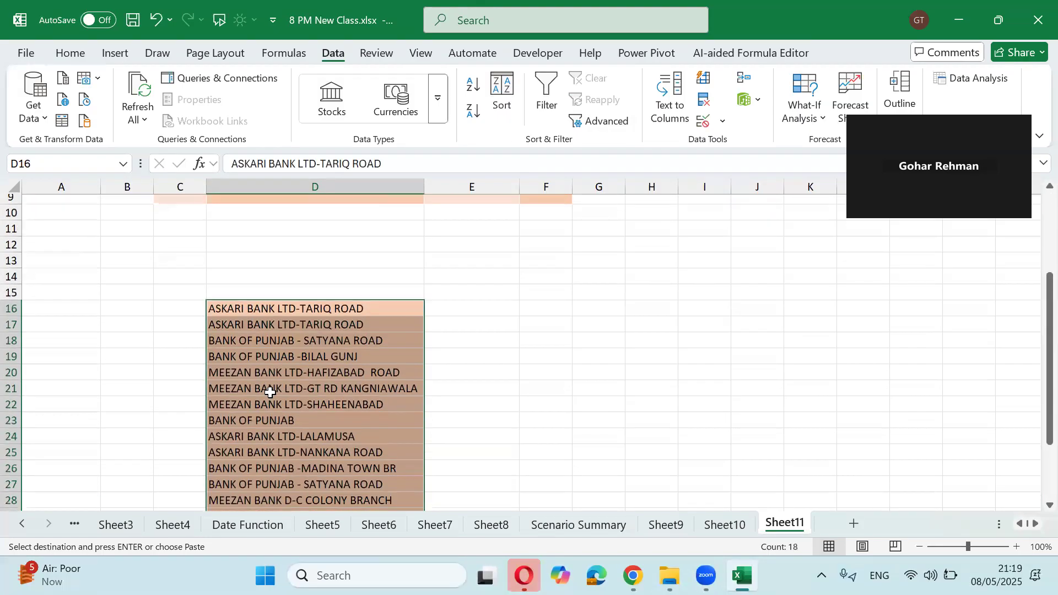
{"action": "scroll", "coordinate": [273, 390], "scroll_direction": "up", "scroll_amount": 1}
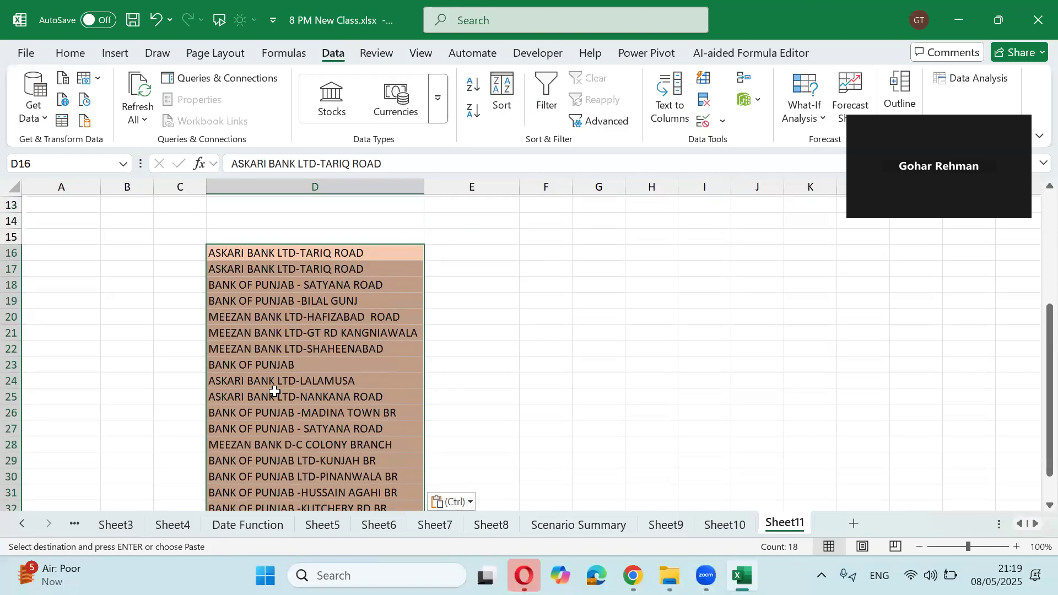
Enter =TEXTSPLIT(D16,"-") in E16 to split the first client name at the hyphen.
{"action": "left_click", "coordinate": [469, 255]}
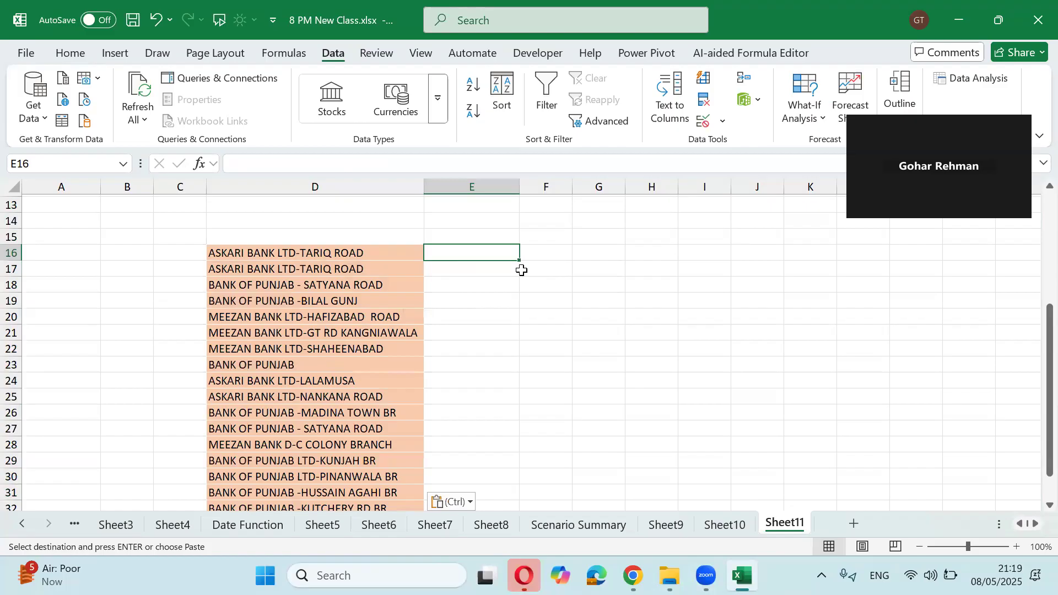
{"action": "type", "text": "=te"}
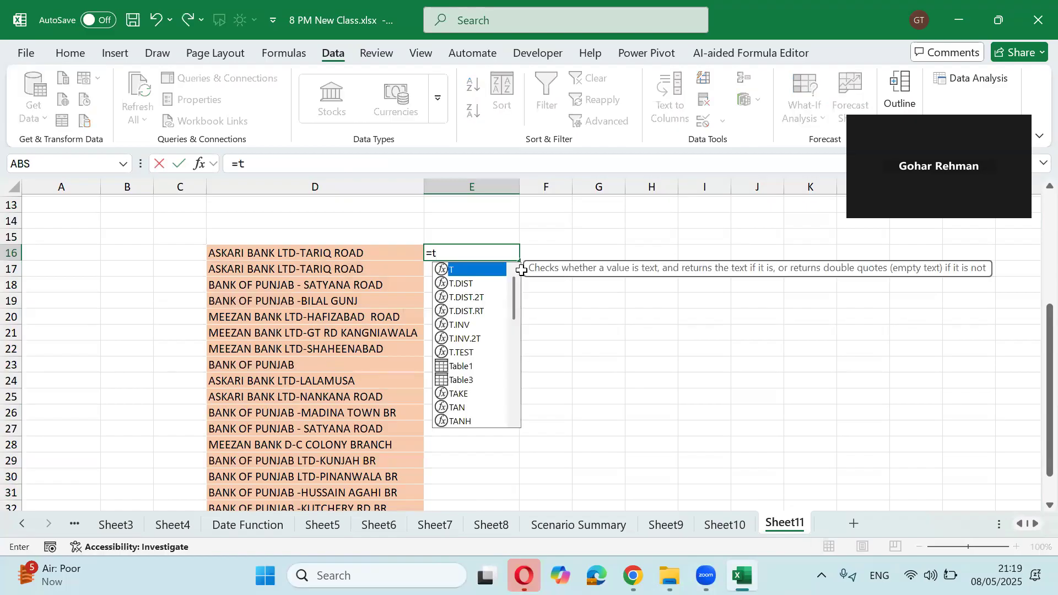
{"action": "key", "text": "Down"}
{"action": "key", "text": "Down"}
{"action": "key", "text": "Down"}
{"action": "key", "text": "Down"}
{"action": "key", "text": "Tab"}
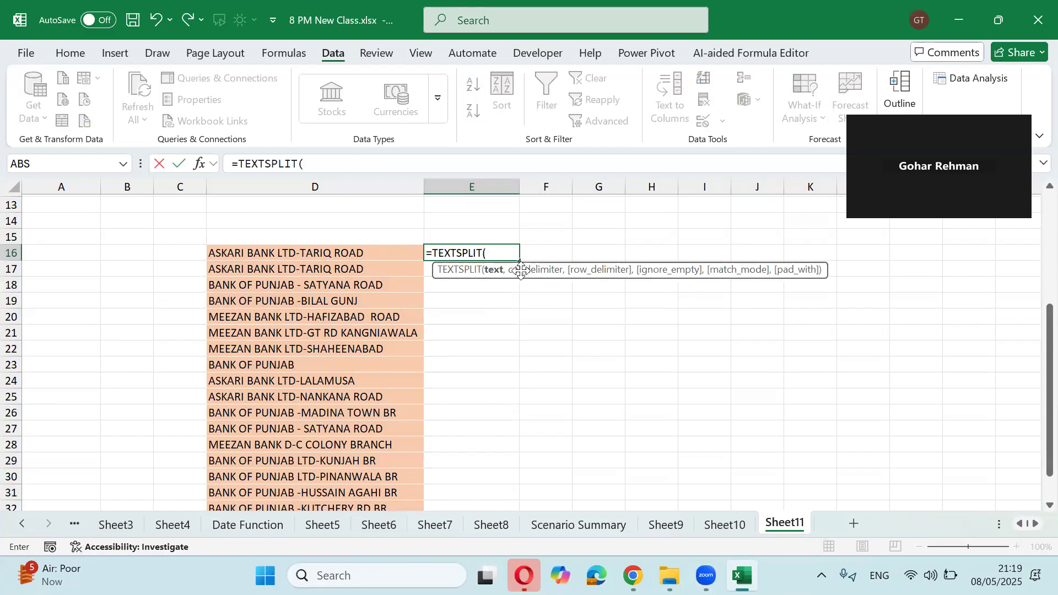
{"action": "key", "text": "Left"}
{"action": "left_click", "coordinate": [522, 272]}
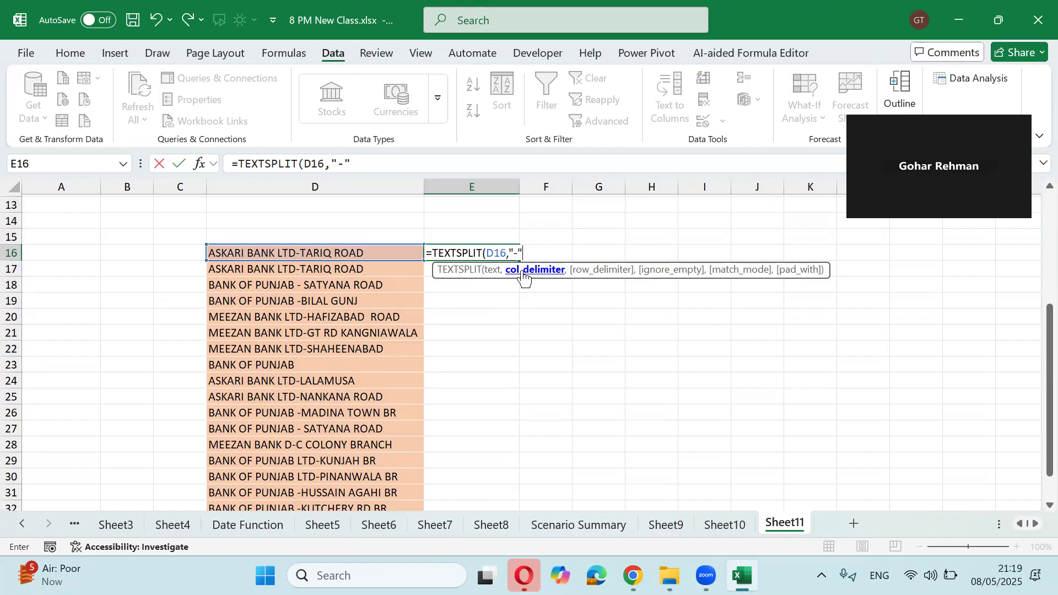
{"action": "type", "text": ")"}
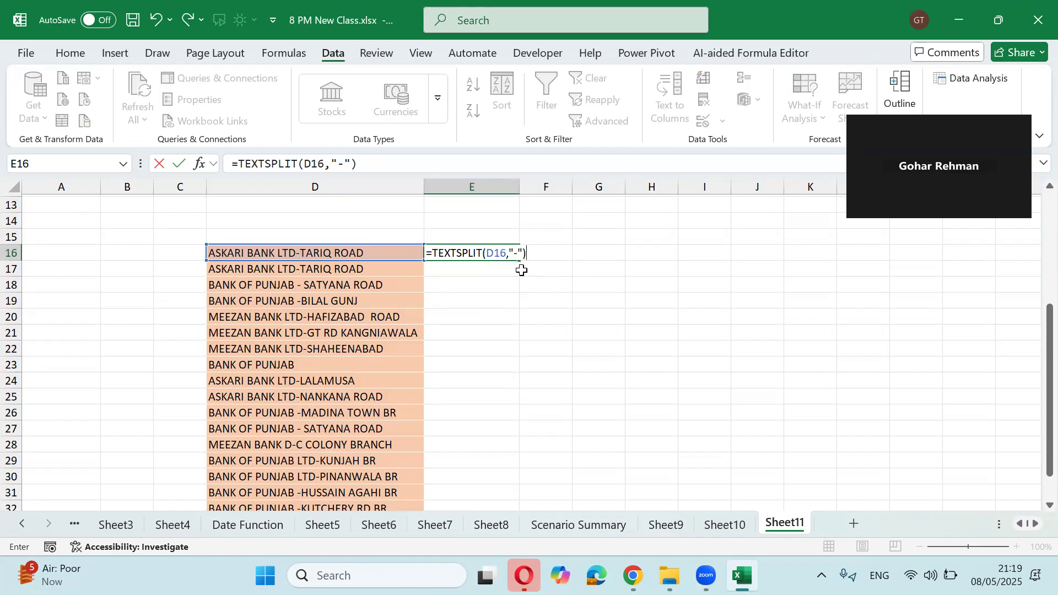
{"action": "key", "text": "Return"}
{"action": "key", "text": "Up"}
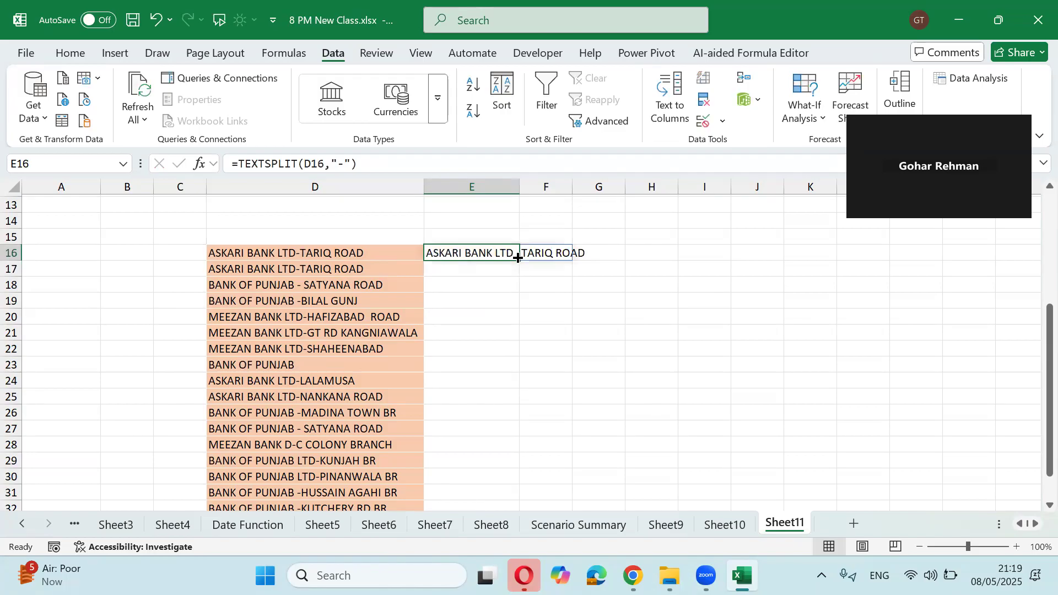
Fill the TEXTSPLIT formula down to E33 and autofit the columns holding the split text.
{"action": "left_click_drag", "start_coordinate": [521, 260], "coordinate": [498, 441]}
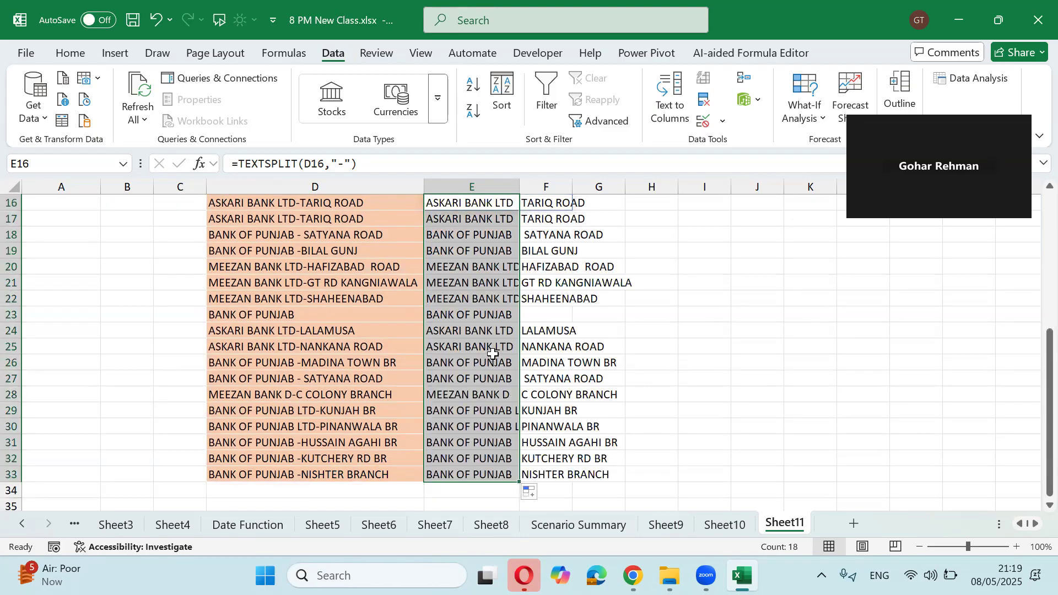
{"action": "scroll", "coordinate": [493, 353], "scroll_direction": "up", "scroll_amount": 2}
{"action": "double_click", "coordinate": [519, 187]}
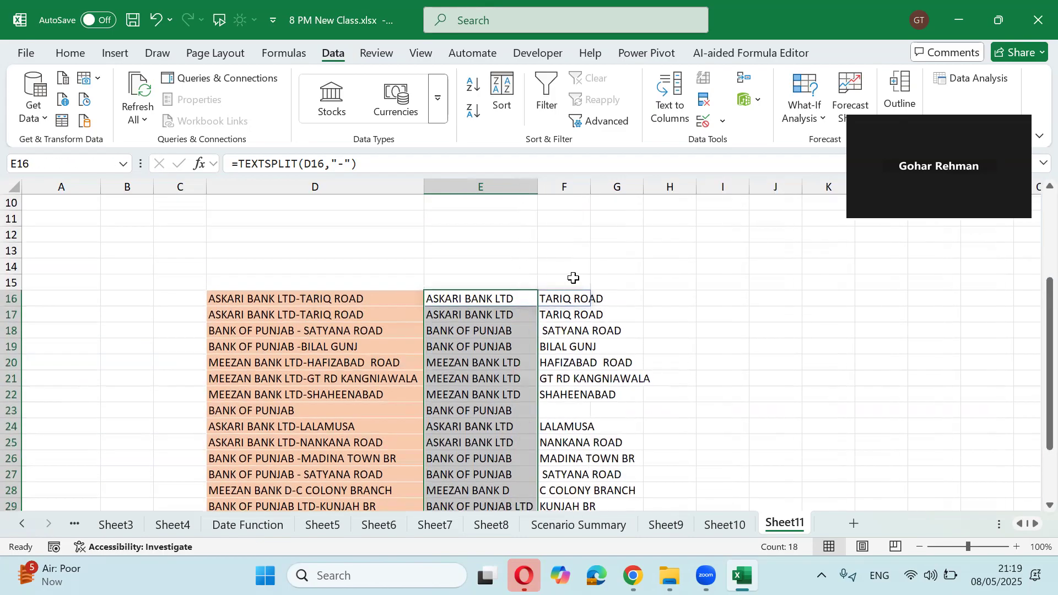
Examine the split bank and branch names against the original client names in rows 16 to 33.
{"action": "scroll", "coordinate": [571, 341], "scroll_direction": "down", "scroll_amount": 2}
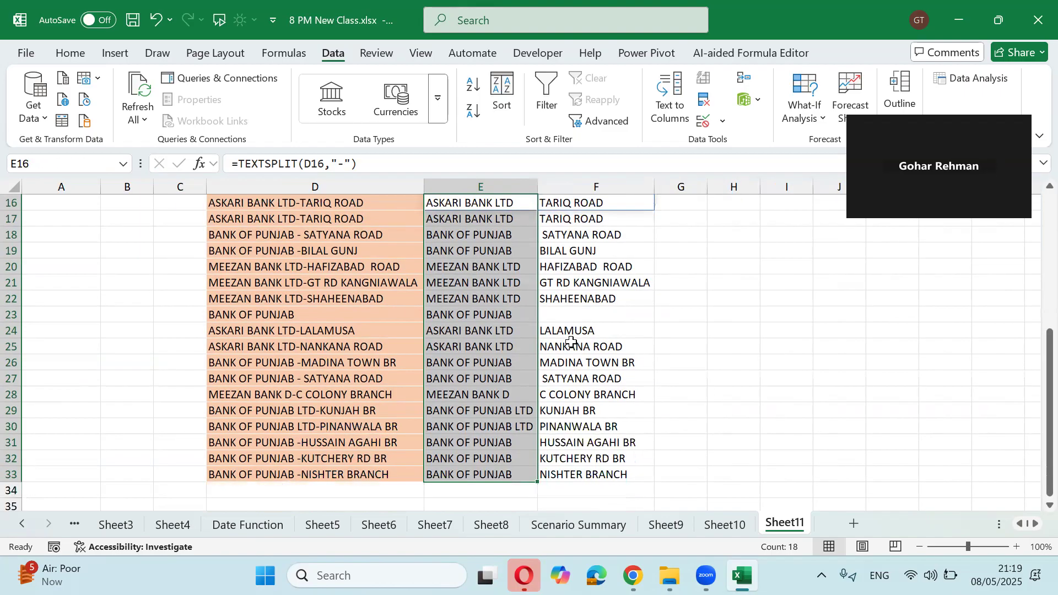
{"action": "scroll", "coordinate": [571, 342], "scroll_direction": "up", "scroll_amount": 1}
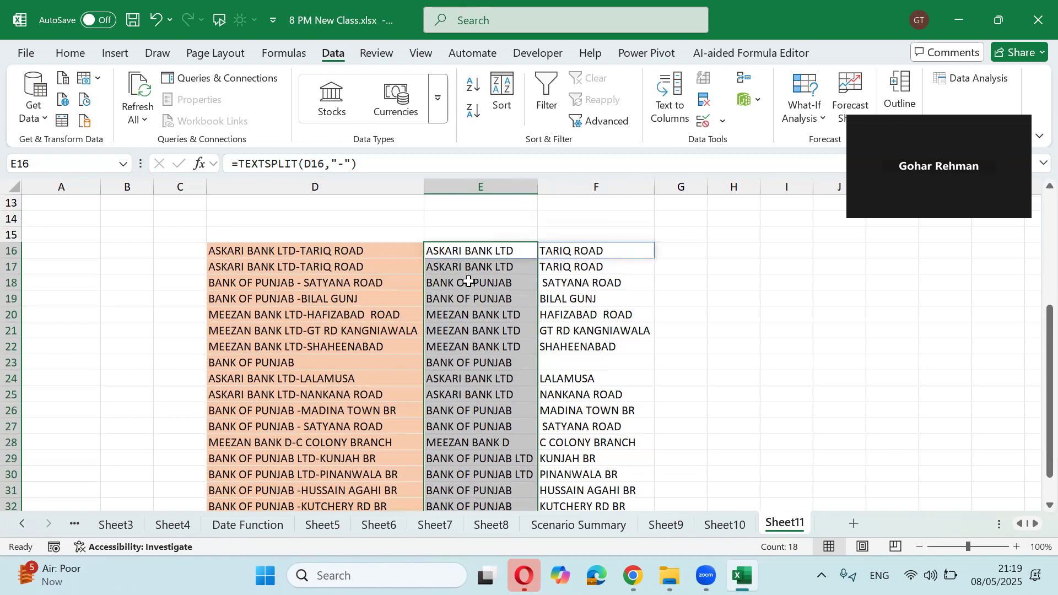
{"action": "scroll", "coordinate": [469, 281], "scroll_direction": "up", "scroll_amount": 1}
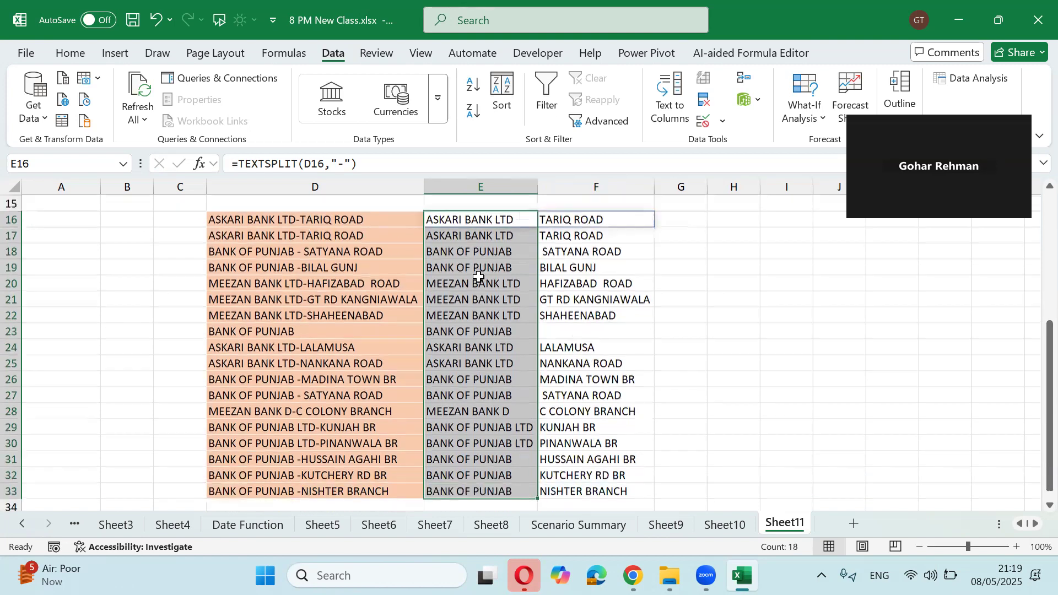
{"action": "scroll", "coordinate": [458, 303], "scroll_direction": "down", "scroll_amount": 1}
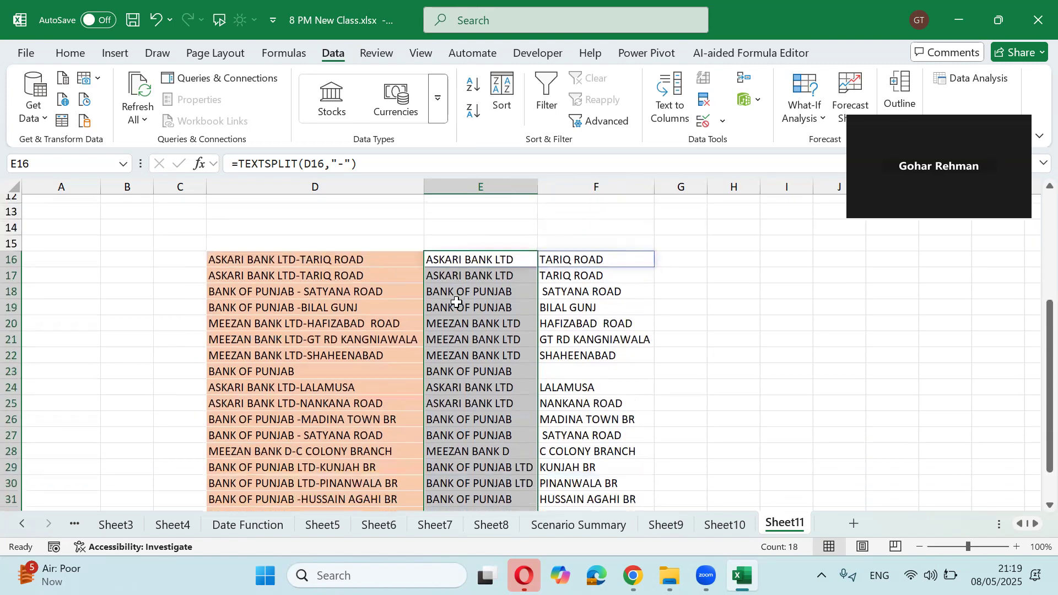
{"action": "scroll", "coordinate": [458, 297], "scroll_direction": "up", "scroll_amount": 1}
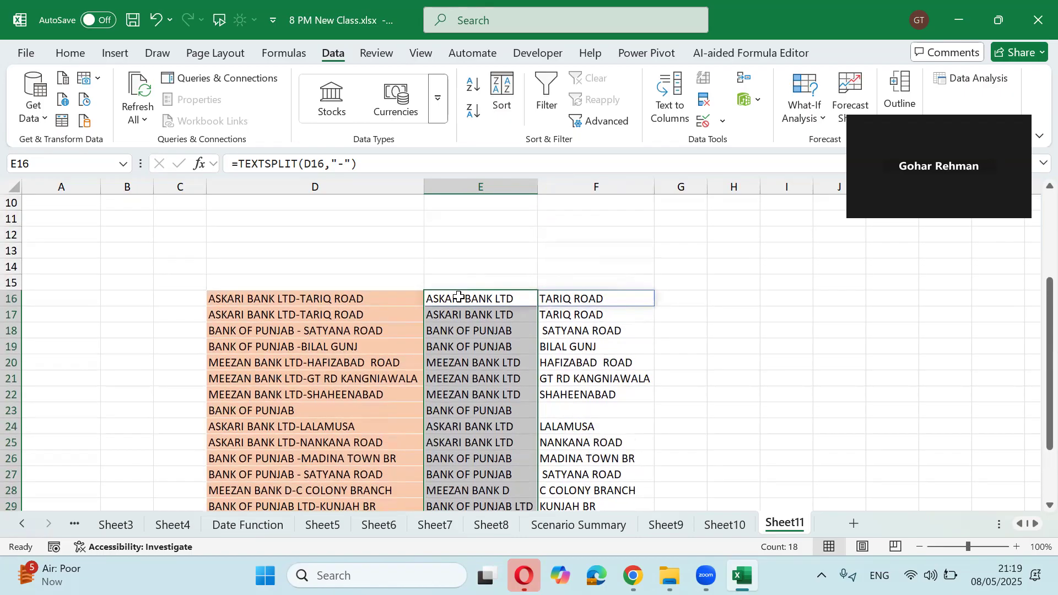
{"action": "scroll", "coordinate": [459, 298], "scroll_direction": "down", "scroll_amount": 4}
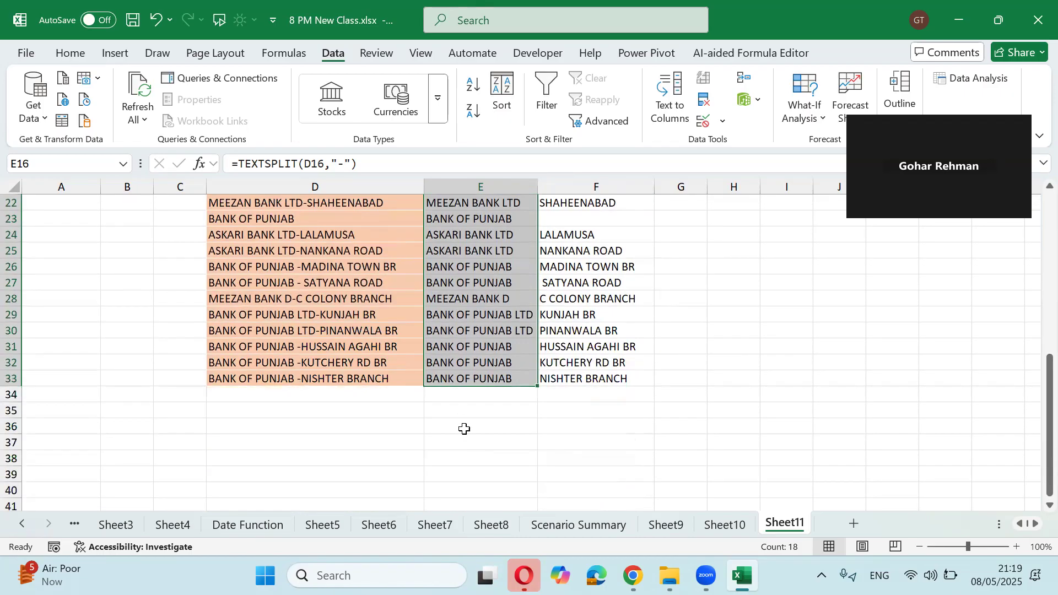
{"action": "left_click", "coordinate": [453, 431]}
{"action": "left_click", "coordinate": [270, 430]}
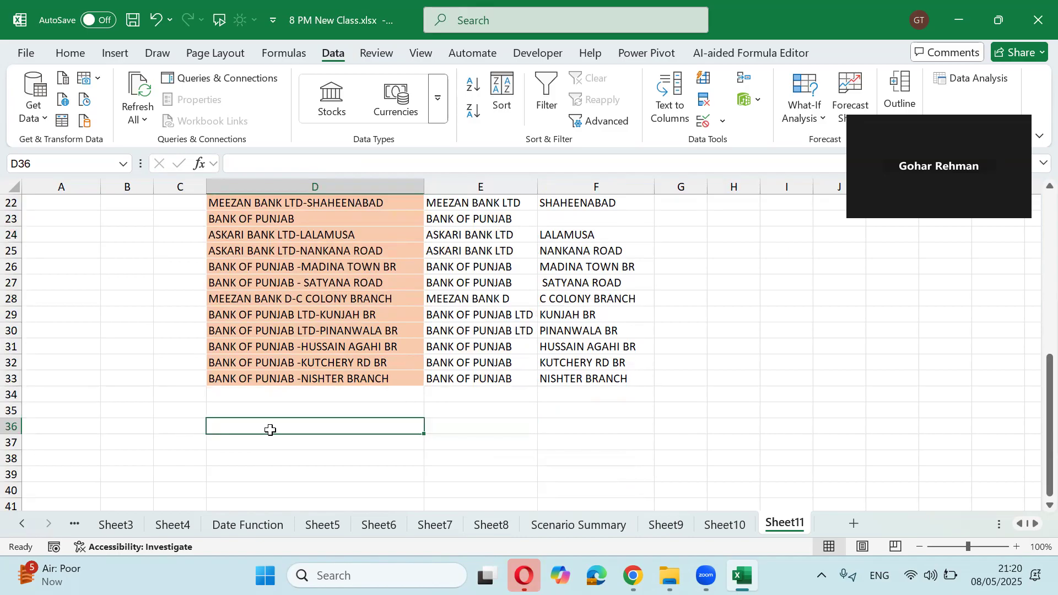
{"action": "scroll", "coordinate": [270, 430], "scroll_direction": "up", "scroll_amount": 2}
{"action": "scroll", "coordinate": [271, 430], "scroll_direction": "down", "scroll_amount": 3}
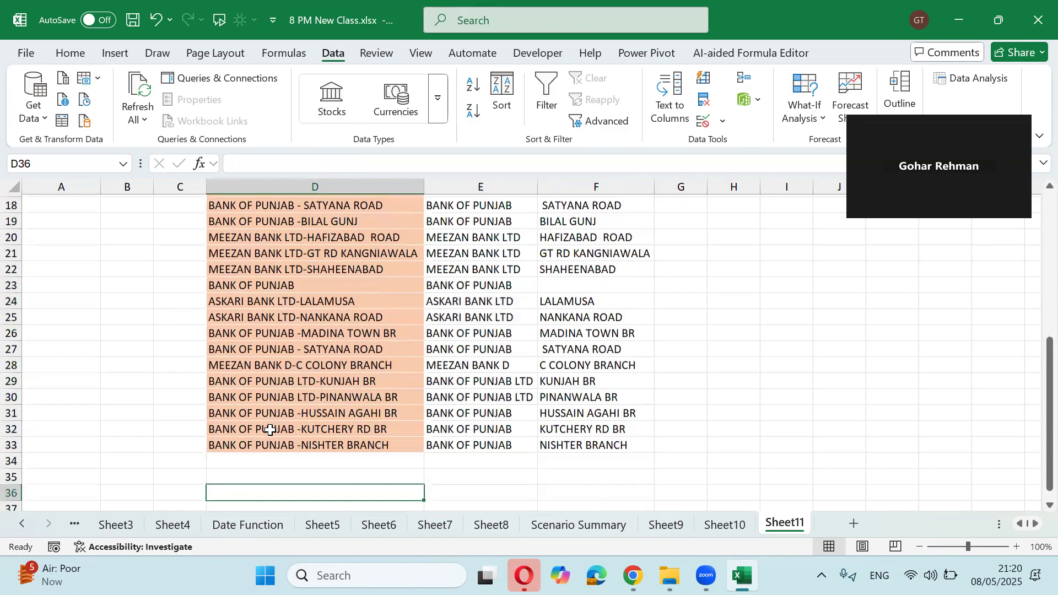
Enter the comma-separated numbers 23,45,67,45,80 in D38 and 70,50,,60,34 in D39.
{"action": "scroll", "coordinate": [281, 378], "scroll_direction": "down", "scroll_amount": 1}
{"action": "left_click", "coordinate": [280, 365]}
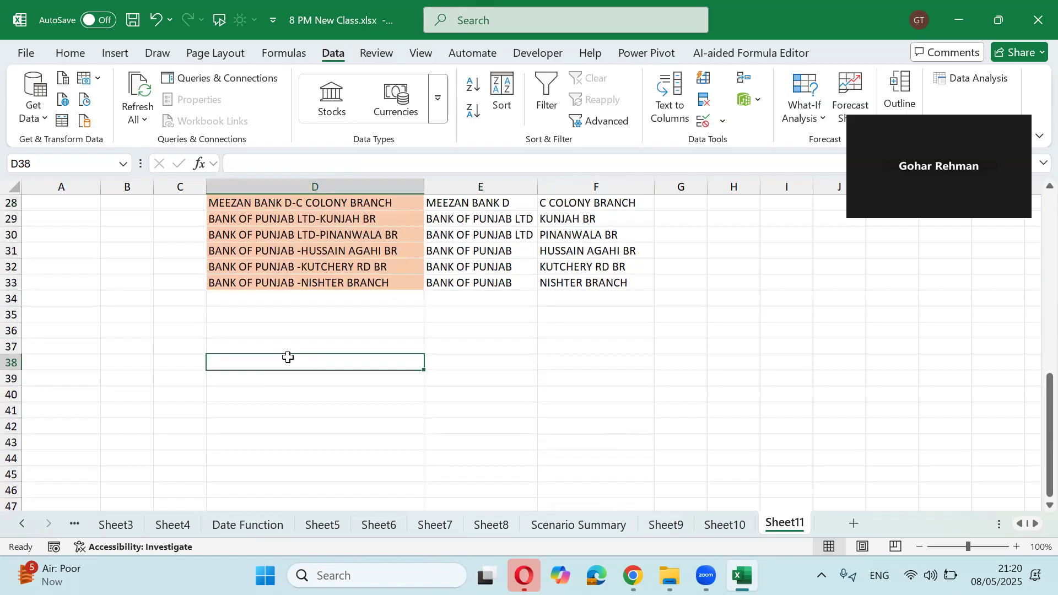
{"action": "type", "text": "23"}
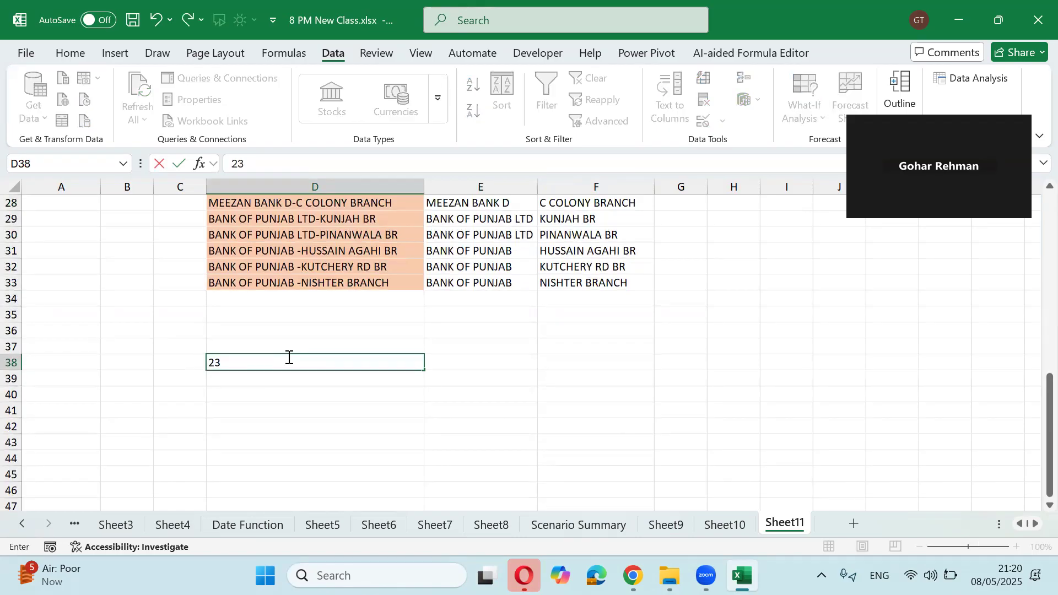
{"action": "type", "text": ",45,67,45,80"}
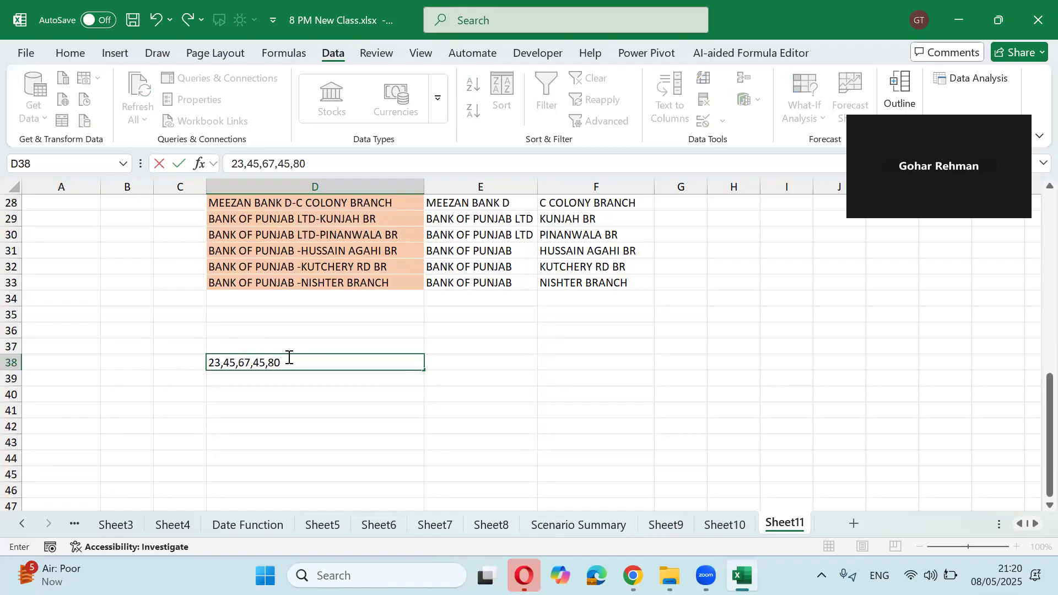
{"action": "key", "text": "Return"}
{"action": "key", "text": "Up"}
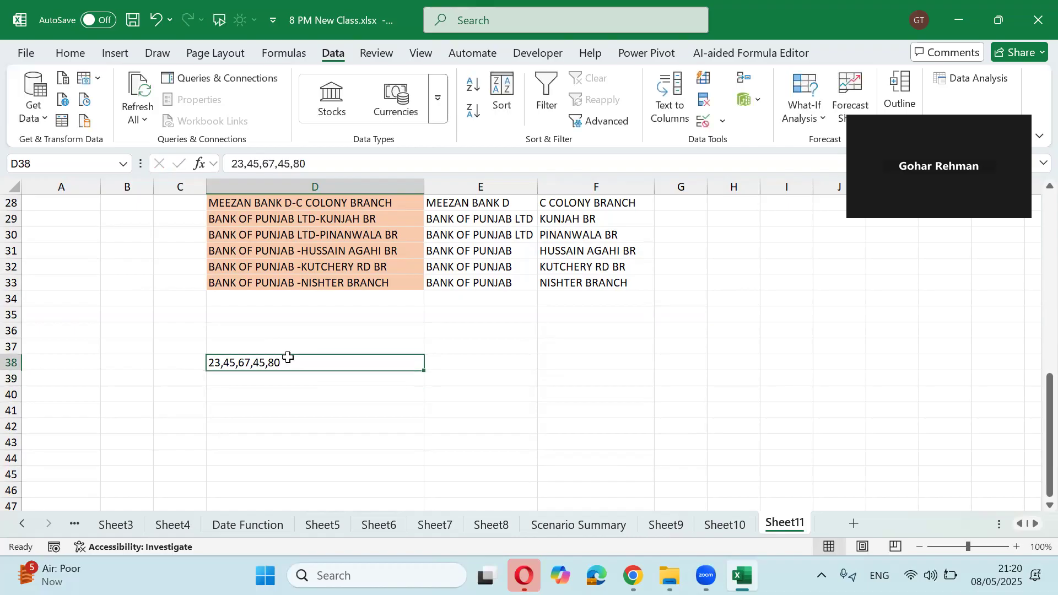
{"action": "key", "text": "Right"}
{"action": "key", "text": "Left"}
{"action": "key", "text": "Down"}
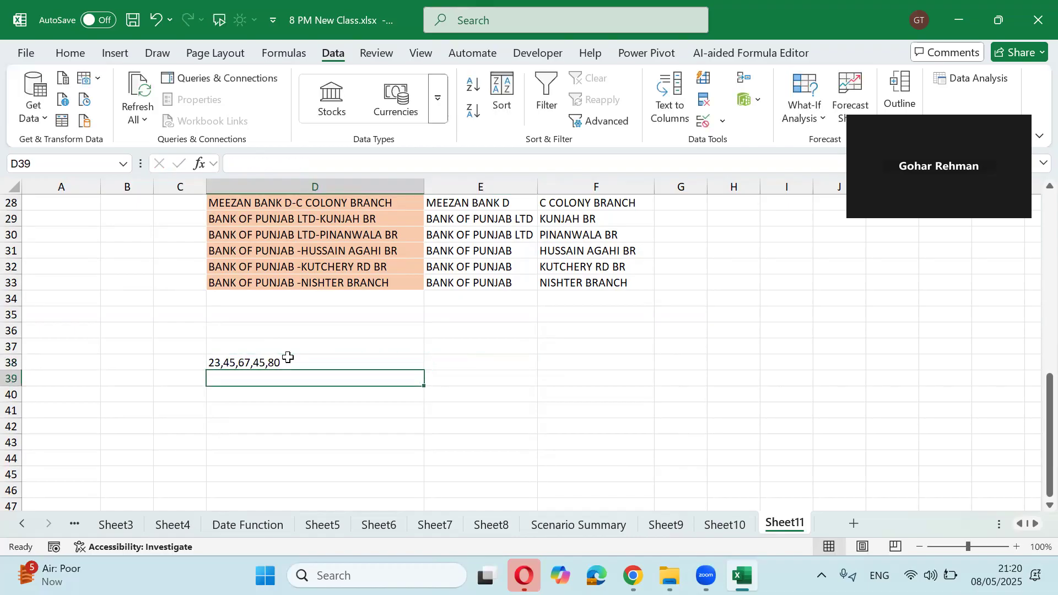
{"action": "type", "text": "70,"}
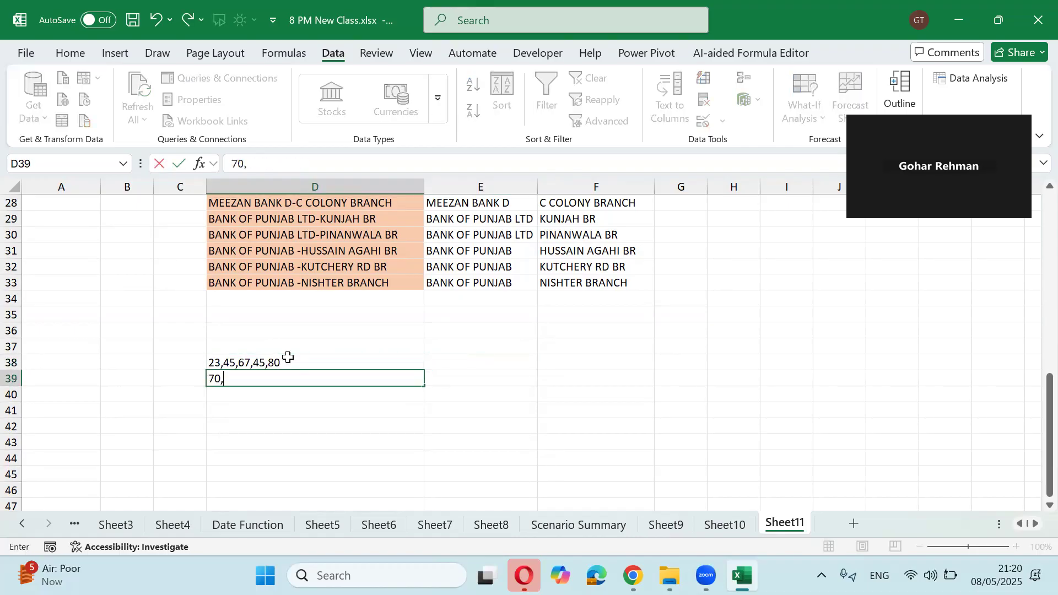
{"action": "type", "text": "50,,60,34"}
{"action": "key", "text": "Return"}
Enter =SUM(D38) in E38, fill it down to E39, and select both formula cells.
{"action": "key", "text": "Up"}
{"action": "key", "text": "Up"}
{"action": "key", "text": "Right"}
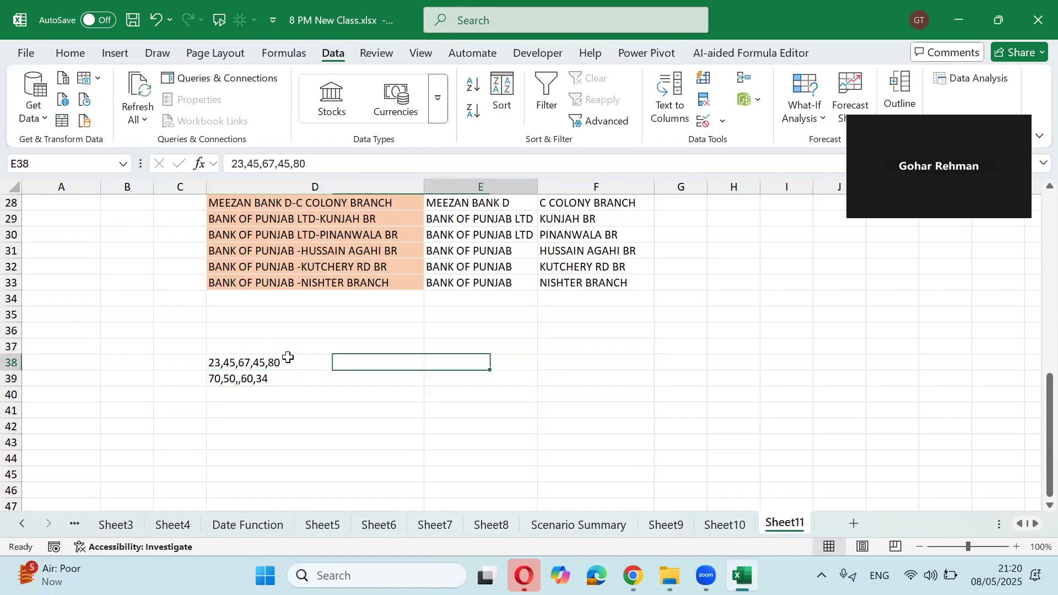
{"action": "type", "text": "=sum("}
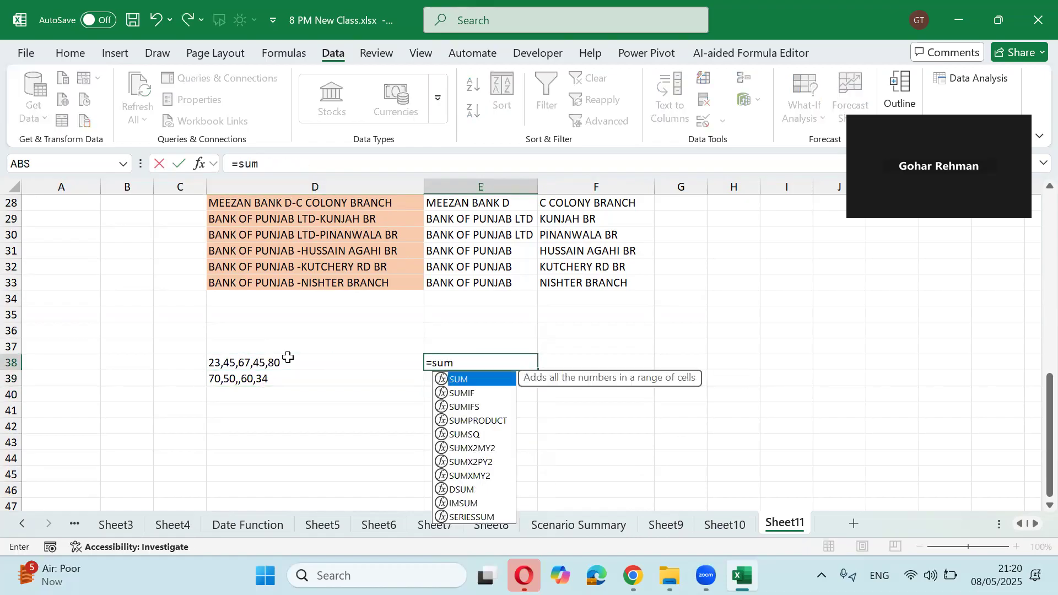
{"action": "left_click", "coordinate": [288, 359]}
{"action": "key", "text": "Return"}
{"action": "key", "text": "Up"}
{"action": "key", "text": "shift+Down"}
{"action": "key", "text": "ctrl+d"}
{"action": "key", "text": "Down"}
{"action": "key", "text": "Up"}
{"action": "key", "text": "shift+Down"}
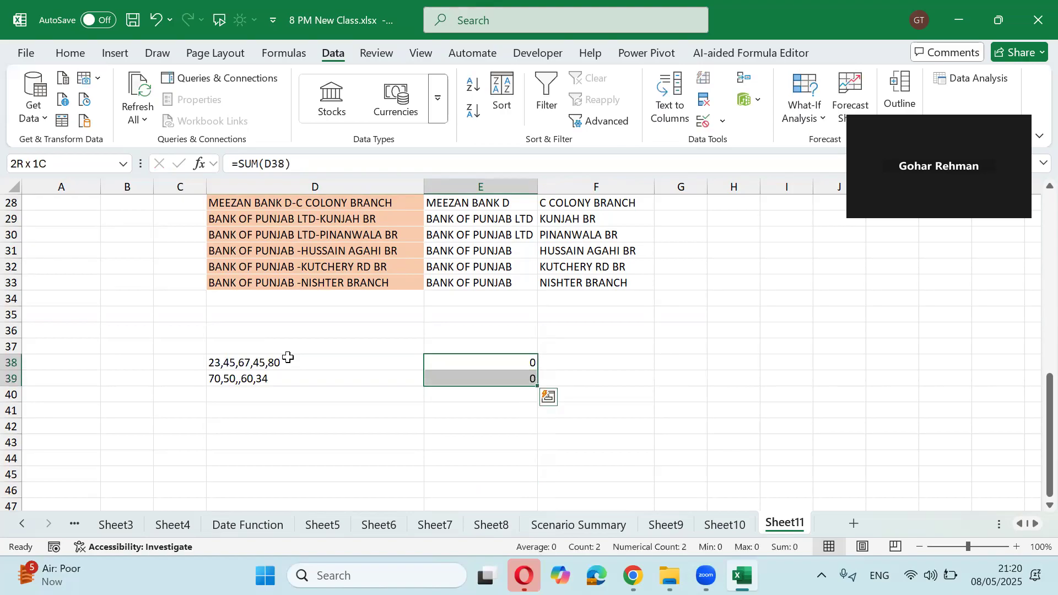
Remove the doubled comma in D39 so the entry reads 70,50,60,34.
{"action": "key", "text": "Left"}
{"action": "key", "text": "Down"}
{"action": "key", "text": "F2"}
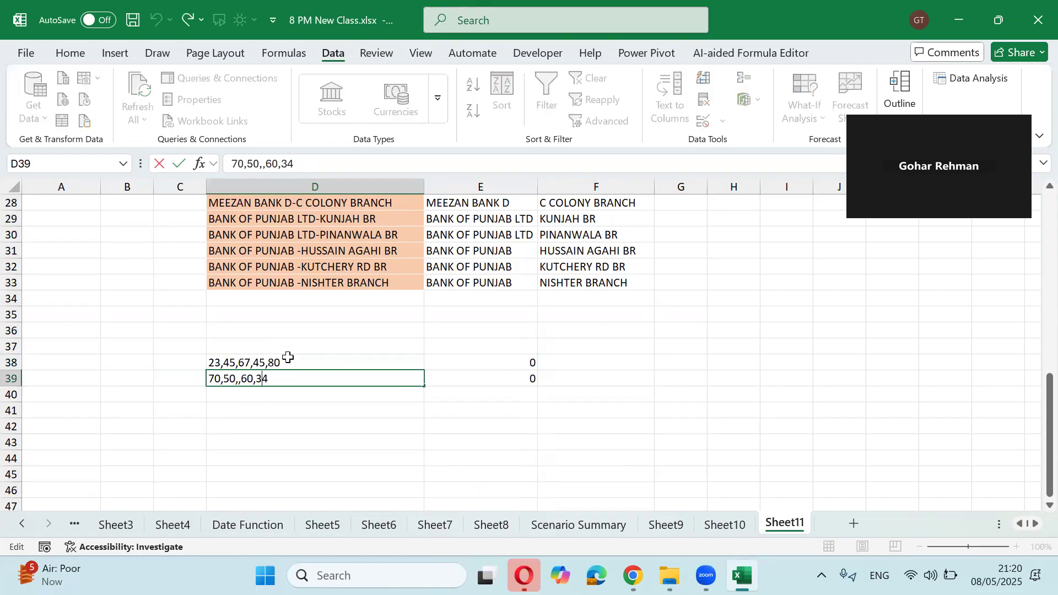
{"action": "key", "text": "BackSpace"}
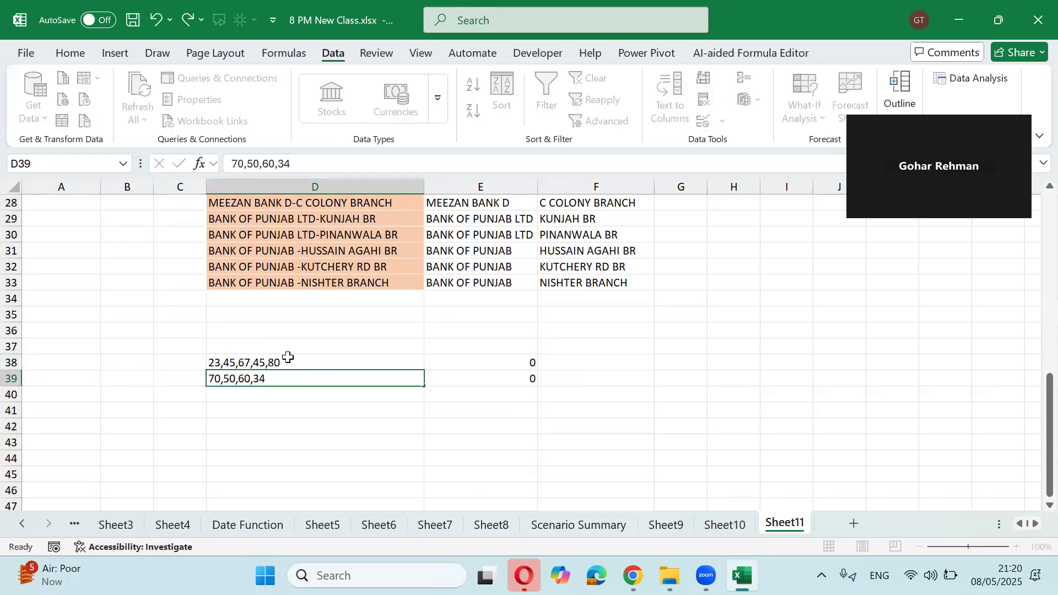
{"action": "key", "text": "Return"}
{"action": "key", "text": "Up"}
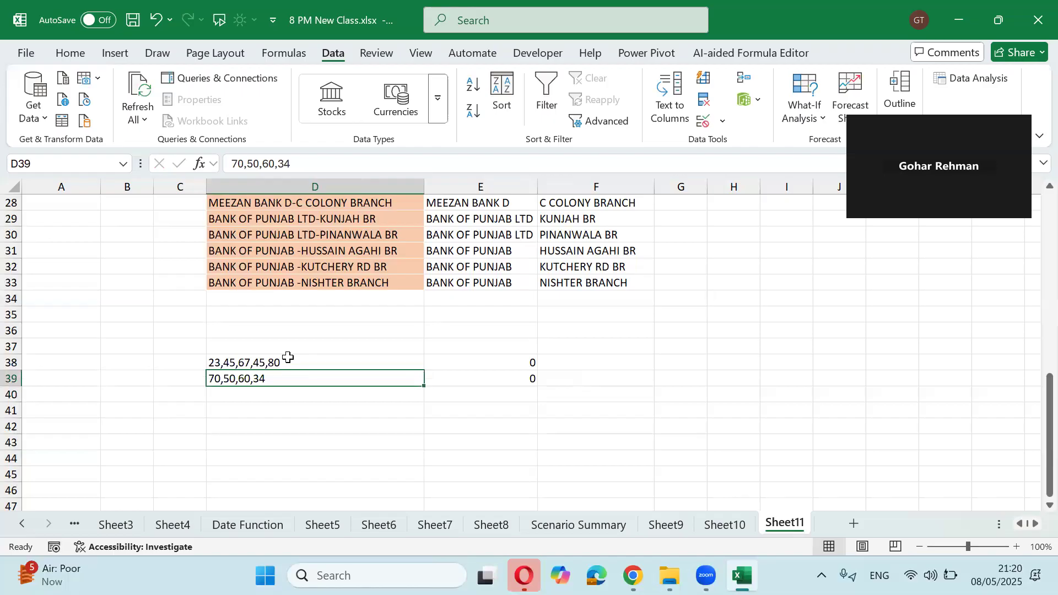
Clear the SUM formulas from E38:E39 beside the comma-separated numbers.
{"action": "key", "text": "Right"}
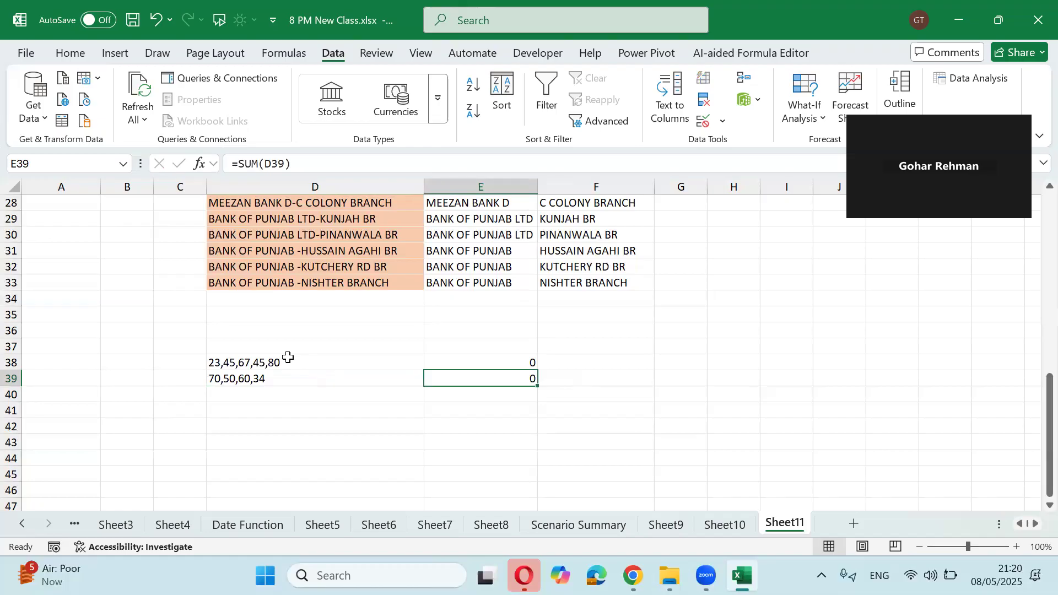
{"action": "key", "text": "Up"}
{"action": "key", "text": "Left"}
{"action": "key", "text": "Down"}
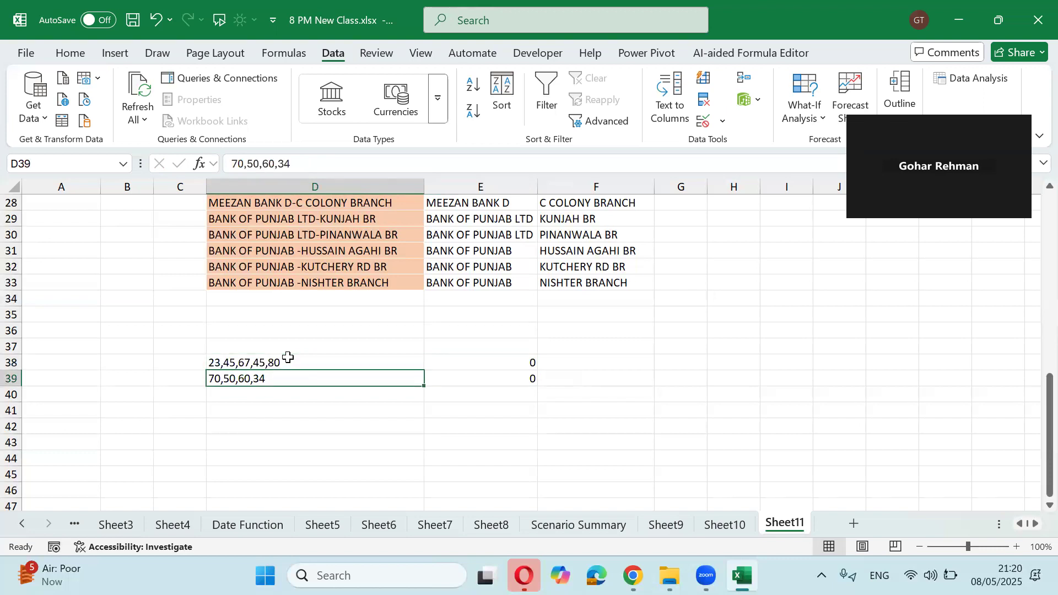
{"action": "key", "text": "Right"}
{"action": "key", "text": "Up"}
{"action": "key", "text": "Left"}
{"action": "key", "text": "shift+Down"}
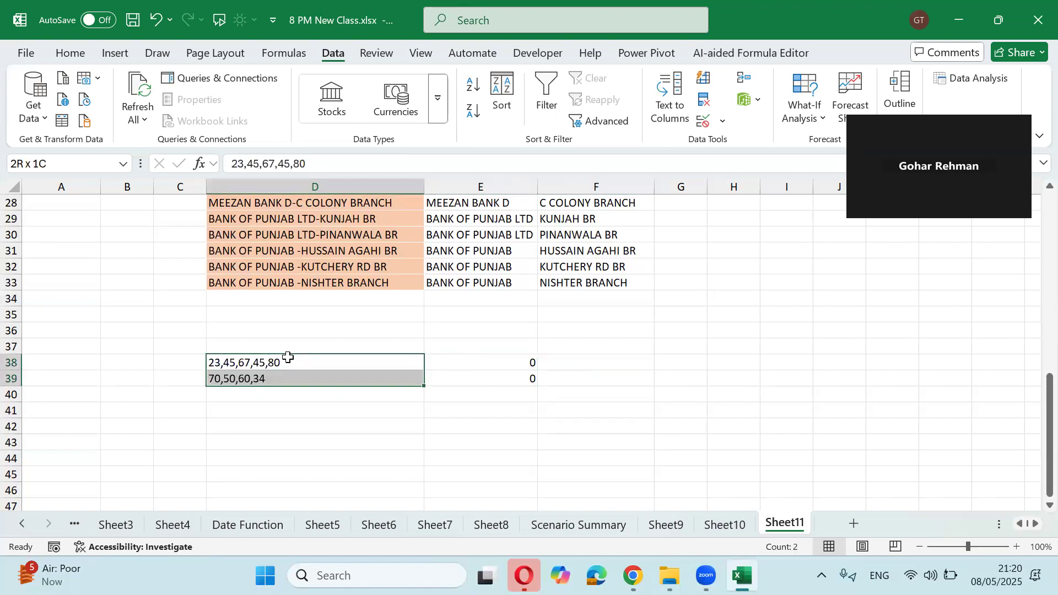
{"action": "key", "text": "Right"}
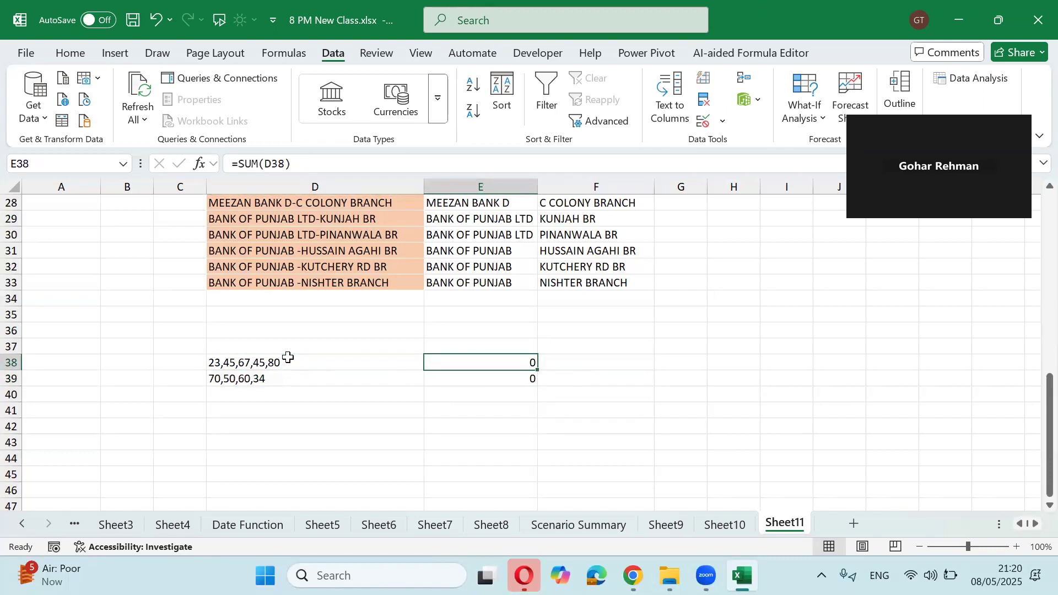
{"action": "key", "text": "shift+Down"}
{"action": "key", "text": "Delete"}
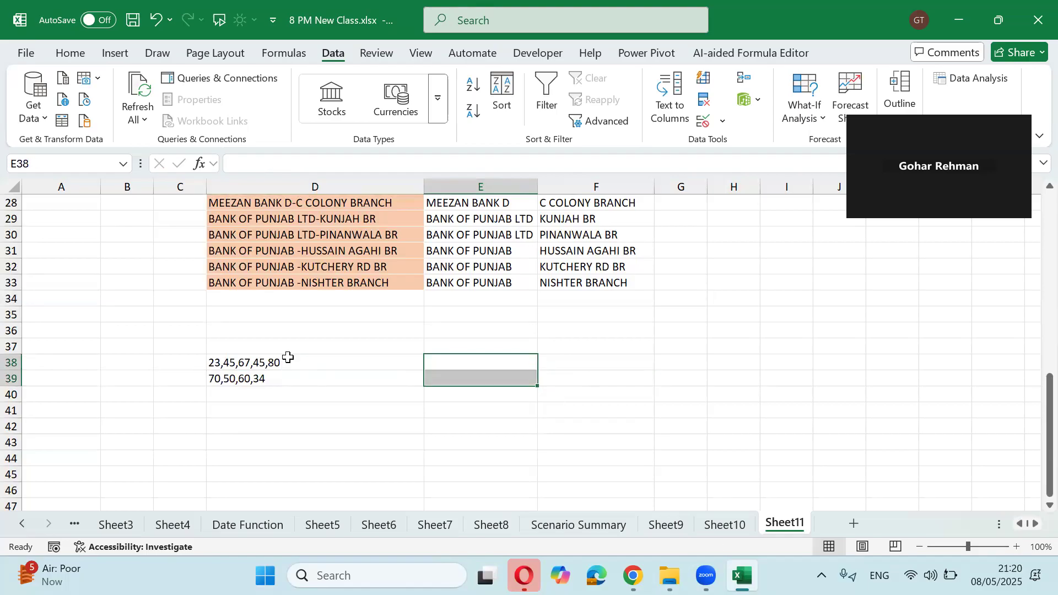
Enter =TEXTSPLIT(D38,",") in E38 to split the comma-separated numbers across columns.
{"action": "key", "text": "shift+Up"}
{"action": "type", "text": "="}
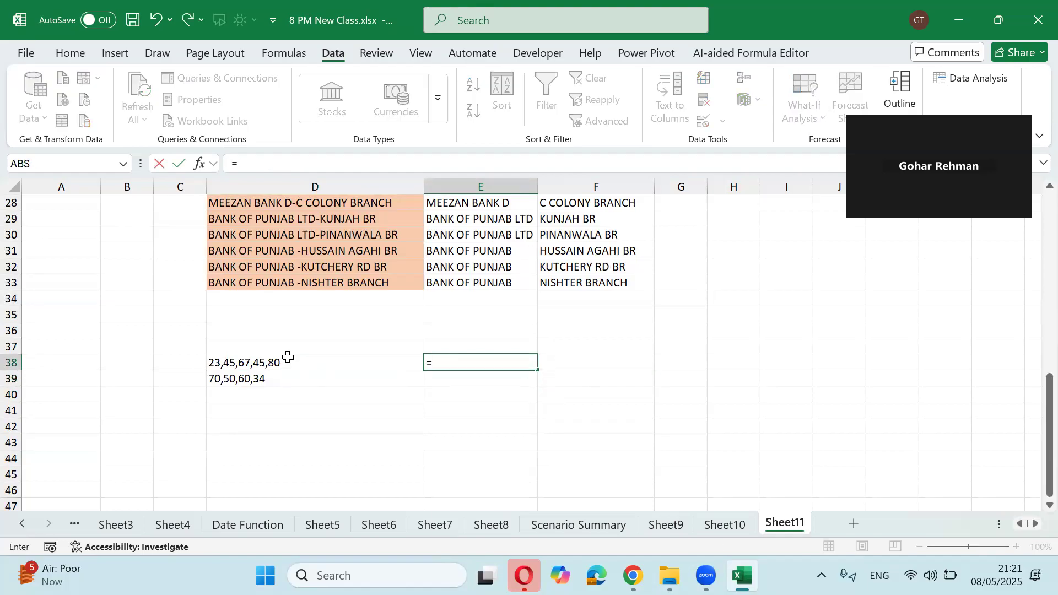
{"action": "type", "text": "te"}
{"action": "key", "text": "Down"}
{"action": "key", "text": "Down"}
{"action": "key", "text": "Down"}
{"action": "key", "text": "Down"}
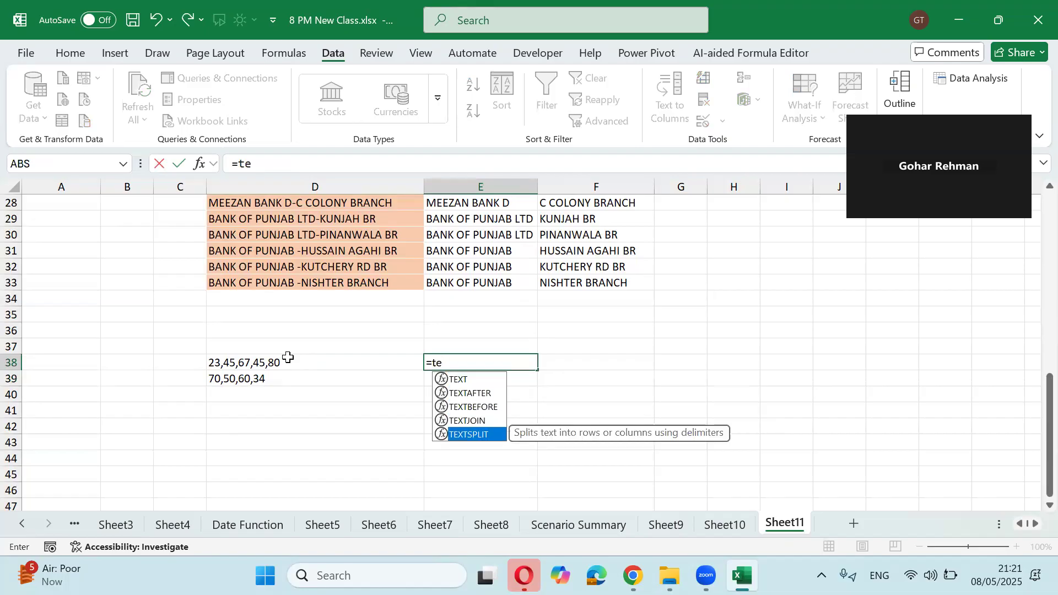
{"action": "key", "text": "Tab"}
{"action": "left_click", "coordinate": [288, 358]}
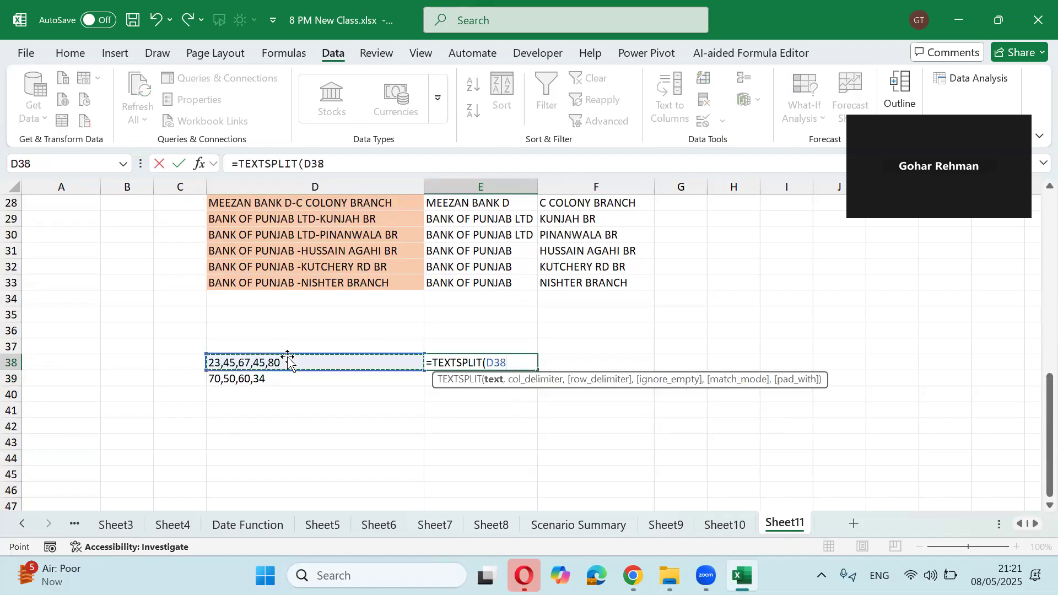
{"action": "type", "text": ","}
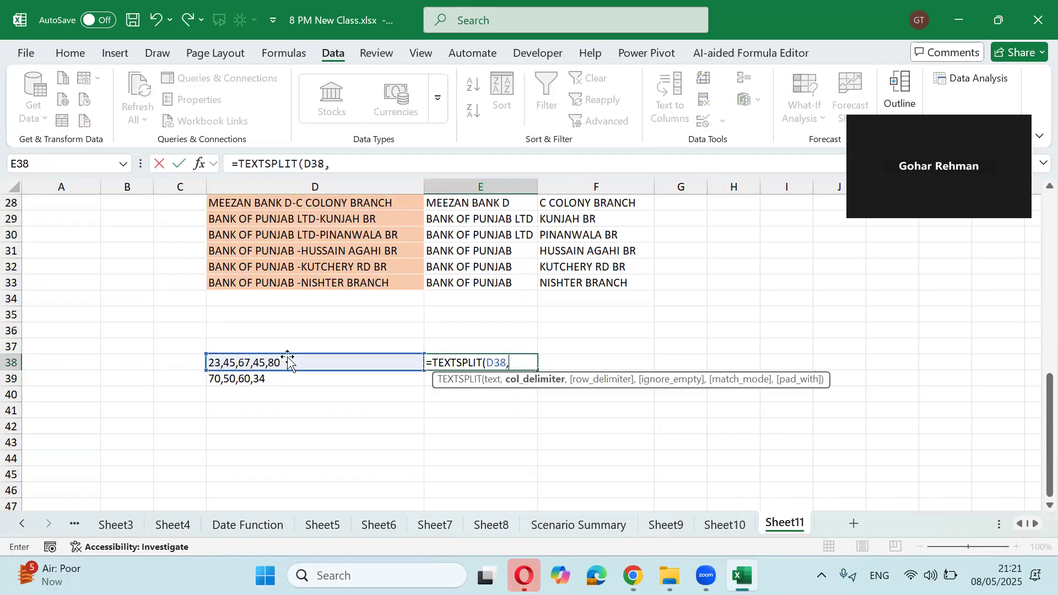
{"action": "type", "text": "\",\")"}
{"action": "key", "text": "ctrl+Return"}
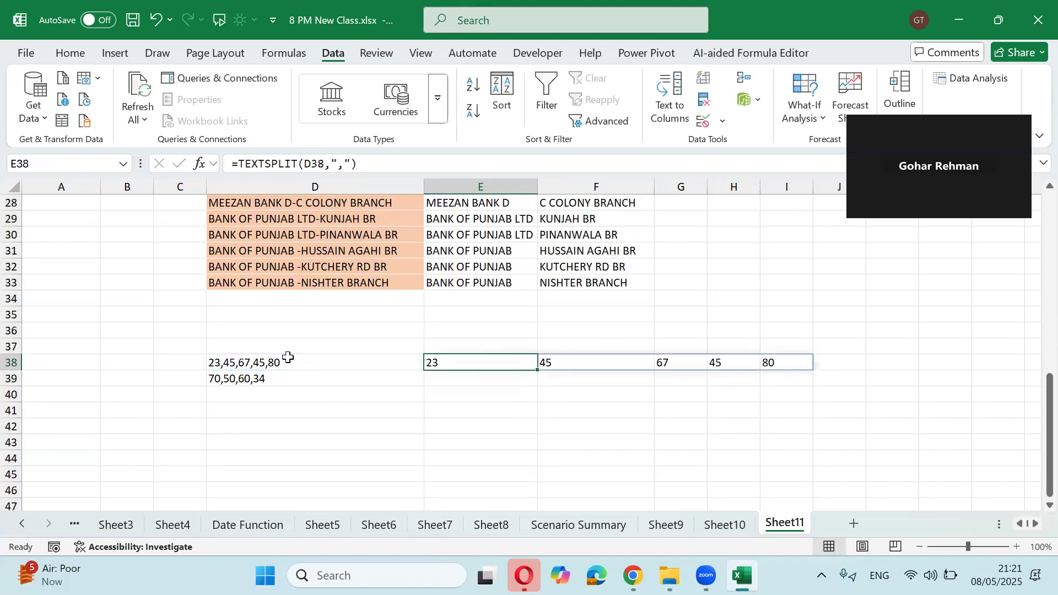
Fill the TEXTSPLIT formula from E38 down to E39.
{"action": "key", "text": "shift+Down"}
{"action": "key", "text": "ctrl+d"}
{"action": "key", "text": "Down"}
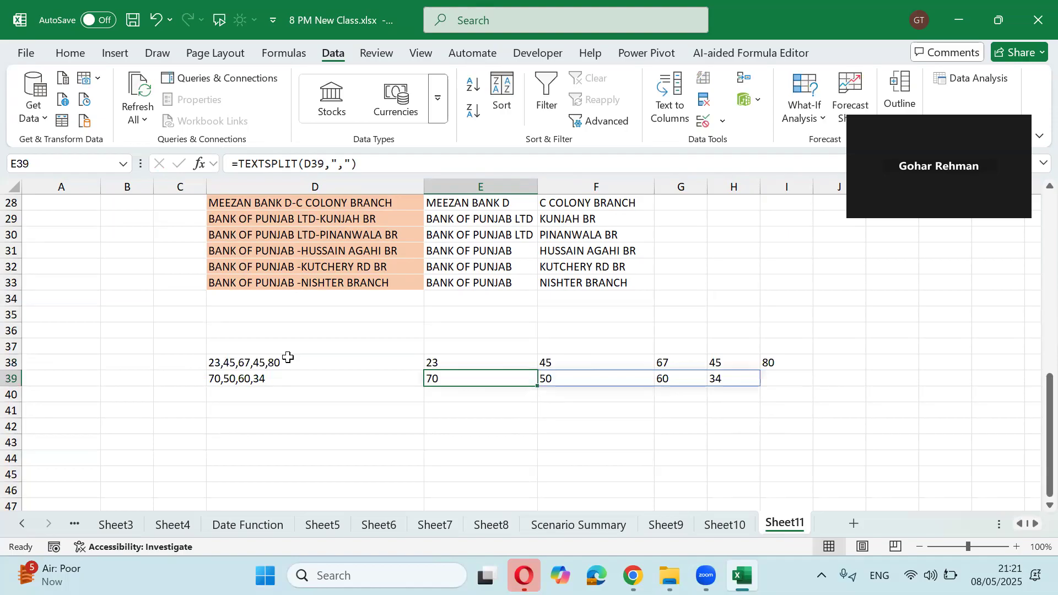
Compare the split values in rows 38 and 39 with the original number strings in column D.
{"action": "key", "text": "Up"}
{"action": "key", "text": "Left"}
{"action": "key", "text": "Left"}
{"action": "key", "text": "Right"}
{"action": "key", "text": "Right"}
{"action": "key", "text": "shift+Down"}
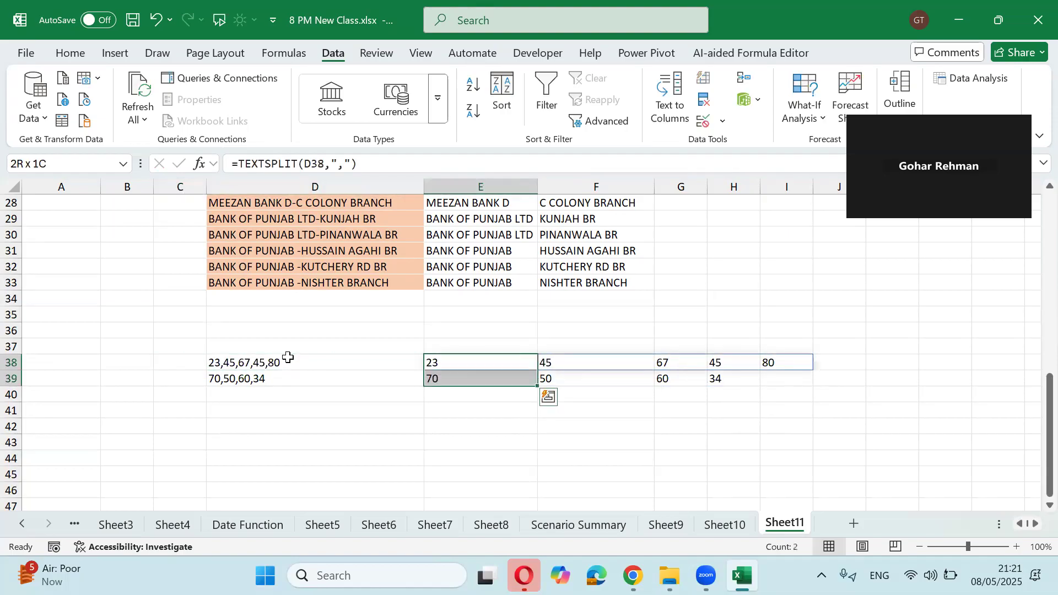
{"action": "key", "text": "ctrl+shift+Right"}
{"action": "key", "text": "ctrl+shift+Left"}
{"action": "key", "text": "shift+Up"}
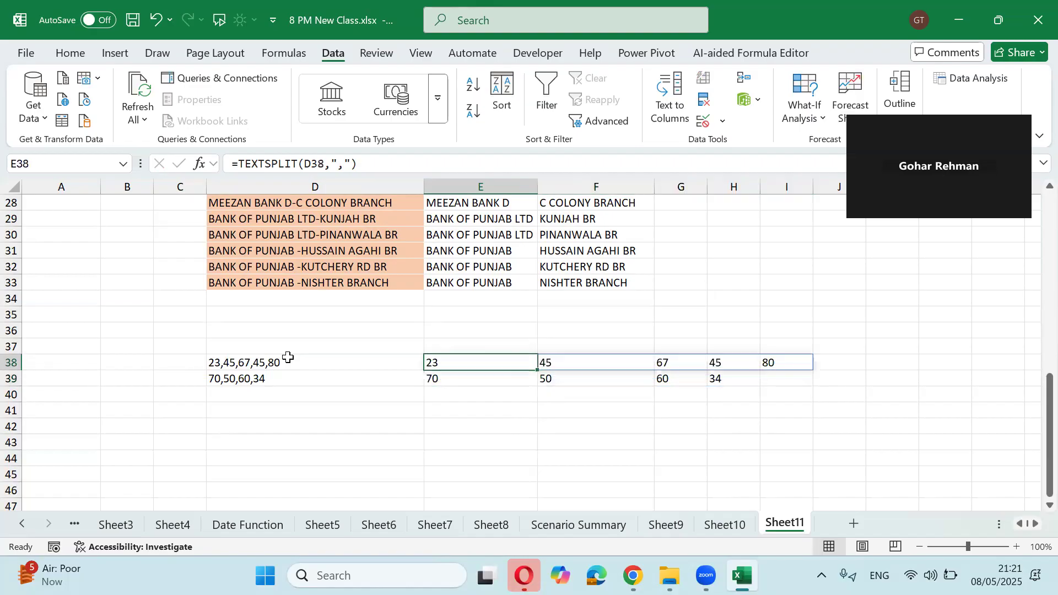
Try to total the split numbers by changing E38 to =SUM(TEXTSPLIT(D38,",")), accepting the missing-bracket correction.
{"action": "key", "text": "F2"}
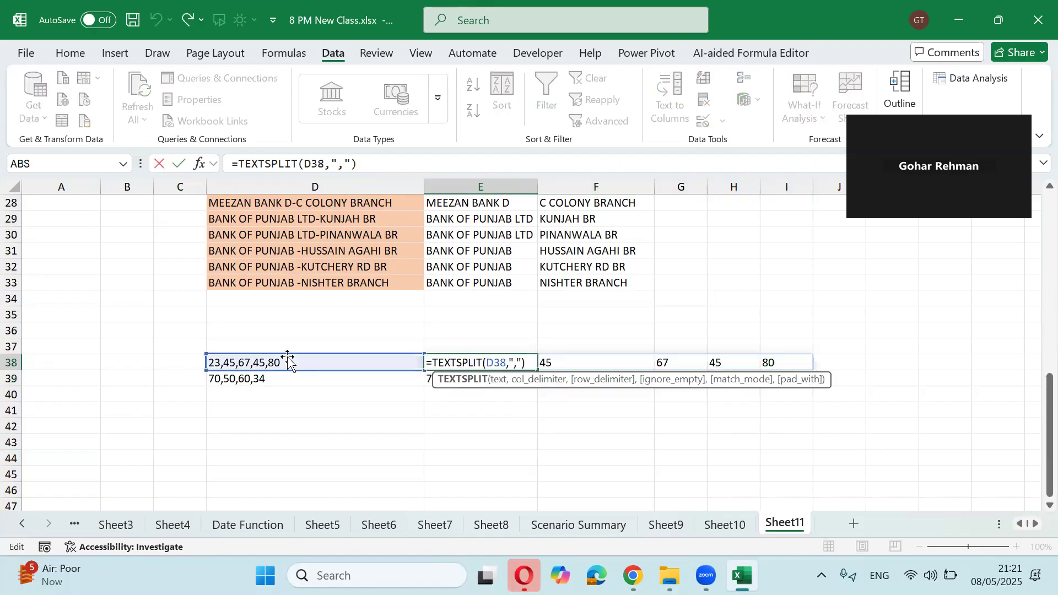
{"action": "key", "text": "Home"}
{"action": "key", "text": "Right"}
{"action": "type", "text": "sum"}
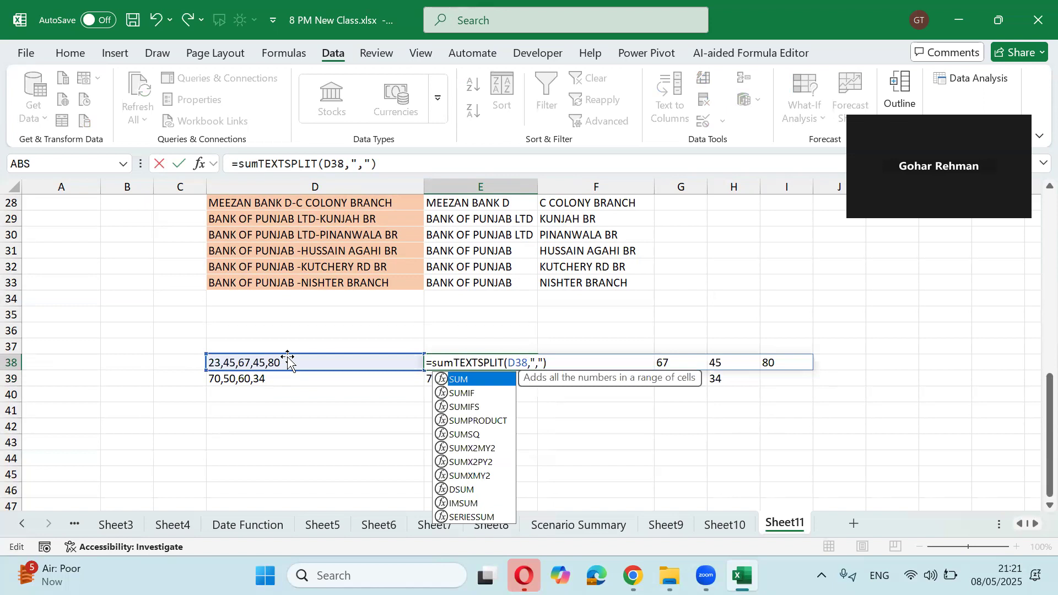
{"action": "type", "text": "("}
{"action": "key", "text": "Return"}
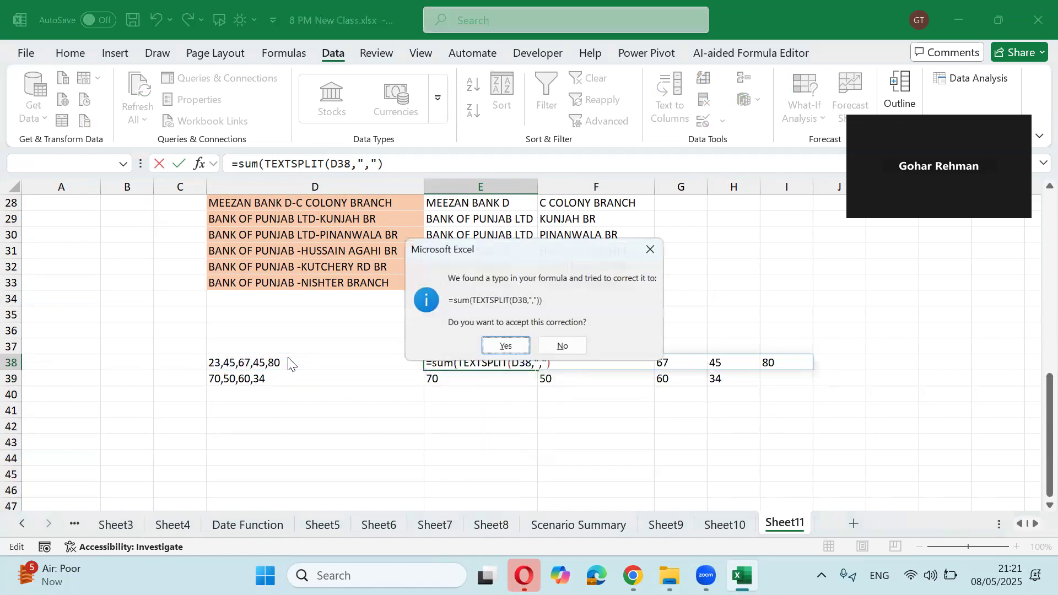
{"action": "key", "text": "Return"}
{"action": "key", "text": "Up"}
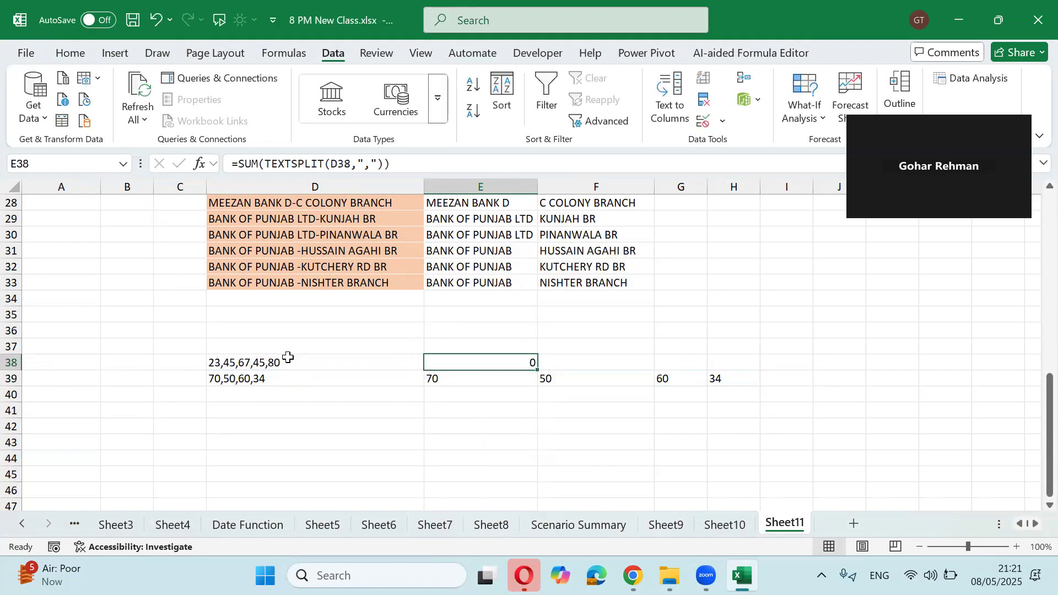
Fill the SUM formula from E38 down to E39, and undo both the fill and the SUM edit.
{"action": "key", "text": "shift+Down"}
{"action": "key", "text": "ctrl+d"}
{"action": "key", "text": "Down"}
{"action": "key", "text": "Up"}
{"action": "key", "text": "ctrl+z"}
{"action": "key", "text": "ctrl+z"}
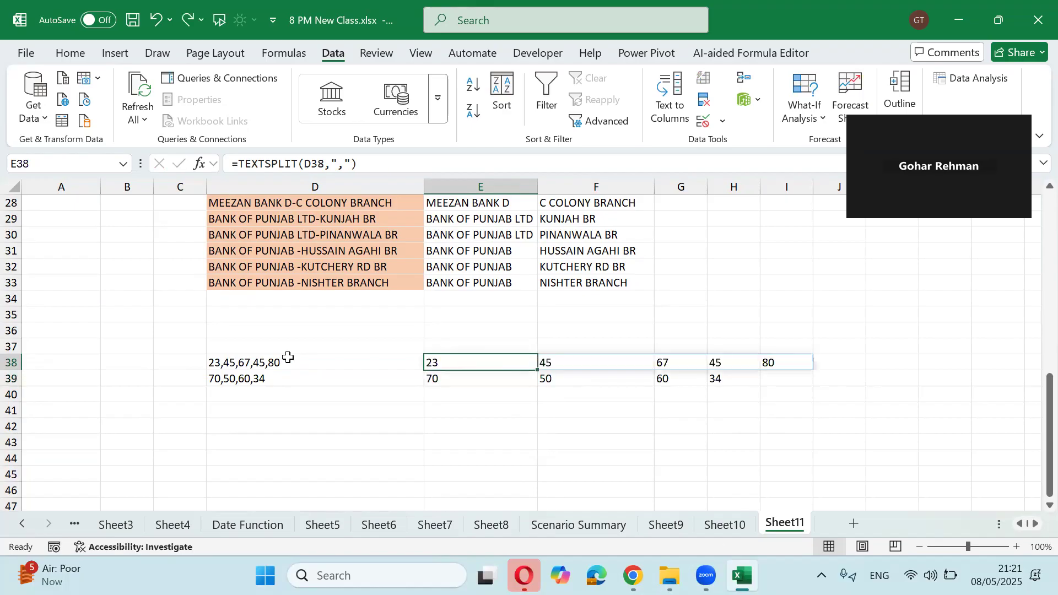
Examine the TEXTSPLIT formula in E38 and the split values across row 38 against the source text.
{"action": "key", "text": "F2"}
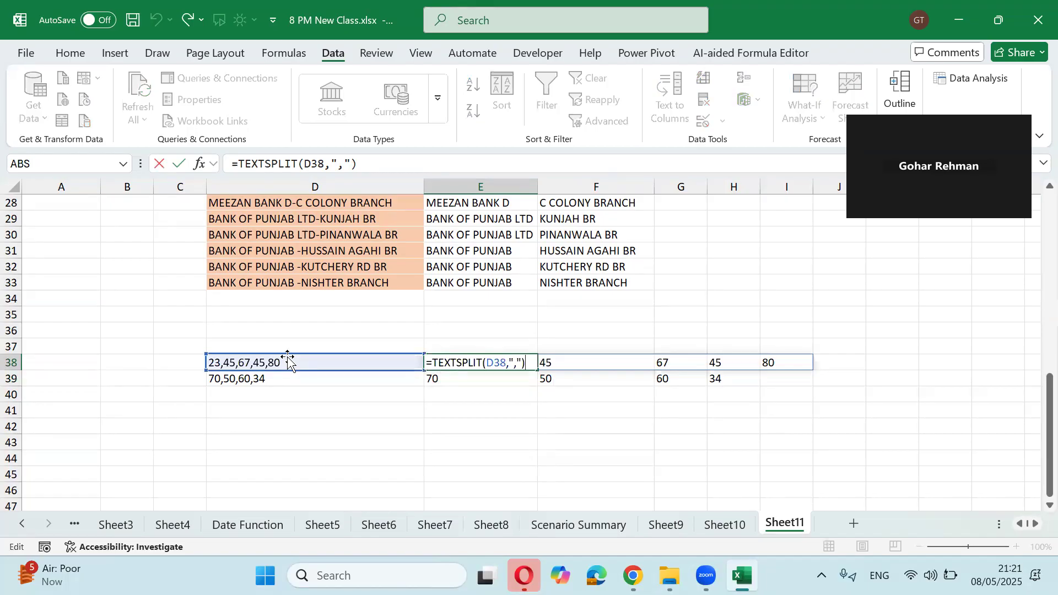
{"action": "key", "text": "Escape"}
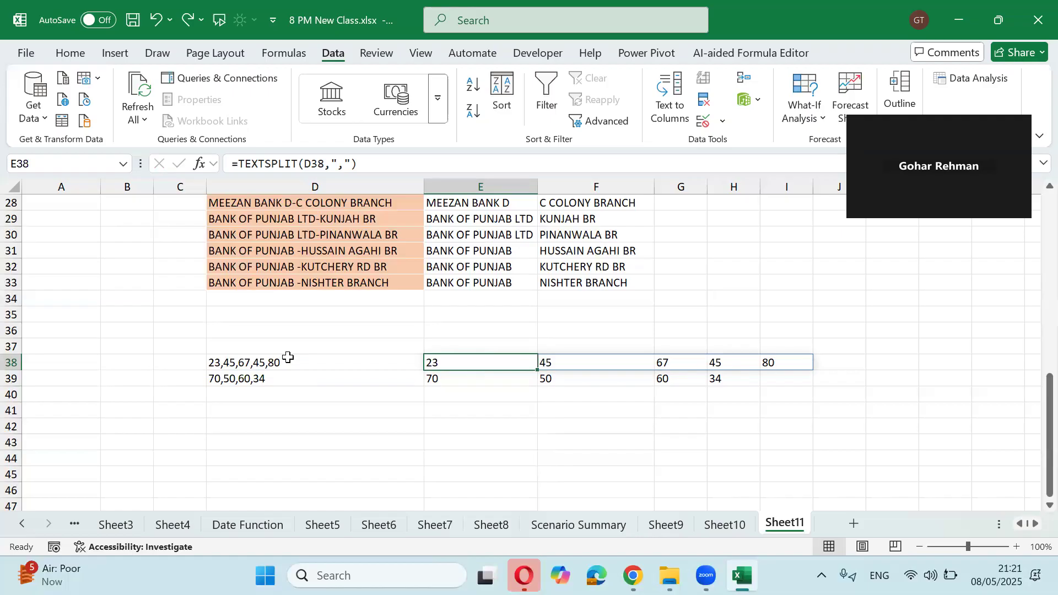
{"action": "key", "text": "F2"}
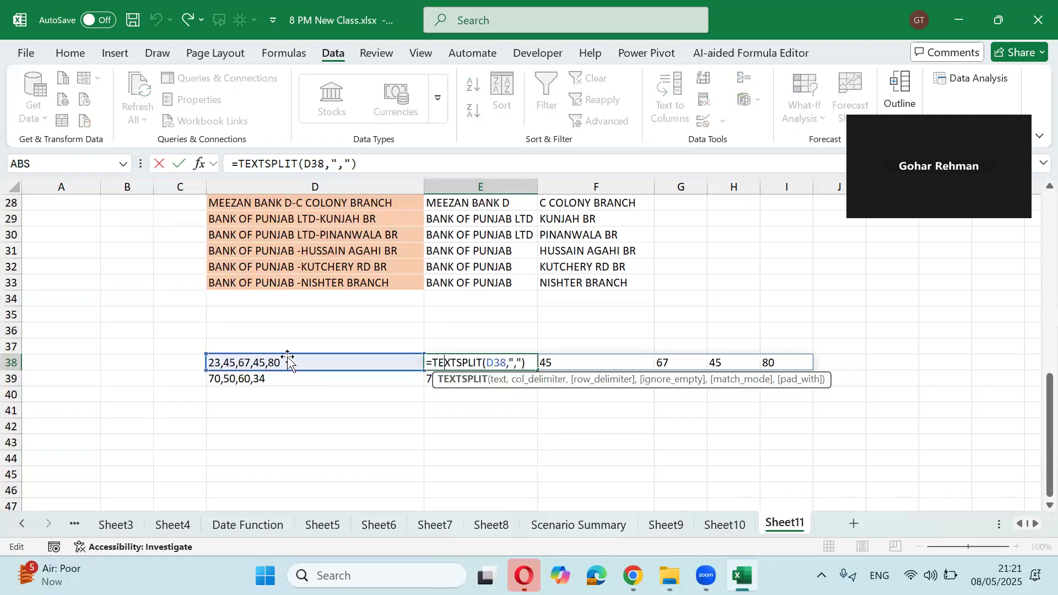
{"action": "key", "text": "Left"}
{"action": "key", "text": "Left"}
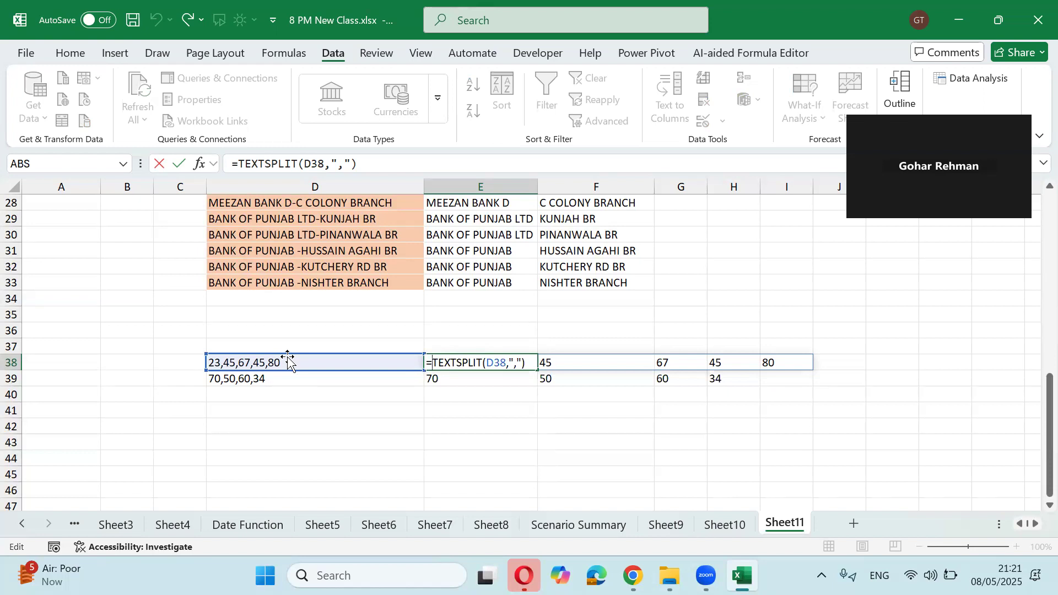
{"action": "key", "text": "Escape"}
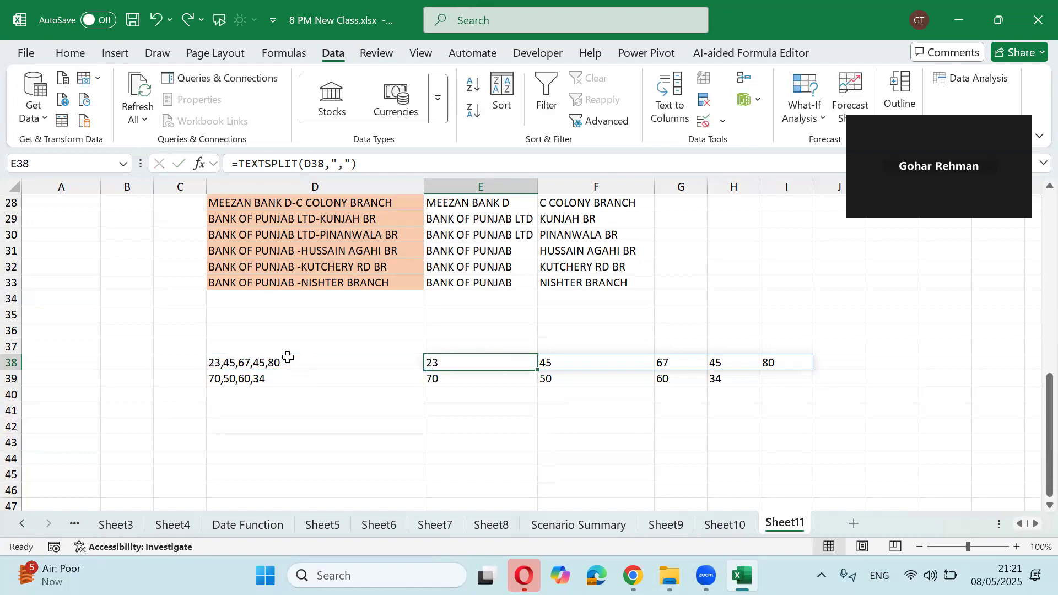
{"action": "key", "text": "Right"}
{"action": "key", "text": "Right"}
{"action": "key", "text": "Right"}
{"action": "key", "text": "Right"}
{"action": "key", "text": "Right"}
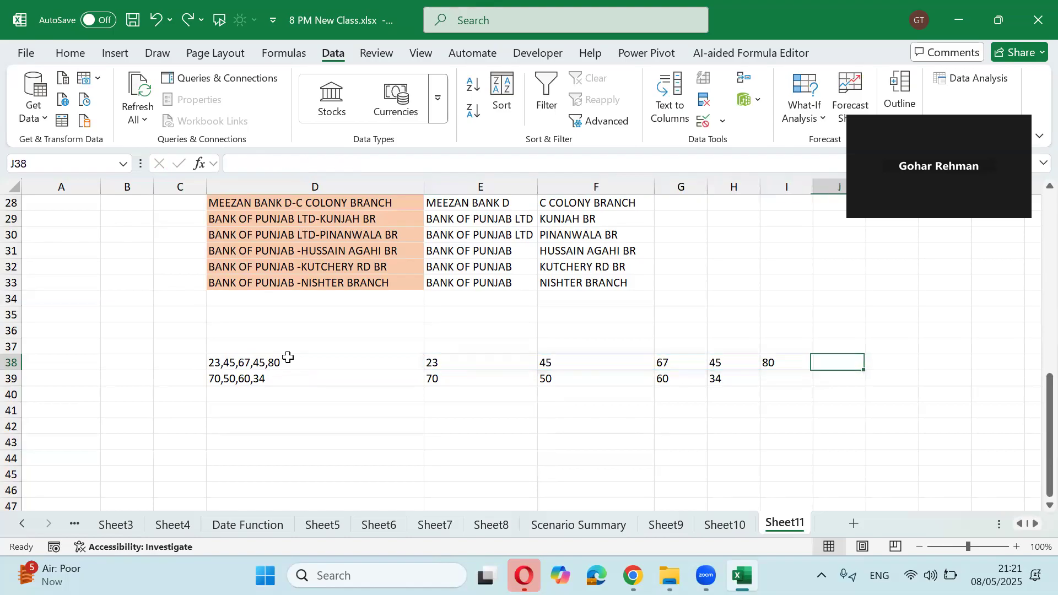
{"action": "key", "text": "Left"}
{"action": "key", "text": "Left"}
{"action": "key", "text": "Left"}
{"action": "key", "text": "Left"}
{"action": "key", "text": "Left"}
{"action": "key", "text": "Left"}
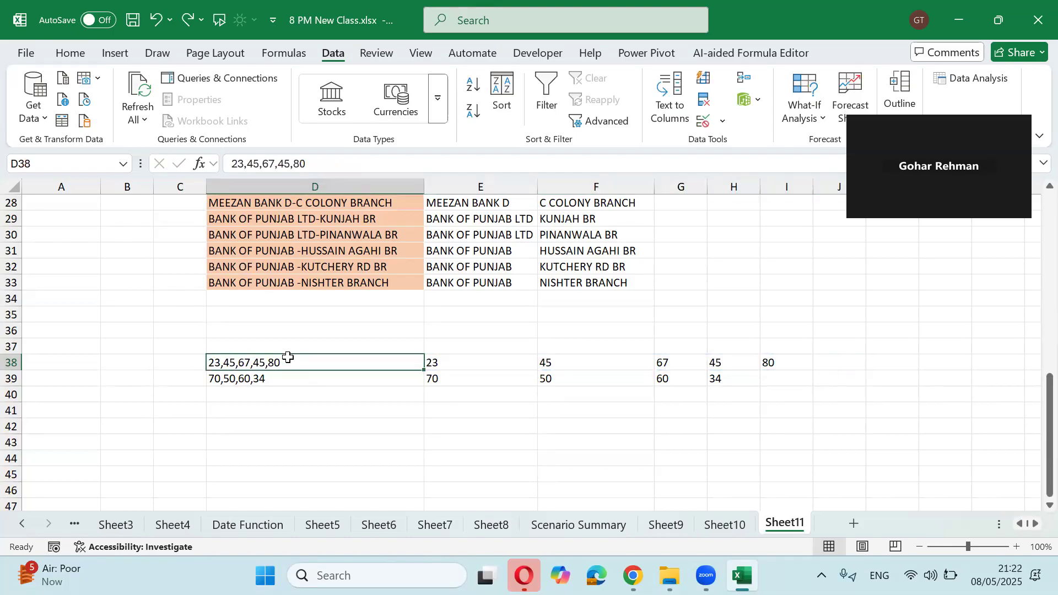
Change E38 to =SUM(NUMBERVALUE(TEXTSPLIT(D38,","))), accepting the missing-bracket correction, and fill the formula down to E39.
{"action": "key", "text": "Right"}
{"action": "key", "text": "F2"}
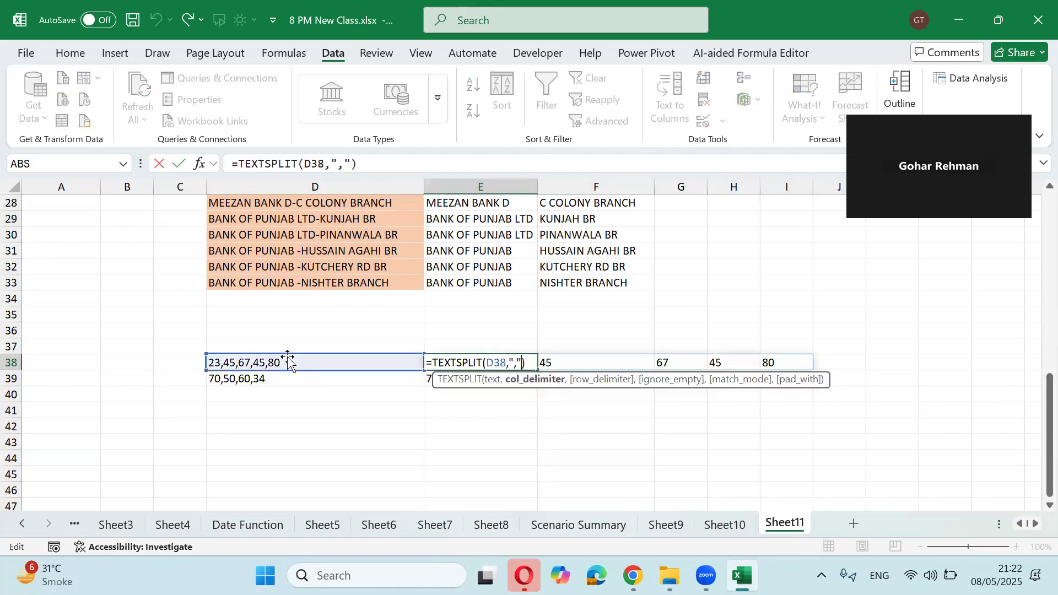
{"action": "type", "text": "sum"}
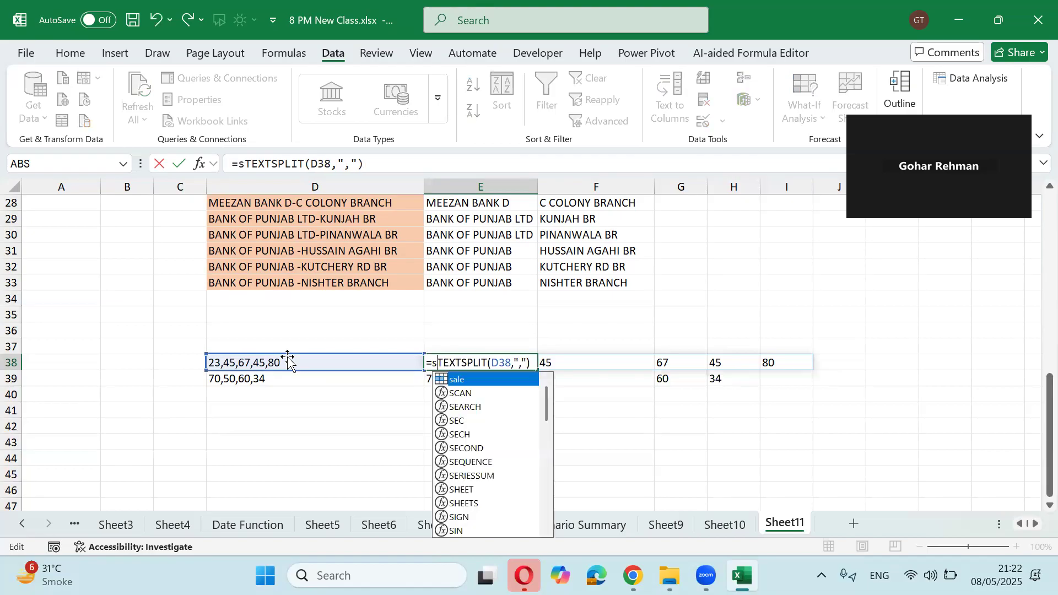
{"action": "type", "text": "("}
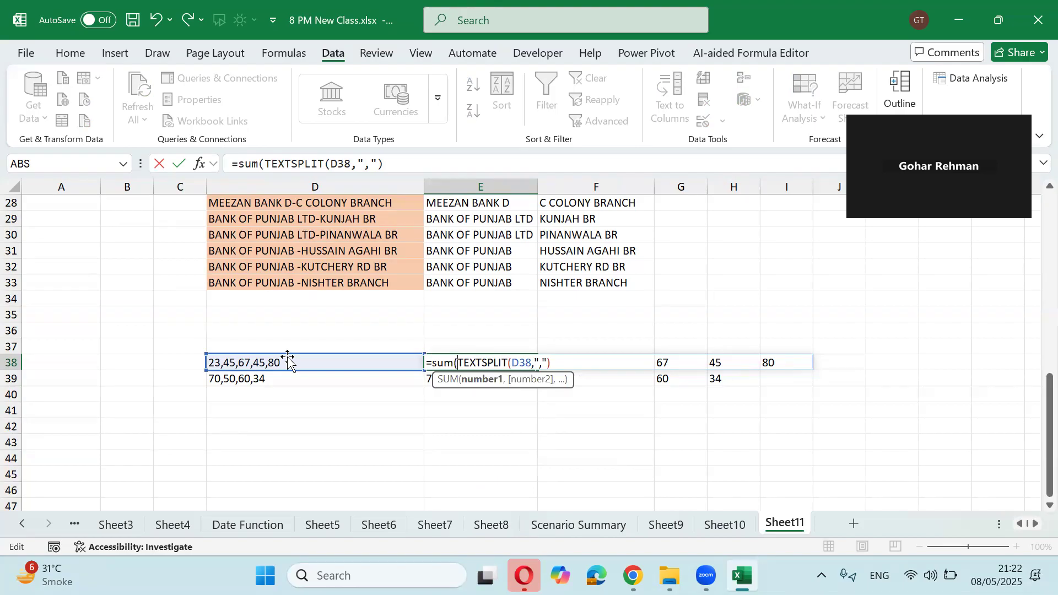
{"action": "type", "text": "n"}
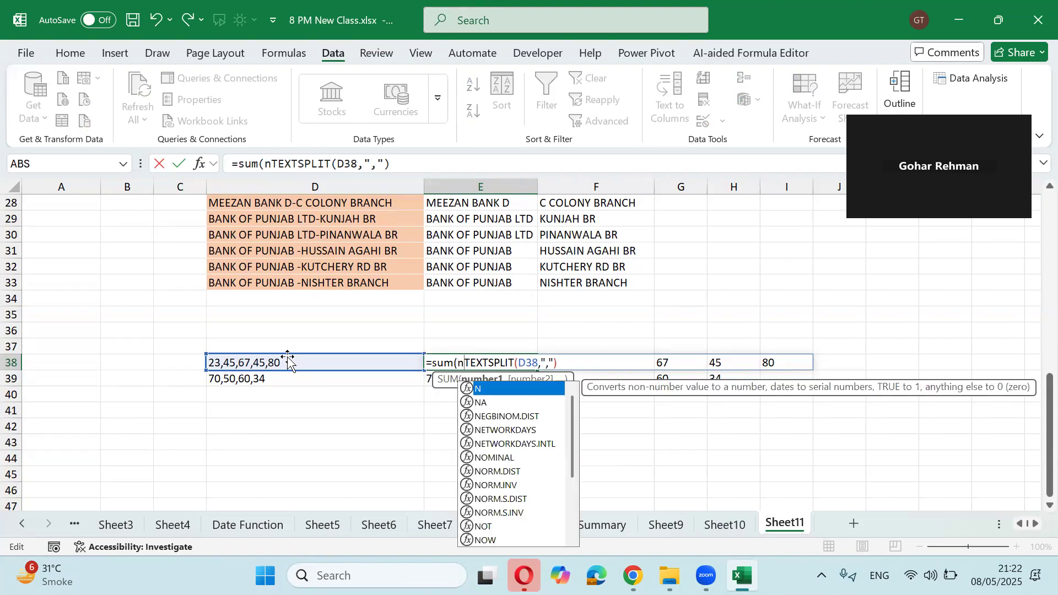
{"action": "type", "text": "um"}
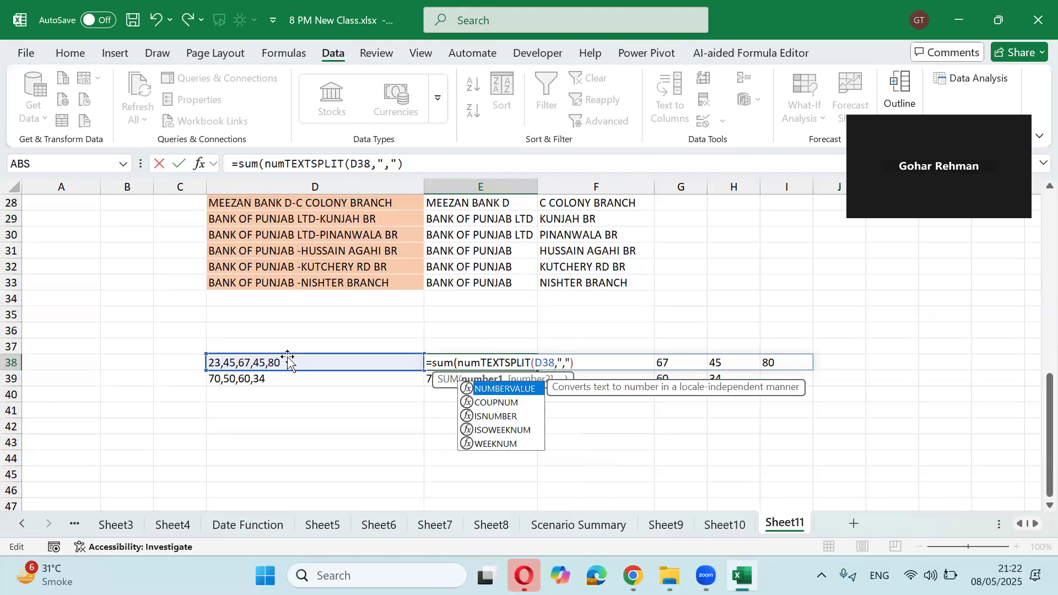
{"action": "key", "text": "Tab"}
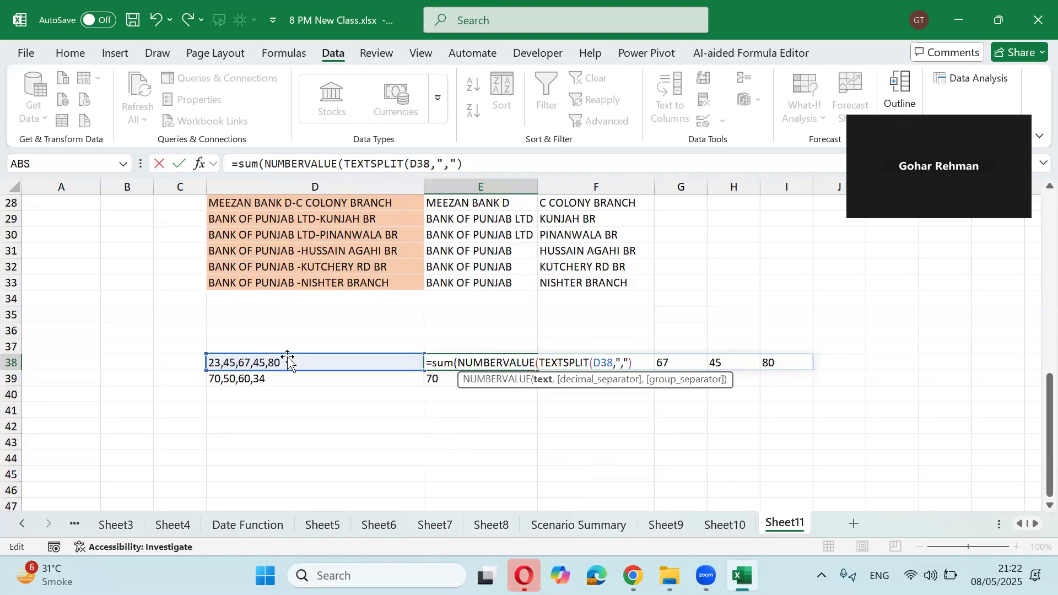
{"action": "key", "text": "Left"}
{"action": "key", "text": "Left"}
{"action": "key", "text": "Left"}
{"action": "key", "text": "Left"}
{"action": "key", "text": "Right"}
{"action": "key", "text": "Right"}
{"action": "key", "text": "Right"}
{"action": "key", "text": "Right"}
{"action": "type", "text": ")"}
{"action": "key", "text": "Return"}
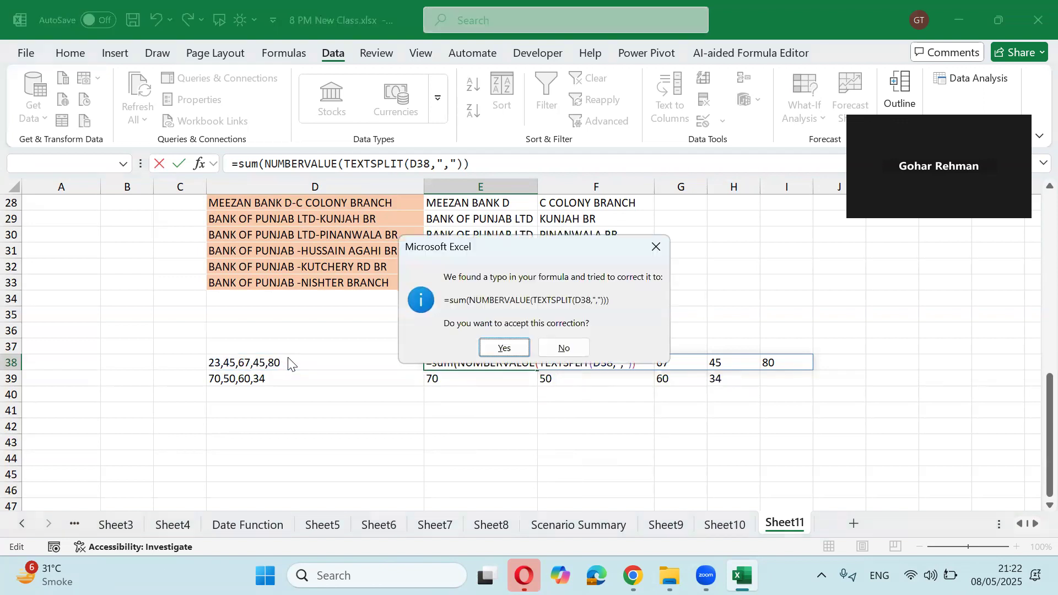
{"action": "key", "text": "Return"}
{"action": "key", "text": "shift+Down"}
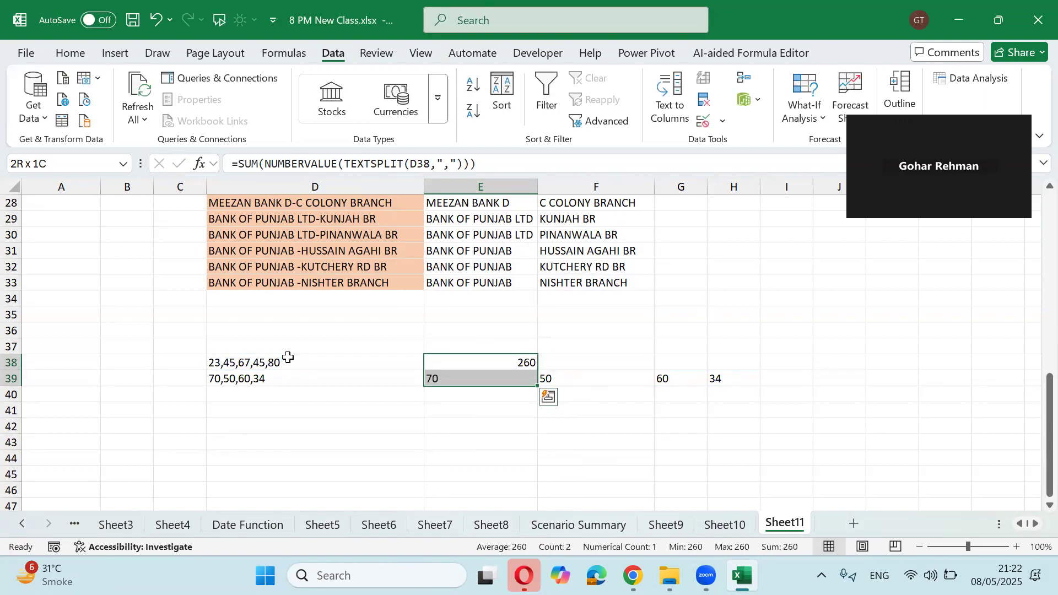
{"action": "key", "text": "ctrl+d"}
{"action": "key", "text": "shift+Up"}
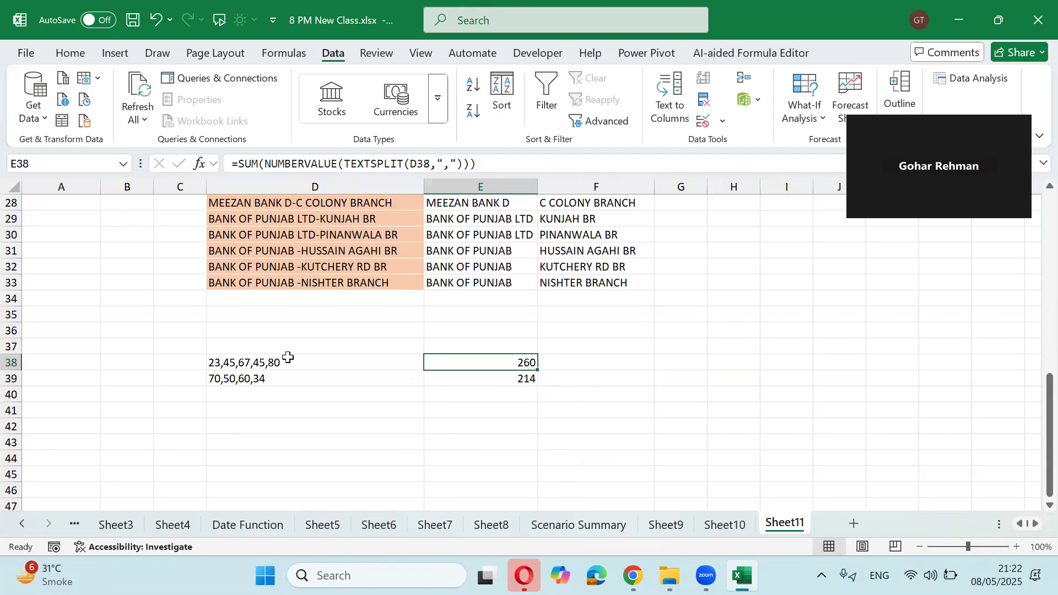
Replace the number string in D38 with 10,10 to test the total in E38.
{"action": "left_click", "coordinate": [287, 357]}
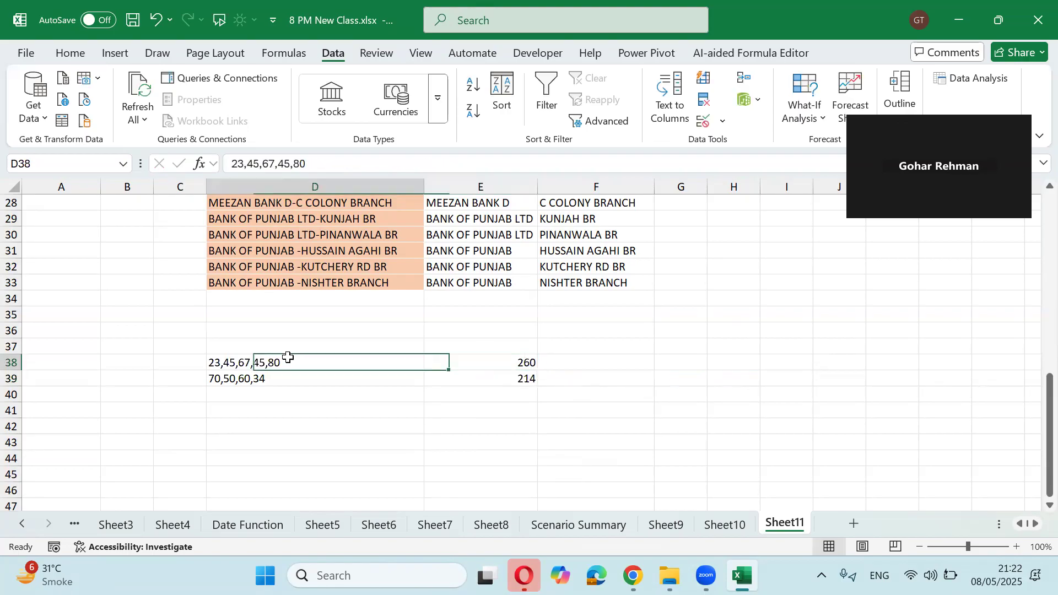
{"action": "type", "text": "10"}
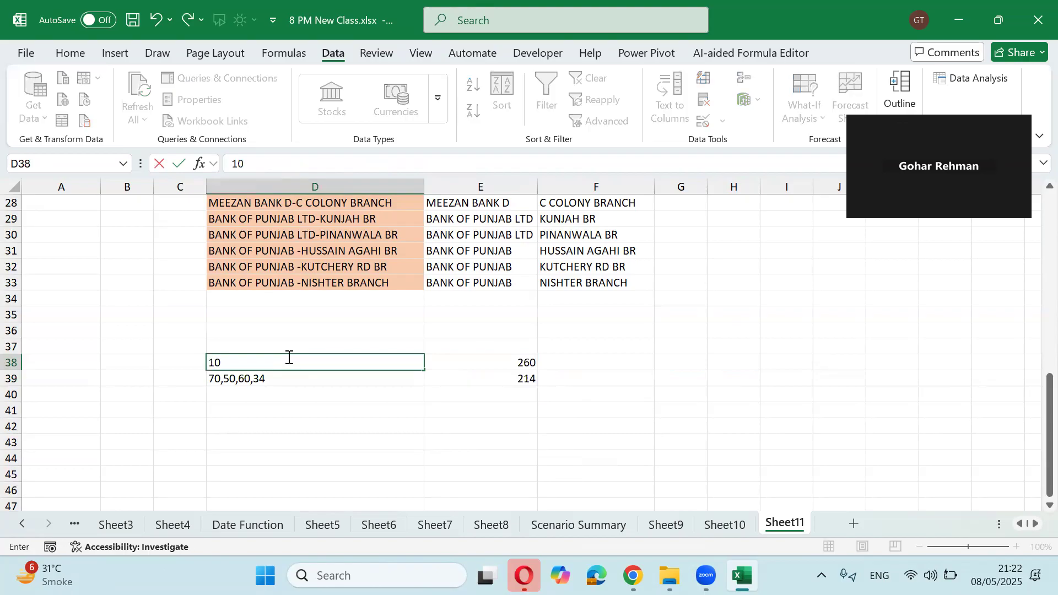
{"action": "type", "text": ",10"}
{"action": "key", "text": "ctrl+Return"}
{"action": "key", "text": "Right"}
{"action": "key", "text": "Left"}
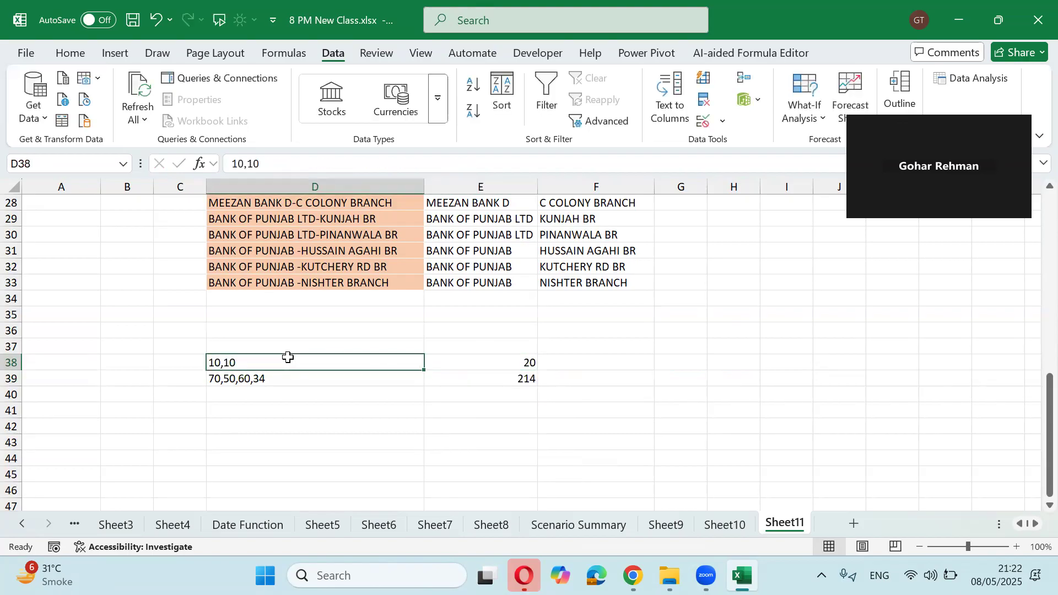
Extend the number string in D38 with another 10 and a 100, making it 10,10,10,100.
{"action": "double_click", "coordinate": [288, 357]}
{"action": "type", "text": ",10"}
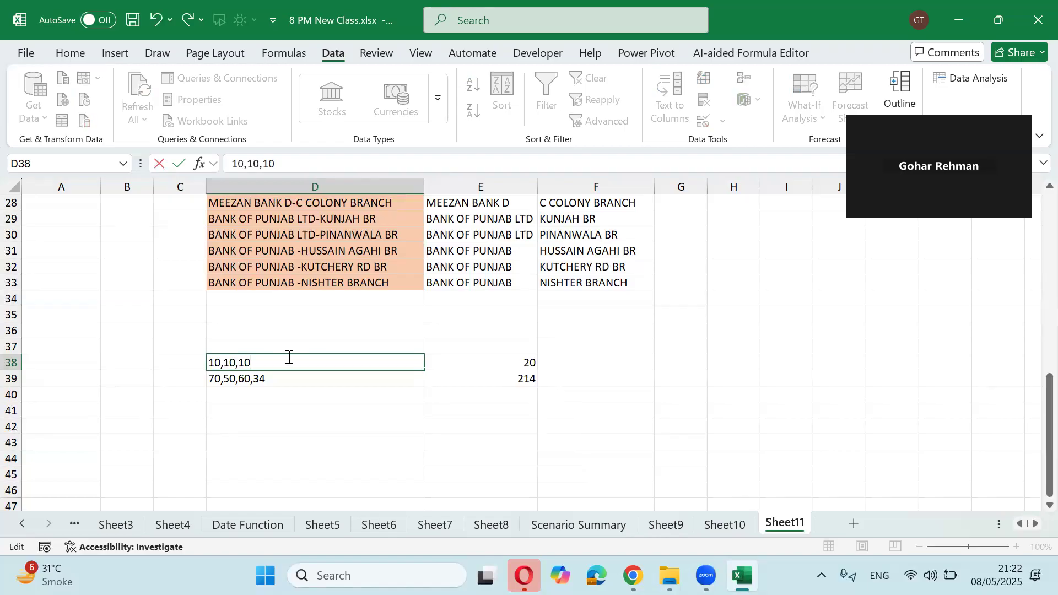
{"action": "key", "text": "ctrl+Return"}
{"action": "key", "text": "Right"}
{"action": "key", "text": "Left"}
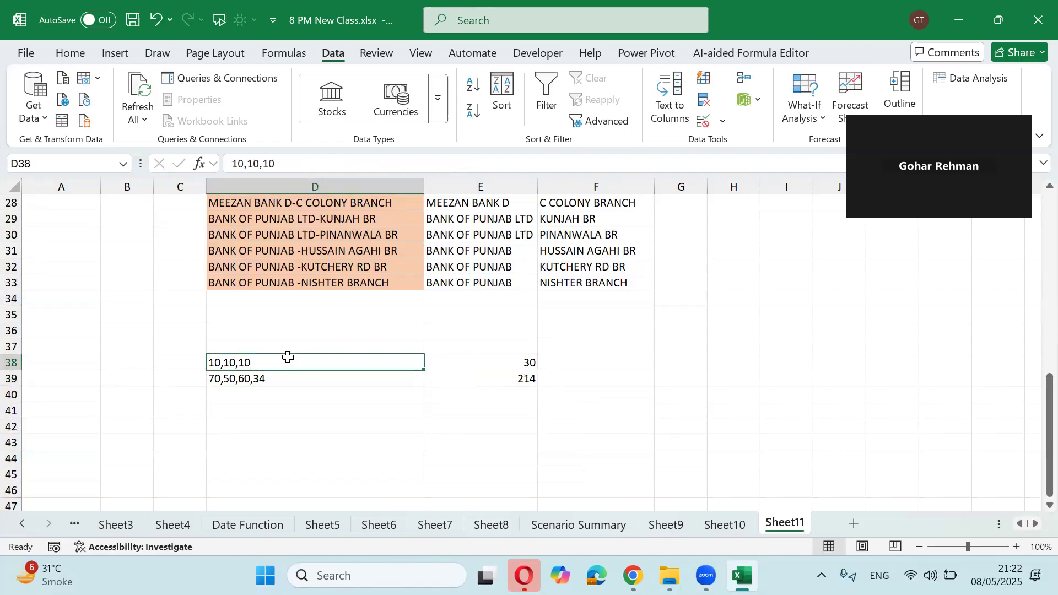
{"action": "double_click", "coordinate": [287, 357]}
{"action": "type", "text": ",100"}
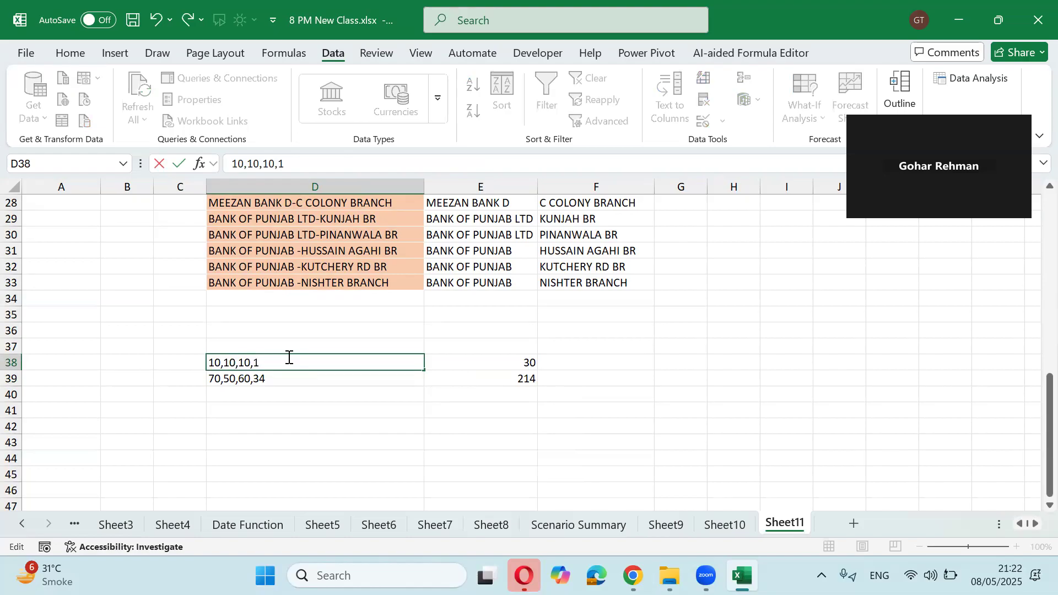
{"action": "key", "text": "Return"}
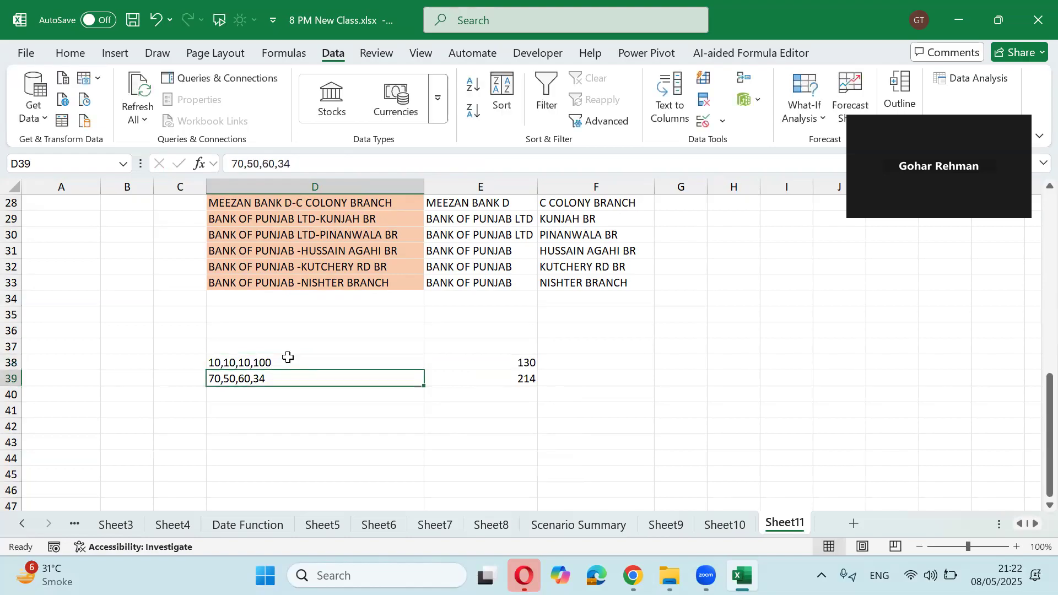
Replace NUMBERVALUE with a double minus in E38, giving =SUM(--(TEXTSPLIT(D38,","))), and fill the formula down to E39.
{"action": "key", "text": "Up"}
{"action": "key", "text": "Right"}
{"action": "key", "text": "F2"}
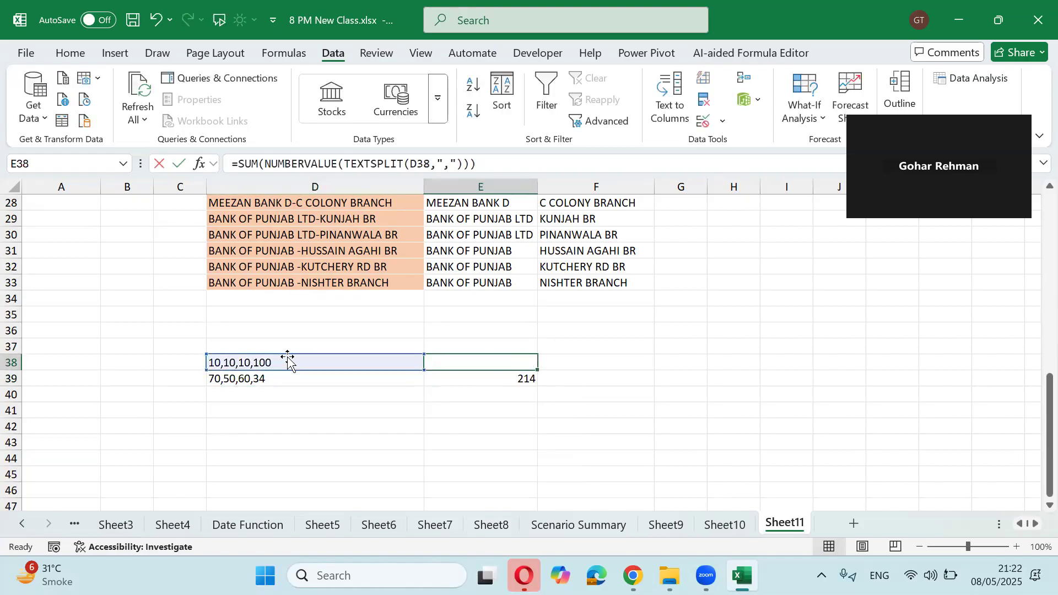
{"action": "key", "text": "Left"}
{"action": "key", "text": "Left"}
{"action": "key", "text": "Left"}
{"action": "key", "text": "Left"}
{"action": "key", "text": "Left"}
{"action": "key", "text": "Left"}
{"action": "key", "text": "Left"}
{"action": "key", "text": "Left"}
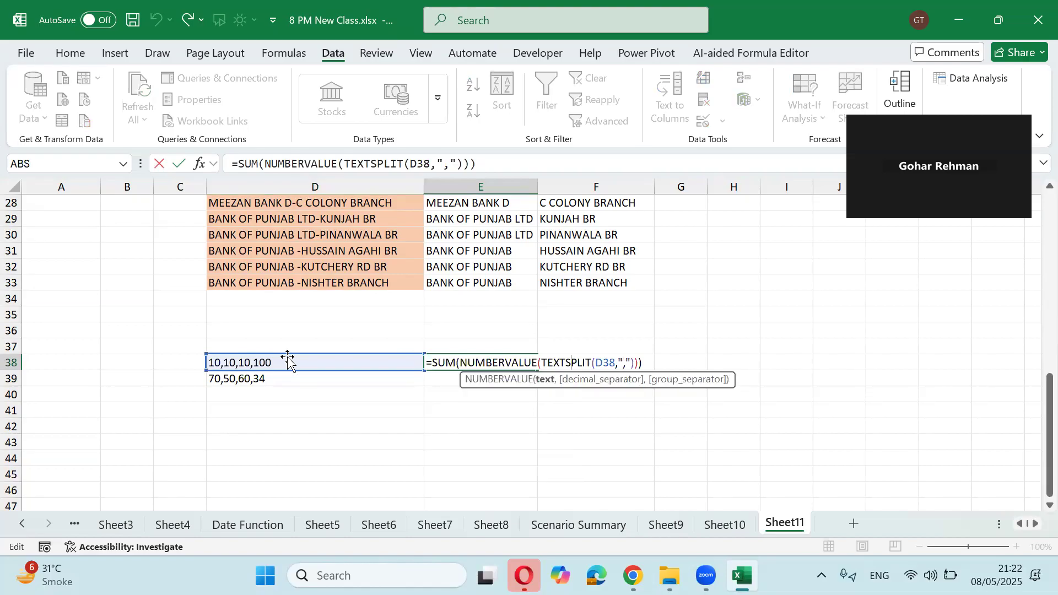
{"action": "key", "text": "Left"}
{"action": "key", "text": "shift+Left"}
{"action": "key", "text": "shift+Left"}
{"action": "key", "text": "shift+Left"}
{"action": "key", "text": "shift+Left"}
{"action": "key", "text": "shift+Left"}
{"action": "key", "text": "shift+Left"}
{"action": "key", "text": "shift+Left"}
{"action": "key", "text": "shift+Left"}
{"action": "key", "text": "shift+Left"}
{"action": "key", "text": "shift+Left"}
{"action": "key", "text": "shift+Left"}
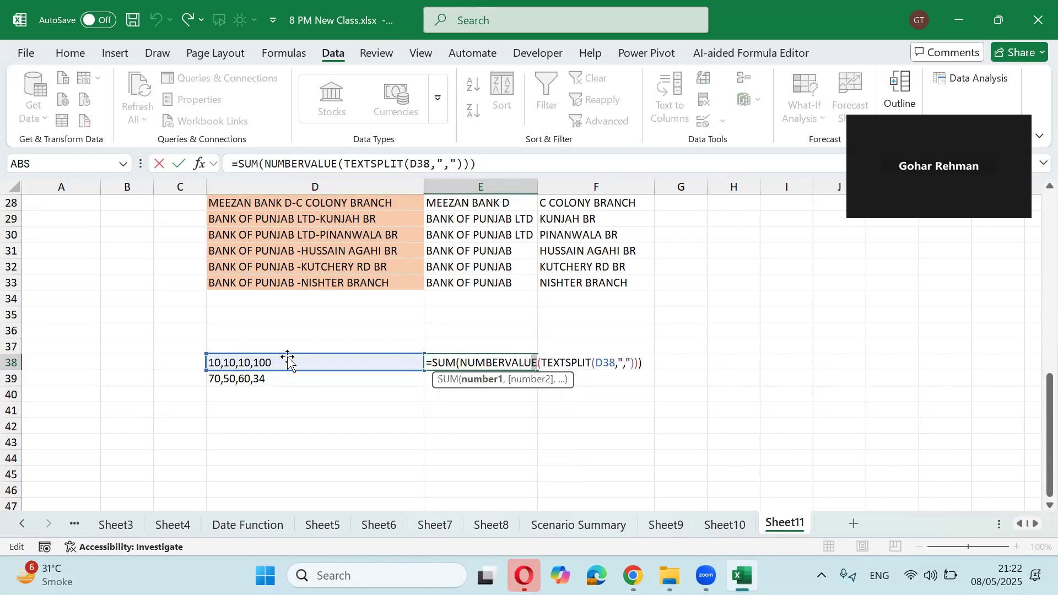
{"action": "type", "text": "--"}
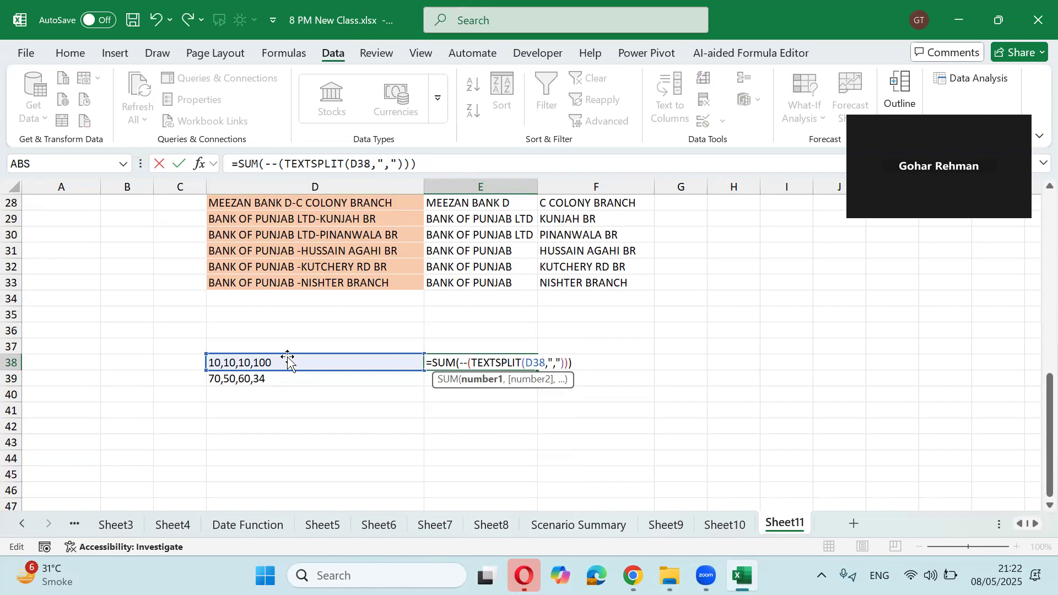
{"action": "key", "text": "ctrl+Return"}
{"action": "key", "text": "shift+Down"}
{"action": "key", "text": "shift+Up"}
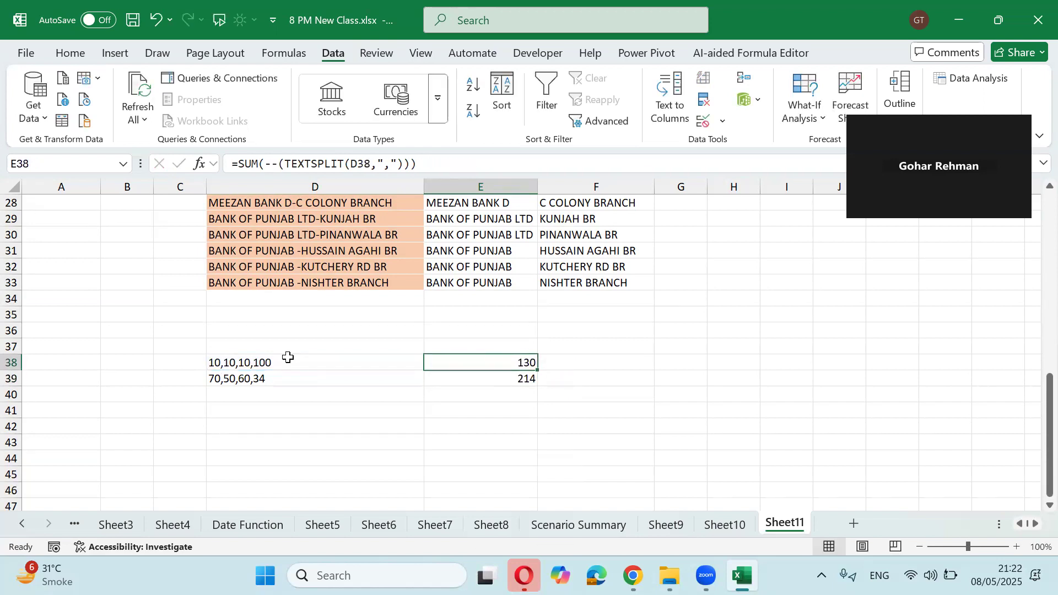
Examine the double minus before TEXTSPLIT in the E38 formula and compare the totals with the number strings in column D.
{"action": "key", "text": "F2"}
{"action": "key", "text": "Left"}
{"action": "key", "text": "Left"}
{"action": "key", "text": "Left"}
{"action": "key", "text": "Left"}
{"action": "key", "text": "Left"}
{"action": "key", "text": "Left"}
{"action": "key", "text": "Left"}
{"action": "key", "text": "Left"}
{"action": "key", "text": "Left"}
{"action": "key", "text": "Left"}
{"action": "key", "text": "Left"}
{"action": "key", "text": "Left"}
{"action": "key", "text": "Left"}
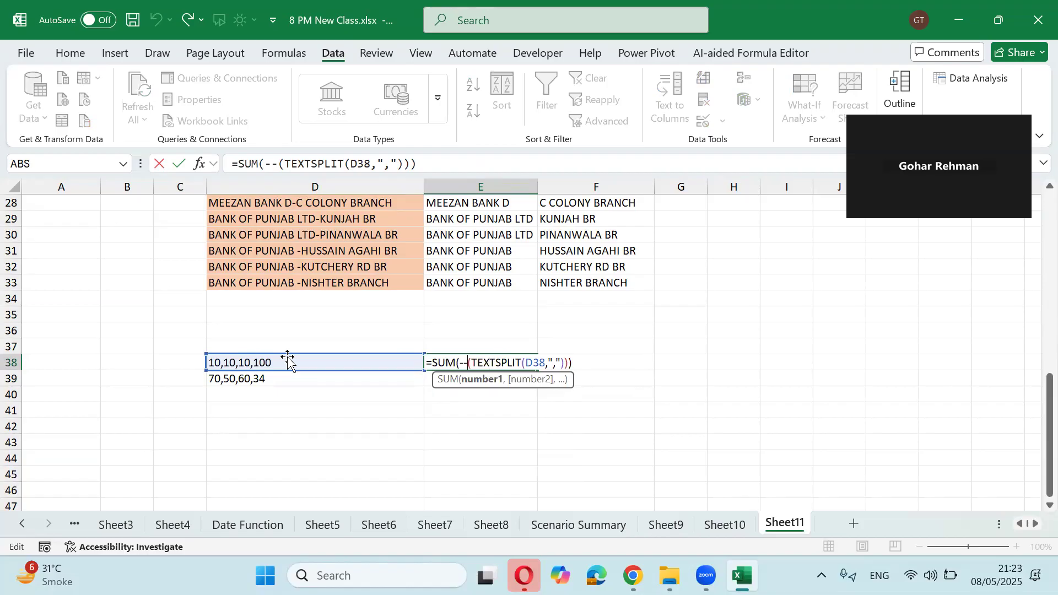
{"action": "key", "text": "Return"}
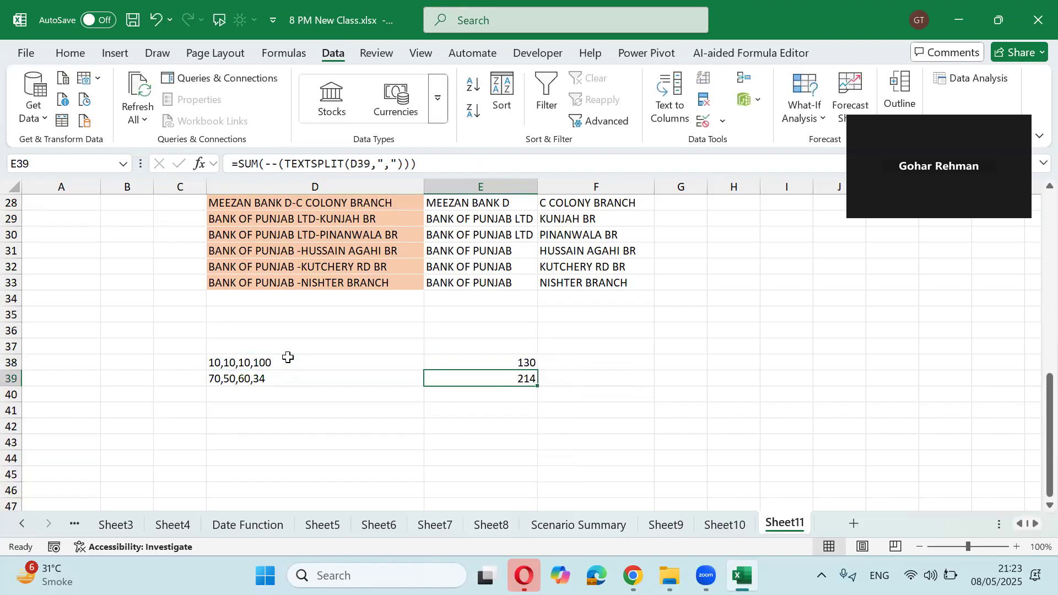
{"action": "key", "text": "Up"}
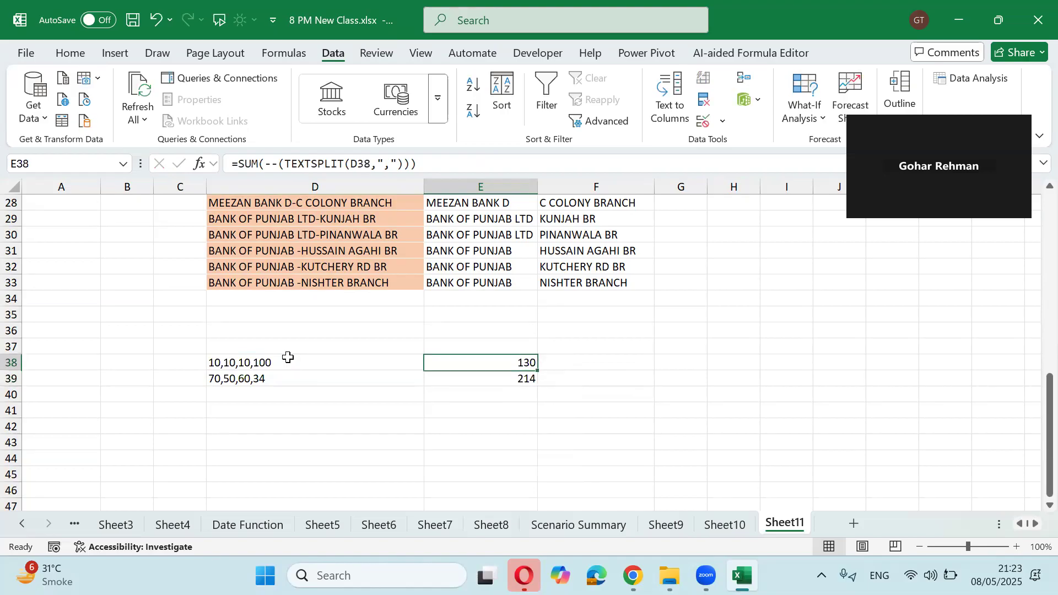
{"action": "key", "text": "F2"}
{"action": "key", "text": "Left"}
{"action": "key", "text": "Left"}
{"action": "key", "text": "Left"}
{"action": "key", "text": "Left"}
{"action": "key", "text": "Left"}
{"action": "key", "text": "Left"}
{"action": "key", "text": "Left"}
{"action": "key", "text": "Left"}
{"action": "key", "text": "Left"}
{"action": "key", "text": "Left"}
{"action": "key", "text": "Left"}
{"action": "key", "text": "Left"}
{"action": "key", "text": "Left"}
{"action": "key", "text": "Left"}
{"action": "key", "text": "Left"}
{"action": "key", "text": "Left"}
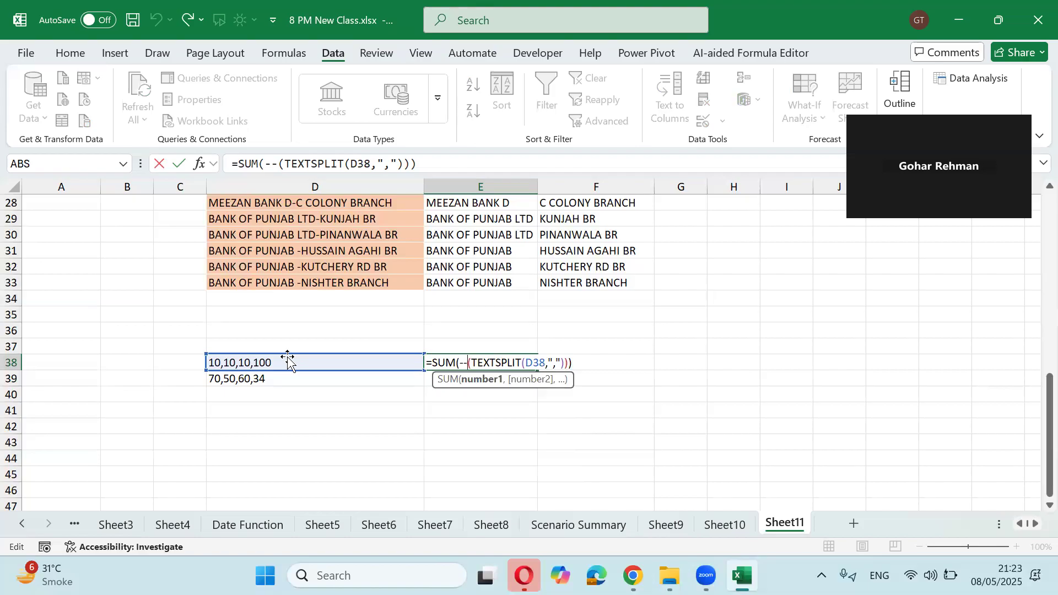
{"action": "key", "text": "Return"}
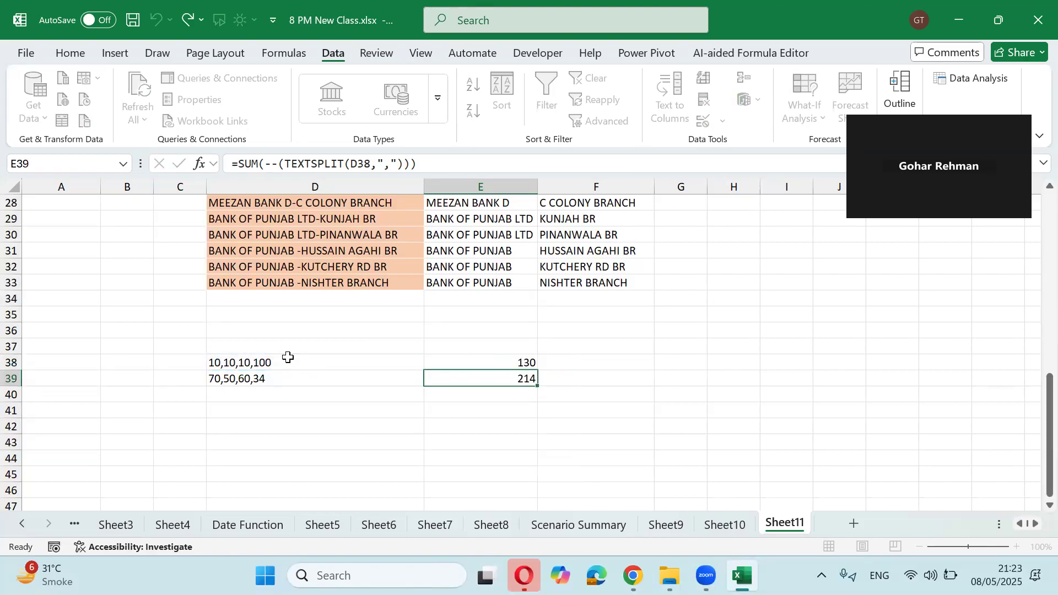
{"action": "left_click", "coordinate": [288, 358]}
{"action": "key", "text": "shift+Down"}
{"action": "key", "text": "Right"}
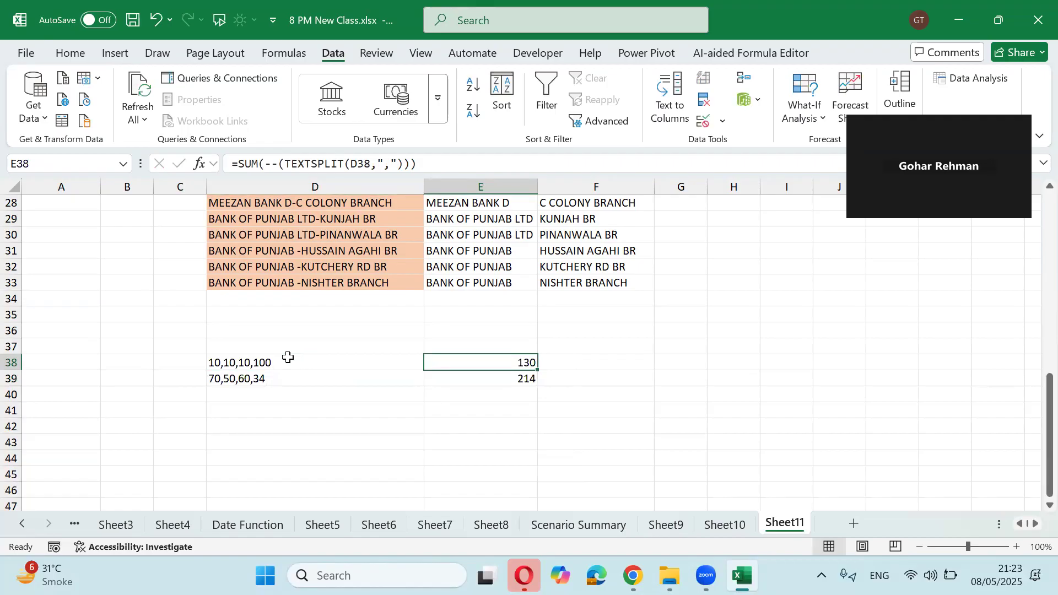
Start Text to Columns on the client names in D16:D33 and choose the Fixed width data type.
{"action": "scroll", "coordinate": [338, 392], "scroll_direction": "up", "scroll_amount": 5}
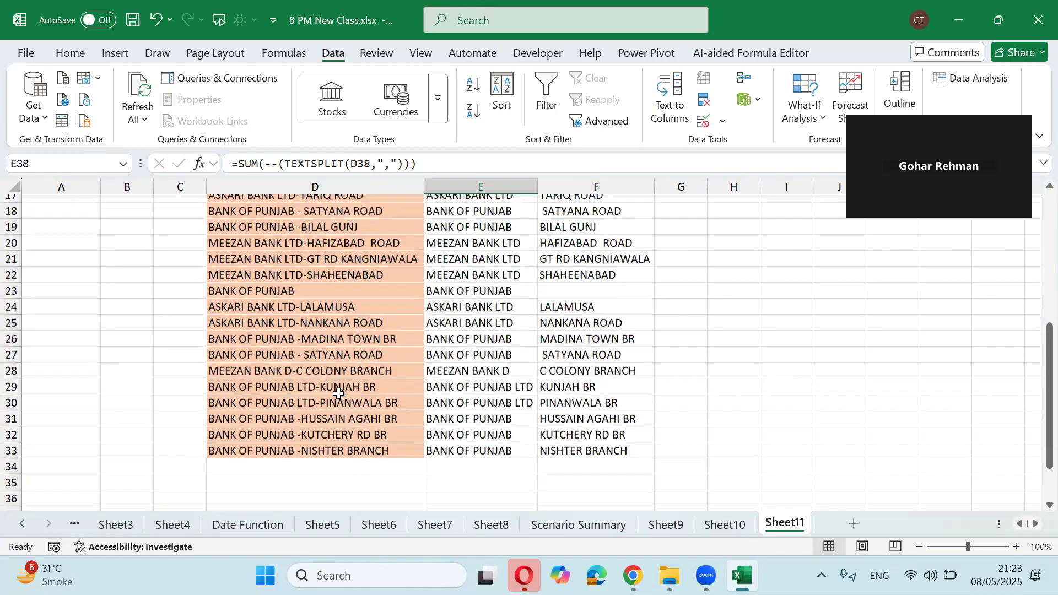
{"action": "scroll", "coordinate": [338, 394], "scroll_direction": "up", "scroll_amount": 2}
{"action": "scroll", "coordinate": [334, 364], "scroll_direction": "down", "scroll_amount": 1}
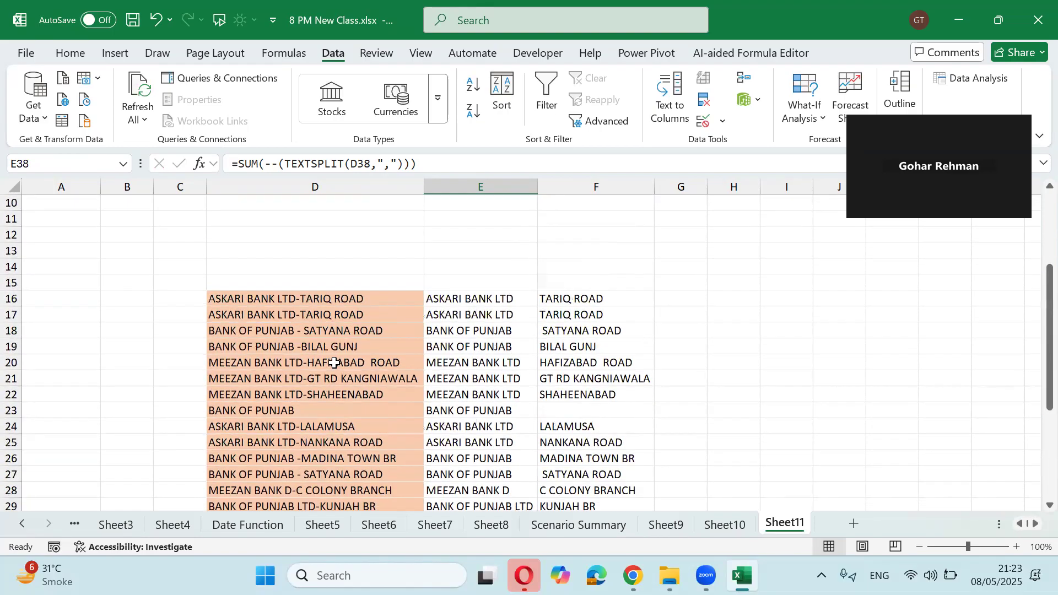
{"action": "scroll", "coordinate": [334, 363], "scroll_direction": "down", "scroll_amount": 1}
{"action": "left_click_drag", "start_coordinate": [303, 241], "coordinate": [318, 483]}
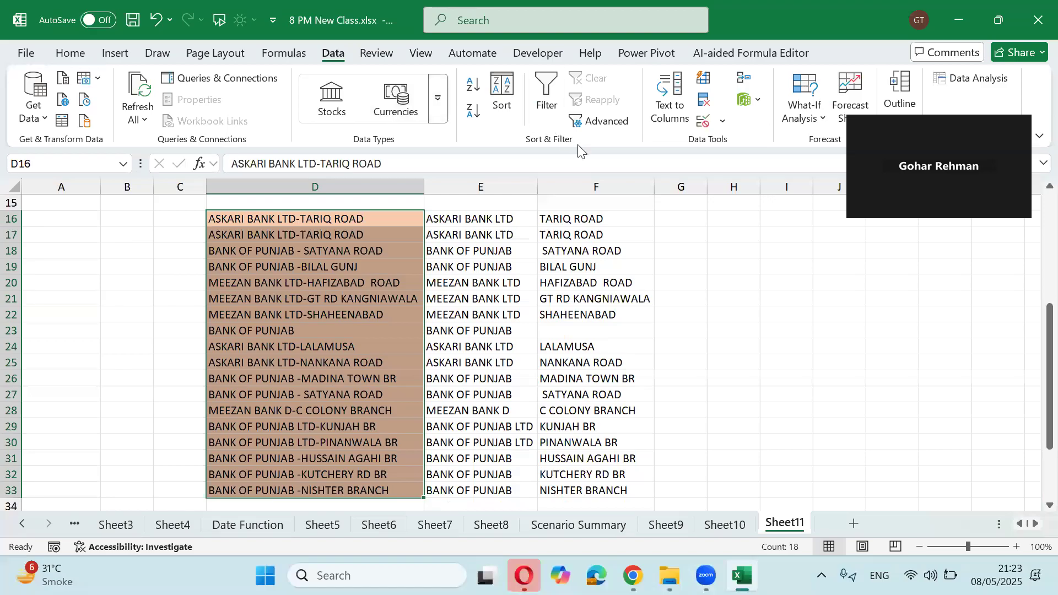
{"action": "left_click", "coordinate": [670, 94]}
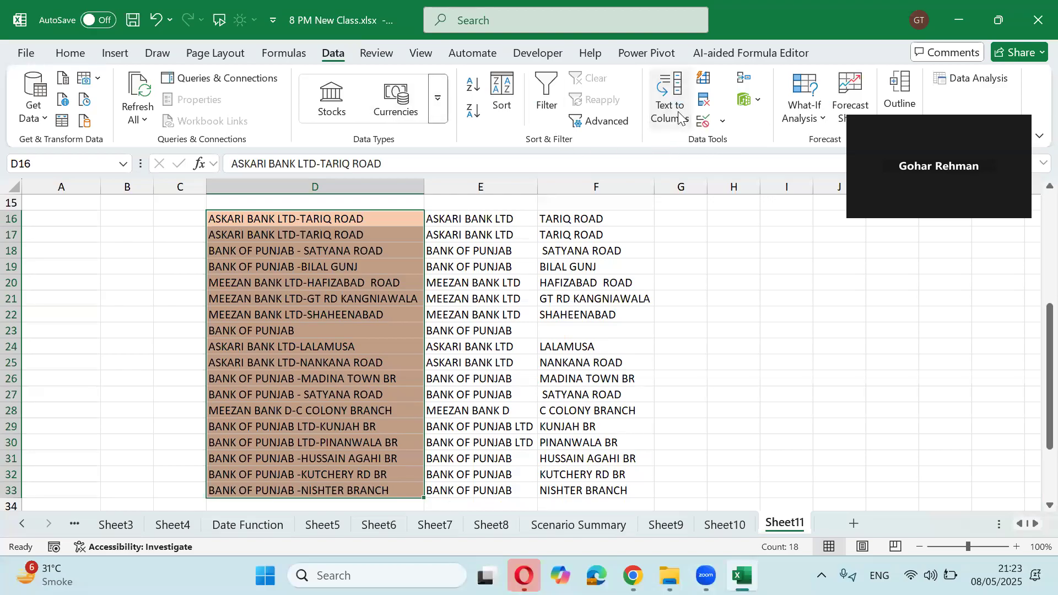
{"action": "left_click_drag", "start_coordinate": [560, 105], "coordinate": [532, 93]}
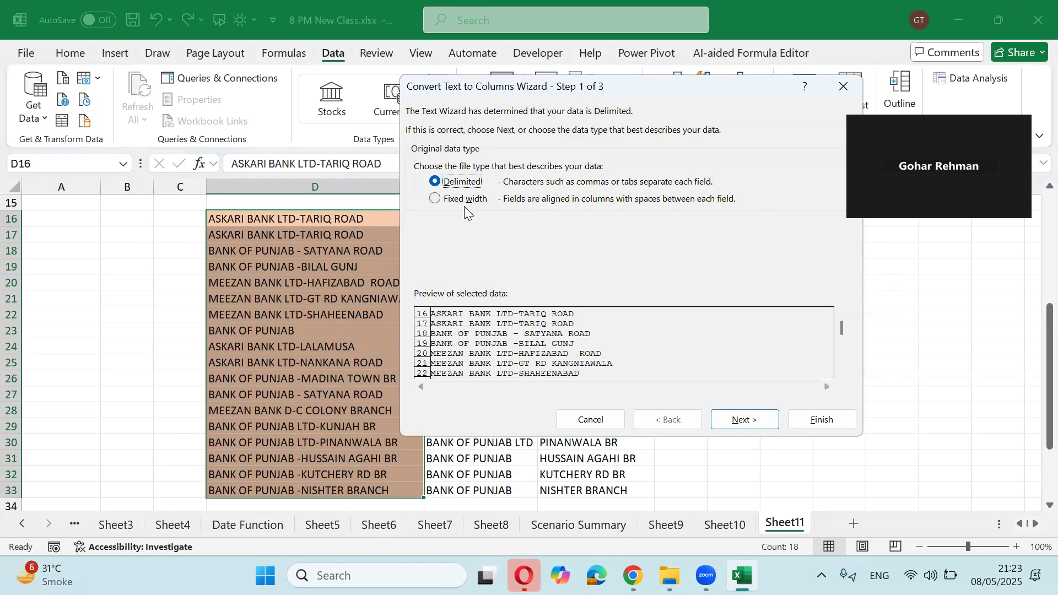
{"action": "left_click", "coordinate": [463, 201]}
{"action": "left_click", "coordinate": [729, 418]}
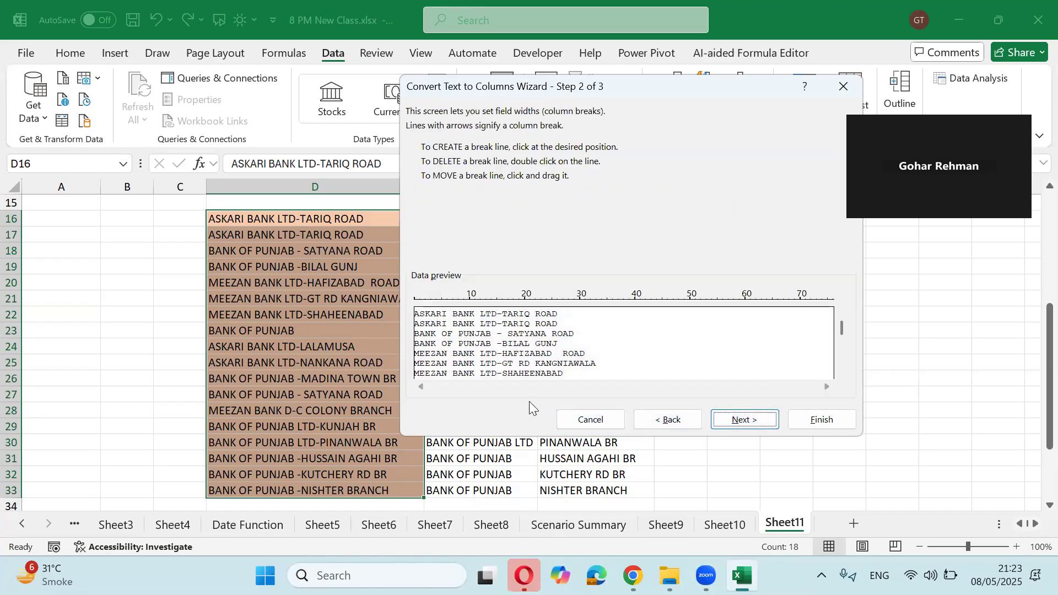
Place column breaks at about characters 7 and 16 in the data preview and proceed to the column data format settings.
{"action": "left_click", "coordinate": [454, 356]}
{"action": "left_click", "coordinate": [501, 356]}
{"action": "left_click_drag", "start_coordinate": [606, 88], "coordinate": [484, 105]}
{"action": "left_click", "coordinate": [621, 435]}
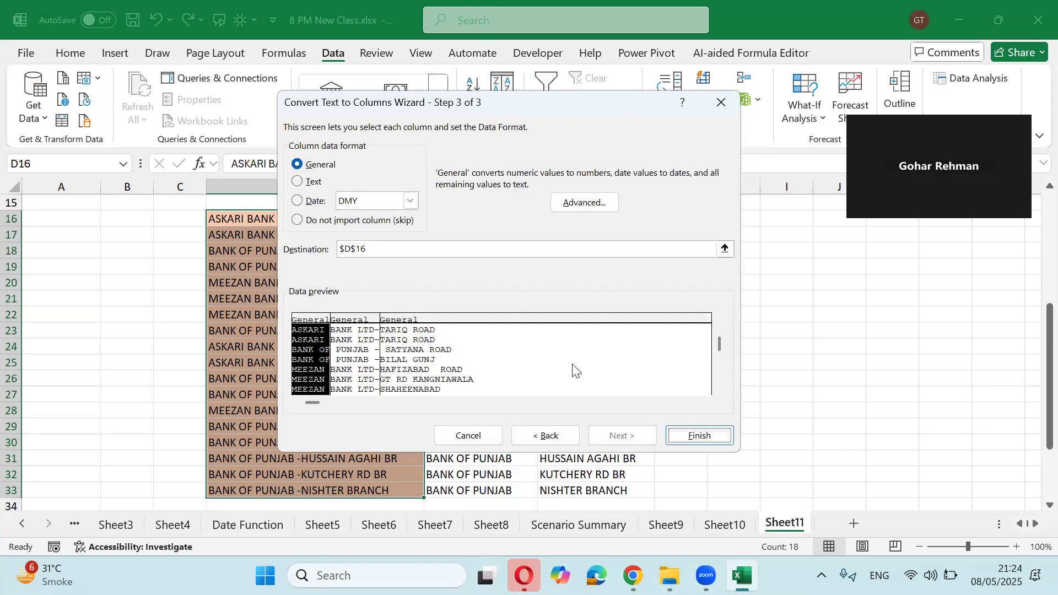
Set the split's destination to G16, finish the Text to Columns conversion, and slightly widen column H.
{"action": "left_click_drag", "start_coordinate": [536, 107], "coordinate": [215, 186]}
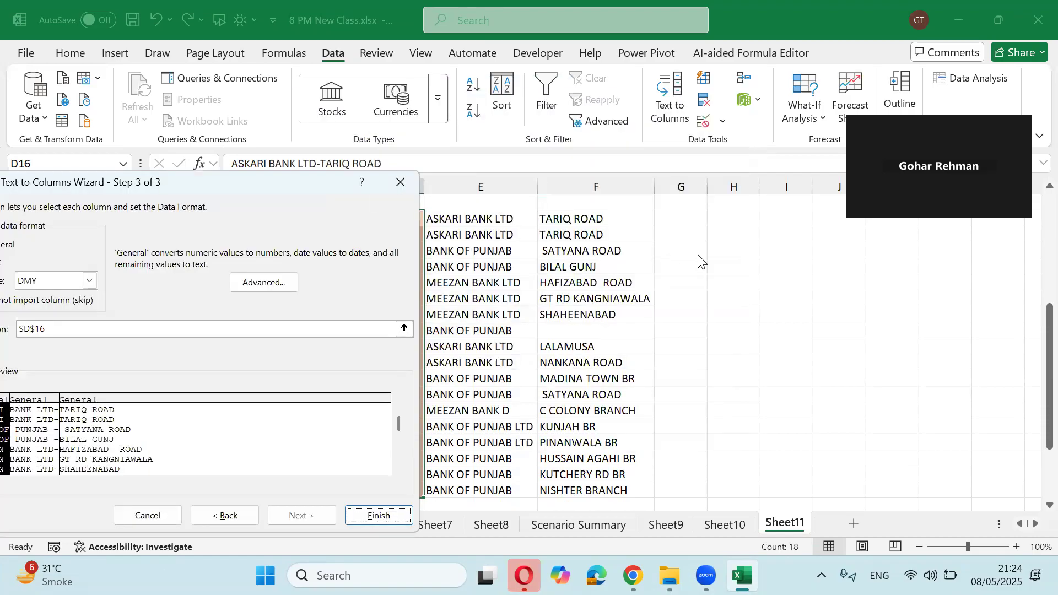
{"action": "left_click", "coordinate": [404, 330]}
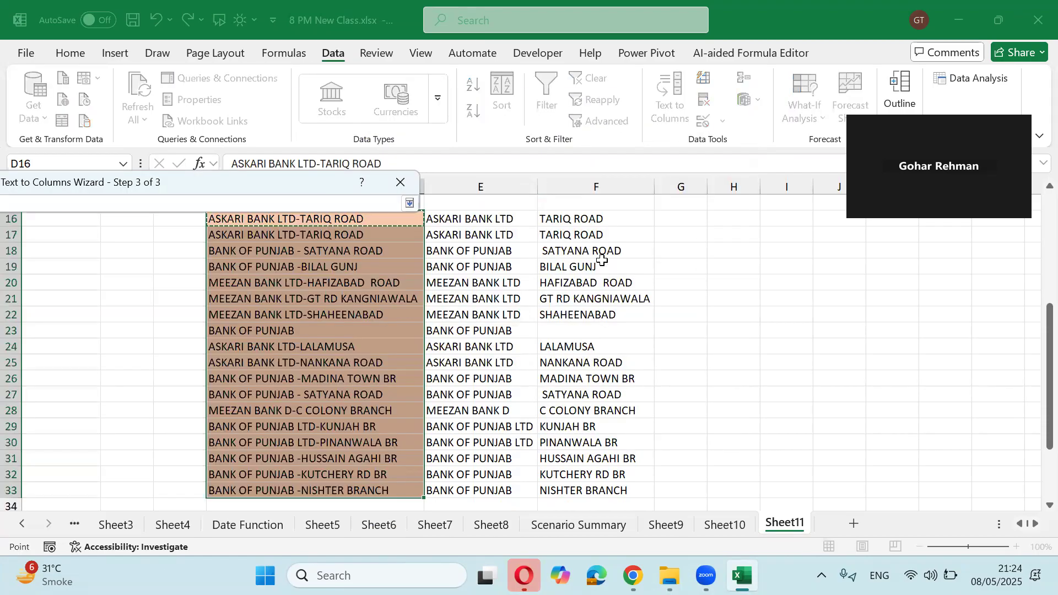
{"action": "left_click", "coordinate": [679, 220]}
{"action": "key", "text": "Return"}
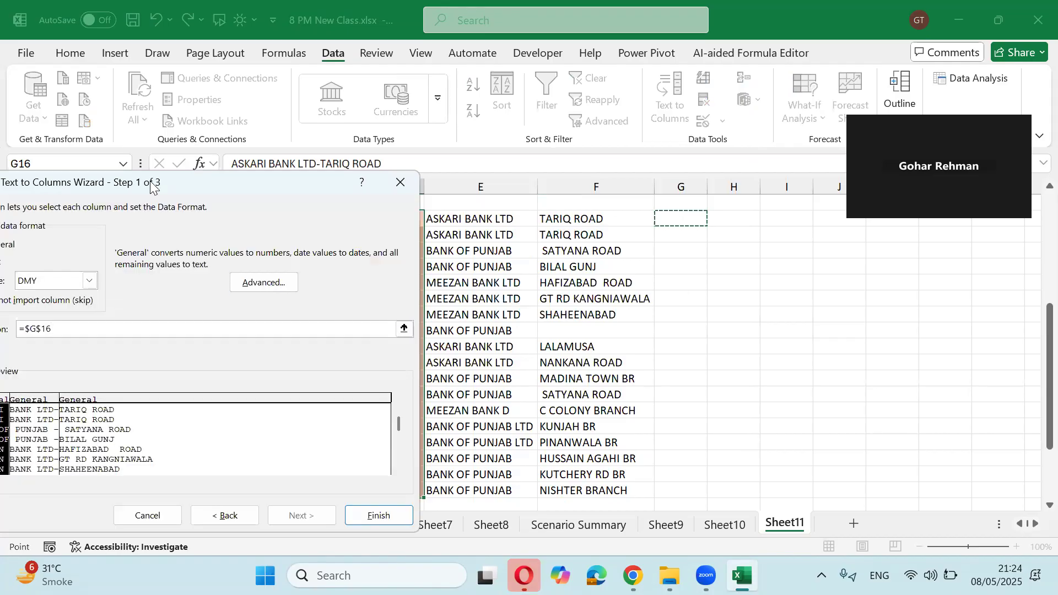
{"action": "left_click_drag", "start_coordinate": [152, 188], "coordinate": [234, 215]}
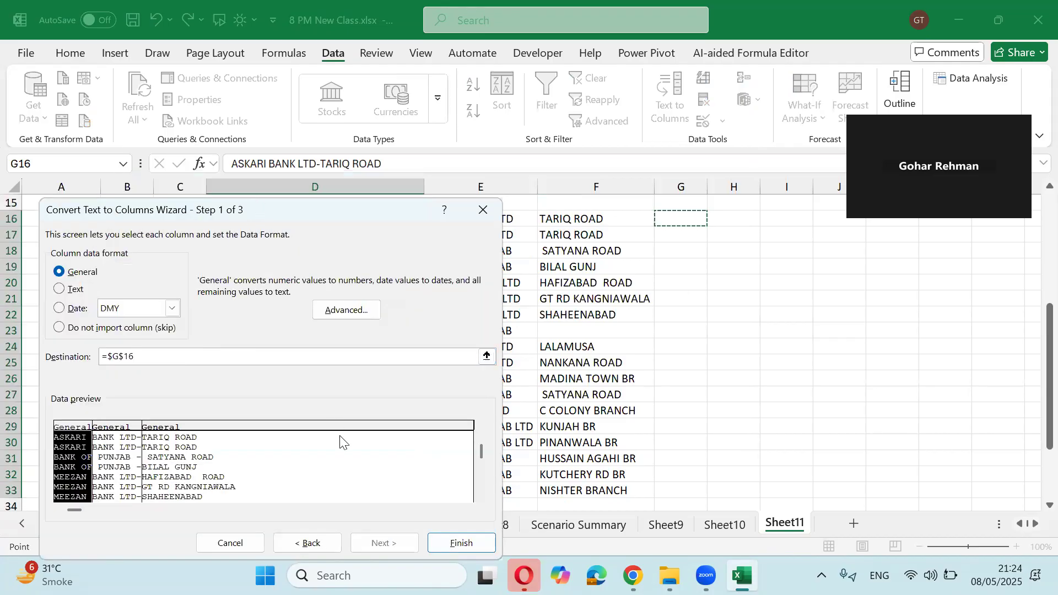
{"action": "left_click", "coordinate": [458, 478]}
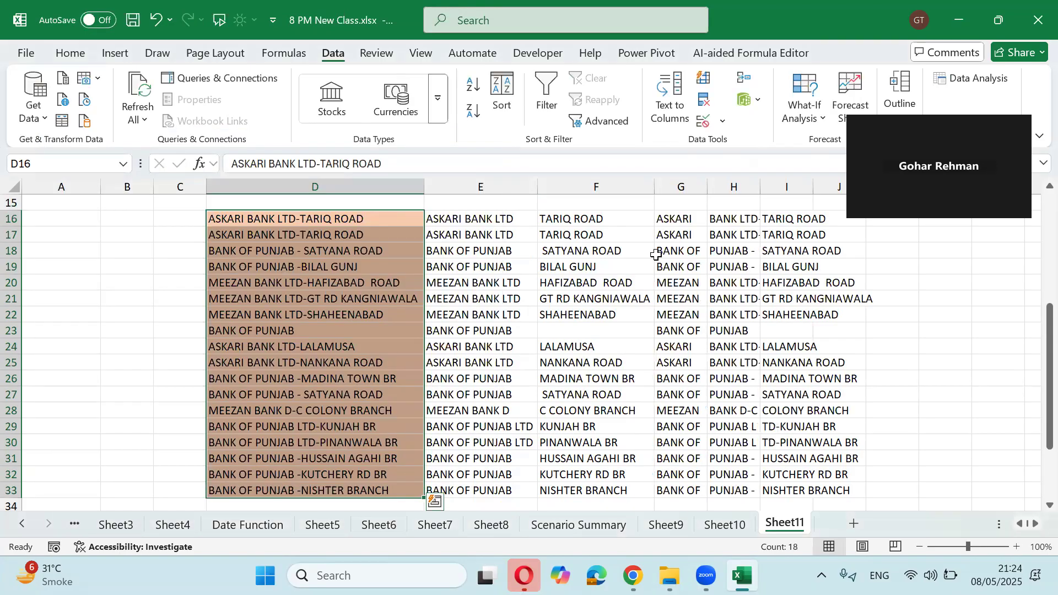
{"action": "left_click", "coordinate": [669, 235]}
{"action": "left_click_drag", "start_coordinate": [760, 181], "coordinate": [766, 182]}
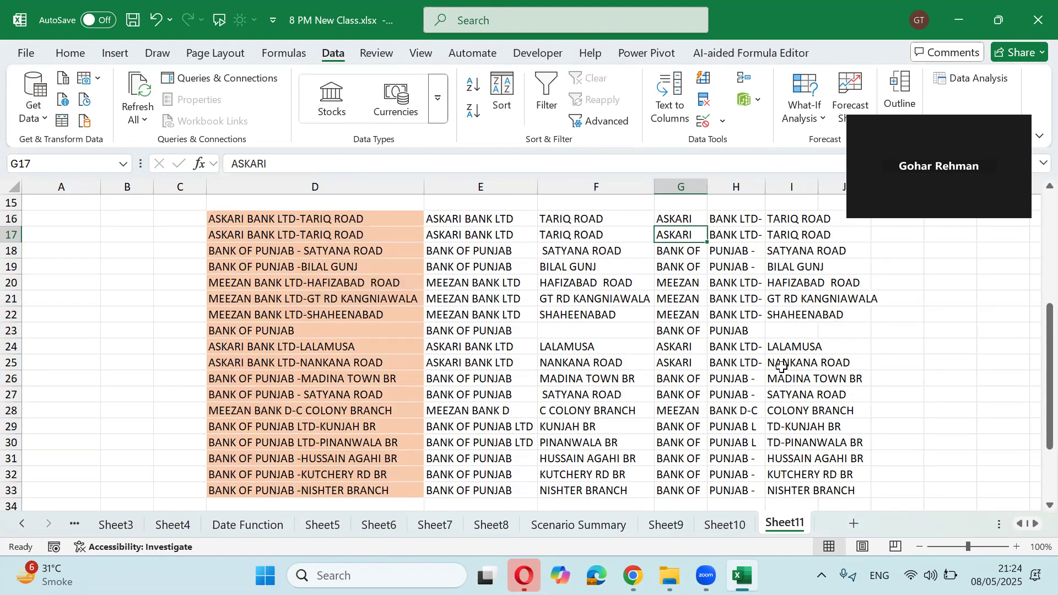
Copy the client names in D16:D33 and paste them below the number strings, starting at D43.
{"action": "key", "text": "Up"}
{"action": "key", "text": "Up"}
{"action": "key", "text": "Left"}
{"action": "key", "text": "Left"}
{"action": "key", "text": "Left"}
{"action": "key", "text": "Down"}
{"action": "key", "text": "ctrl+shift+Down"}
{"action": "key", "text": "ctrl+c"}
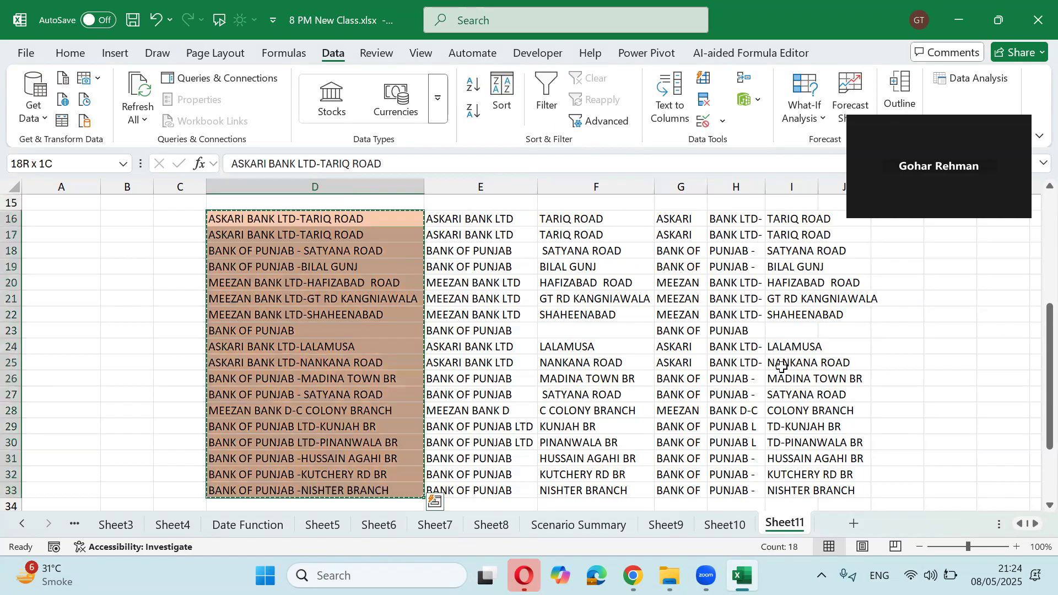
{"action": "key", "text": "Down"}
{"action": "key", "text": "Down"}
{"action": "key", "text": "Down"}
{"action": "key", "text": "Down"}
{"action": "key", "text": "Down"}
{"action": "key", "text": "Down"}
{"action": "key", "text": "Down"}
{"action": "key", "text": "Down"}
{"action": "key", "text": "Down"}
{"action": "key", "text": "Down"}
{"action": "key", "text": "Down"}
{"action": "key", "text": "Down"}
{"action": "key", "text": "Down"}
{"action": "key", "text": "Down"}
{"action": "key", "text": "Down"}
{"action": "key", "text": "Down"}
{"action": "key", "text": "Down"}
{"action": "key", "text": "Down"}
{"action": "key", "text": "Down"}
{"action": "key", "text": "Down"}
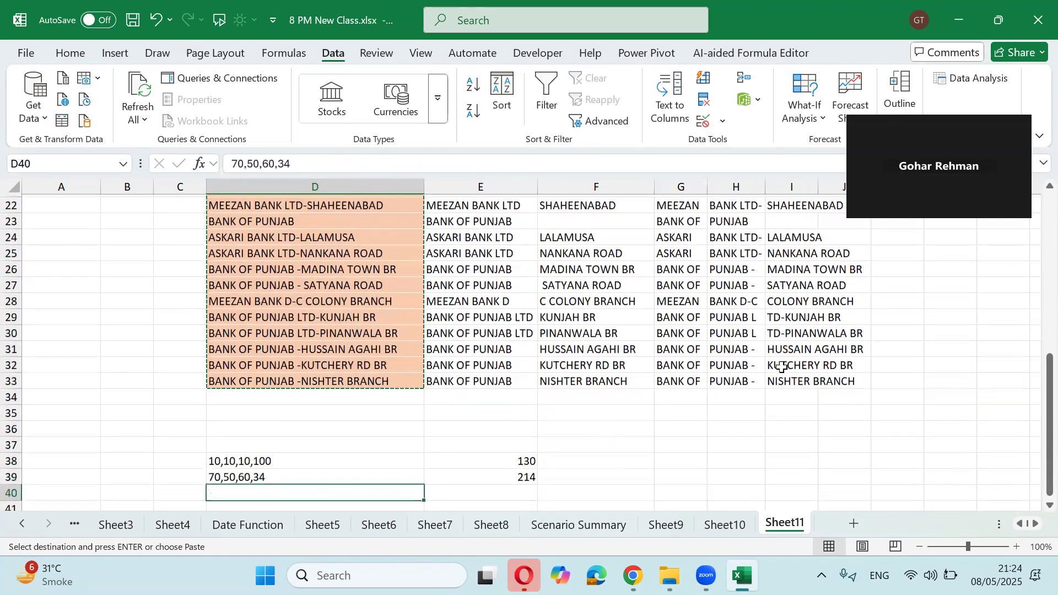
{"action": "key", "text": "Down"}
{"action": "key", "text": "Down"}
{"action": "key", "text": "Down"}
{"action": "key", "text": "Down"}
{"action": "key", "text": "Down"}
{"action": "key", "text": "Down"}
{"action": "key", "text": "Down"}
{"action": "key", "text": "Down"}
{"action": "key", "text": "Down"}
{"action": "key", "text": "Down"}
{"action": "key", "text": "Up"}
{"action": "key", "text": "Up"}
{"action": "key", "text": "Up"}
{"action": "key", "text": "Up"}
{"action": "key", "text": "Up"}
{"action": "key", "text": "Up"}
{"action": "key", "text": "Up"}
{"action": "key", "text": "ctrl+v"}
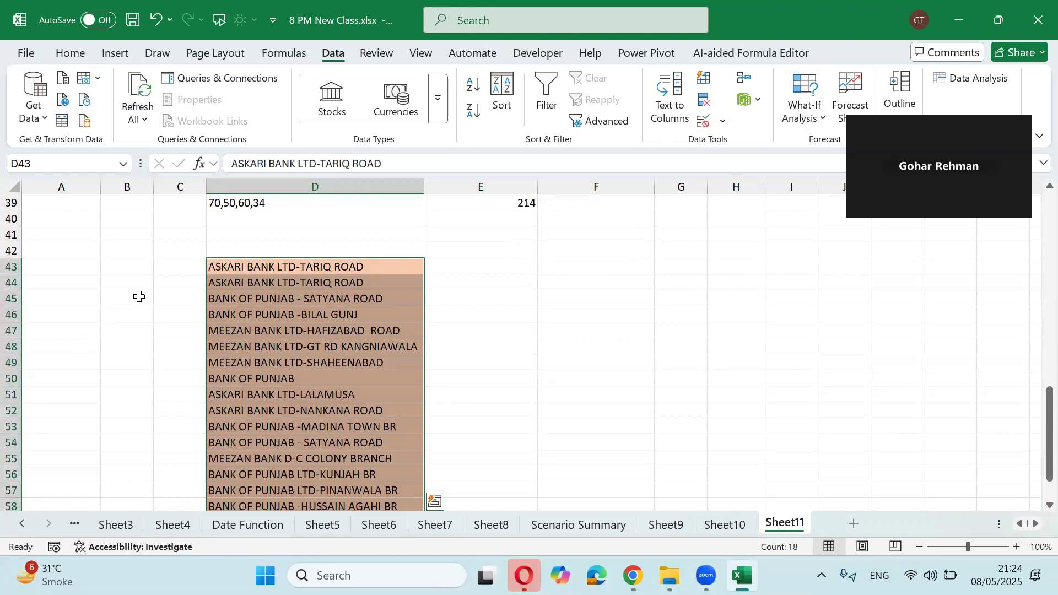
Start Text to Columns on the pasted names in D43:D60 and choose the Fixed width data type.
{"action": "scroll", "coordinate": [259, 327], "scroll_direction": "down", "scroll_amount": 2}
{"action": "scroll", "coordinate": [259, 328], "scroll_direction": "up", "scroll_amount": 2}
{"action": "left_click", "coordinate": [678, 118]}
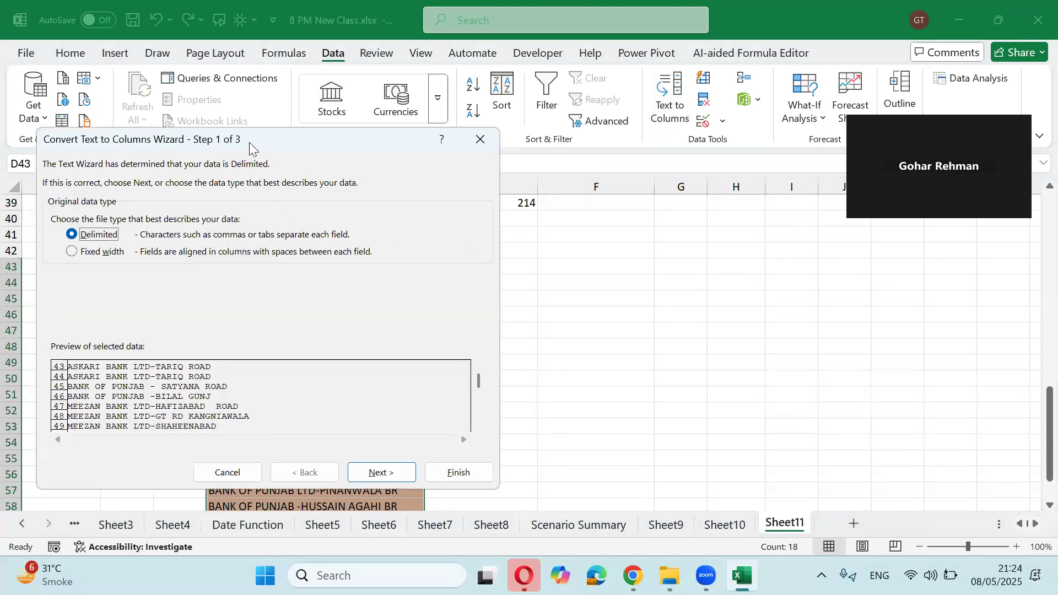
{"action": "left_click_drag", "start_coordinate": [249, 142], "coordinate": [396, 135]}
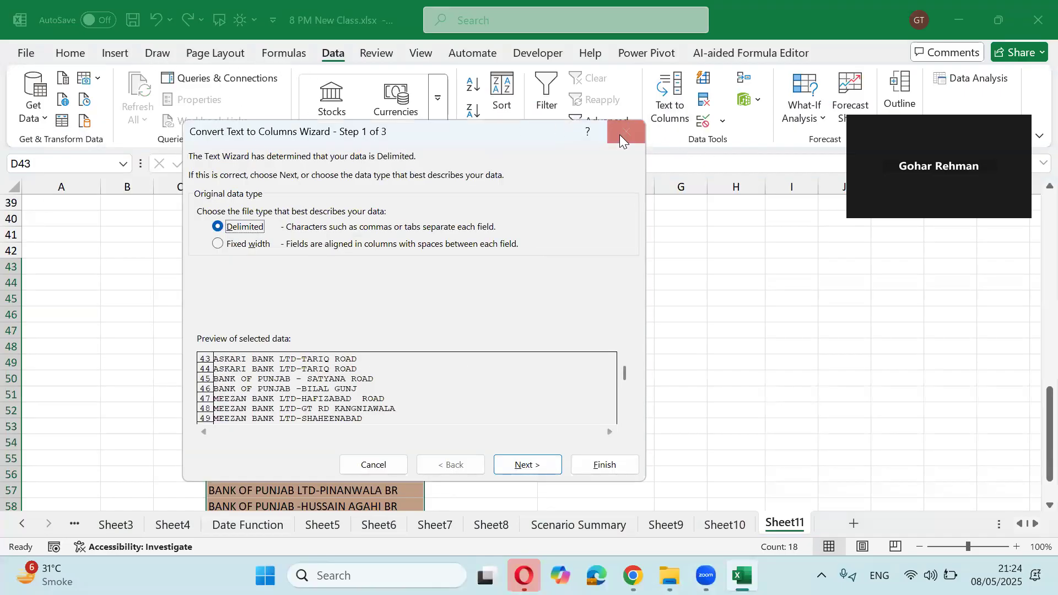
{"action": "left_click", "coordinate": [255, 247]}
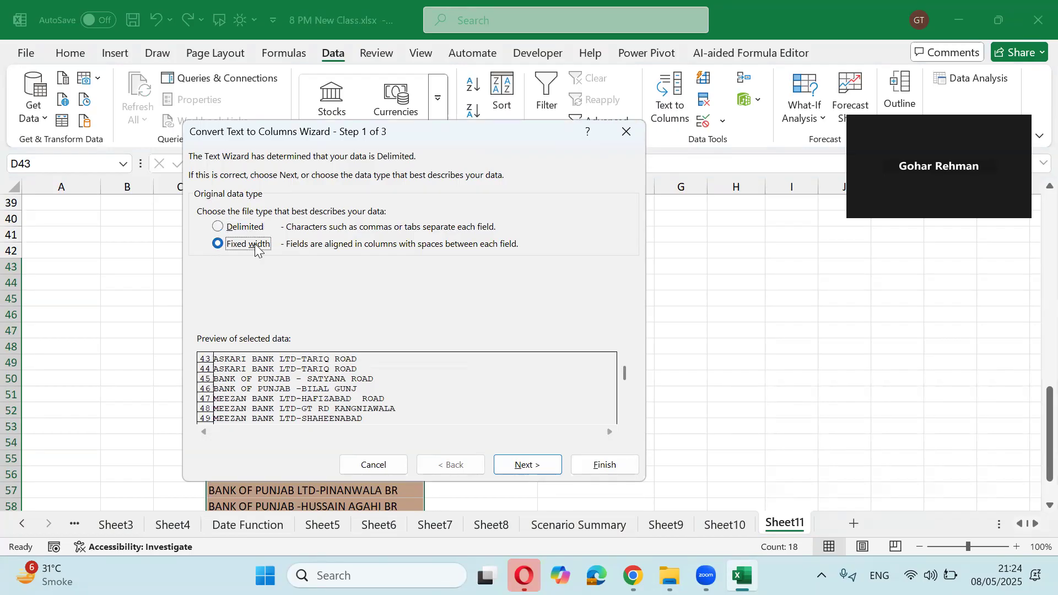
{"action": "left_click", "coordinate": [526, 464]}
Place column breaks at about characters 7 and 15, keeping the hyphen with the branch name, and proceed to the column data format settings.
{"action": "left_click", "coordinate": [235, 402]}
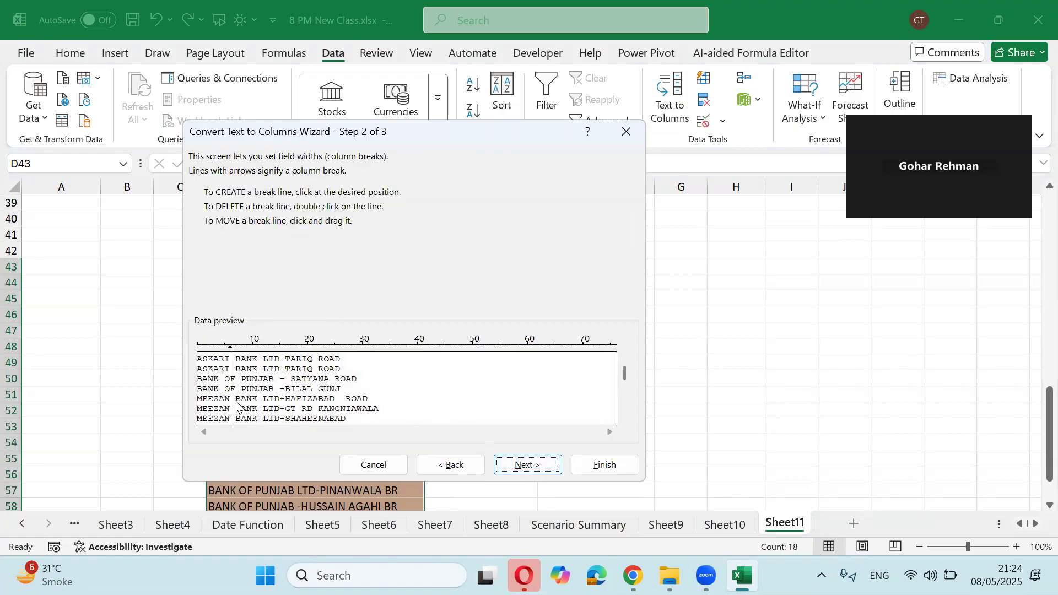
{"action": "double_click", "coordinate": [230, 373]}
{"action": "left_click", "coordinate": [234, 392]}
{"action": "left_click", "coordinate": [279, 380]}
{"action": "left_click", "coordinate": [539, 465]}
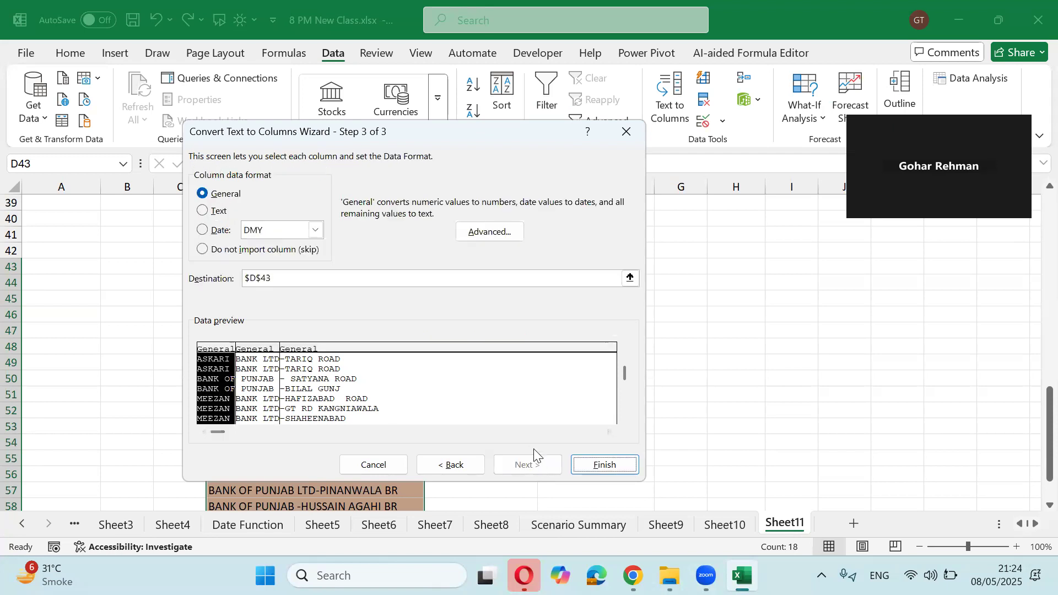
Set the split's destination to E43 and finish the Text to Columns conversion.
{"action": "left_click_drag", "start_coordinate": [457, 148], "coordinate": [472, 379]}
{"action": "left_click", "coordinate": [657, 513]}
{"action": "left_click", "coordinate": [535, 266]}
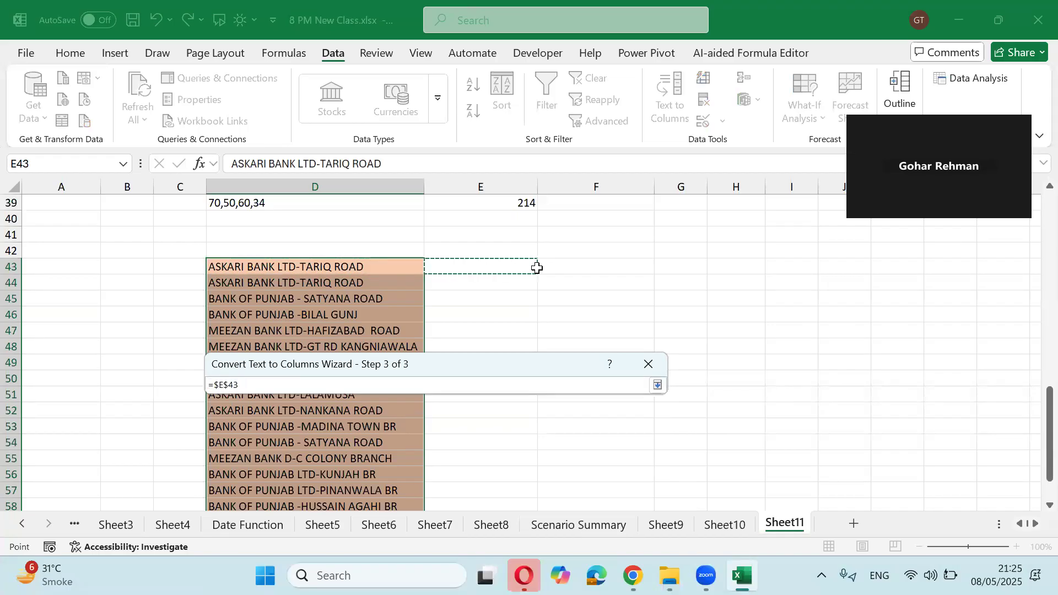
{"action": "key", "text": "Return"}
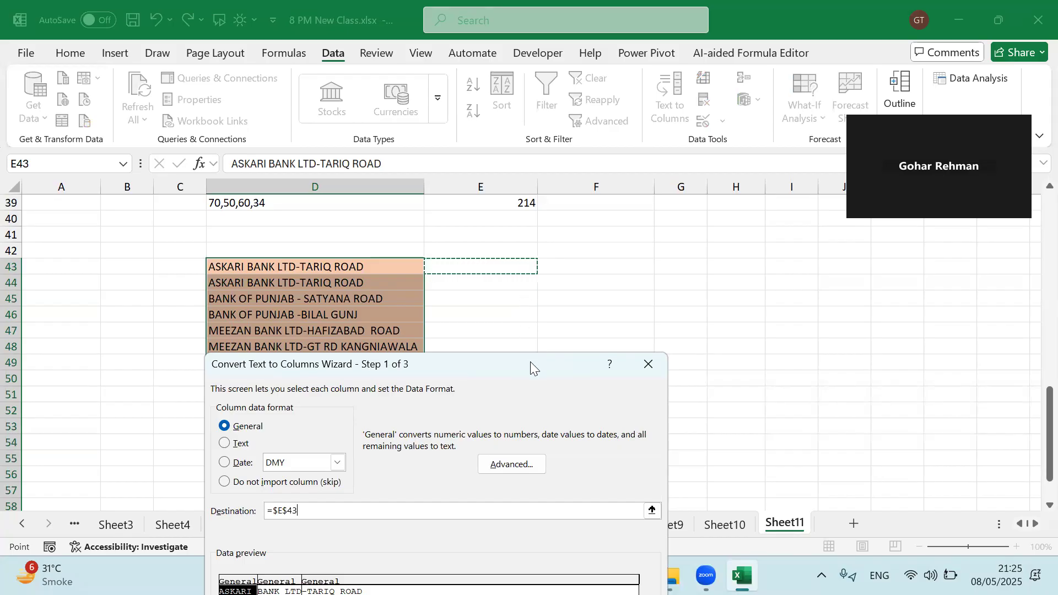
{"action": "left_click_drag", "start_coordinate": [530, 362], "coordinate": [496, 229]}
{"action": "left_click", "coordinate": [576, 561]}
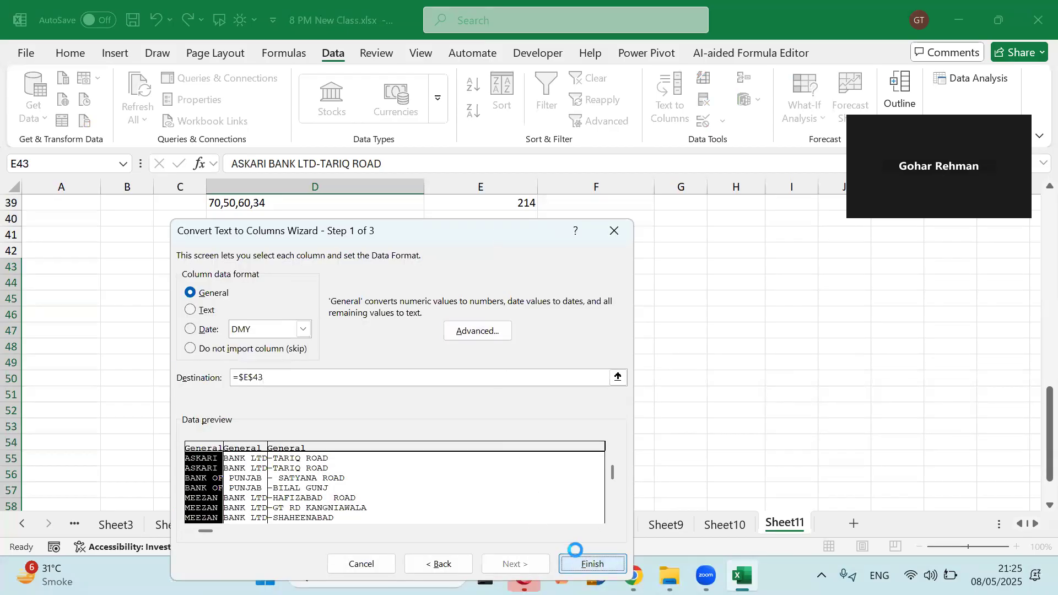
Examine the split results in E43:G60, especially the branch names in column G that carry the leading hyphen.
{"action": "scroll", "coordinate": [544, 331], "scroll_direction": "down", "scroll_amount": 2}
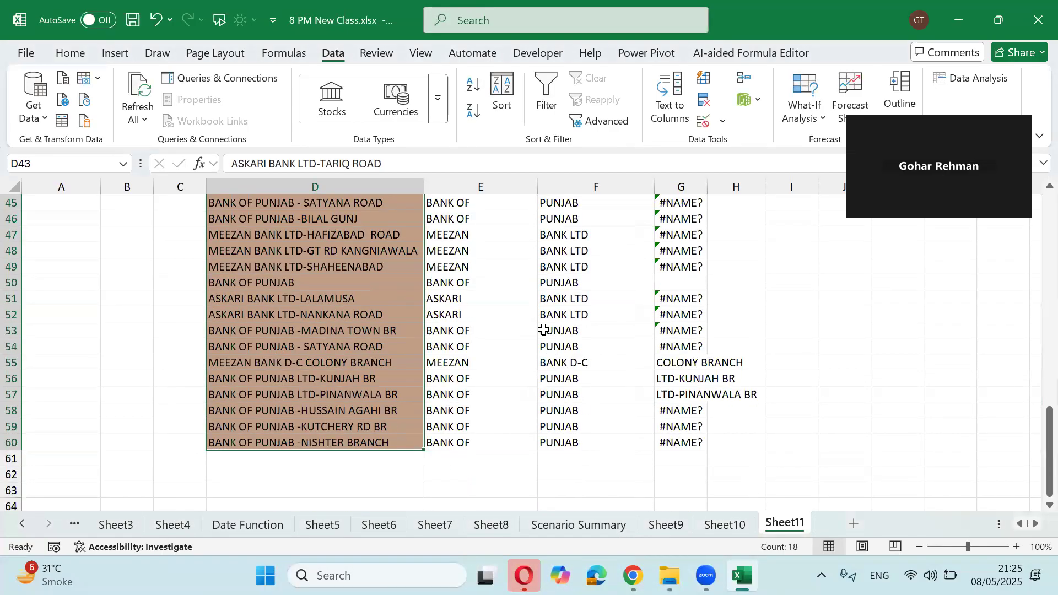
{"action": "scroll", "coordinate": [544, 329], "scroll_direction": "up", "scroll_amount": 4}
{"action": "scroll", "coordinate": [544, 329], "scroll_direction": "down", "scroll_amount": 2}
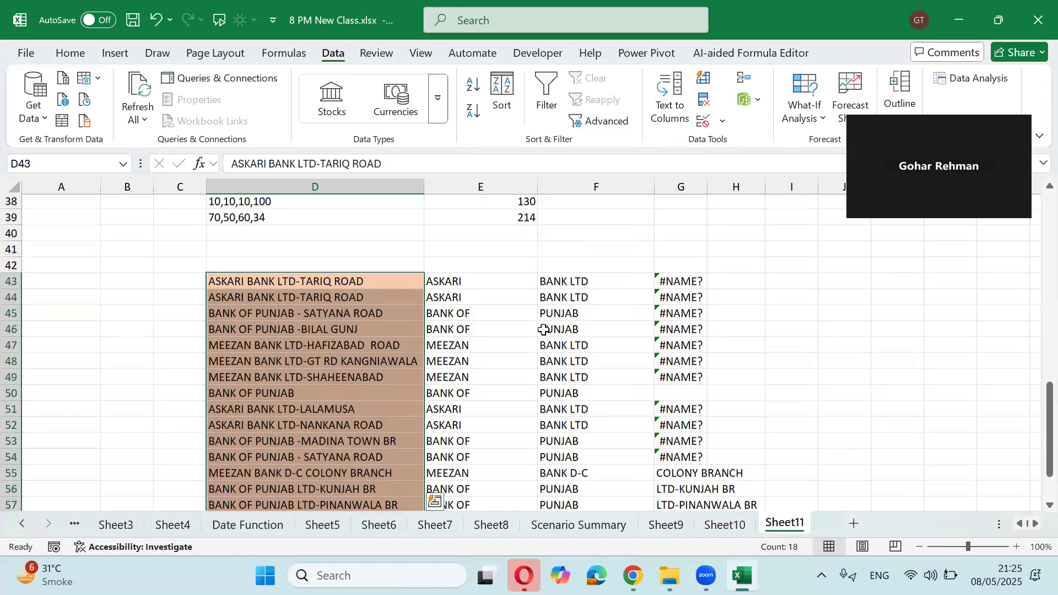
{"action": "scroll", "coordinate": [544, 330], "scroll_direction": "down", "scroll_amount": 1}
{"action": "left_click_drag", "start_coordinate": [668, 267], "coordinate": [668, 473]}
{"action": "scroll", "coordinate": [612, 437], "scroll_direction": "up", "scroll_amount": 3}
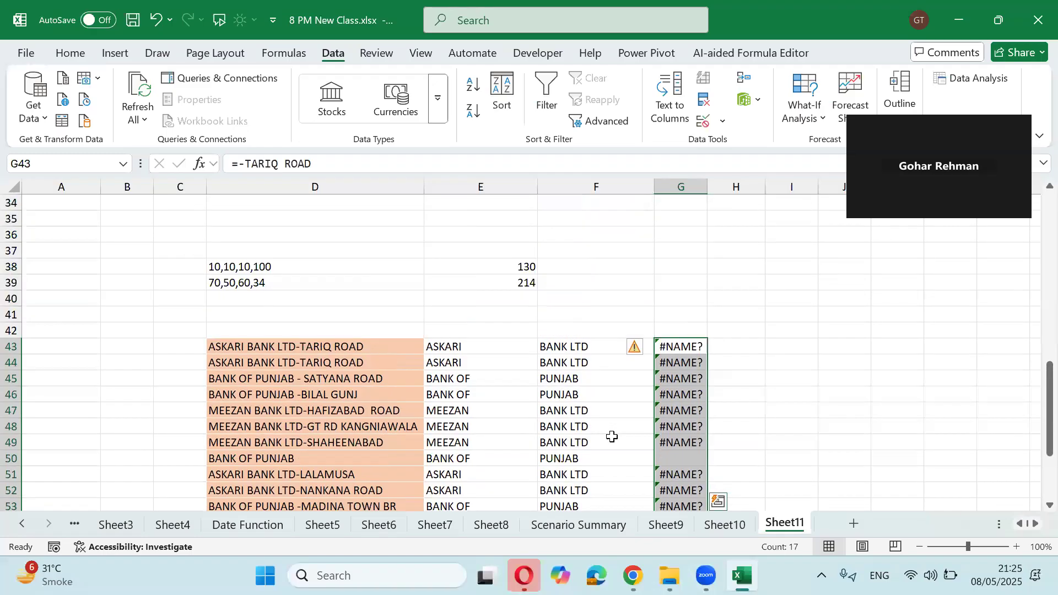
{"action": "scroll", "coordinate": [608, 436], "scroll_direction": "down", "scroll_amount": 1}
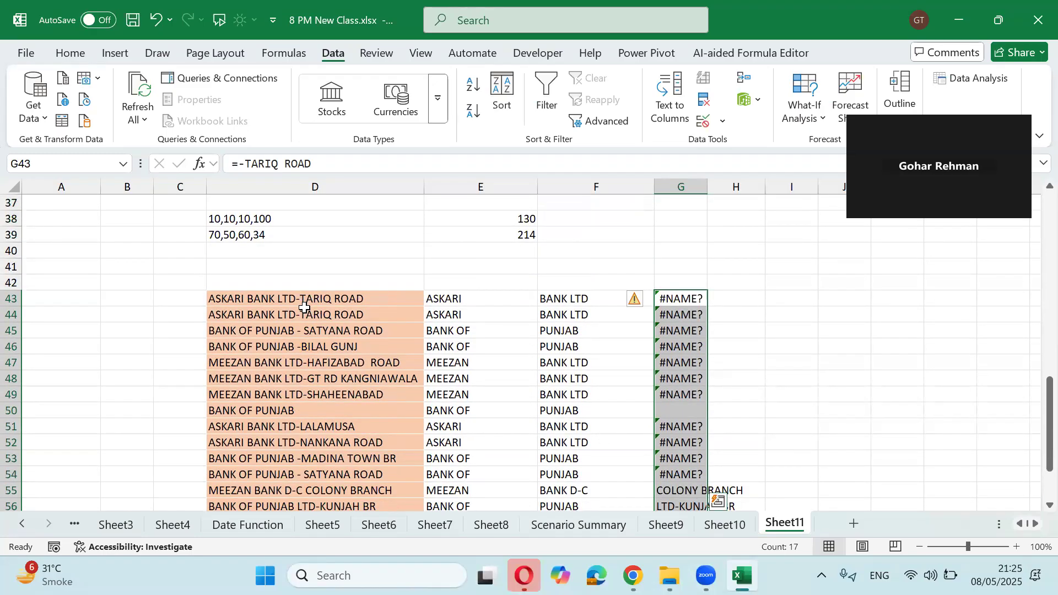
Remove the leading =- from G43 so that the cell contains the plain text TARIQ ROAD.
{"action": "left_click", "coordinate": [665, 300]}
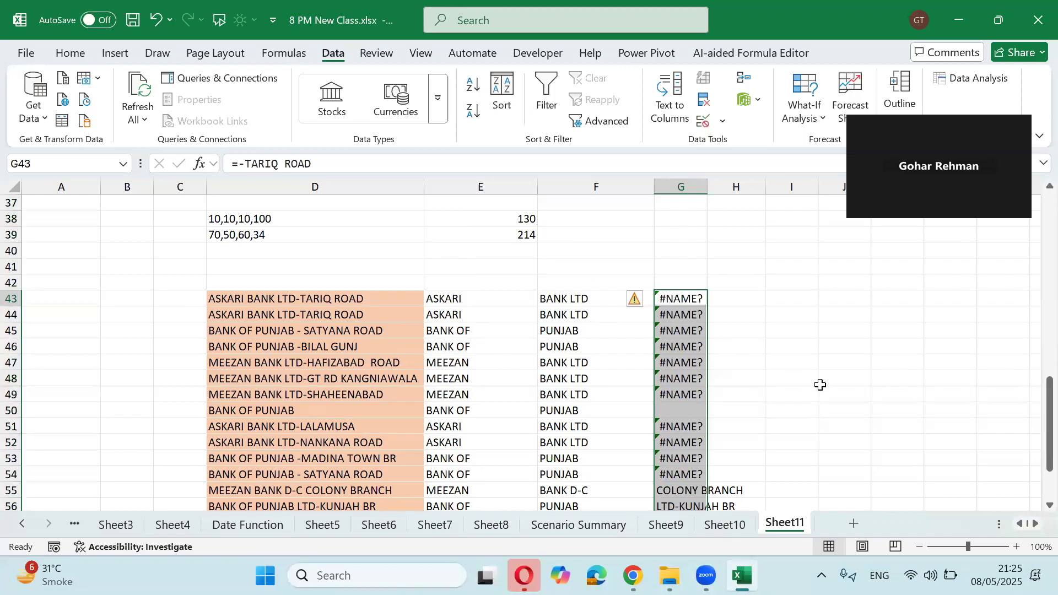
{"action": "key", "text": "F2"}
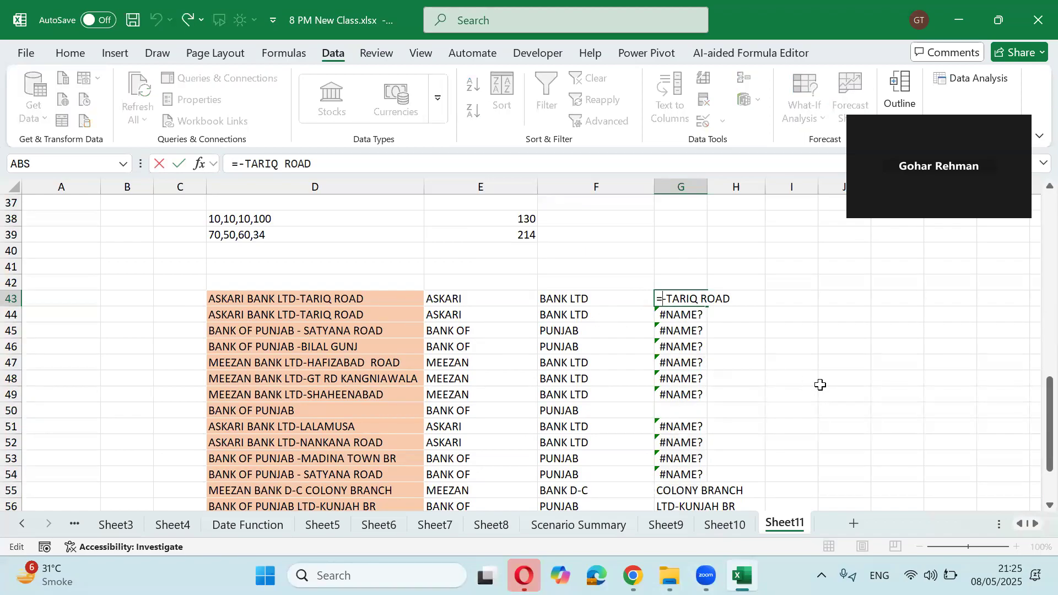
{"action": "key", "text": "BackSpace"}
{"action": "key", "text": "BackSpace"}
{"action": "key", "text": "ctrl+Return"}
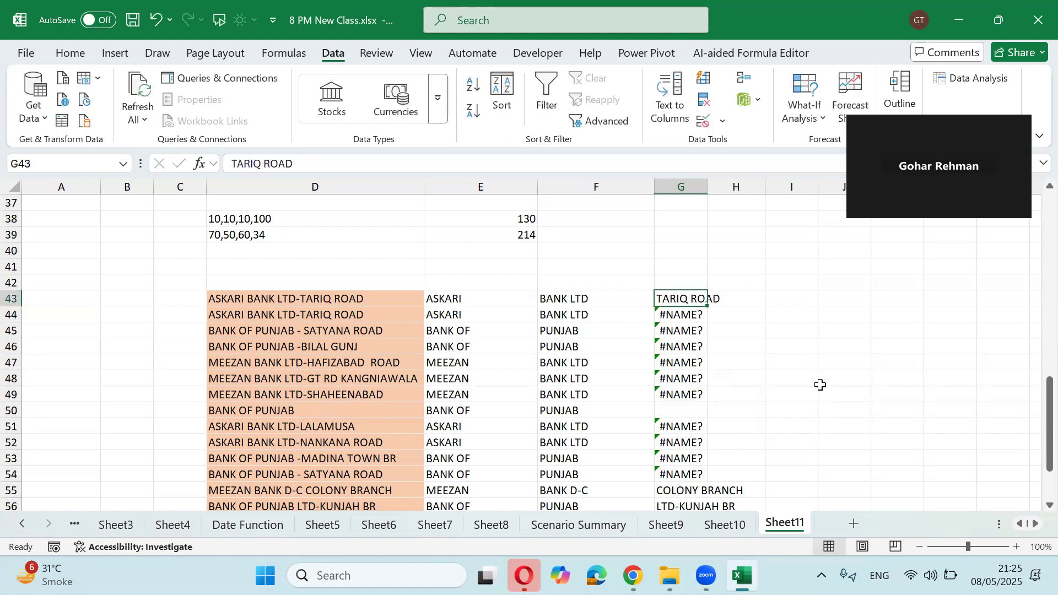
{"action": "key", "text": "Down"}
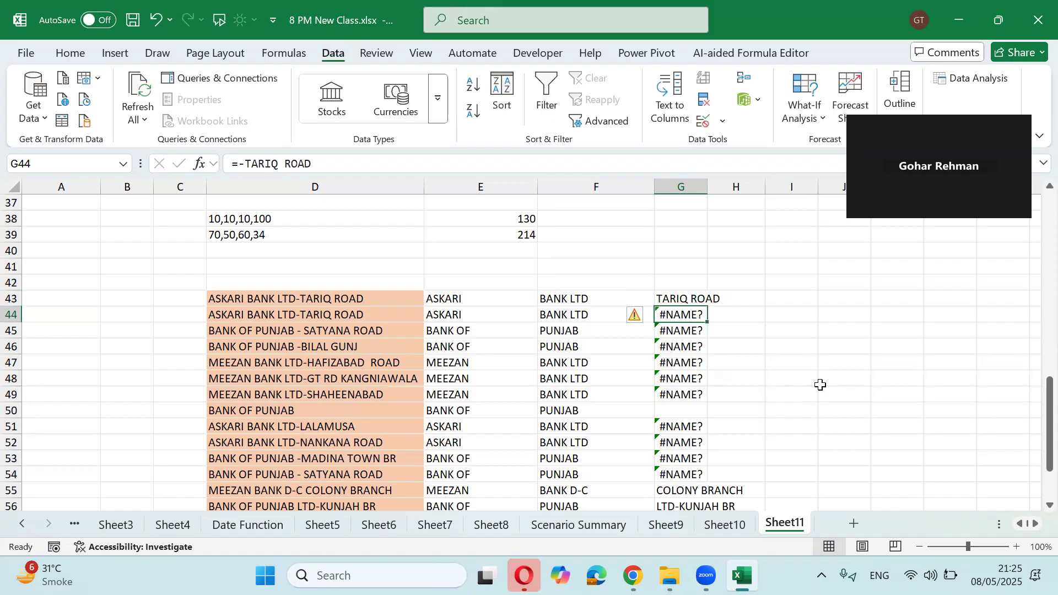
Undo the G43 edit and the fixed-width split of the names in D43:D60.
{"action": "key", "text": "ctrl+z"}
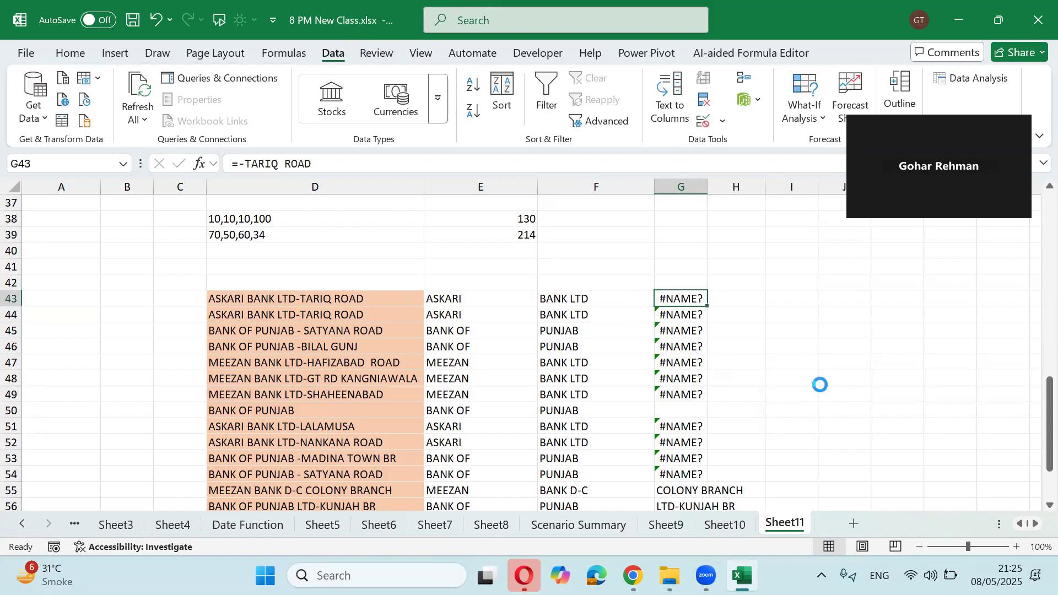
{"action": "key", "text": "ctrl+z"}
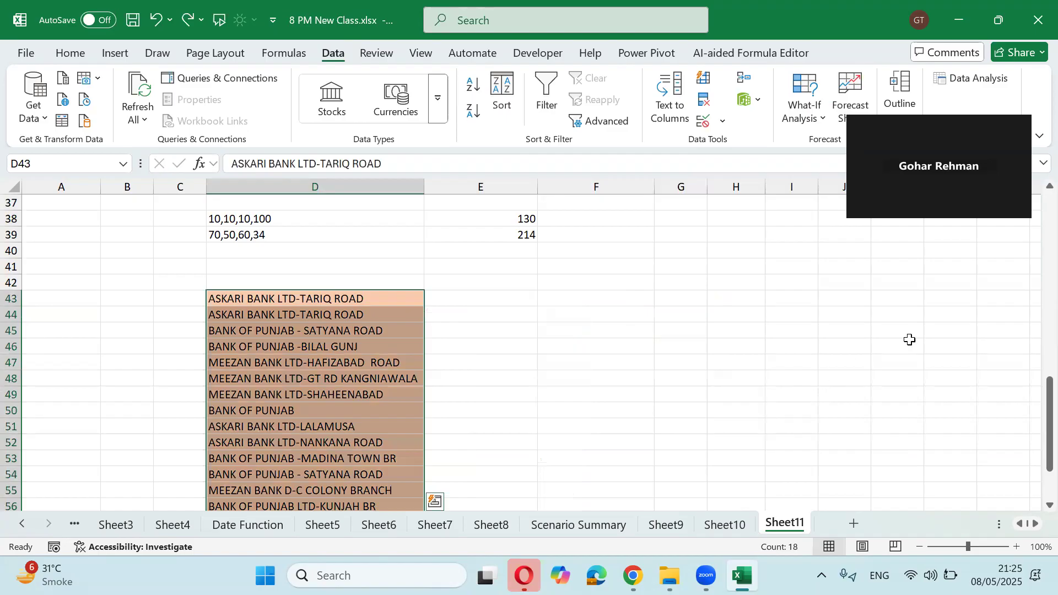
Start a Fixed width Text to Columns split of D43:D60 with breaks at about characters 7, 15 and 16, isolating the hyphen.
{"action": "left_click", "coordinate": [670, 97]}
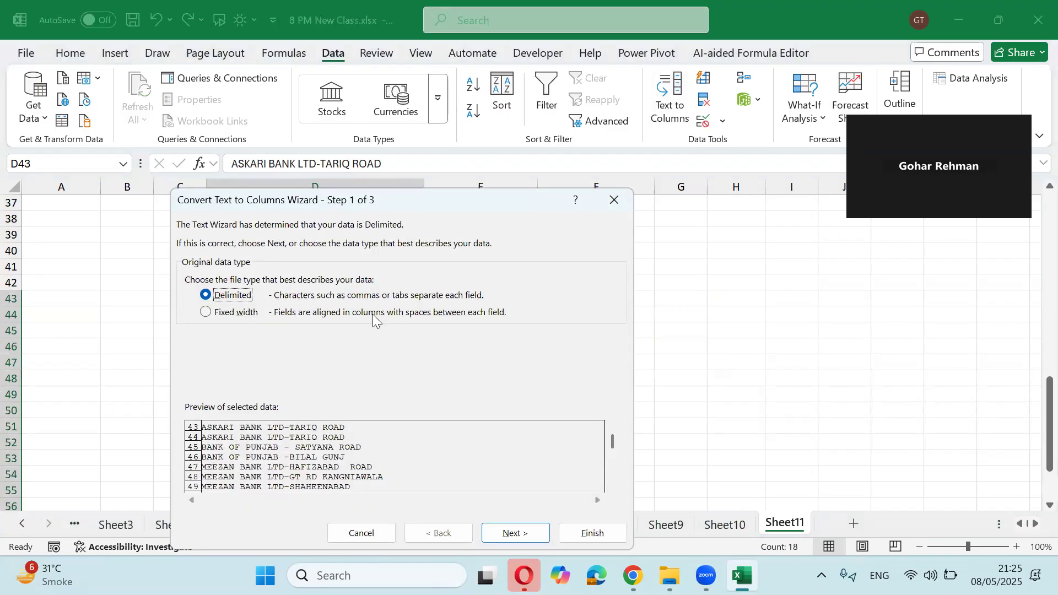
{"action": "left_click", "coordinate": [248, 312]}
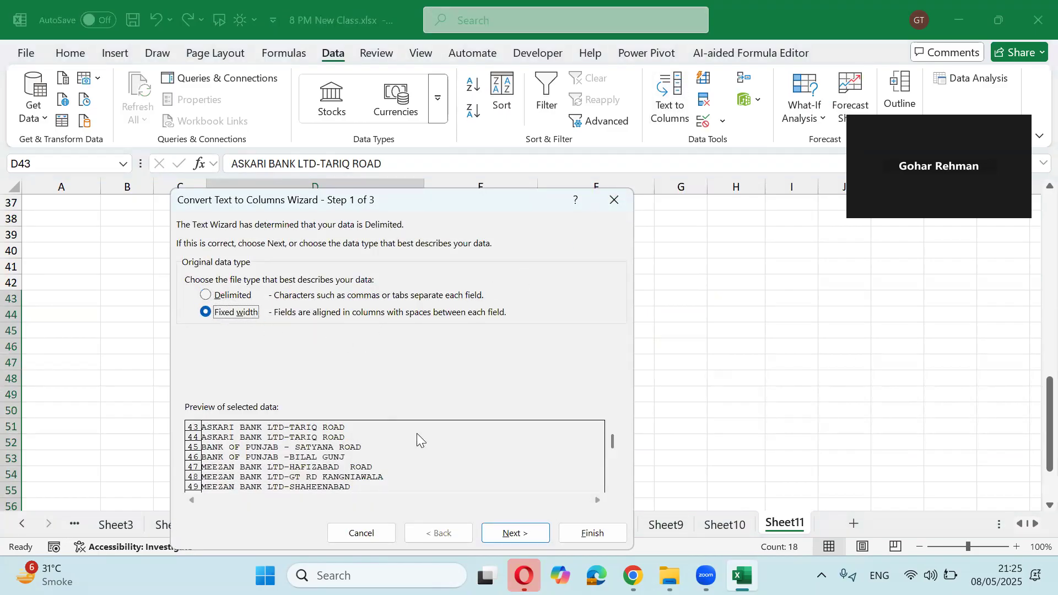
{"action": "left_click", "coordinate": [486, 528]}
{"action": "left_click", "coordinate": [224, 472]}
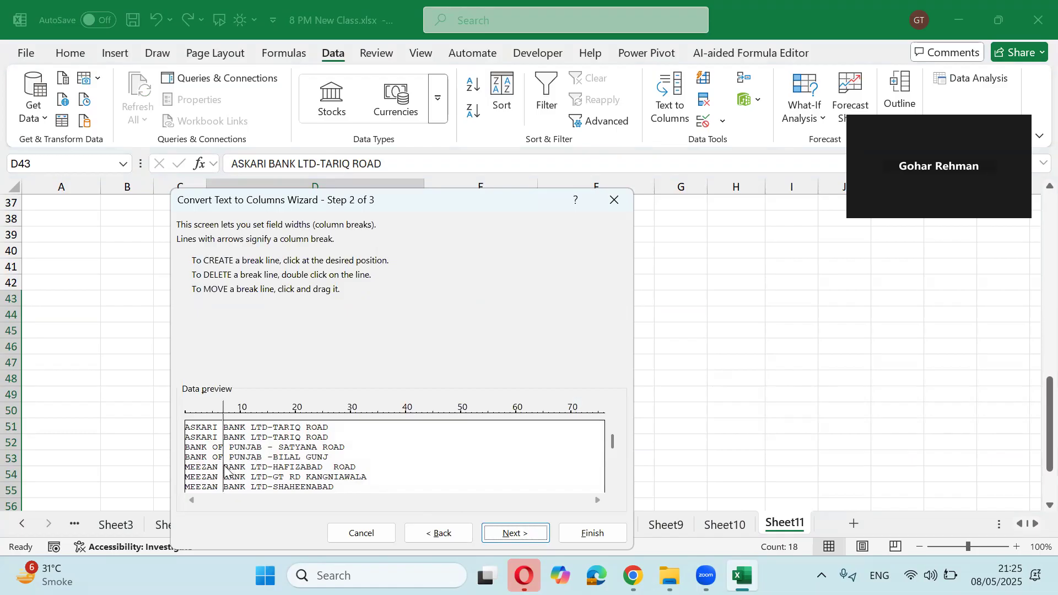
{"action": "left_click", "coordinate": [268, 464]}
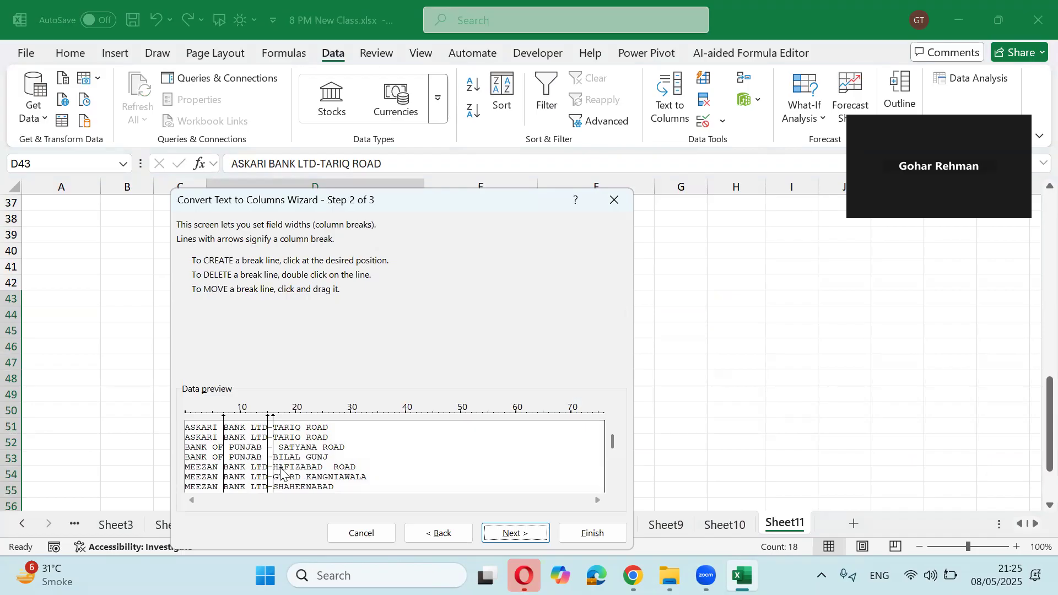
{"action": "left_click", "coordinate": [507, 532]}
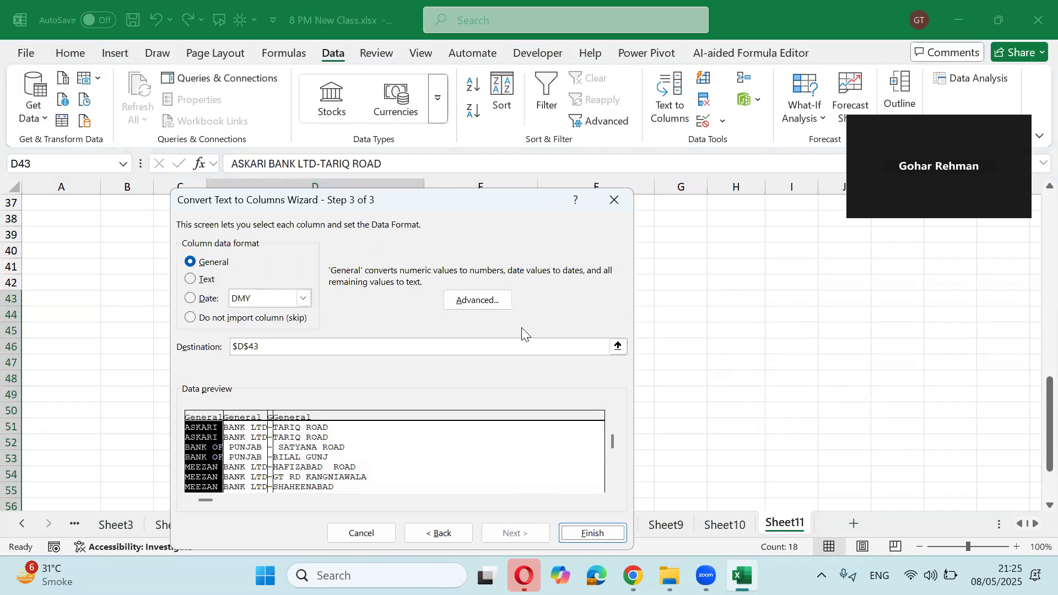
Set the destination of the hyphen-isolating split to F43 and finish the conversion.
{"action": "left_click", "coordinate": [618, 346]}
{"action": "left_click", "coordinate": [605, 298]}
{"action": "key", "text": "Return"}
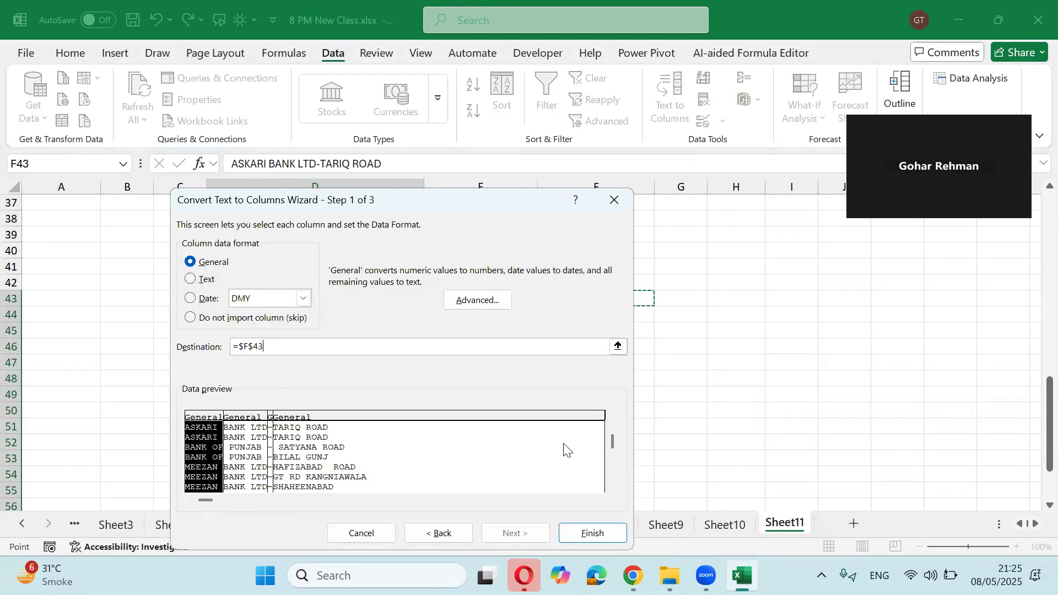
{"action": "left_click", "coordinate": [562, 535]}
Compare the split columns in F43:I60 with the original client names in D43:D60.
{"action": "left_click_drag", "start_coordinate": [734, 300], "coordinate": [726, 458]}
{"action": "scroll", "coordinate": [709, 428], "scroll_direction": "up", "scroll_amount": 3}
{"action": "left_click_drag", "start_coordinate": [621, 331], "coordinate": [789, 475]}
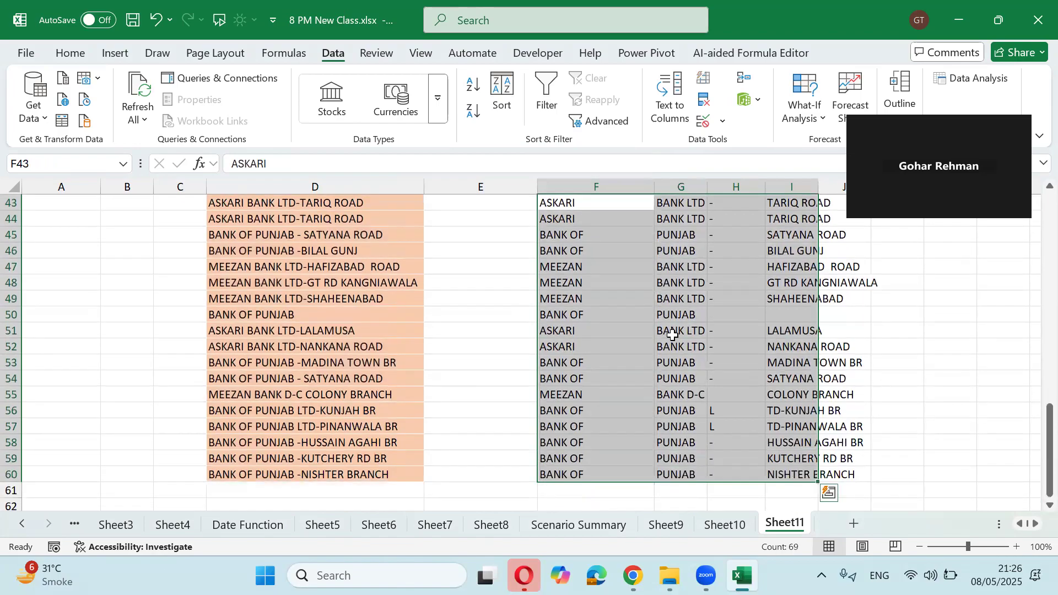
{"action": "scroll", "coordinate": [673, 335], "scroll_direction": "up", "scroll_amount": 3}
{"action": "scroll", "coordinate": [314, 326], "scroll_direction": "down", "scroll_amount": 2}
{"action": "left_click_drag", "start_coordinate": [319, 243], "coordinate": [325, 493]}
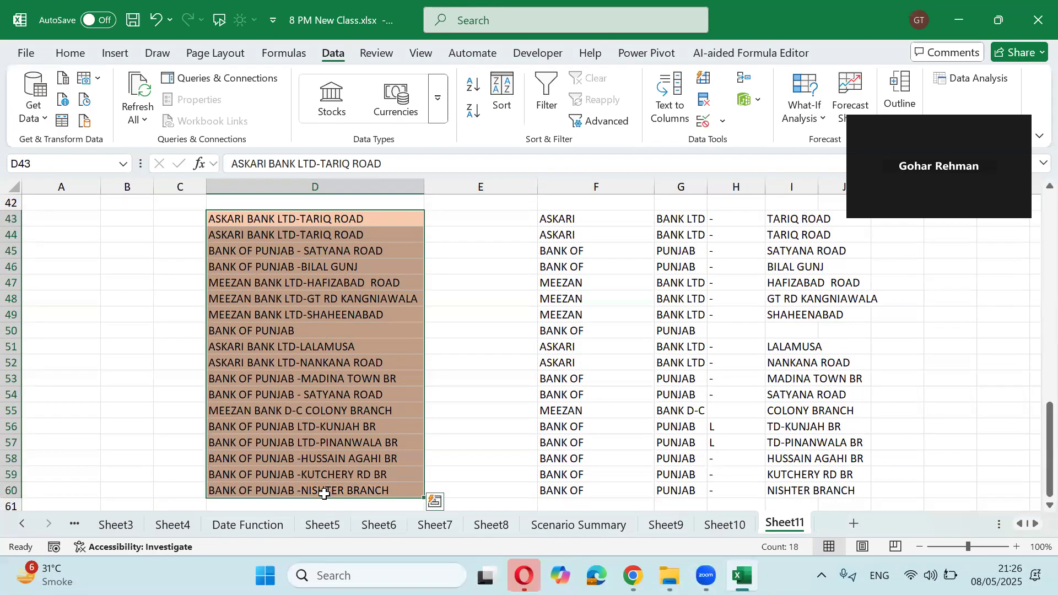
Copy the client names from D43:D60 into the block starting at D63.
{"action": "key", "text": "ctrl+c"}
{"action": "scroll", "coordinate": [329, 479], "scroll_direction": "down", "scroll_amount": 3}
{"action": "left_click", "coordinate": [312, 394]}
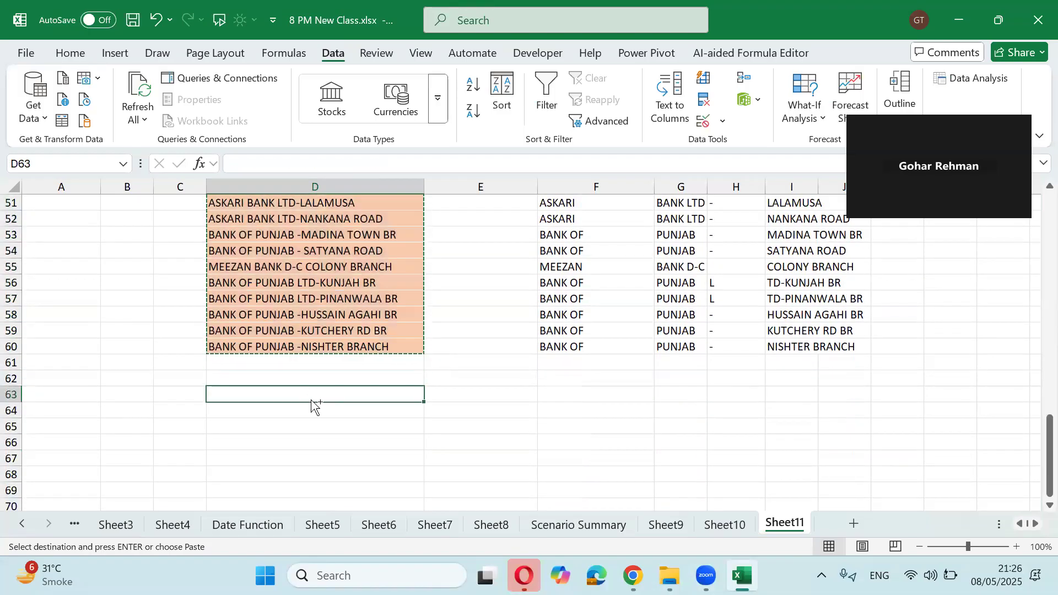
{"action": "key", "text": "ctrl+v"}
{"action": "scroll", "coordinate": [318, 392], "scroll_direction": "down", "scroll_amount": 2}
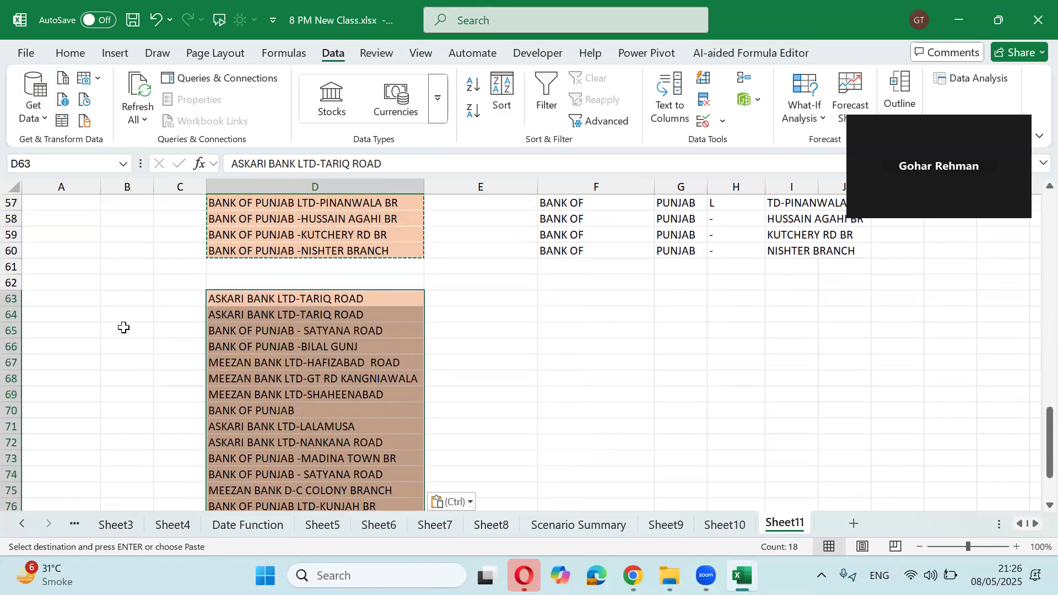
Enter the sample delimiter characters - , . ':; as text in B64.
{"action": "left_click", "coordinate": [108, 308]}
{"action": "type", "text": "- , . ':"}
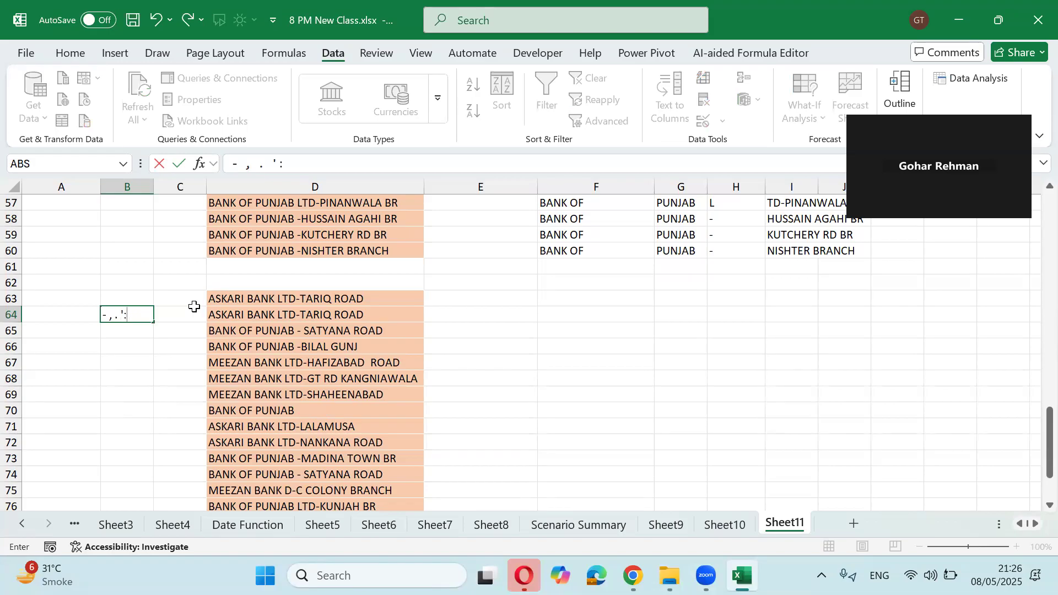
{"action": "key", "text": "Return"}
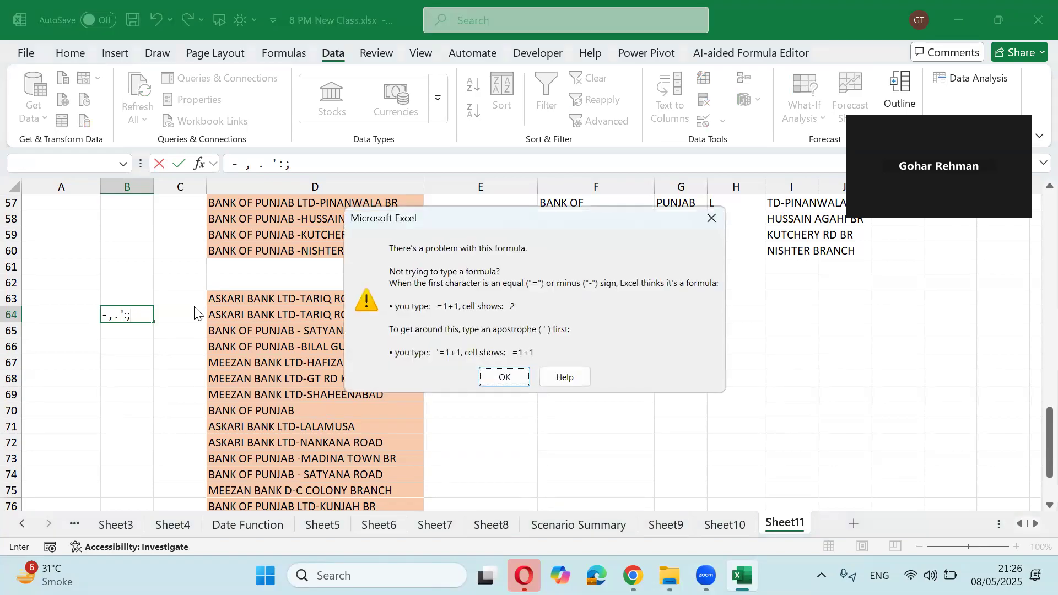
{"action": "key", "text": "Return"}
{"action": "key", "text": "Return"}
Start a Delimited Text to Columns conversion of the copied names in D63:D80.
{"action": "key", "text": "Up"}
{"action": "key", "text": "Right"}
{"action": "key", "text": "Right"}
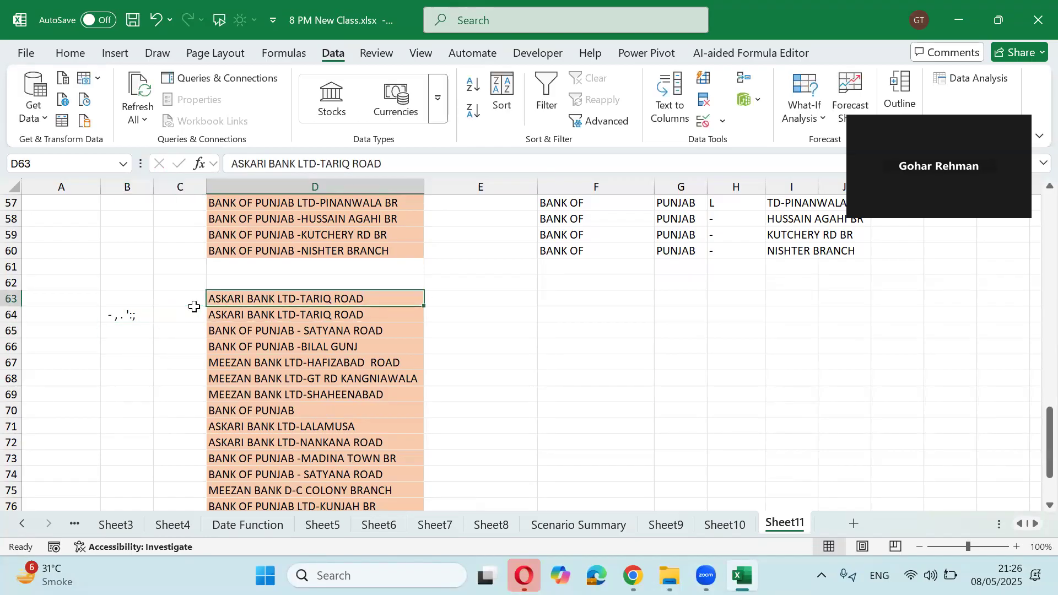
{"action": "key", "text": "ctrl+shift+Down"}
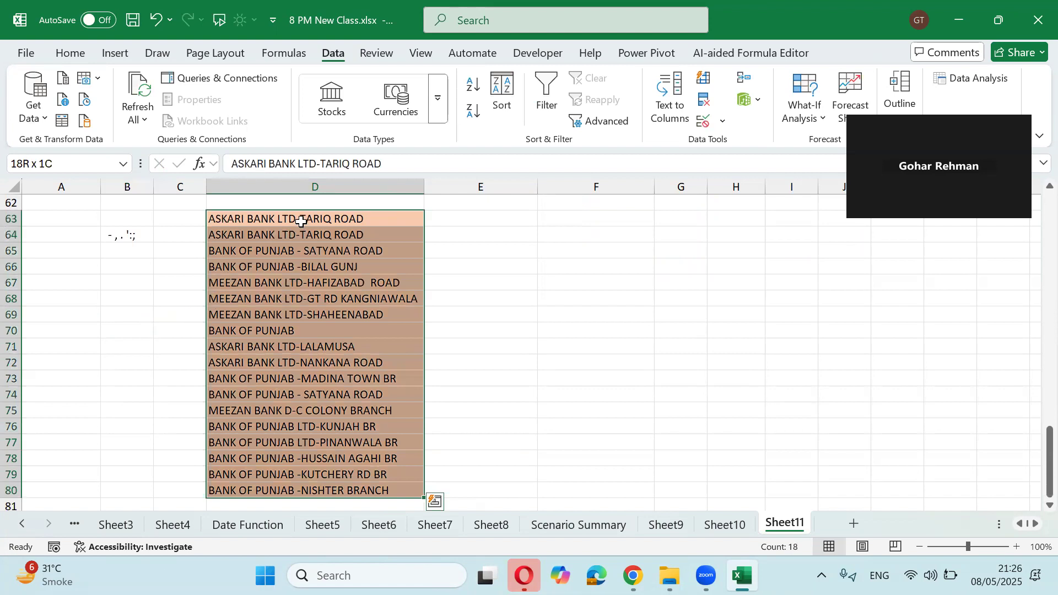
{"action": "left_click", "coordinate": [682, 110]}
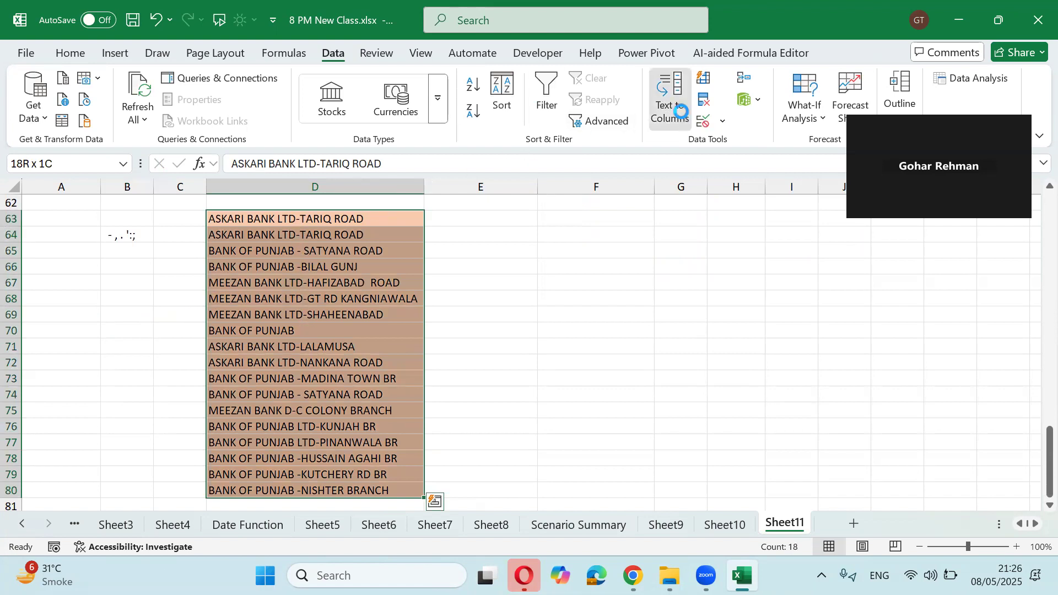
{"action": "left_click_drag", "start_coordinate": [524, 199], "coordinate": [562, 190]}
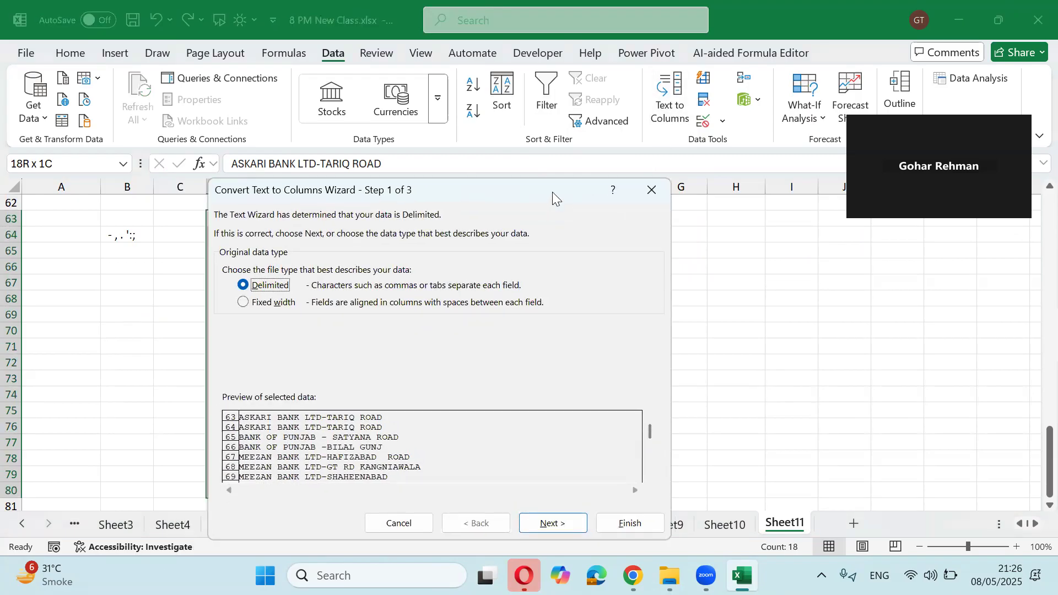
{"action": "left_click", "coordinate": [561, 522]}
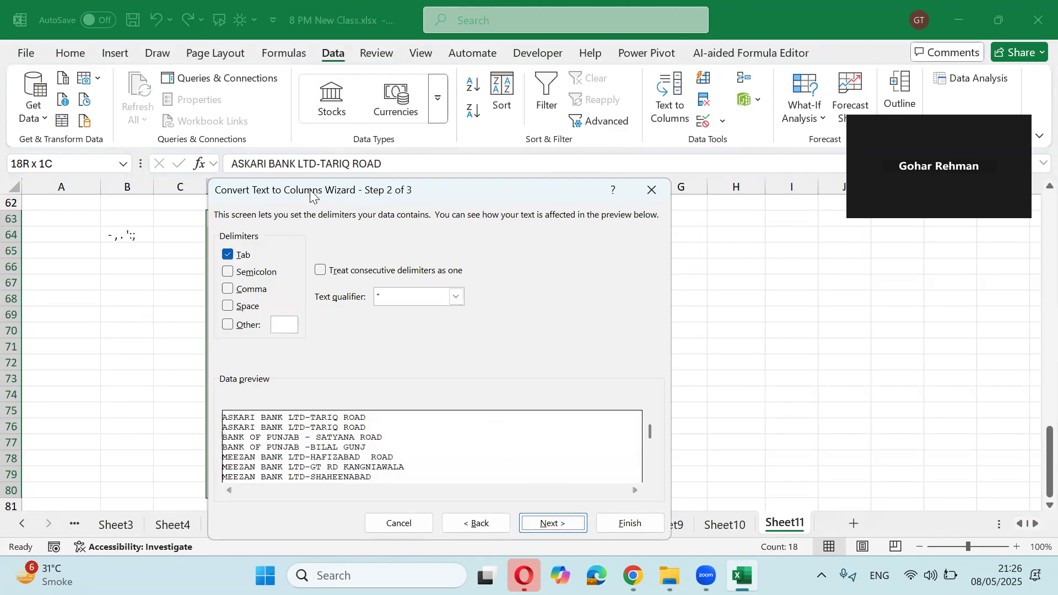
Replace the Tab delimiter with a custom hyphen and finish the split in place at D63, selecting the branch names in E63:E80.
{"action": "left_click_drag", "start_coordinate": [312, 196], "coordinate": [642, 142]}
{"action": "left_click", "coordinate": [559, 202]}
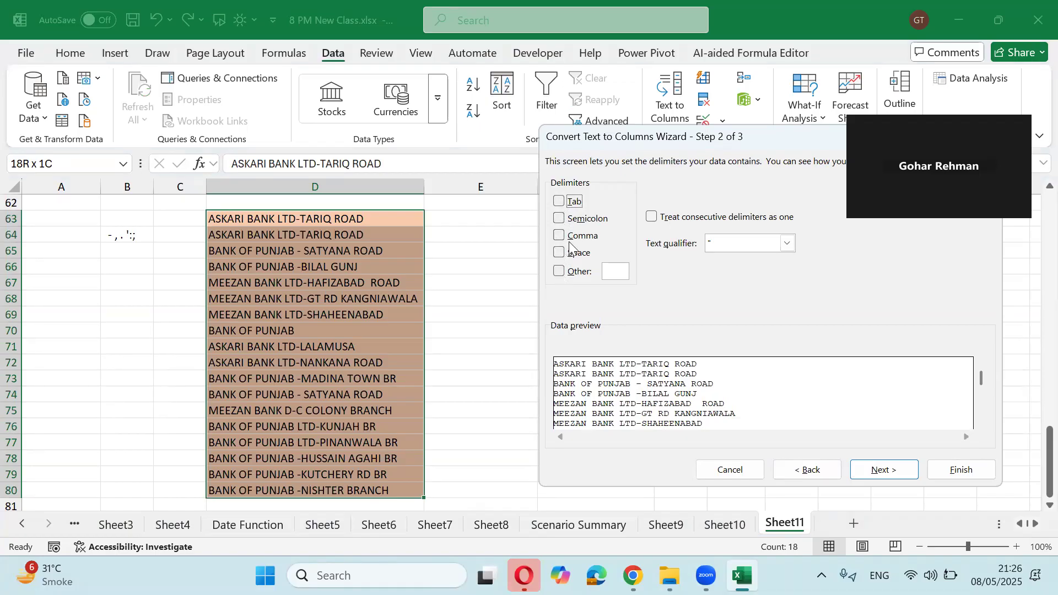
{"action": "left_click", "coordinate": [558, 272]}
{"action": "type", "text": "-"}
{"action": "left_click", "coordinate": [873, 472]}
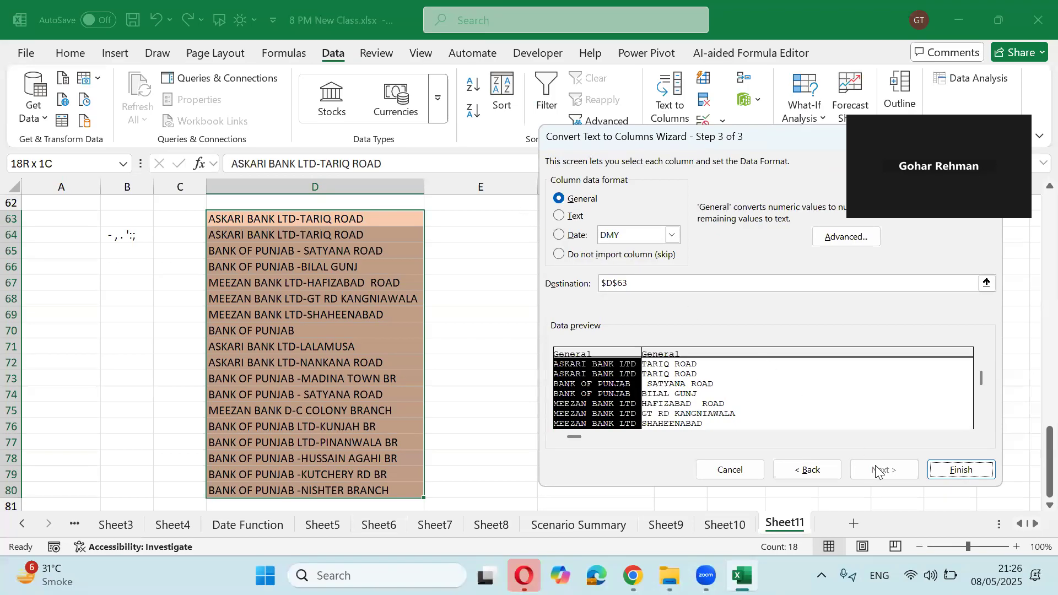
{"action": "left_click", "coordinate": [938, 470]}
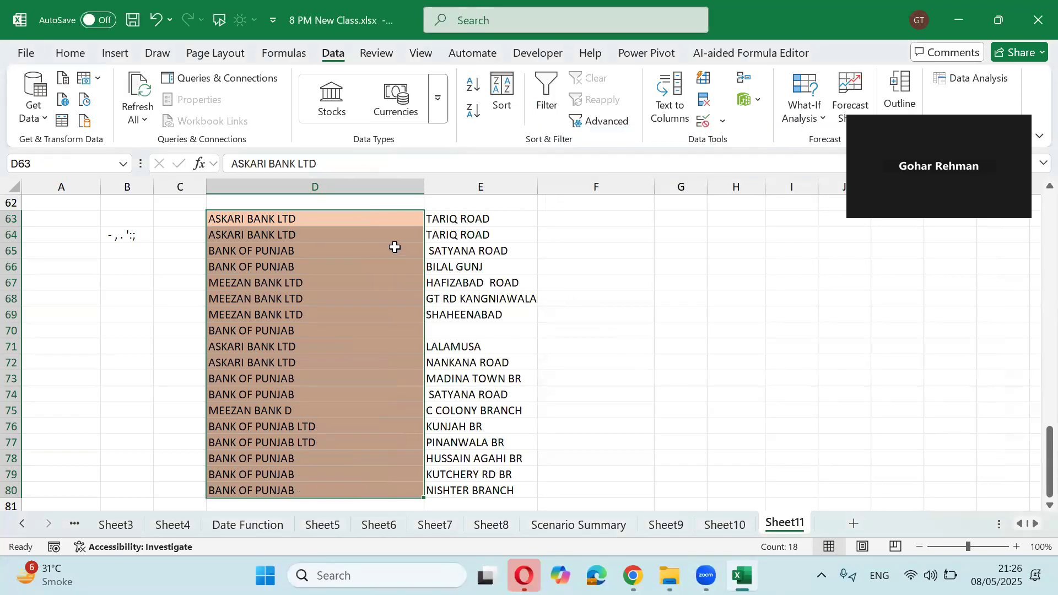
{"action": "left_click_drag", "start_coordinate": [436, 219], "coordinate": [519, 488]}
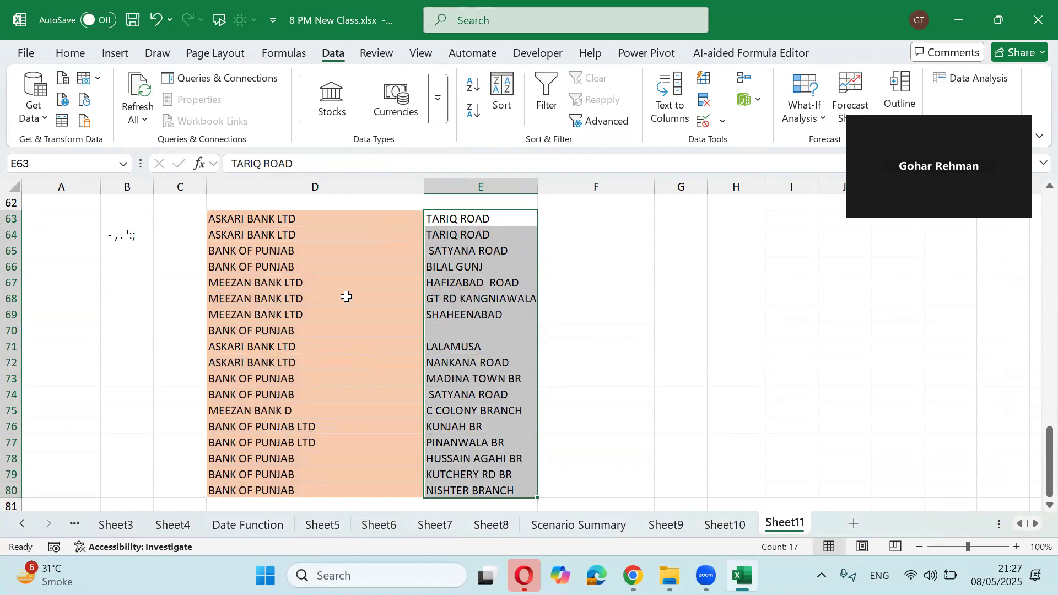
Copy the original client names from D43:D60 again into the block starting at D84.
{"action": "scroll", "coordinate": [346, 296], "scroll_direction": "up", "scroll_amount": 9}
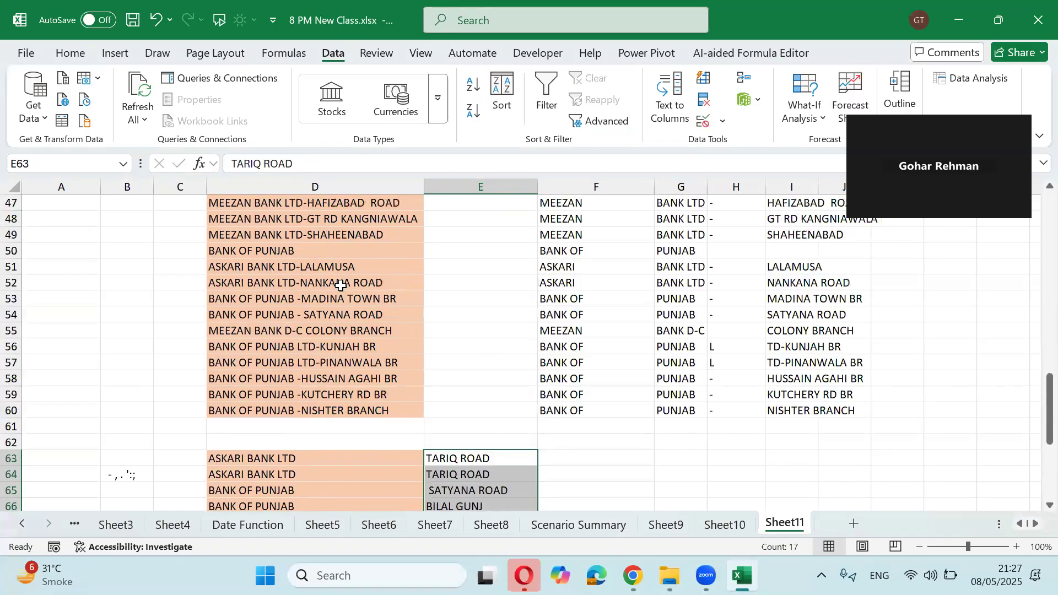
{"action": "left_click_drag", "start_coordinate": [354, 328], "coordinate": [334, 470]}
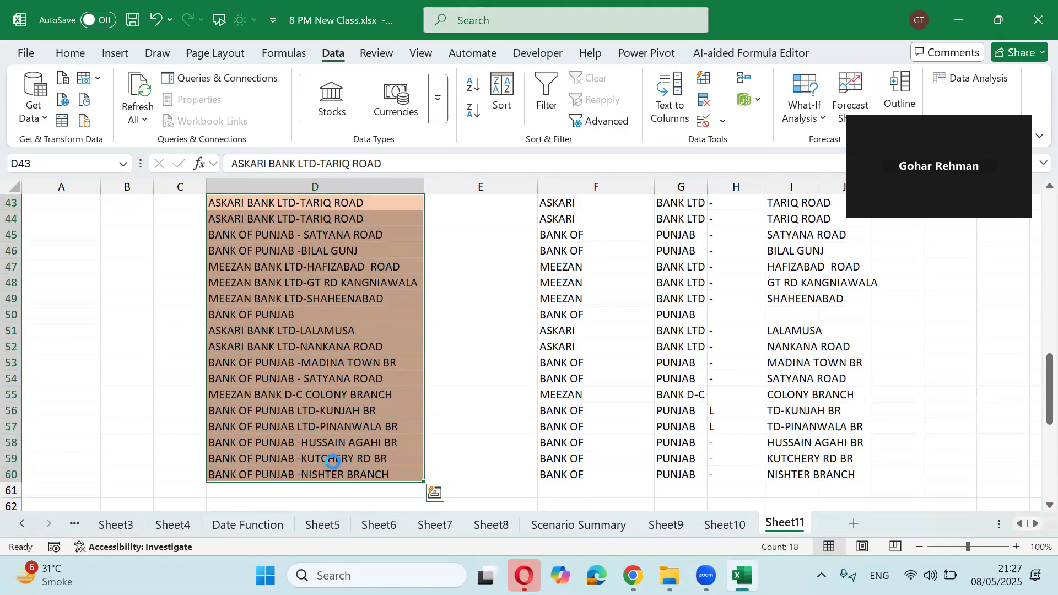
{"action": "key", "text": "ctrl+c"}
{"action": "scroll", "coordinate": [331, 463], "scroll_direction": "down", "scroll_amount": 5}
{"action": "scroll", "coordinate": [329, 456], "scroll_direction": "down", "scroll_amount": 6}
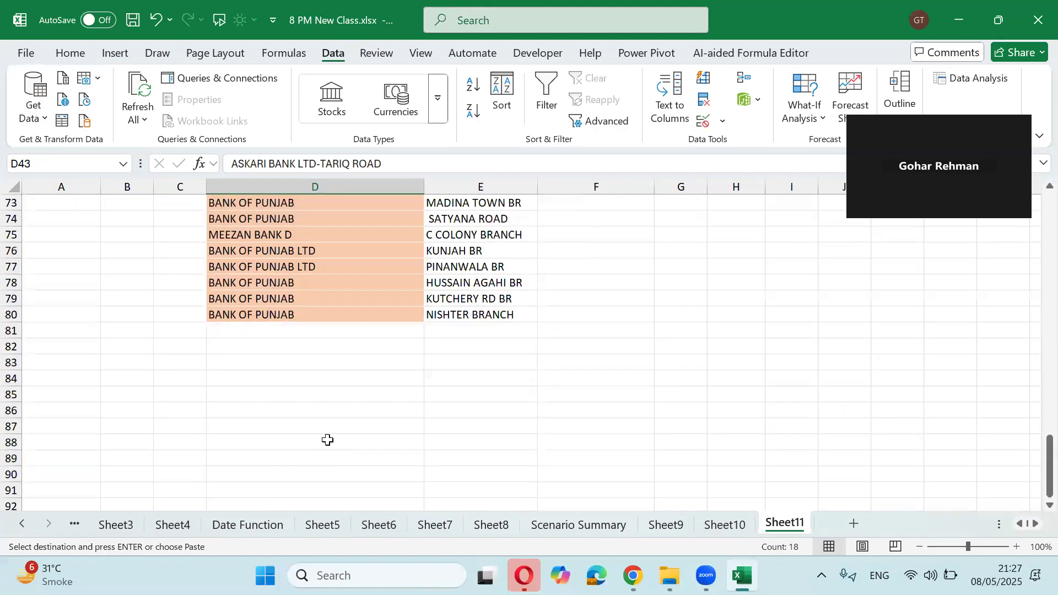
{"action": "left_click", "coordinate": [300, 342]}
{"action": "left_click", "coordinate": [302, 329]}
{"action": "key", "text": "ctrl+v"}
{"action": "scroll", "coordinate": [303, 325], "scroll_direction": "down", "scroll_amount": 3}
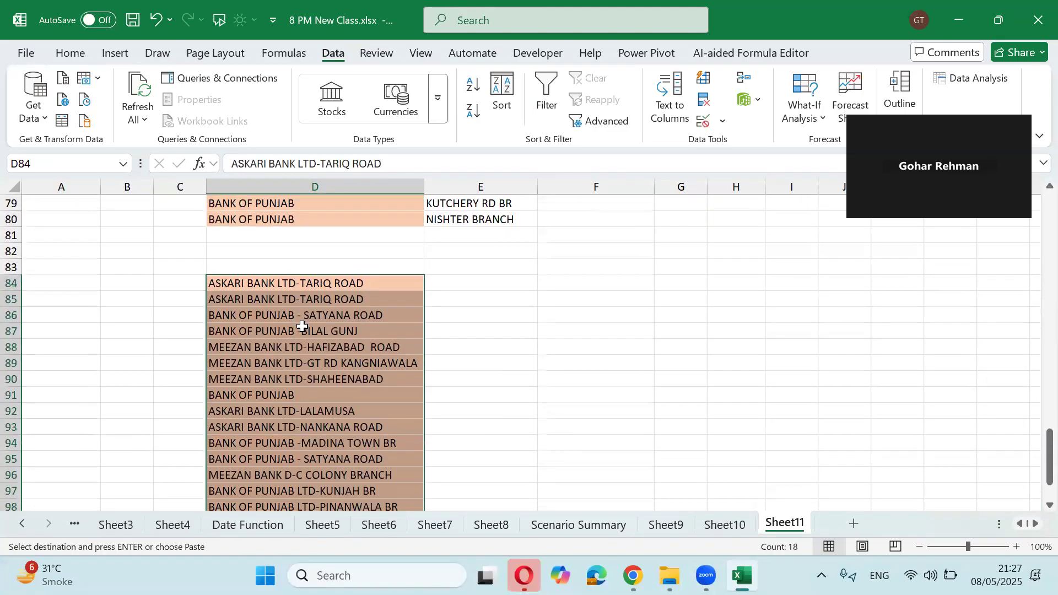
{"action": "scroll", "coordinate": [304, 314], "scroll_direction": "up", "scroll_amount": 1}
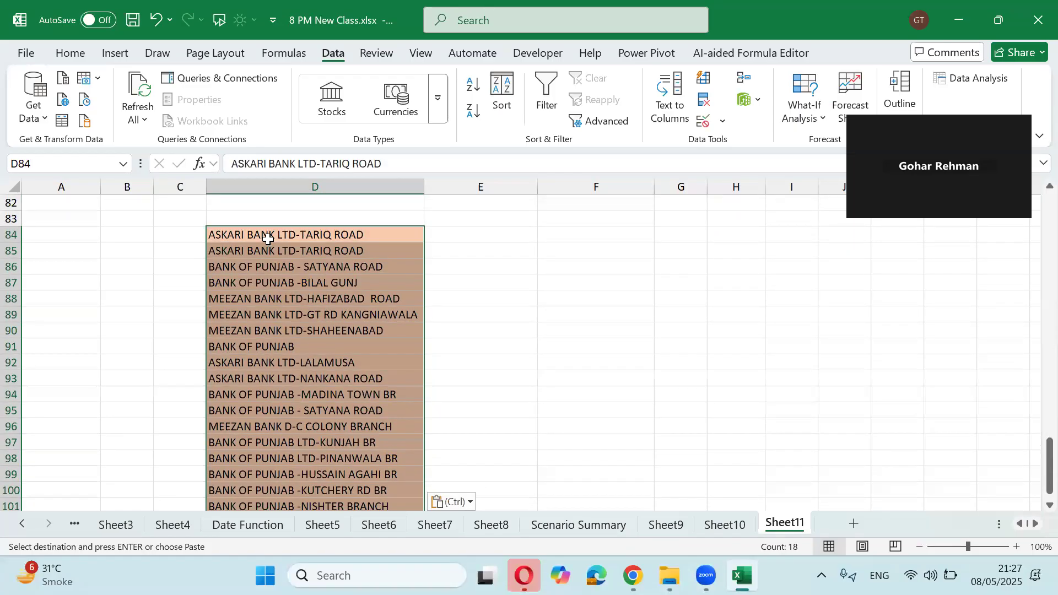
Split D84:D101 in place with Delimited Text to Columns, using Space instead of the custom hyphen as delimiter.
{"action": "left_click", "coordinate": [669, 106]}
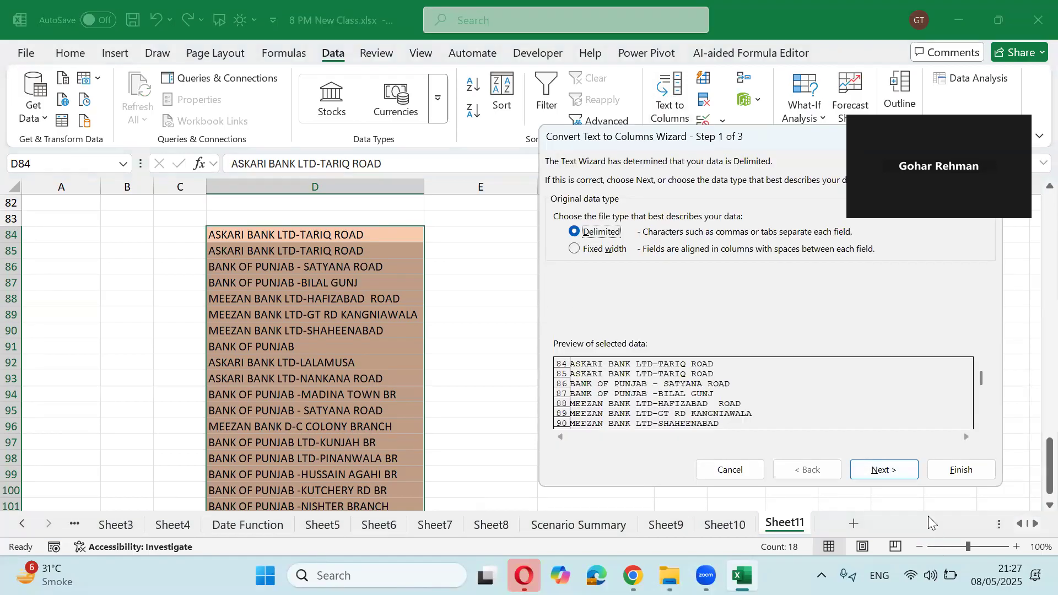
{"action": "left_click", "coordinate": [899, 471]}
{"action": "left_click", "coordinate": [562, 272]}
{"action": "left_click", "coordinate": [562, 254]}
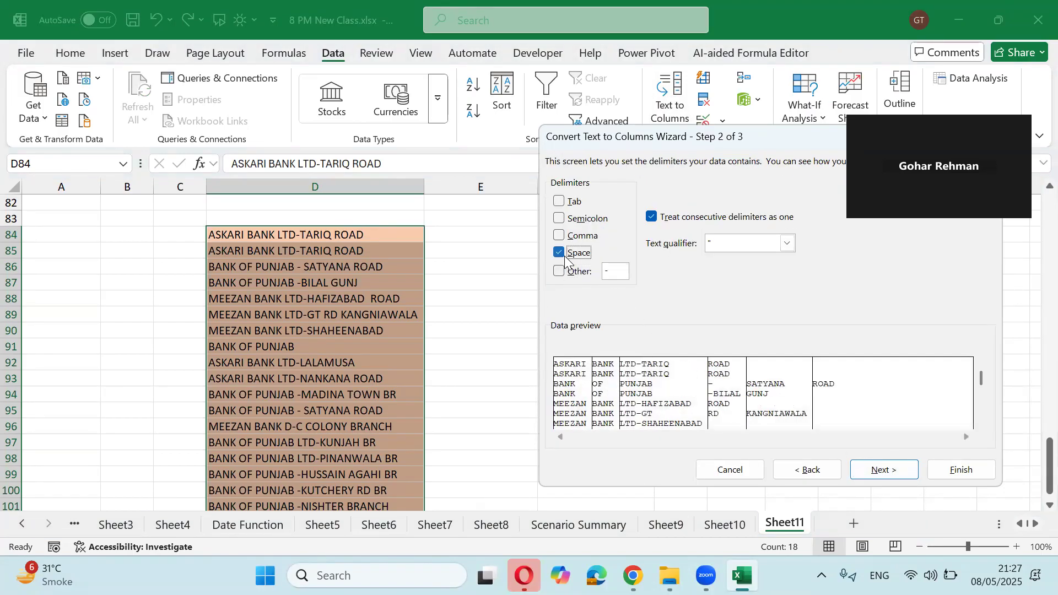
{"action": "left_click", "coordinate": [898, 475]}
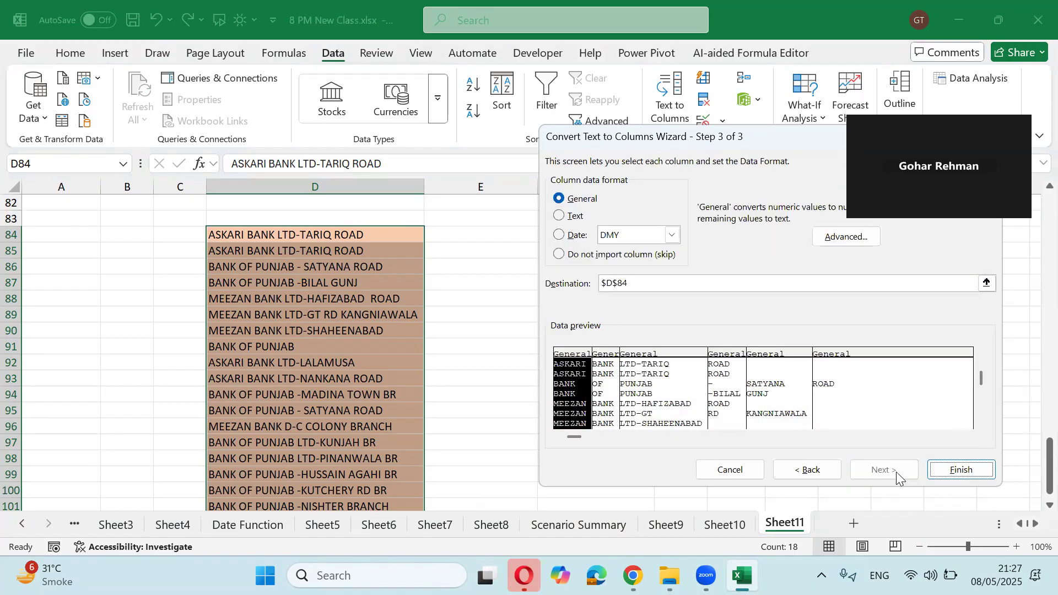
{"action": "left_click", "coordinate": [956, 470]}
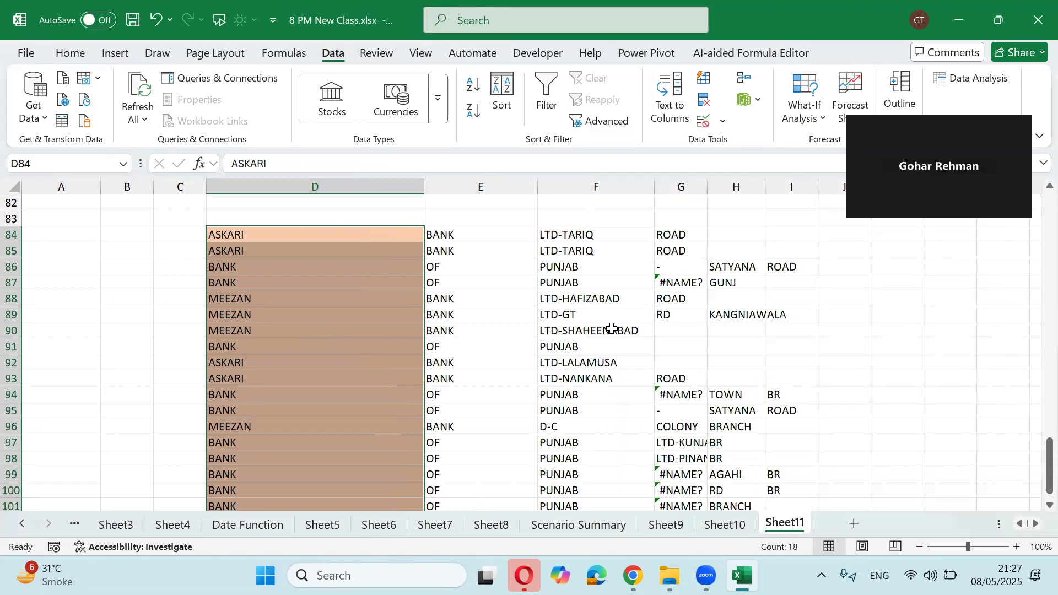
Enter the dot-separated date 23.05.25 in D105, below the space-split names.
{"action": "scroll", "coordinate": [527, 365], "scroll_direction": "down", "scroll_amount": 2}
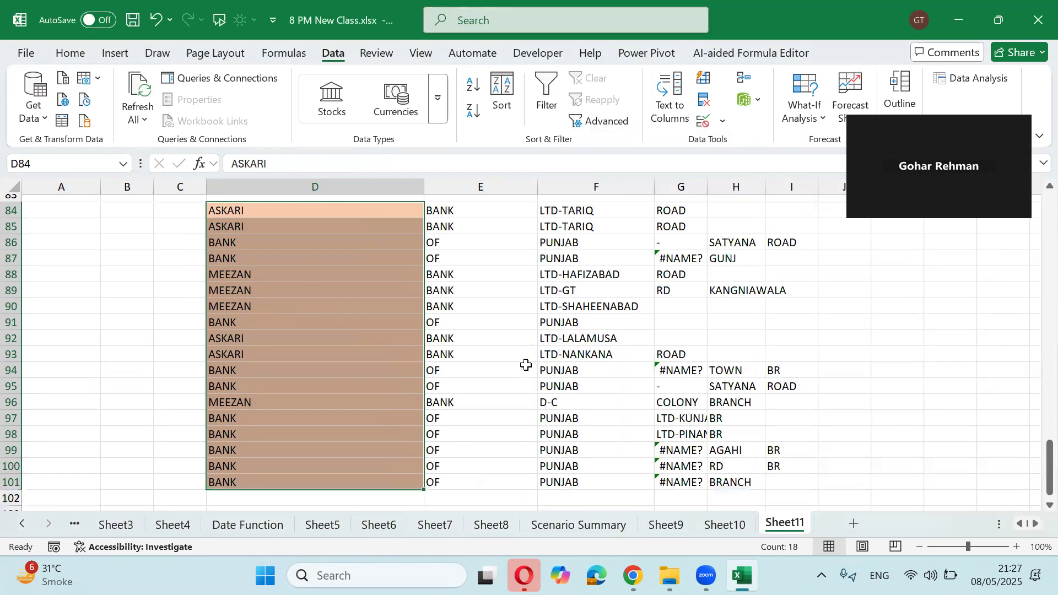
{"action": "scroll", "coordinate": [527, 365], "scroll_direction": "up", "scroll_amount": 3}
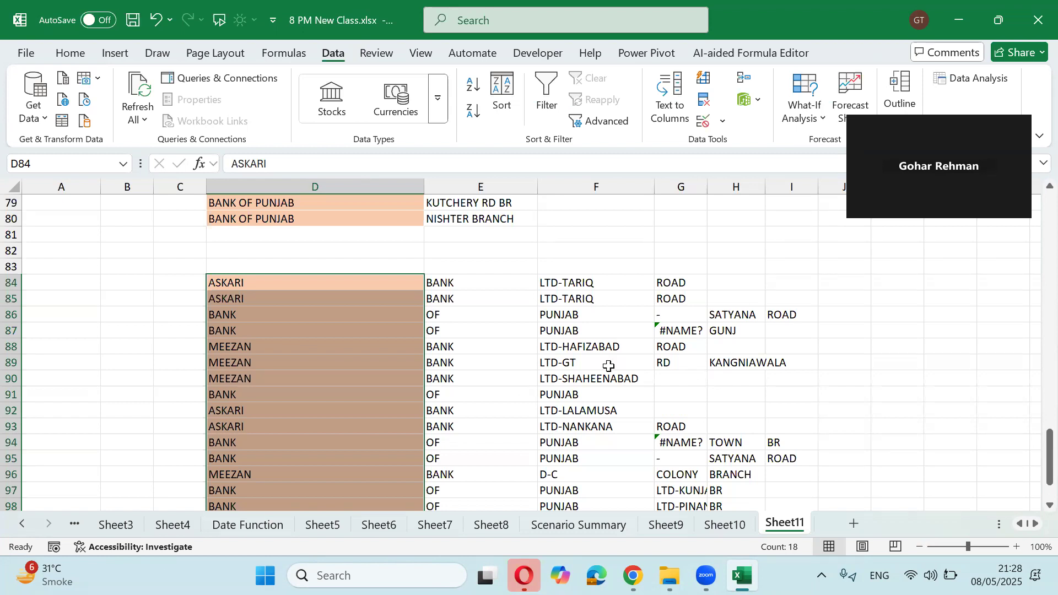
{"action": "scroll", "coordinate": [345, 358], "scroll_direction": "down", "scroll_amount": 7}
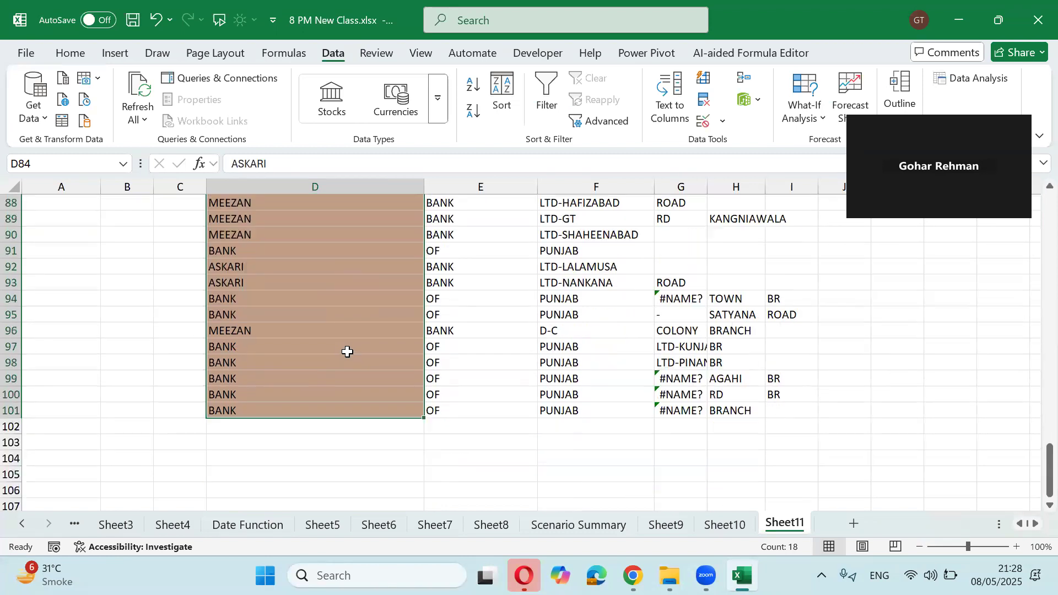
{"action": "scroll", "coordinate": [353, 347], "scroll_direction": "up", "scroll_amount": 8}
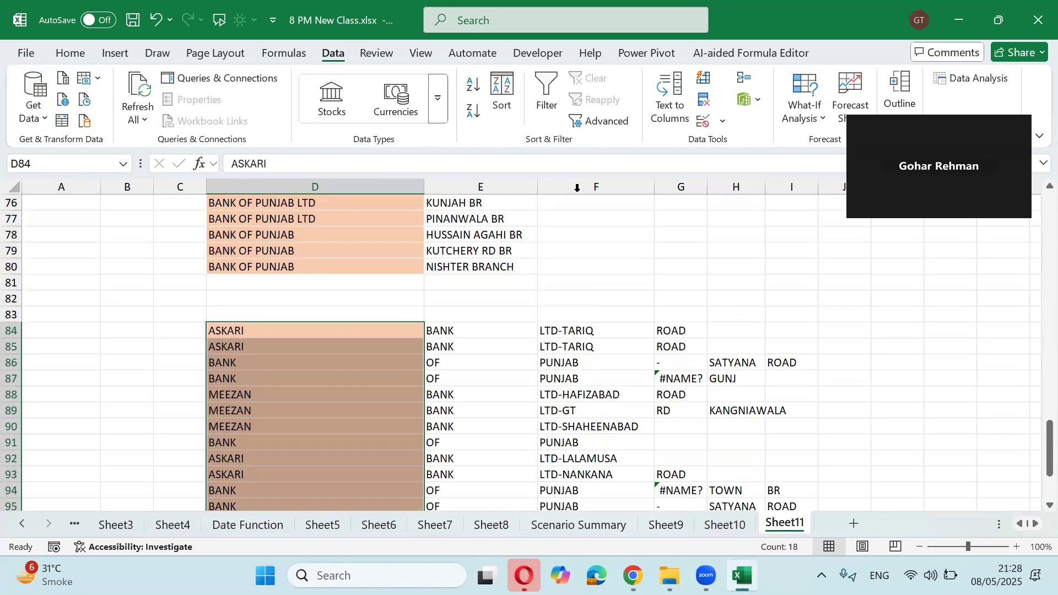
{"action": "scroll", "coordinate": [514, 332], "scroll_direction": "down", "scroll_amount": 7}
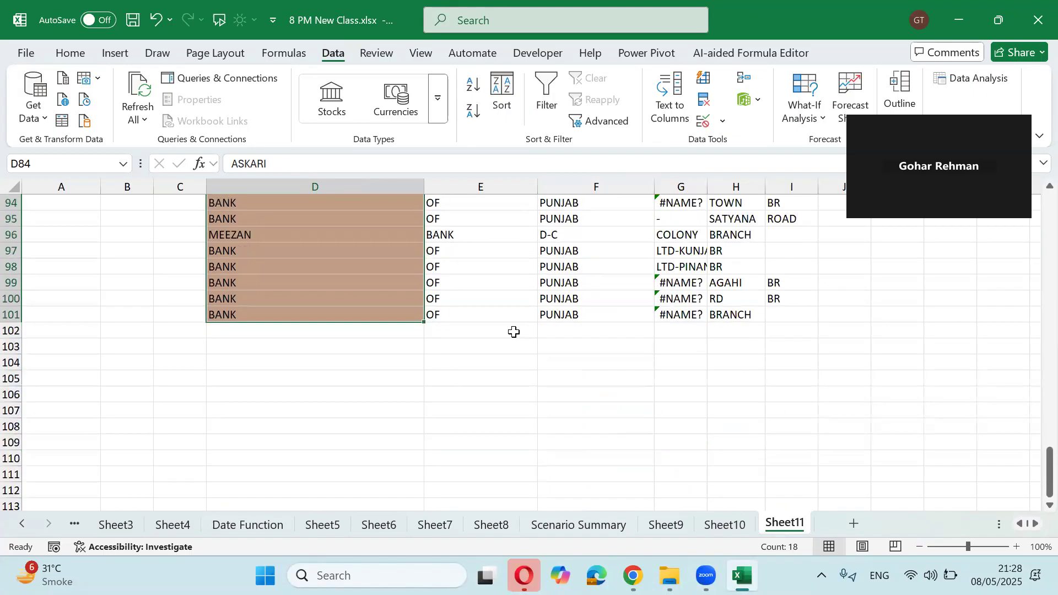
{"action": "left_click", "coordinate": [184, 316]}
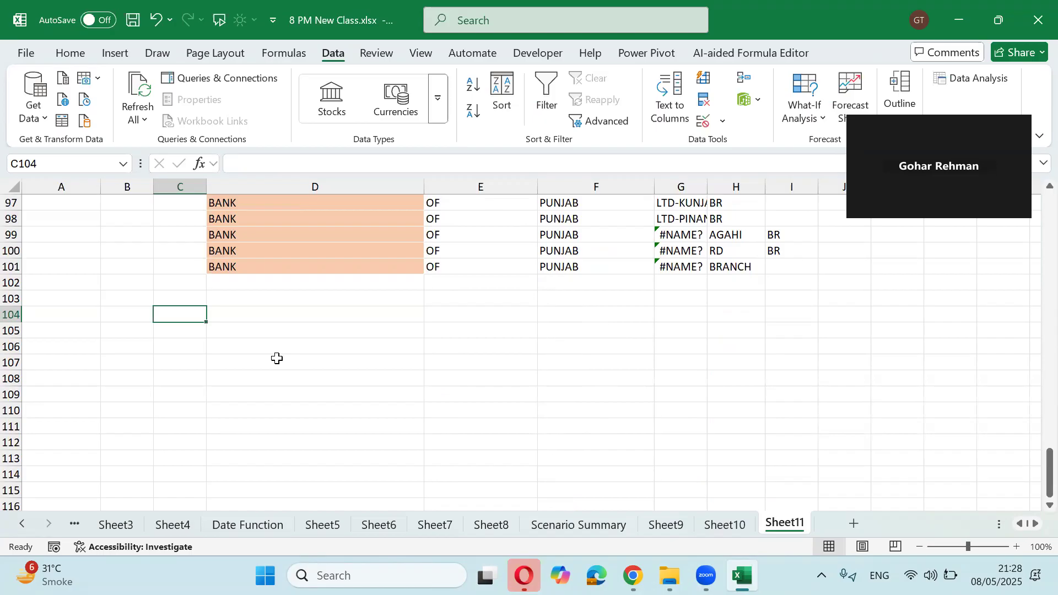
{"action": "key", "text": "Down"}
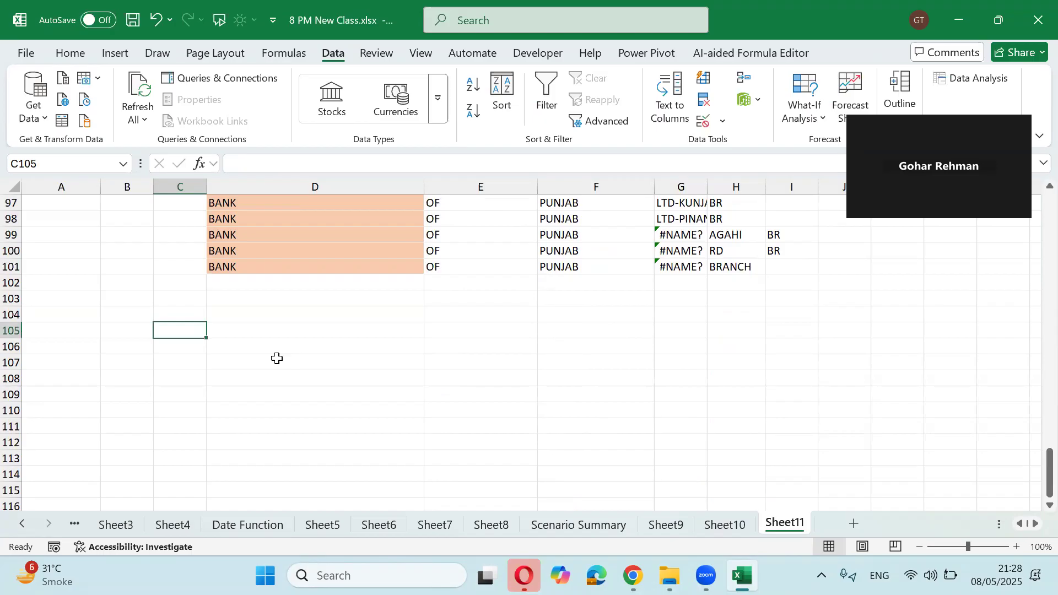
{"action": "key", "text": "Right"}
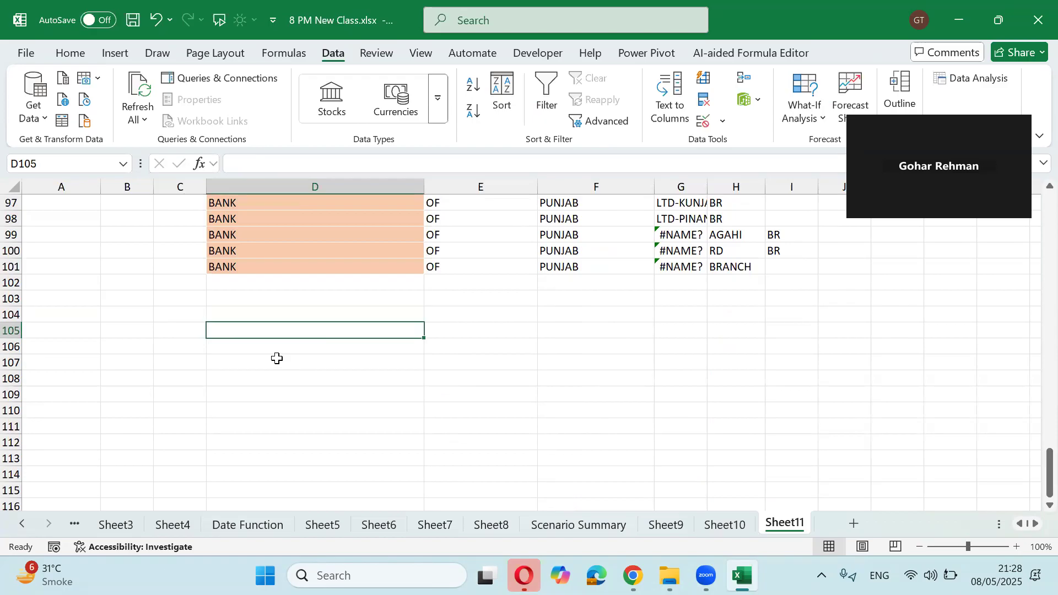
{"action": "type", "text": "23.05"}
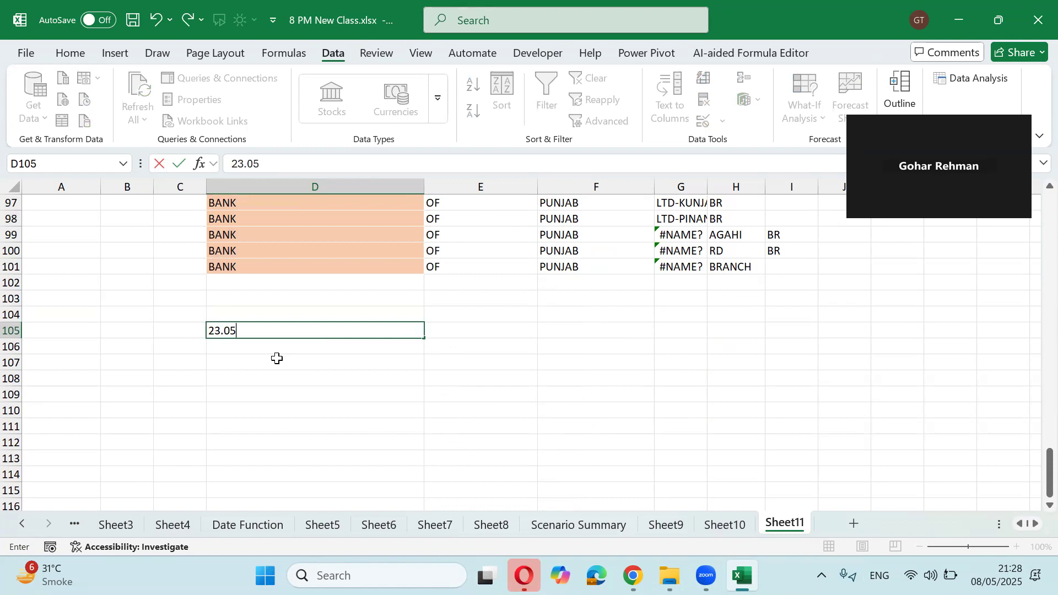
{"action": "type", "text": ".25"}
{"action": "key", "text": "Return"}
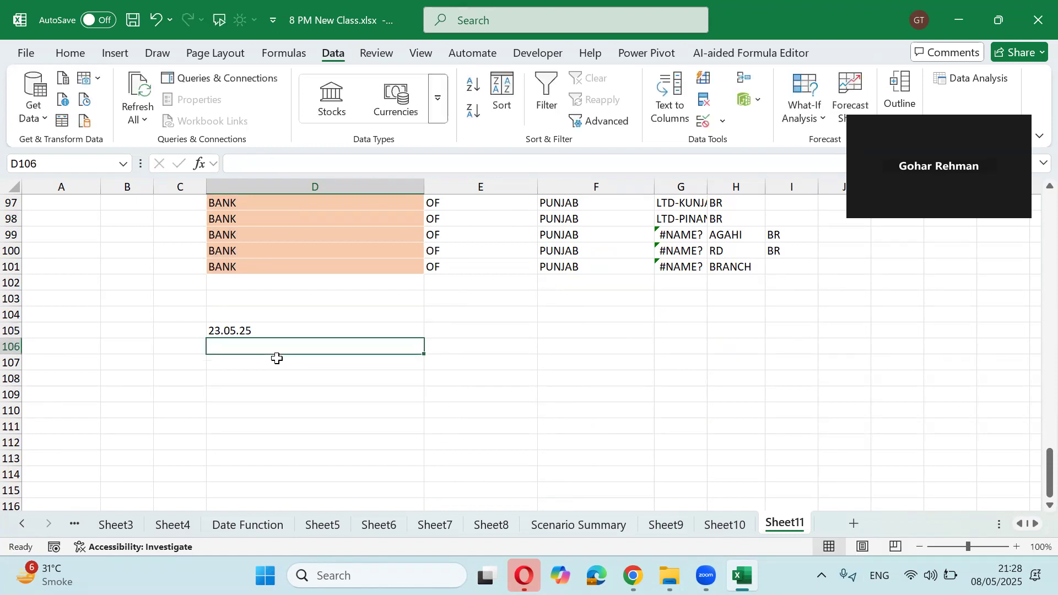
Test whether D105 works as a date with the formula =D105+1 in E105, and clear the formula.
{"action": "key", "text": "Up"}
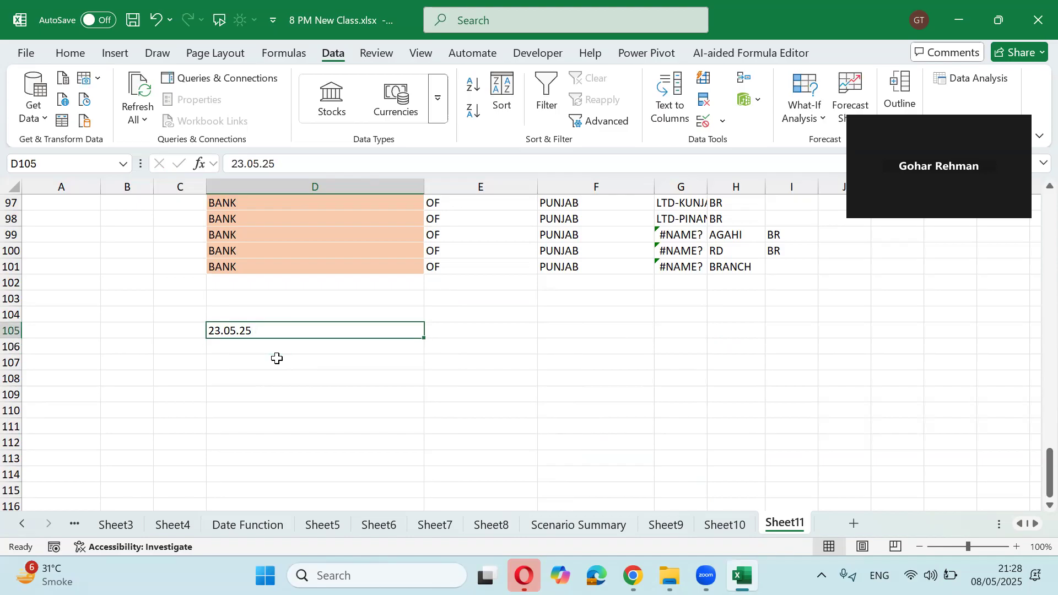
{"action": "key", "text": "Right"}
{"action": "type", "text": "="}
{"action": "key", "text": "Left"}
{"action": "type", "text": "+1"}
{"action": "key", "text": "ctrl+Return"}
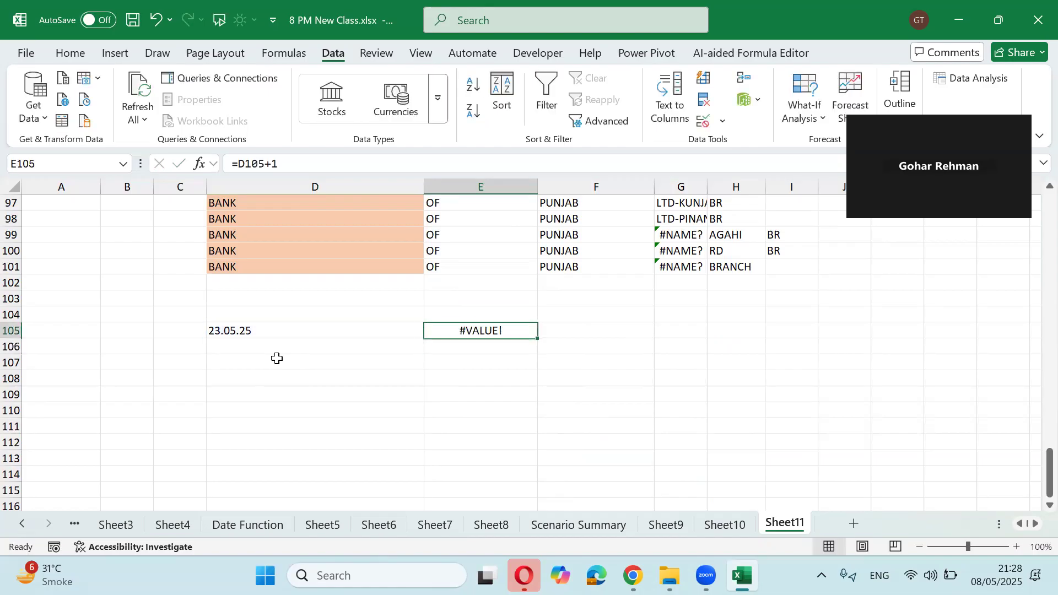
{"action": "key", "text": "Left"}
{"action": "key", "text": "Down"}
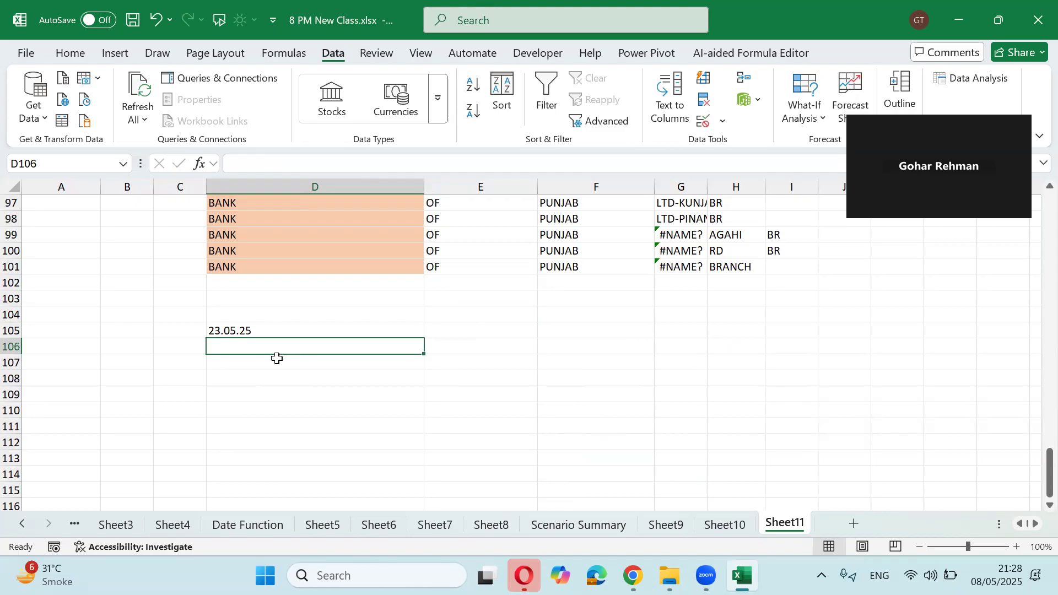
Enter the second dot-separated date 01.05.25 in D106 and select both dates in D105:D106.
{"action": "type", "text": "01"}
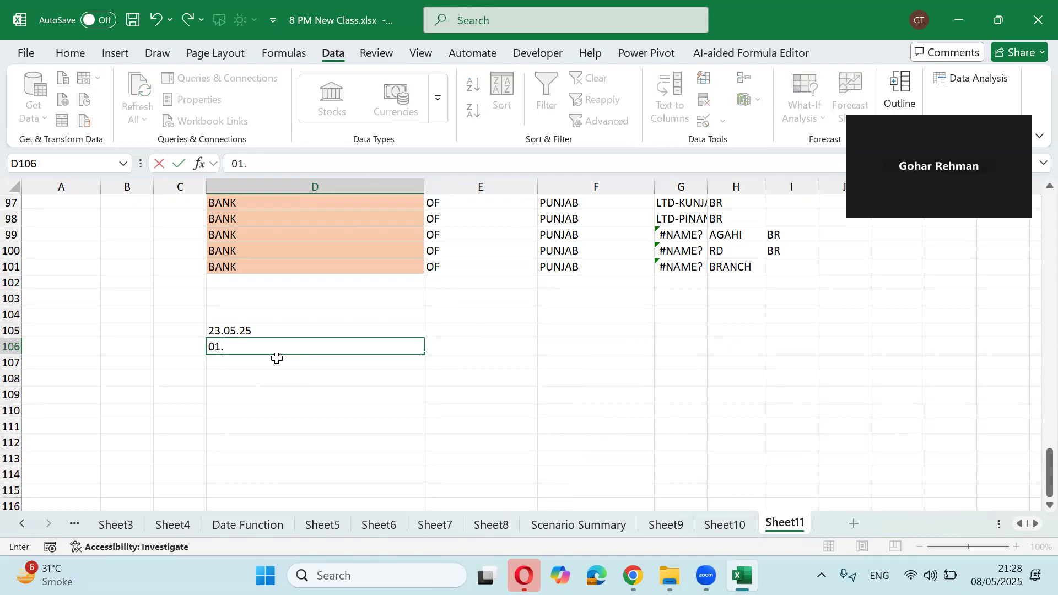
{"action": "type", "text": ".05.25"}
{"action": "key", "text": "Return"}
{"action": "key", "text": "Up"}
{"action": "key", "text": "Up"}
{"action": "key", "text": "shift+Down"}
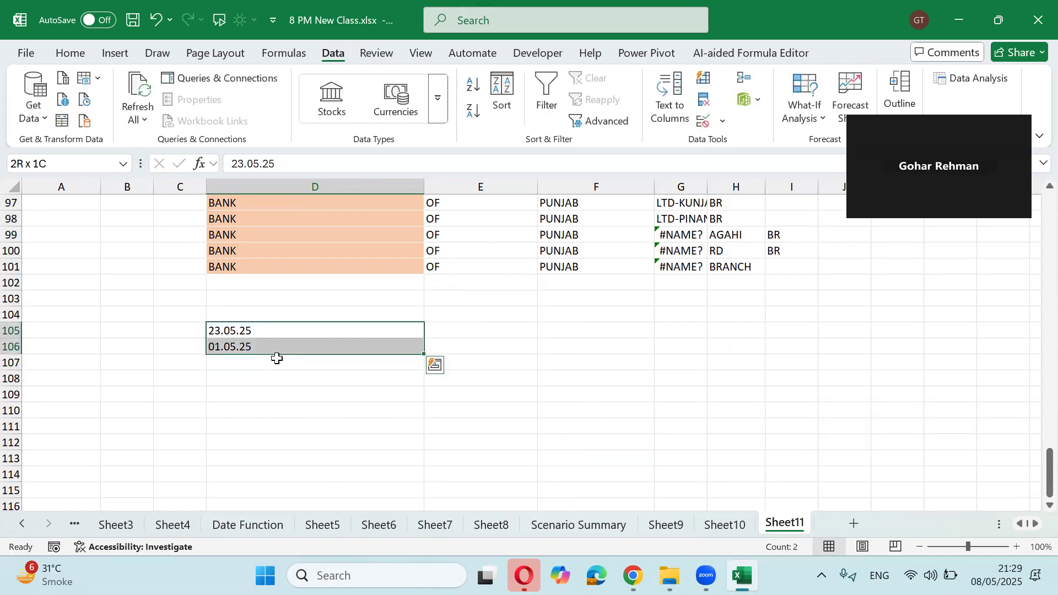
{"action": "key", "text": "shift+Down"}
{"action": "key", "text": "shift+Down"}
{"action": "key", "text": "shift+Down"}
{"action": "key", "text": "shift+Down"}
{"action": "key", "text": "shift+Down"}
{"action": "key", "text": "shift+Down"}
{"action": "key", "text": "shift+Down"}
{"action": "key", "text": "shift+Down"}
{"action": "key", "text": "shift+Down"}
{"action": "key", "text": "shift+Down"}
{"action": "key", "text": "shift+Down"}
{"action": "key", "text": "shift+Down"}
{"action": "key", "text": "shift+Down"}
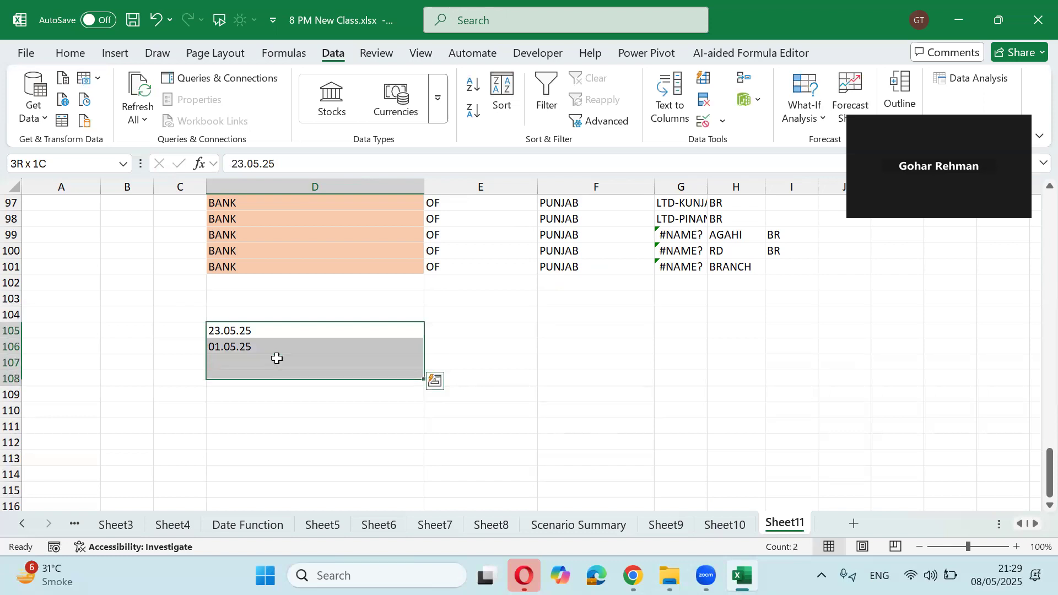
{"action": "key", "text": "shift+Up"}
{"action": "key", "text": "shift+Up"}
{"action": "key", "text": "shift+Up"}
{"action": "key", "text": "shift+Up"}
{"action": "key", "text": "shift+Up"}
{"action": "key", "text": "shift+Up"}
{"action": "key", "text": "shift+Up"}
{"action": "key", "text": "shift+Up"}
{"action": "key", "text": "shift+Up"}
{"action": "key", "text": "shift+Up"}
{"action": "key", "text": "shift+Up"}
{"action": "key", "text": "shift+Up"}
{"action": "key", "text": "shift+Up"}
{"action": "key", "text": "shift+Up"}
{"action": "key", "text": "shift+Down"}
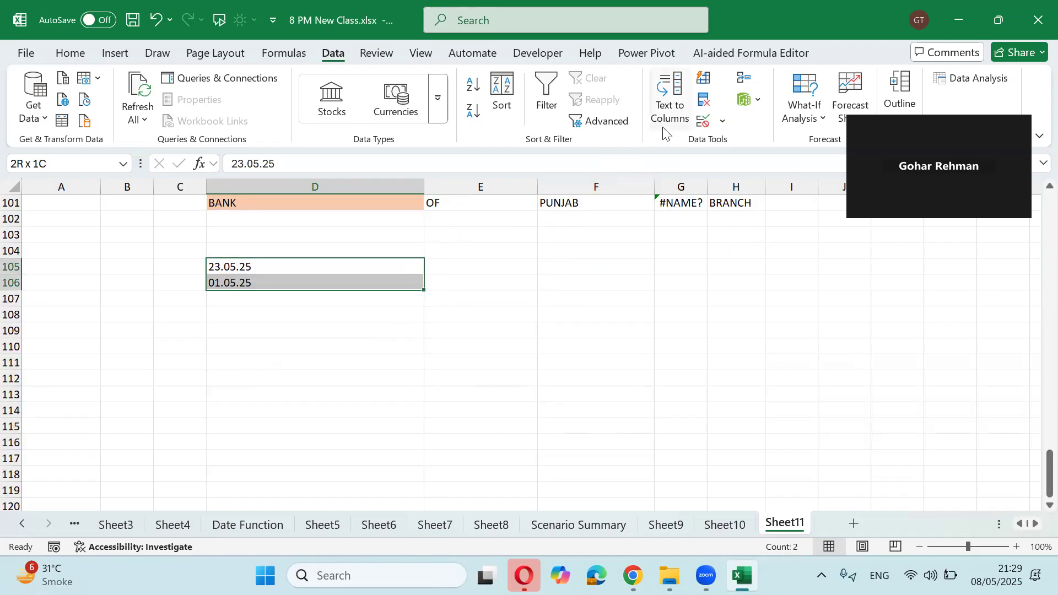
Convert the dates in D105:D106 in place with Delimited Text to Columns, using the DMY date column format.
{"action": "left_click", "coordinate": [668, 113]}
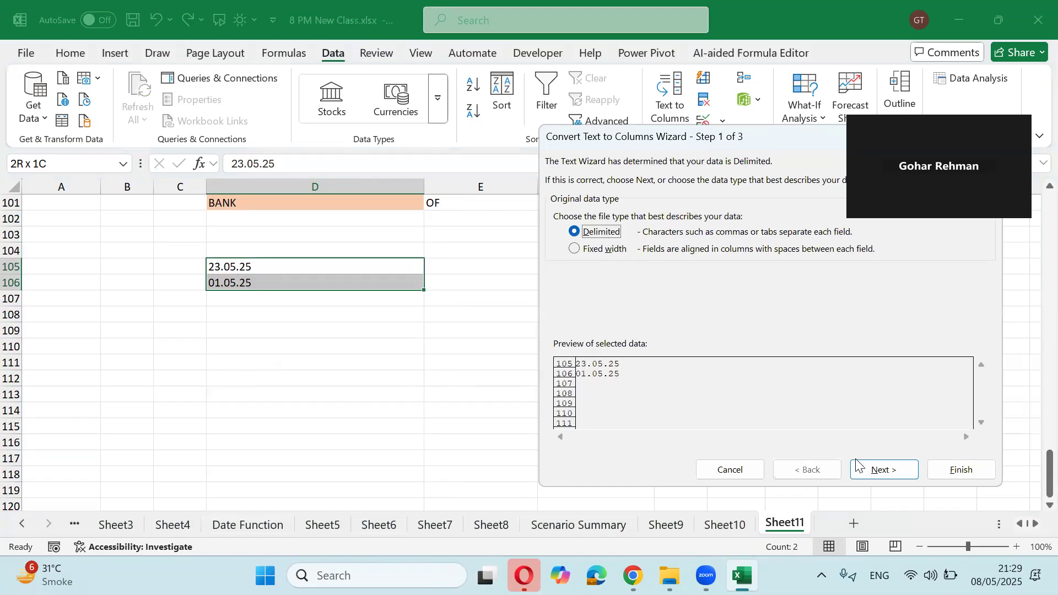
{"action": "left_click", "coordinate": [870, 473]}
{"action": "left_click", "coordinate": [559, 253]}
{"action": "left_click", "coordinate": [863, 472]}
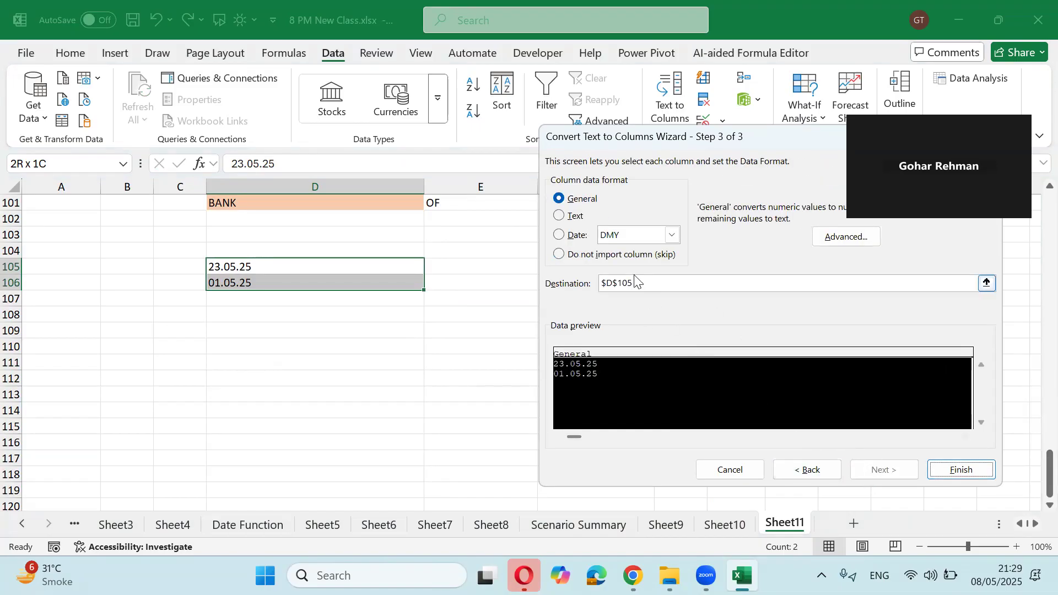
{"action": "left_click", "coordinate": [567, 236]}
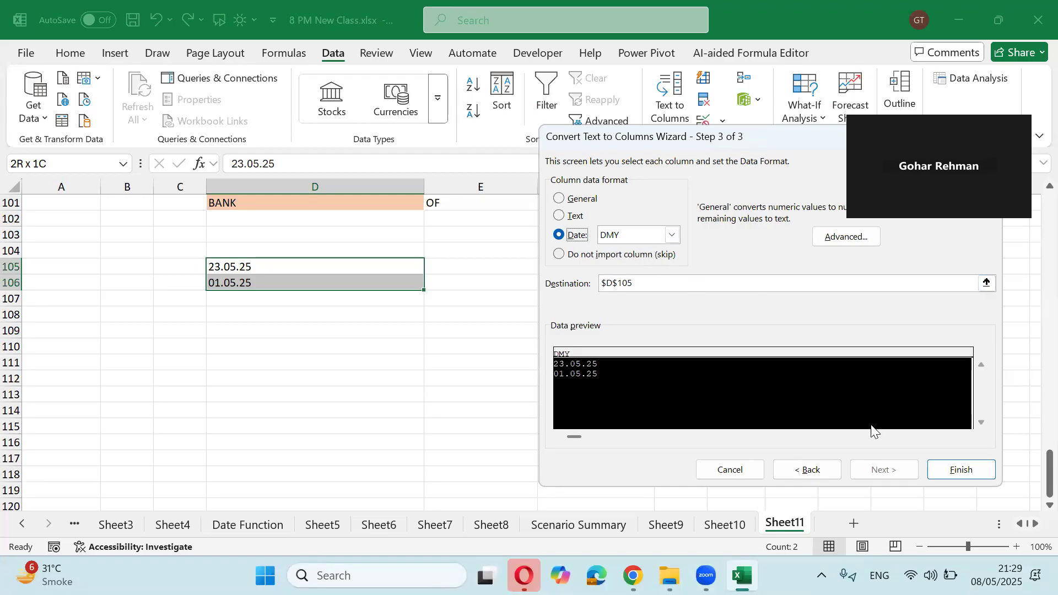
{"action": "left_click", "coordinate": [950, 471]}
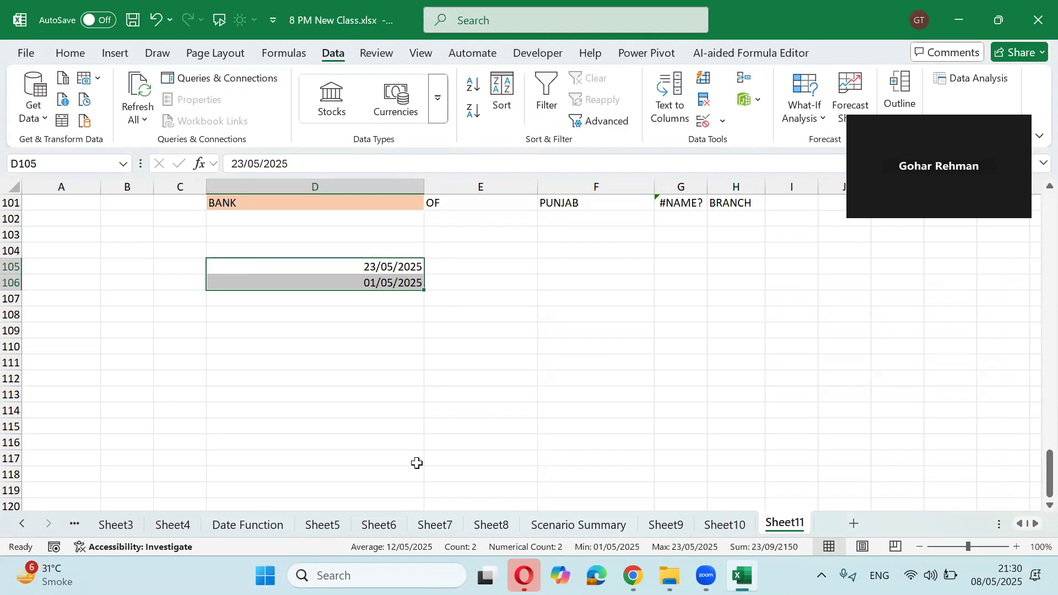
{"action": "left_click", "coordinate": [657, 116]}
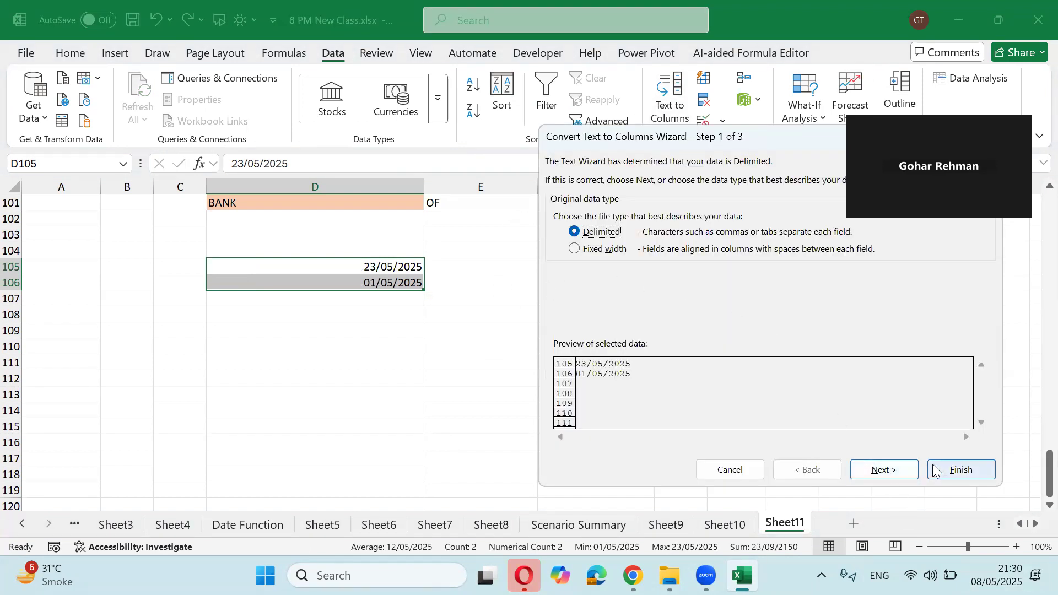
{"action": "left_click", "coordinate": [744, 465]}
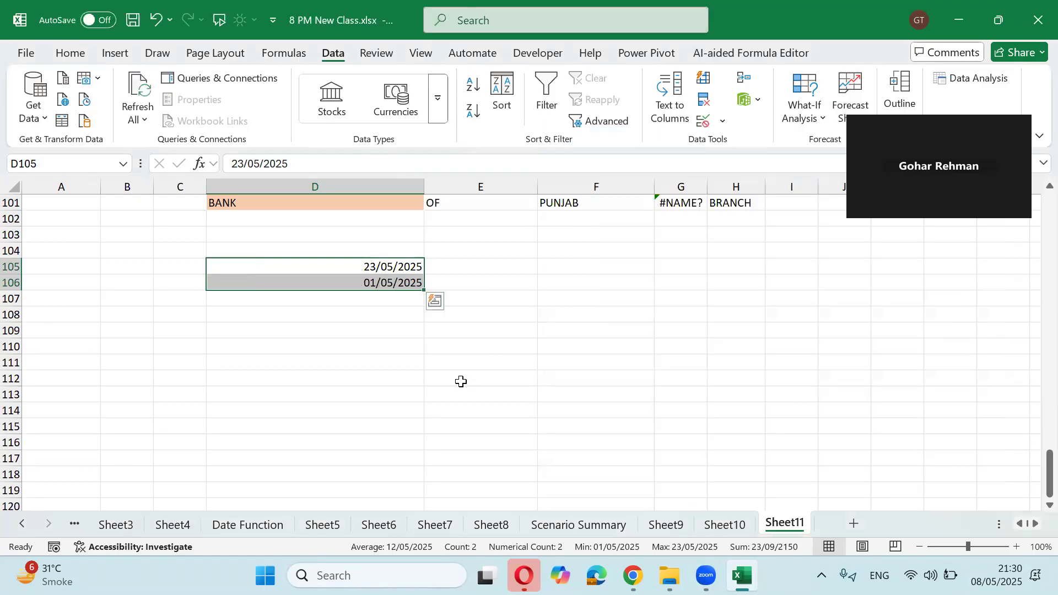
{"action": "left_click", "coordinate": [385, 358]}
{"action": "scroll", "coordinate": [385, 357], "scroll_direction": "up", "scroll_amount": 1}
{"action": "scroll", "coordinate": [385, 357], "scroll_direction": "up", "scroll_amount": 9}
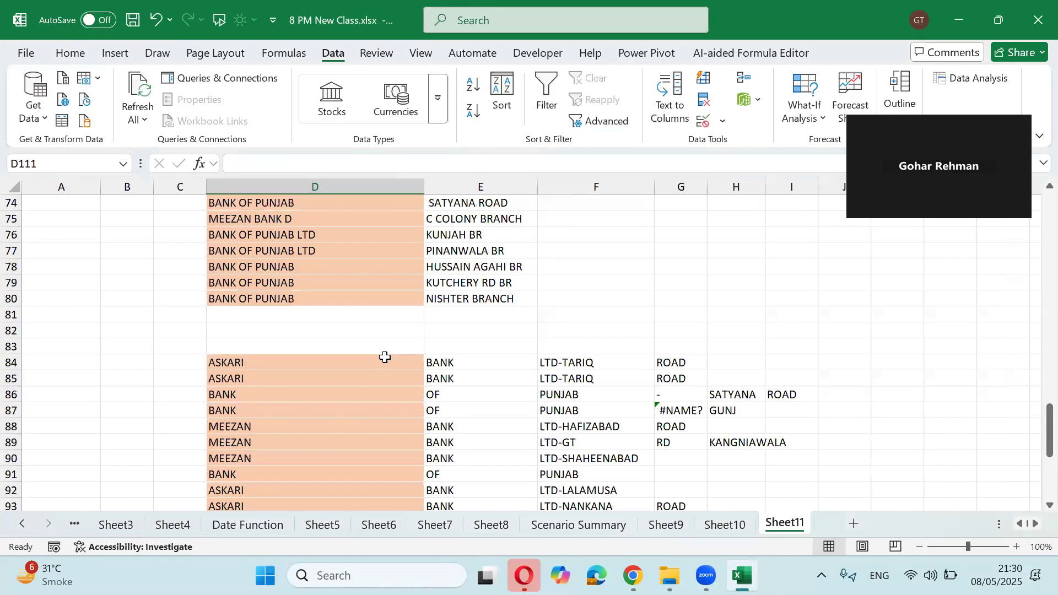
{"action": "scroll", "coordinate": [385, 357], "scroll_direction": "down", "scroll_amount": 8}
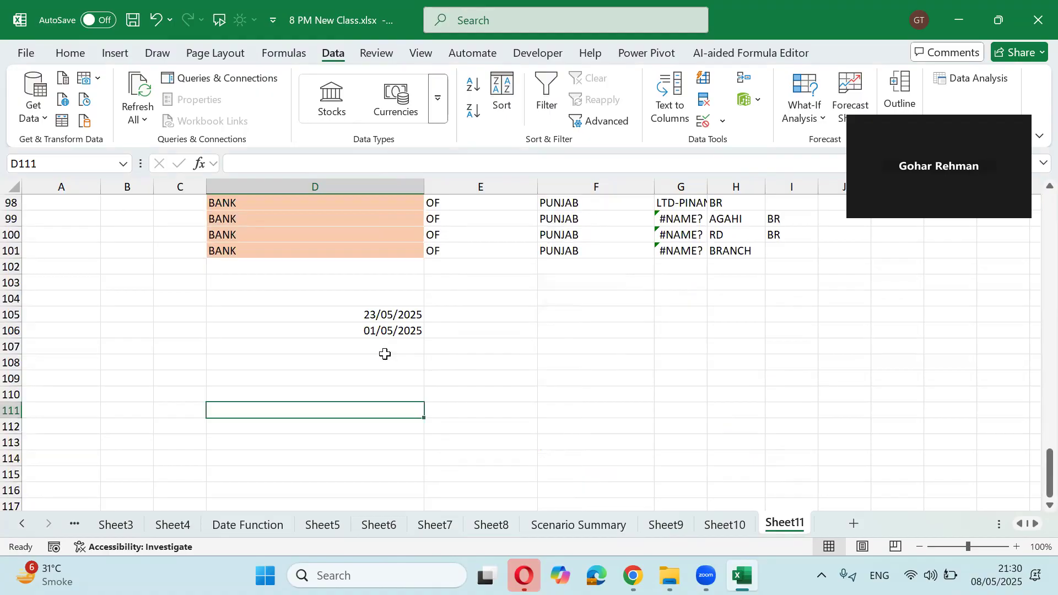
{"action": "scroll", "coordinate": [386, 354], "scroll_direction": "down", "scroll_amount": 2}
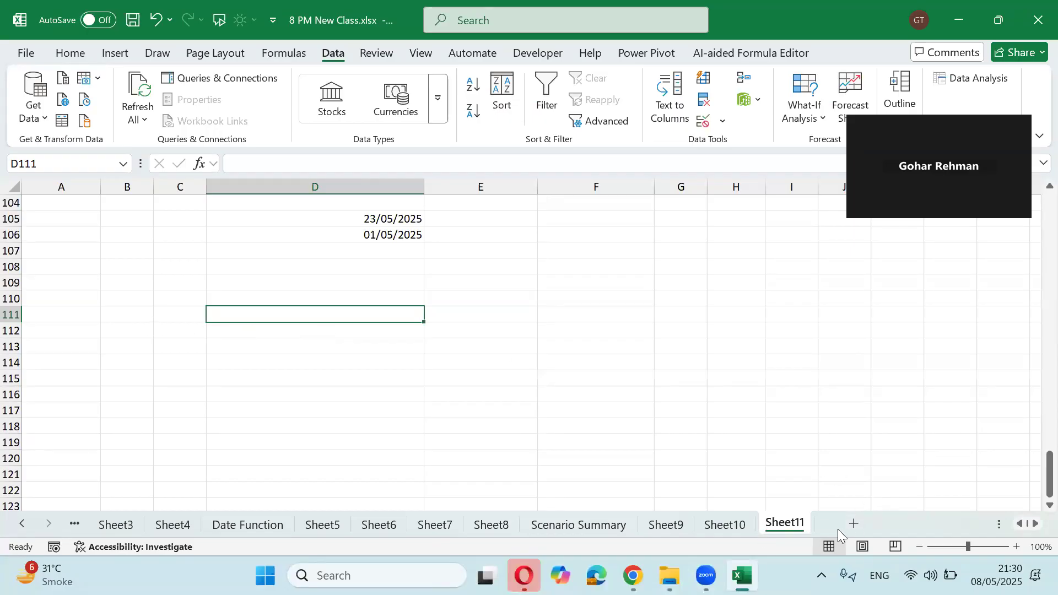
Add a new worksheet and enter "Data Validation" in A1 and "ALT AVV" in C1.
{"action": "left_click", "coordinate": [854, 524]}
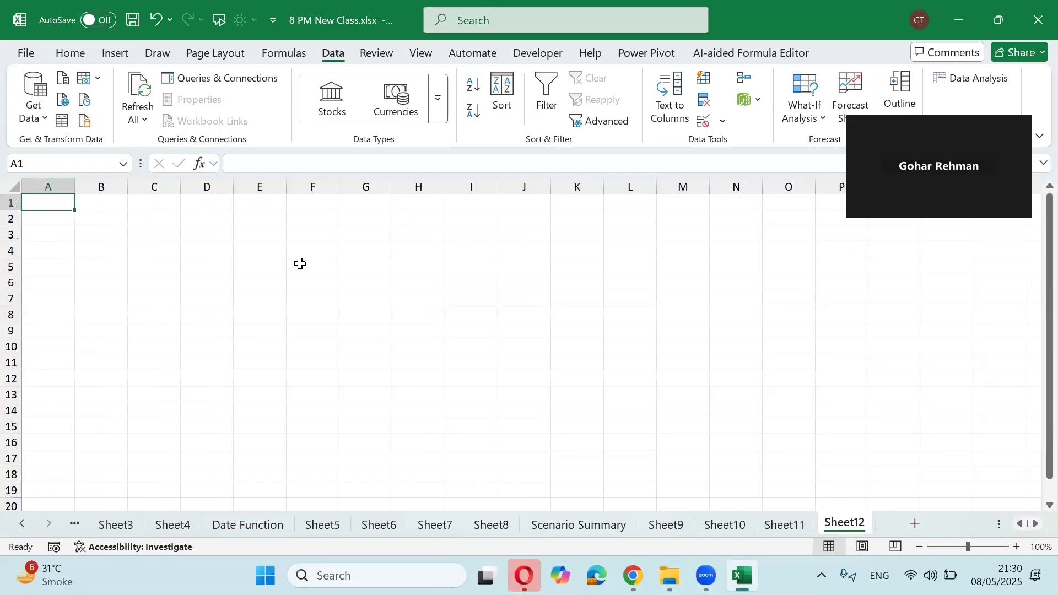
{"action": "type", "text": "Data Validation"}
{"action": "key", "text": "ctrl+Return"}
{"action": "key", "text": "Right"}
{"action": "key", "text": "Right"}
{"action": "type", "text": "ALT AVV"}
{"action": "key", "text": "ctrl+Return"}
Examine the criteria types that Data Validation allows for C3, without applying any.
{"action": "key", "text": "Down"}
{"action": "key", "text": "Down"}
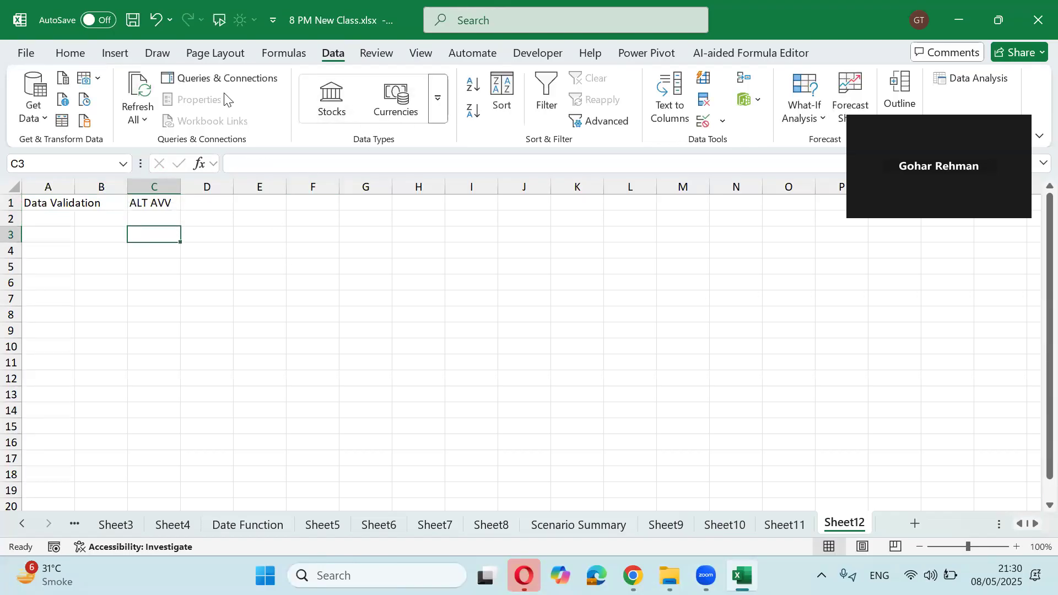
{"action": "left_click", "coordinate": [704, 121]}
{"action": "left_click_drag", "start_coordinate": [700, 174], "coordinate": [492, 151]}
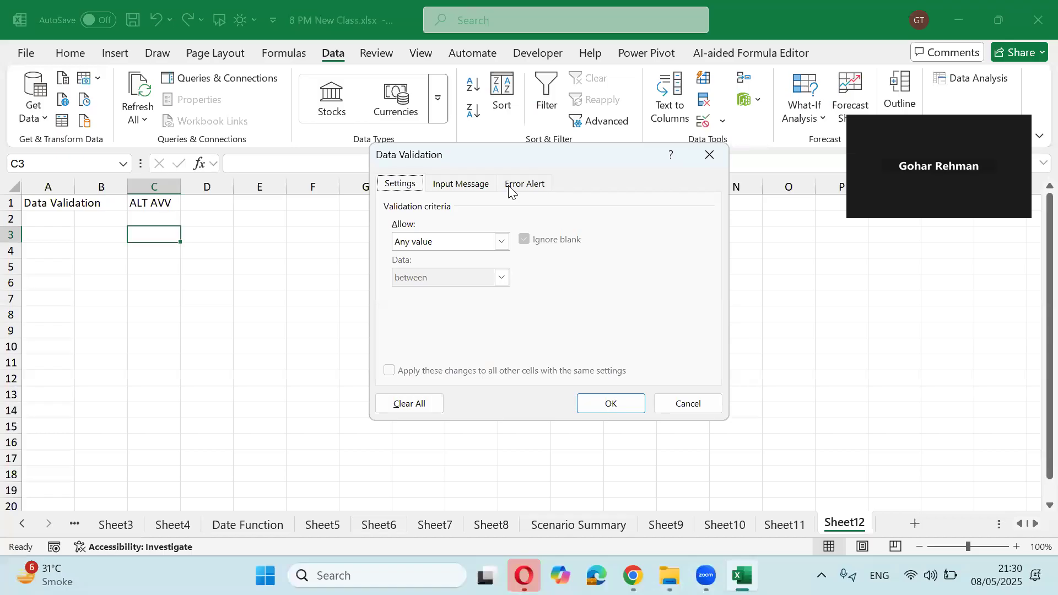
{"action": "left_click", "coordinate": [444, 241]}
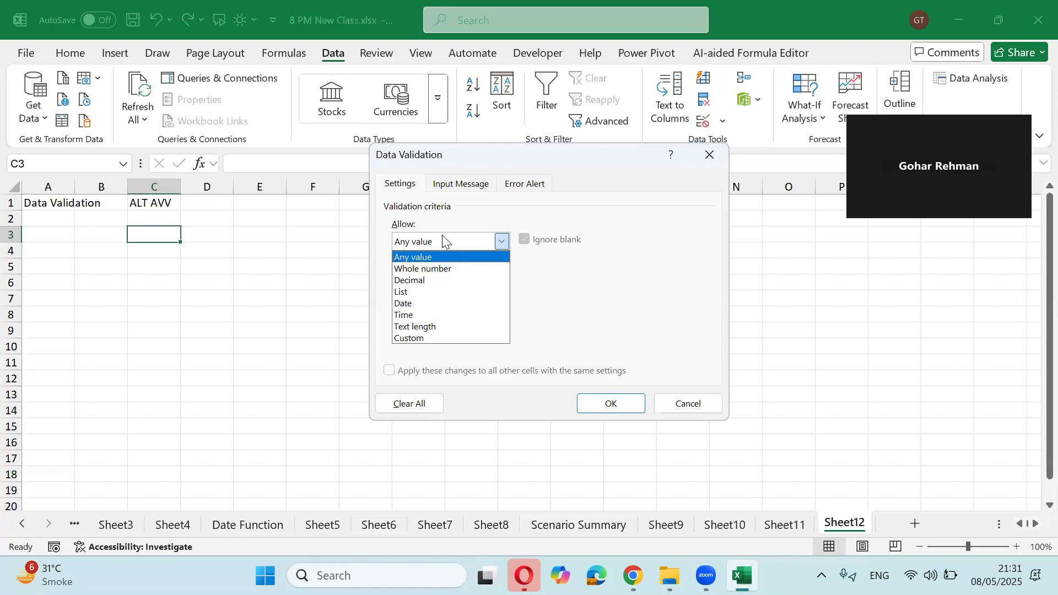
{"action": "key", "text": "Escape"}
{"action": "key", "text": "Escape"}
Select D3:D16 and widen column D to nearly twice its width.
{"action": "key", "text": "Down"}
{"action": "key", "text": "Right"}
{"action": "key", "text": "Right"}
{"action": "key", "text": "Up"}
{"action": "key", "text": "Left"}
{"action": "key", "text": "shift+Down"}
{"action": "key", "text": "shift+Down"}
{"action": "key", "text": "shift+Down"}
{"action": "key", "text": "shift+Down"}
{"action": "key", "text": "shift+Down"}
{"action": "key", "text": "shift+Down"}
{"action": "key", "text": "shift+Down"}
{"action": "key", "text": "shift+Down"}
{"action": "key", "text": "shift+Down"}
{"action": "key", "text": "shift+Down"}
{"action": "key", "text": "shift+Down"}
{"action": "key", "text": "shift+Down"}
{"action": "key", "text": "shift+Down"}
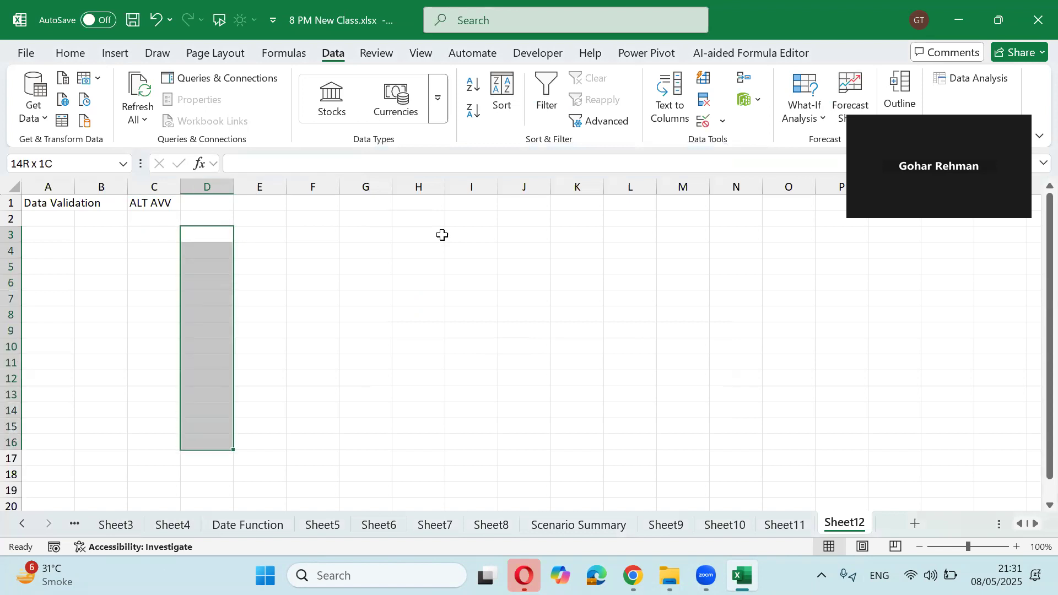
{"action": "left_click_drag", "start_coordinate": [233, 188], "coordinate": [278, 195]}
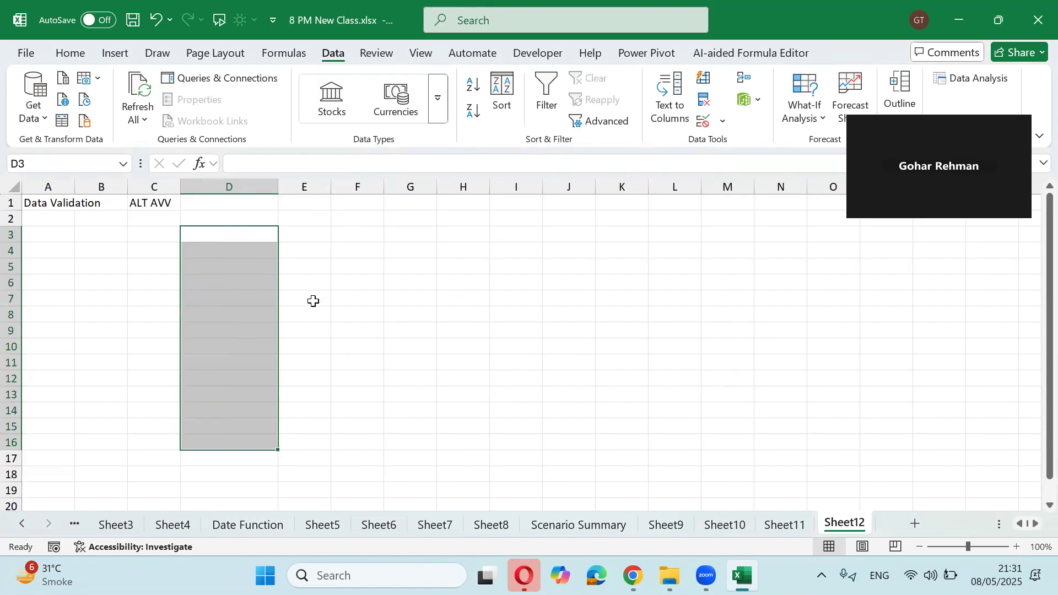
Enter the heading "18 to 40" in D2.
{"action": "key", "text": "shift+Up"}
{"action": "key", "text": "shift+Up"}
{"action": "key", "text": "shift+Up"}
{"action": "key", "text": "shift+Up"}
{"action": "key", "text": "shift+Up"}
{"action": "key", "text": "shift+Up"}
{"action": "key", "text": "shift+Up"}
{"action": "key", "text": "shift+Up"}
{"action": "key", "text": "shift+Up"}
{"action": "key", "text": "shift+Up"}
{"action": "key", "text": "shift+Up"}
{"action": "key", "text": "shift+Up"}
{"action": "key", "text": "shift+Up"}
{"action": "key", "text": "Up"}
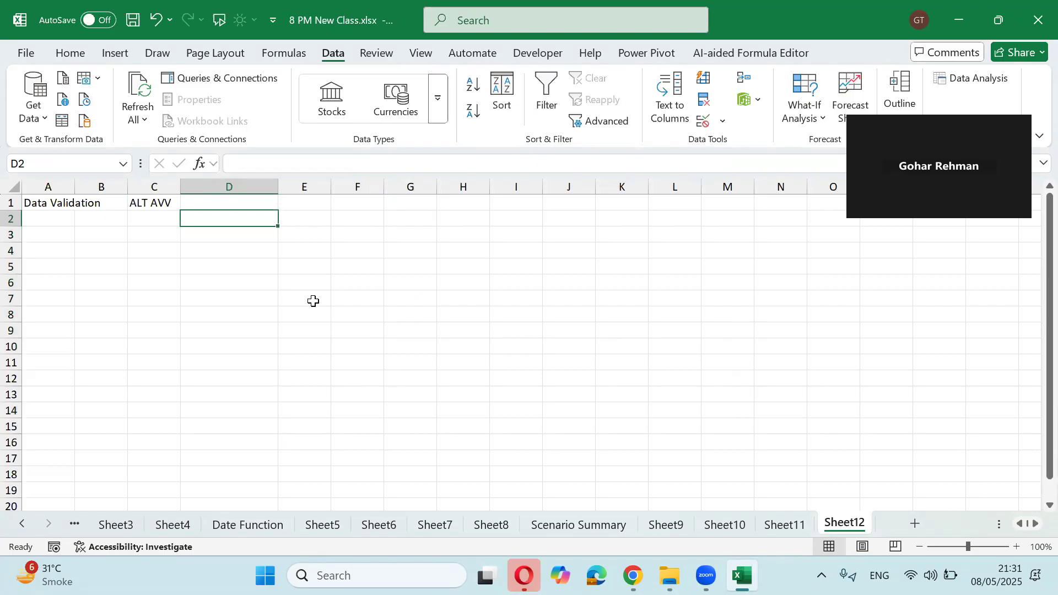
{"action": "type", "text": "18 to 40"}
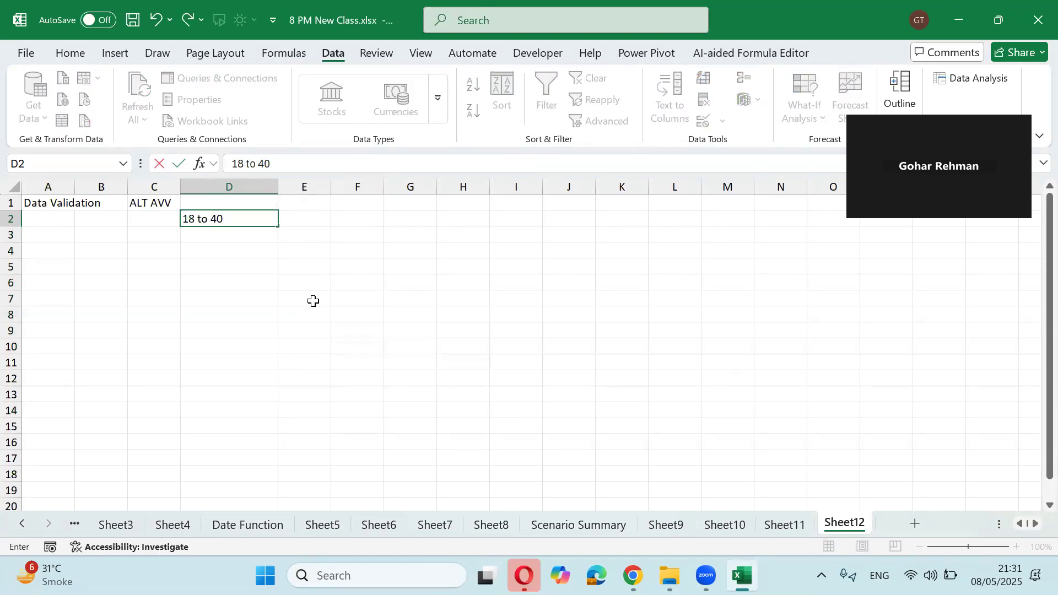
{"action": "key", "text": "Return"}
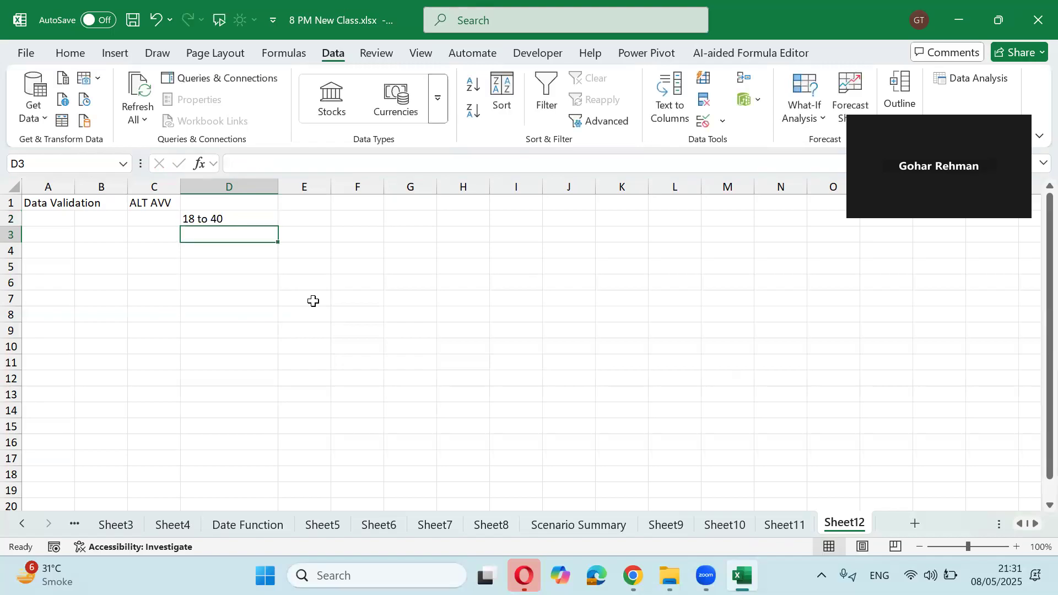
Restrict D3:D16 to whole numbers between 18 and 40 with Data Validation and fill the range yellow.
{"action": "key", "text": "shift+Down"}
{"action": "key", "text": "shift+Down"}
{"action": "key", "text": "shift+Down"}
{"action": "key", "text": "shift+Down"}
{"action": "key", "text": "shift+Down"}
{"action": "key", "text": "shift+Down"}
{"action": "key", "text": "shift+Down"}
{"action": "key", "text": "shift+Down"}
{"action": "key", "text": "shift+Down"}
{"action": "key", "text": "shift+Down"}
{"action": "key", "text": "shift+Down"}
{"action": "key", "text": "shift+Down"}
{"action": "key", "text": "shift+Down"}
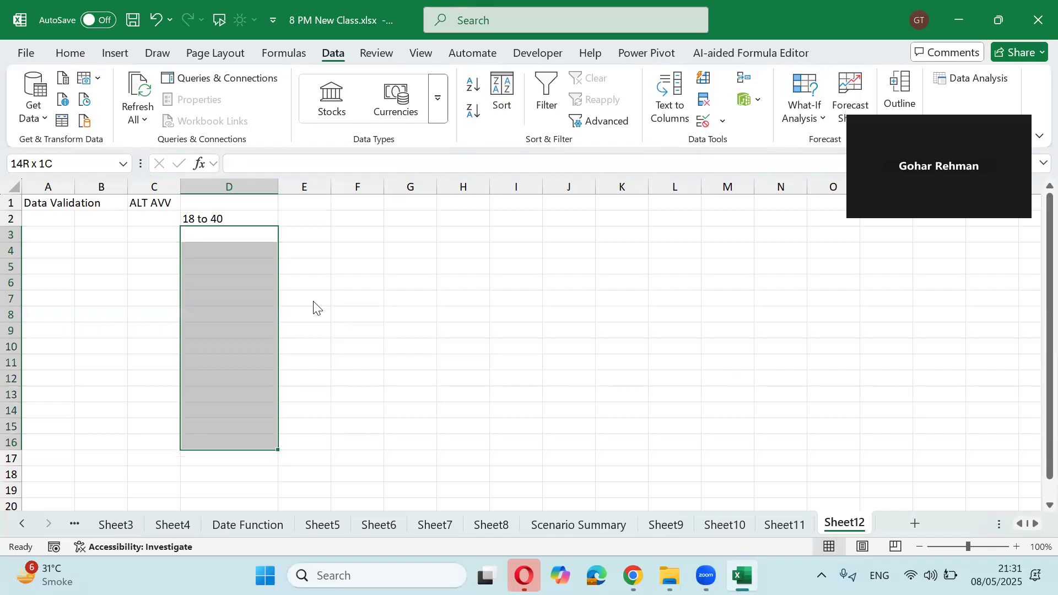
{"action": "key", "text": "alt+a"}
{"action": "key", "text": "v"}
{"action": "key", "text": "v"}
{"action": "left_click", "coordinate": [408, 243]}
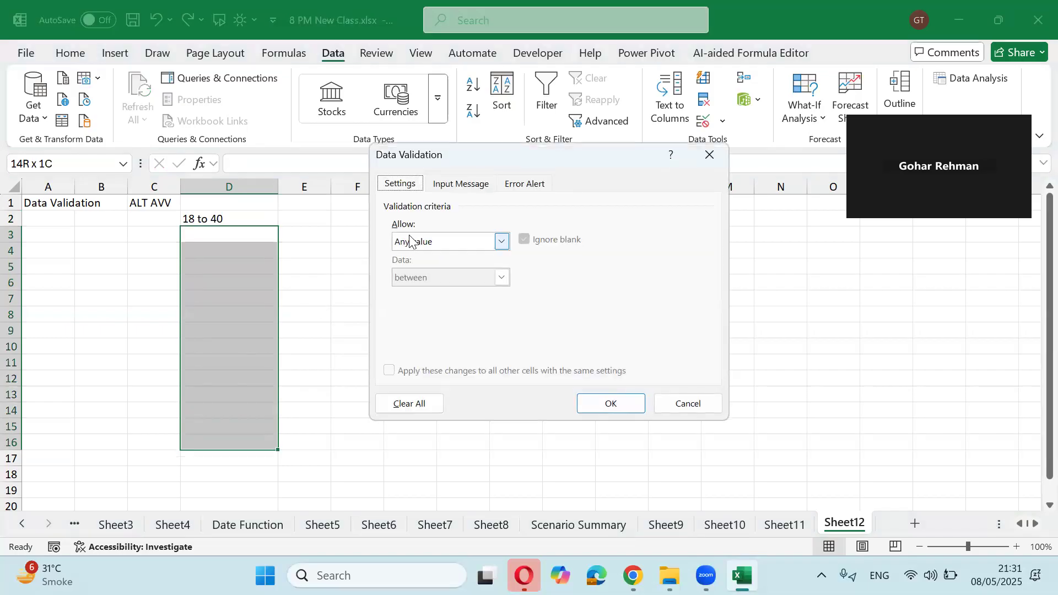
{"action": "left_click", "coordinate": [433, 270]}
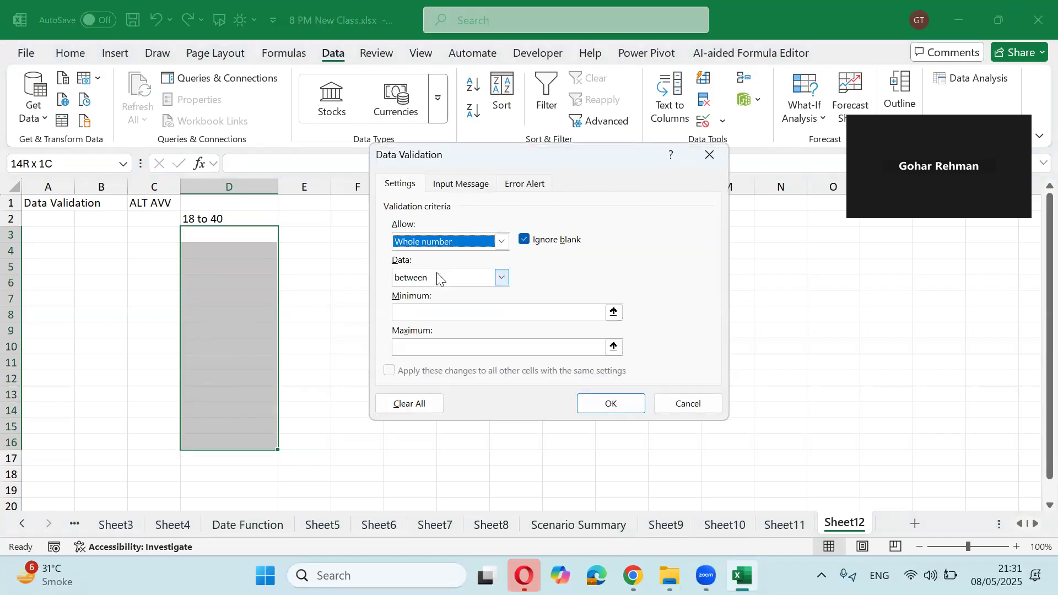
{"action": "left_click", "coordinate": [445, 312]}
{"action": "type", "text": "18"}
{"action": "left_click", "coordinate": [446, 345]}
{"action": "type", "text": "40"}
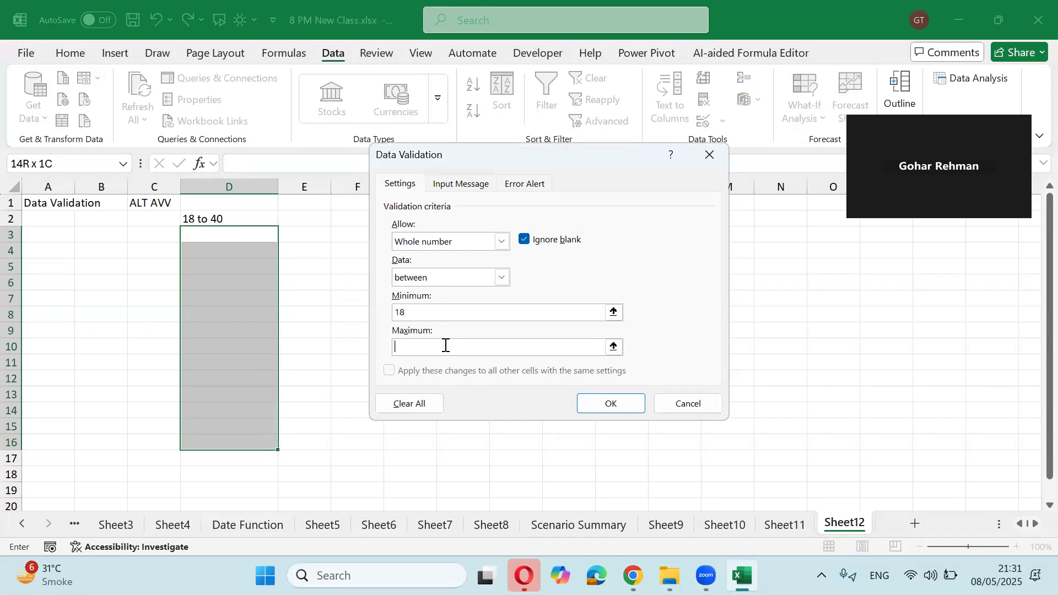
{"action": "left_click", "coordinate": [581, 402]}
{"action": "left_click", "coordinate": [70, 53]}
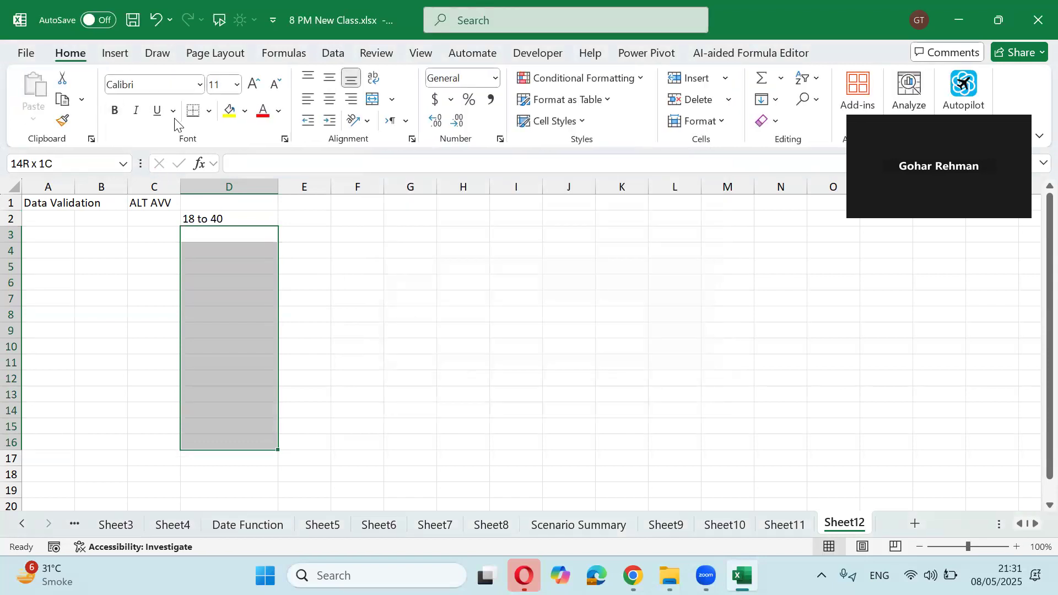
{"action": "left_click", "coordinate": [229, 111]}
Test the validation rule in D3 with the out-of-range values 17 and 41, and cancel the entry.
{"action": "left_click", "coordinate": [232, 233]}
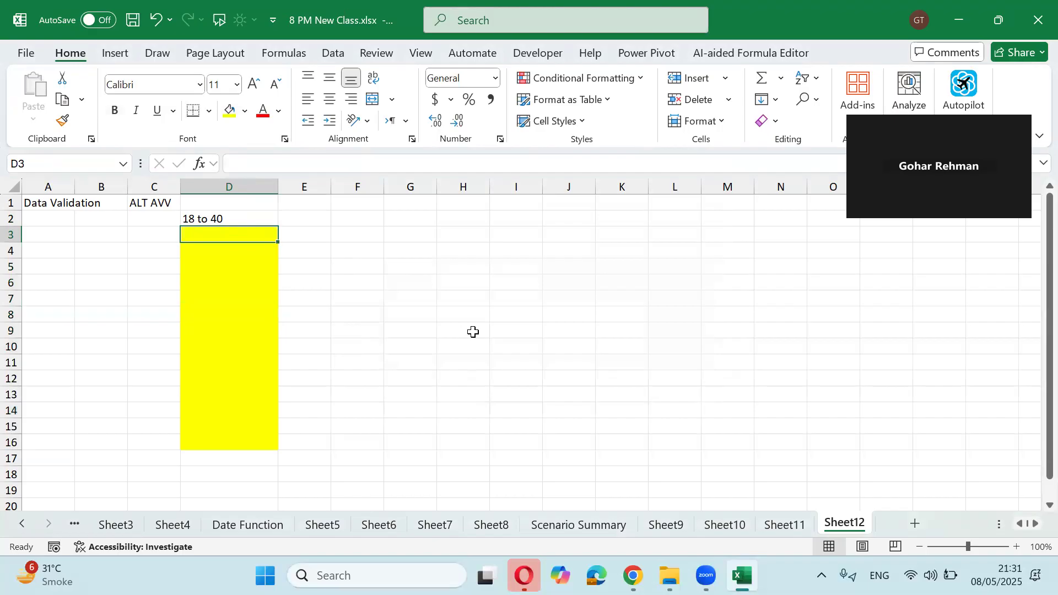
{"action": "type", "text": "17"}
{"action": "key", "text": "Return"}
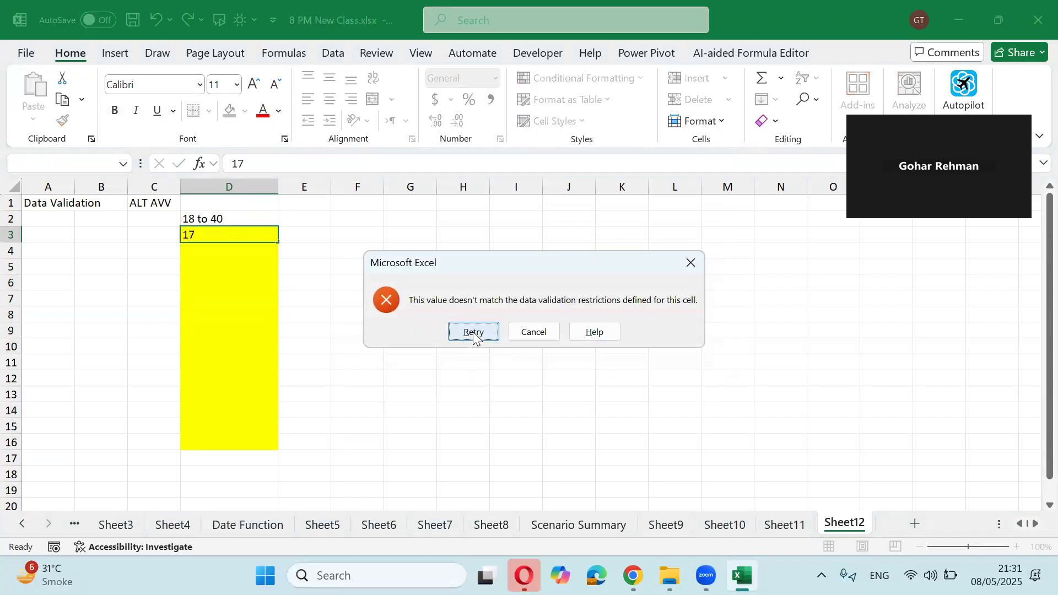
{"action": "left_click", "coordinate": [473, 333]}
{"action": "type", "text": "41"}
{"action": "key", "text": "Return"}
{"action": "key", "text": "Escape"}
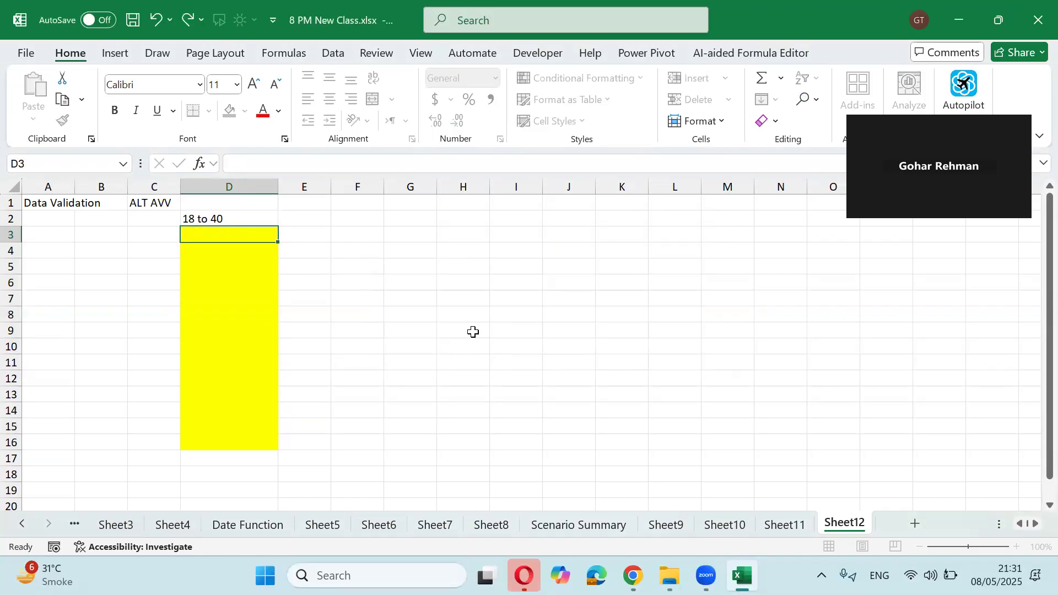
Enter the permitted values 40, 39, 30 and 35 in D5:D8.
{"action": "key", "text": "Down"}
{"action": "key", "text": "Down"}
{"action": "type", "text": "40"}
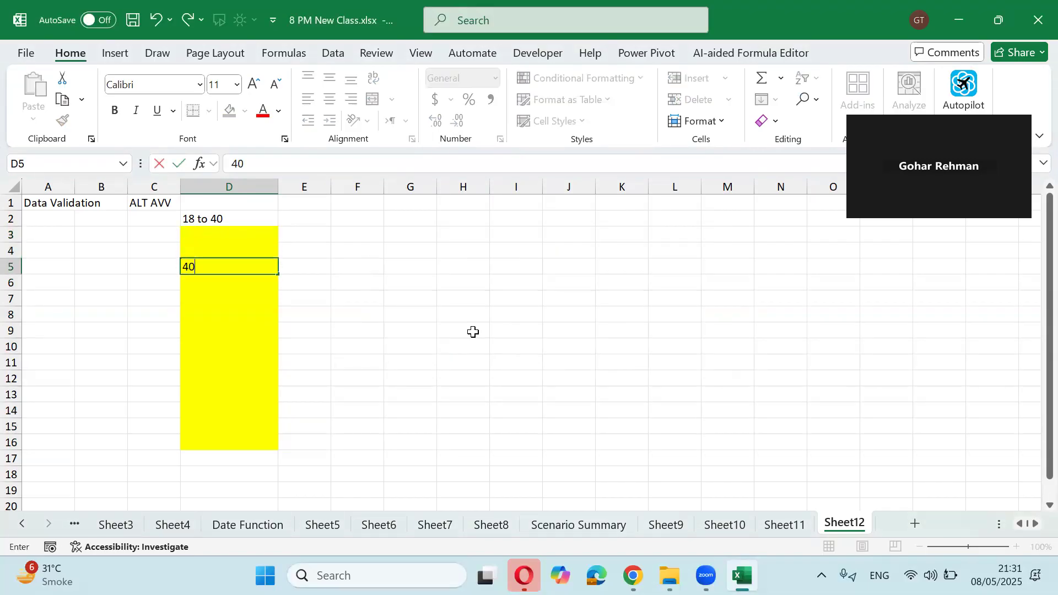
{"action": "key", "text": "Return"}
{"action": "type", "text": "39"}
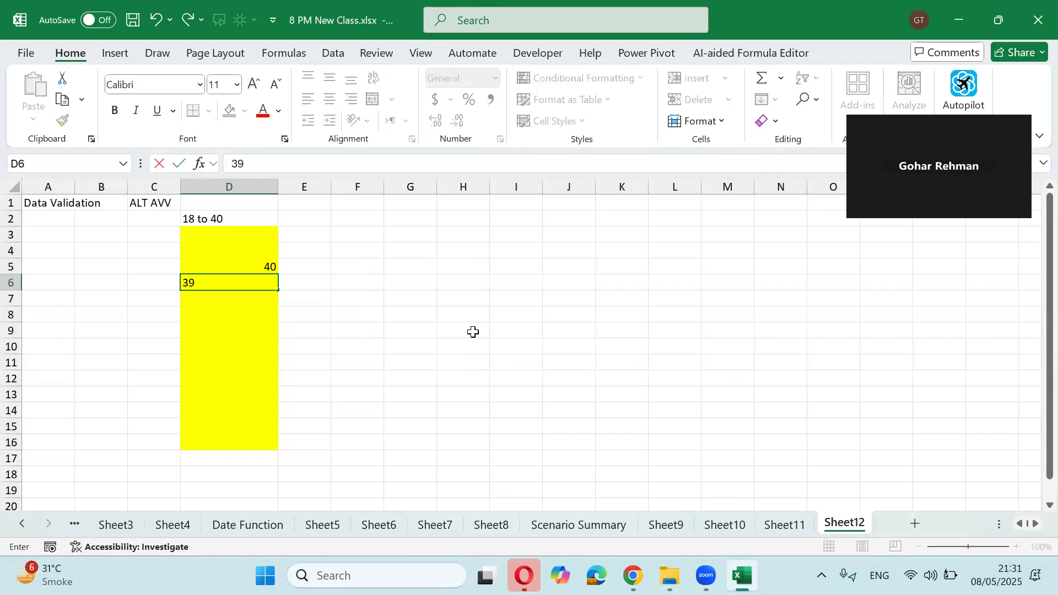
{"action": "key", "text": "Return"}
{"action": "type", "text": "30"}
{"action": "key", "text": "Return"}
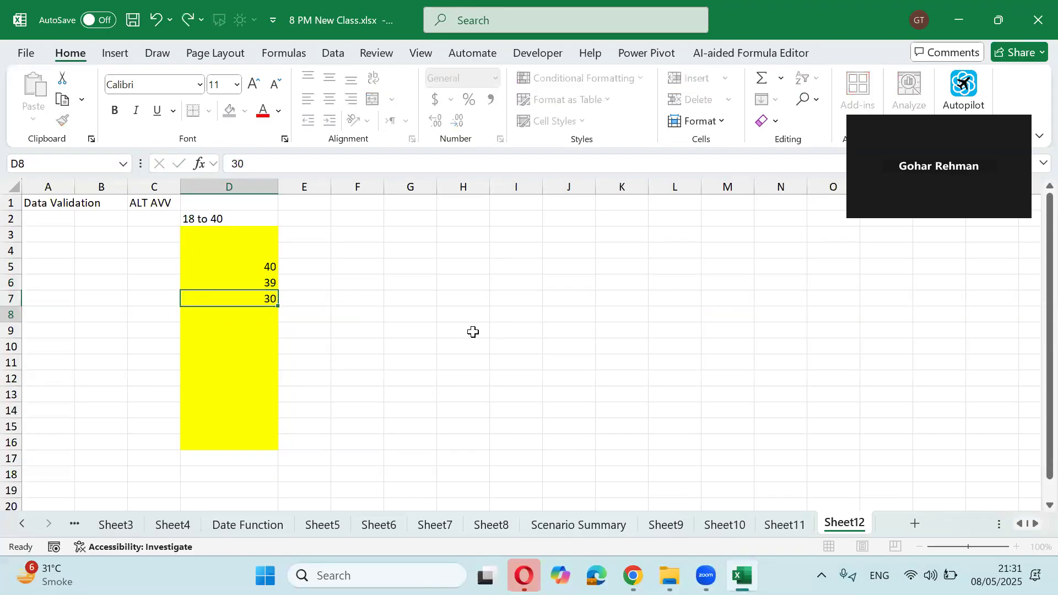
{"action": "type", "text": "35"}
{"action": "key", "text": "Return"}
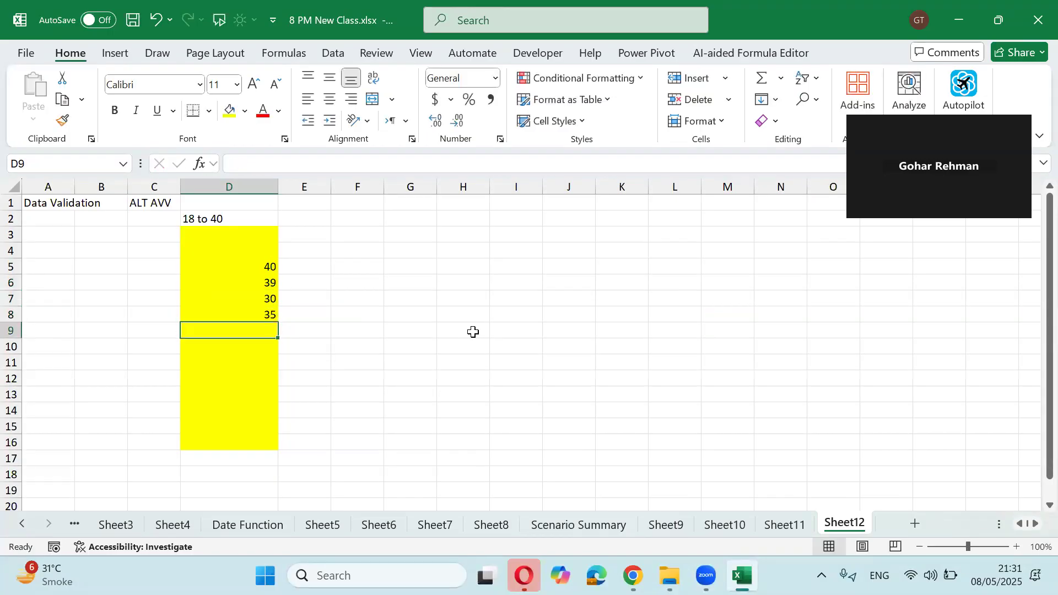
{"action": "key", "text": "Up"}
{"action": "key", "text": "Up"}
{"action": "key", "text": "Up"}
{"action": "key", "text": "Up"}
{"action": "key", "text": "Up"}
{"action": "key", "text": "Up"}
{"action": "key", "text": "Up"}
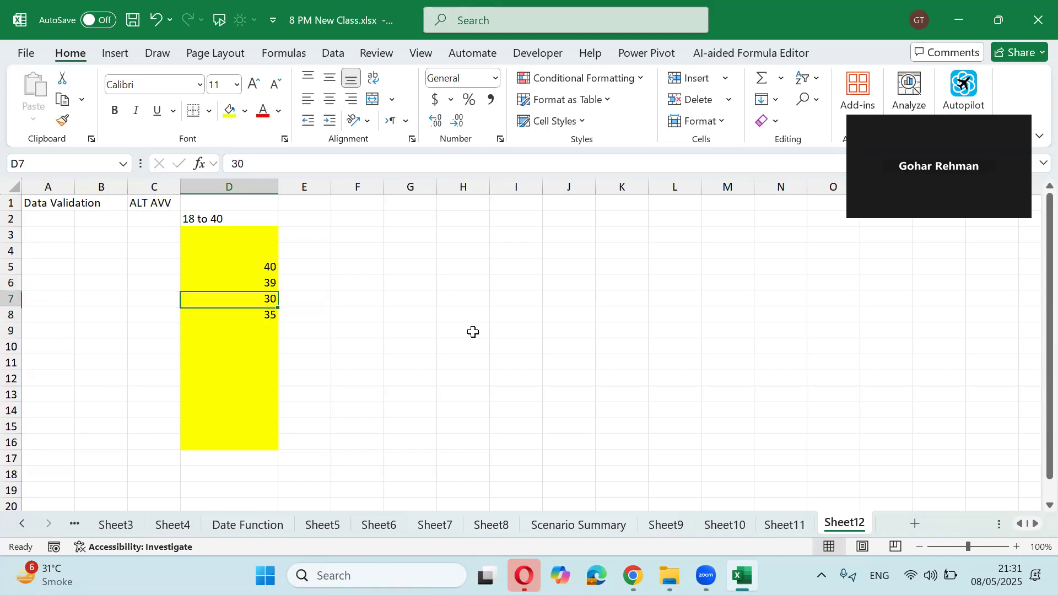
Enter the heading ">18" in E2.
{"action": "key", "text": "Right"}
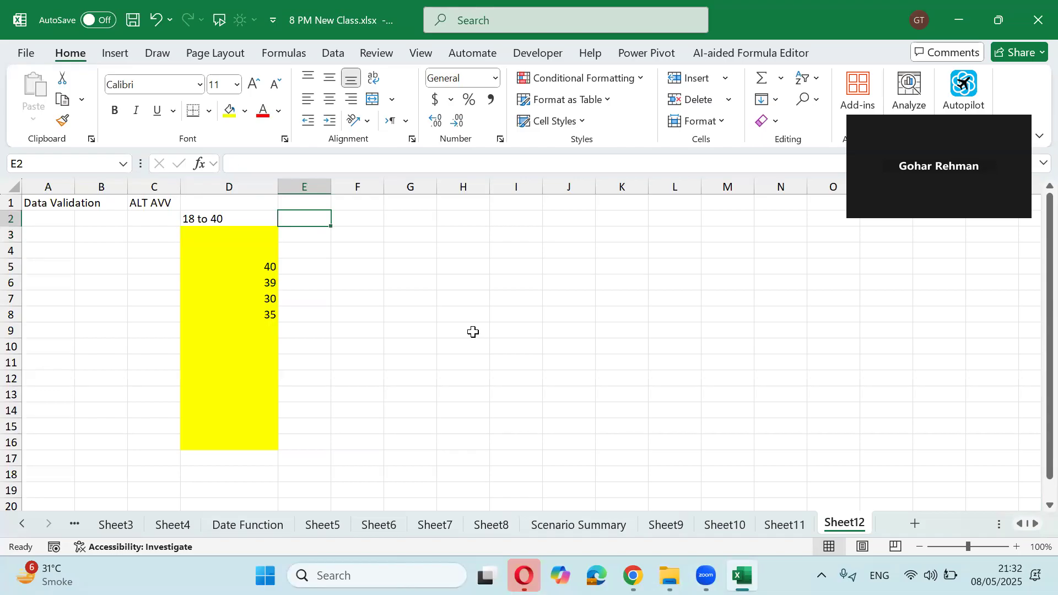
{"action": "type", "text": ">18"}
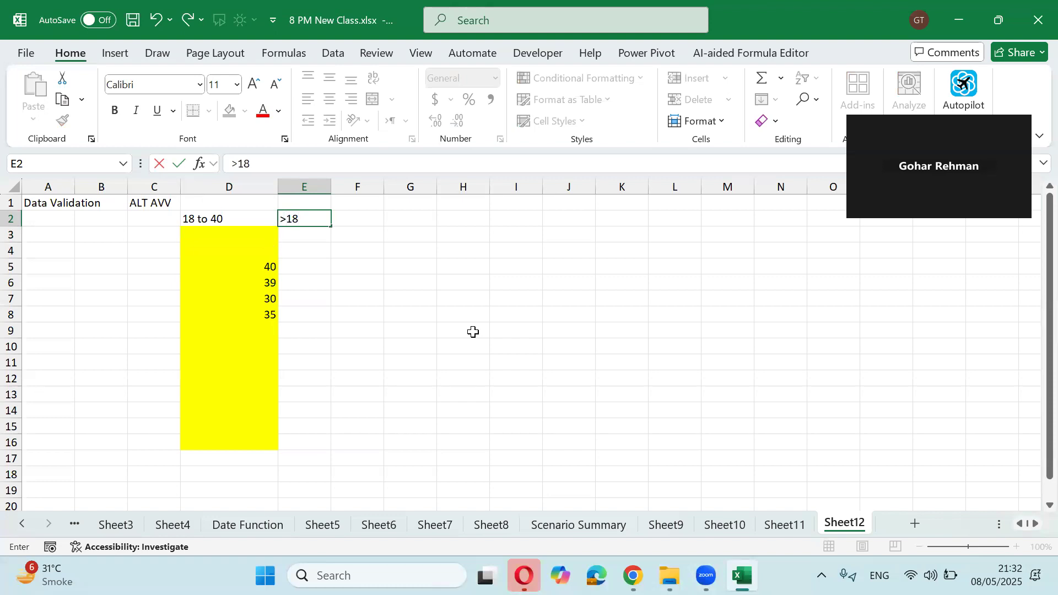
{"action": "key", "text": "Return"}
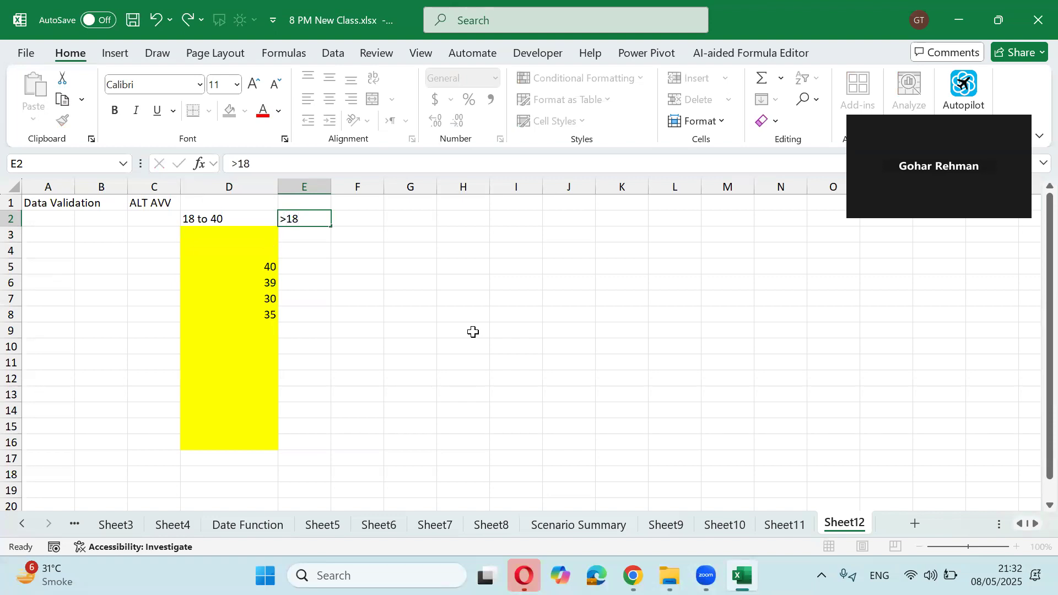
Set up a Data Validation rule on E3:E16 allowing whole numbers with the condition greater than or equal to.
{"action": "key", "text": "shift+Down"}
{"action": "key", "text": "shift+Down"}
{"action": "key", "text": "shift+Down"}
{"action": "key", "text": "shift+Down"}
{"action": "key", "text": "shift+Down"}
{"action": "key", "text": "shift+Down"}
{"action": "key", "text": "shift+Down"}
{"action": "key", "text": "shift+Down"}
{"action": "key", "text": "shift+Down"}
{"action": "key", "text": "shift+Down"}
{"action": "key", "text": "shift+Down"}
{"action": "key", "text": "shift+Down"}
{"action": "key", "text": "shift+Down"}
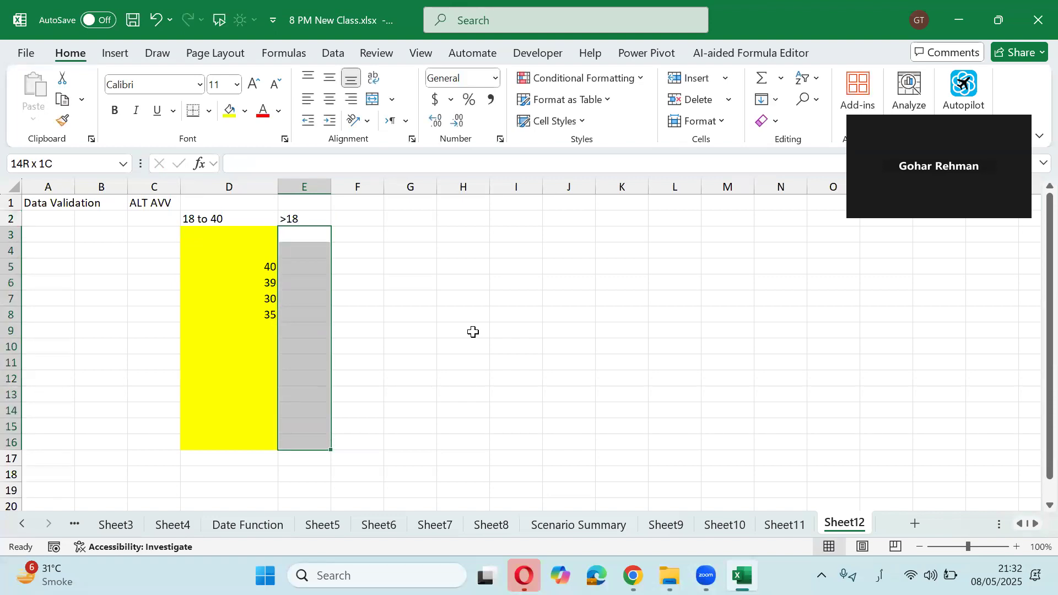
{"action": "key", "text": "alt+a"}
{"action": "key", "text": "v"}
{"action": "key", "text": "v"}
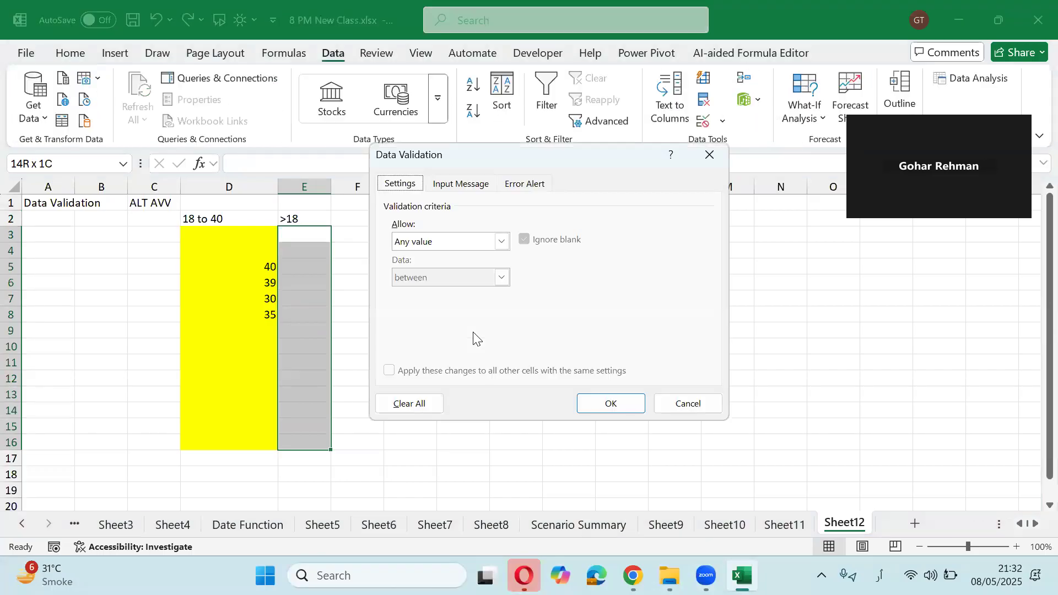
{"action": "left_click", "coordinate": [441, 238]}
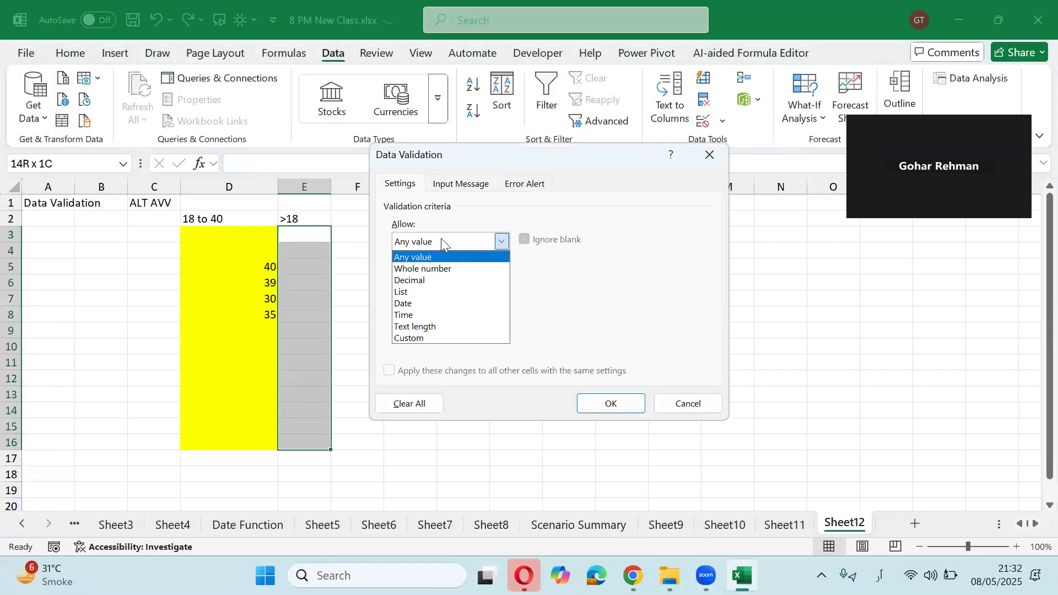
{"action": "left_click", "coordinate": [446, 272]}
{"action": "left_click", "coordinate": [503, 279]}
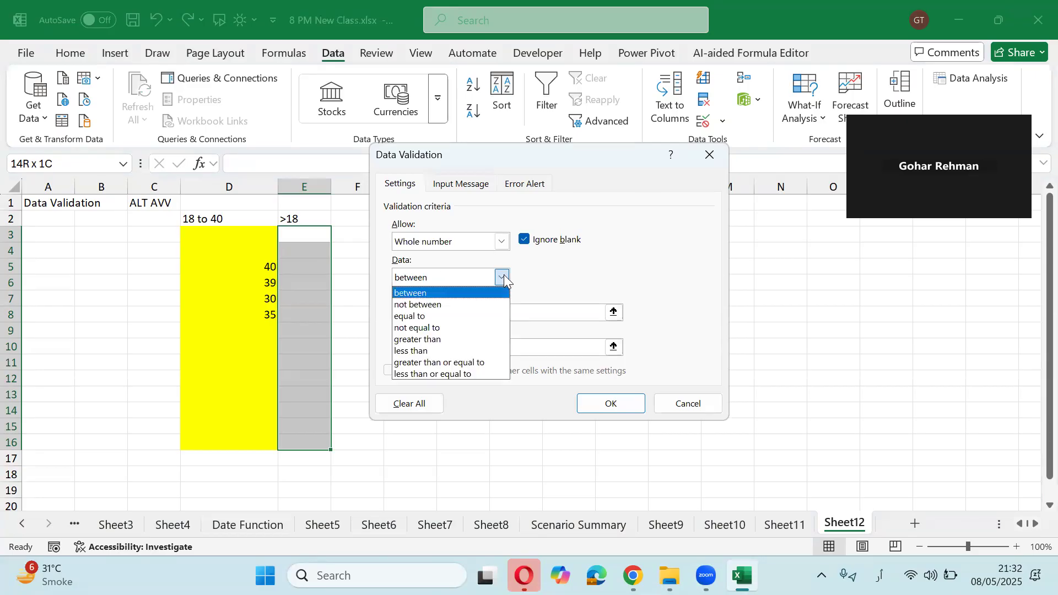
{"action": "left_click", "coordinate": [436, 339]}
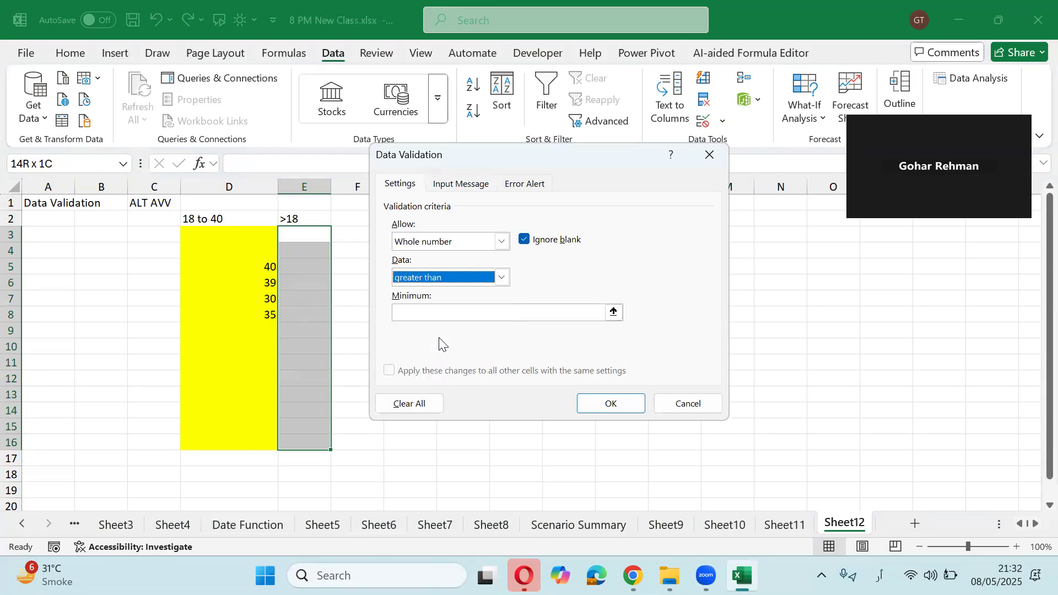
{"action": "left_click", "coordinate": [500, 279]}
{"action": "left_click", "coordinate": [460, 363]}
{"action": "left_click", "coordinate": [463, 312]}
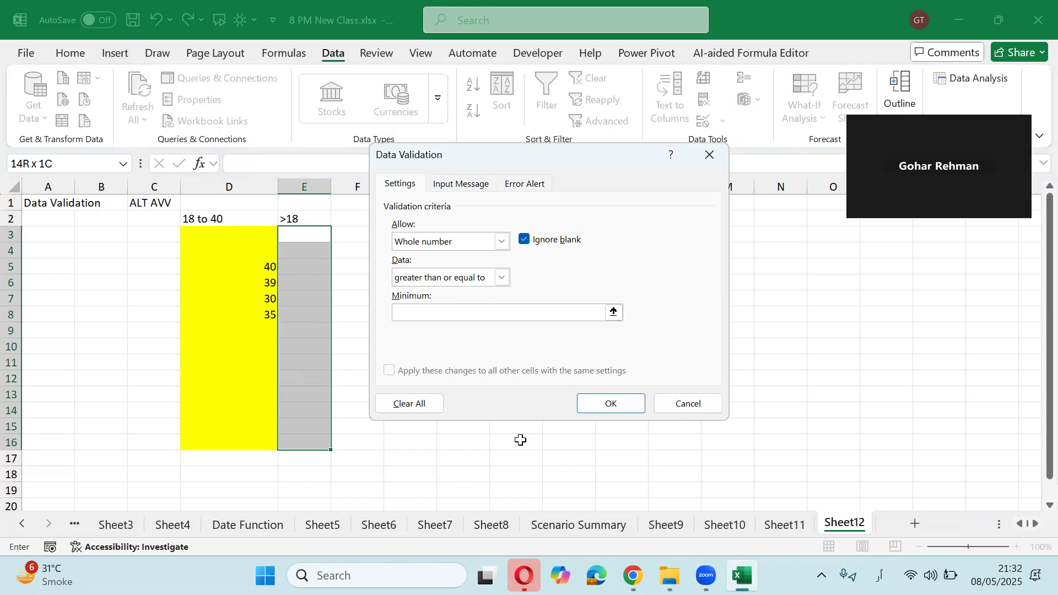
Switch the keyboard layout to English (United States), set the rule's minimum to 18 and apply it.
{"action": "left_click", "coordinate": [881, 576]}
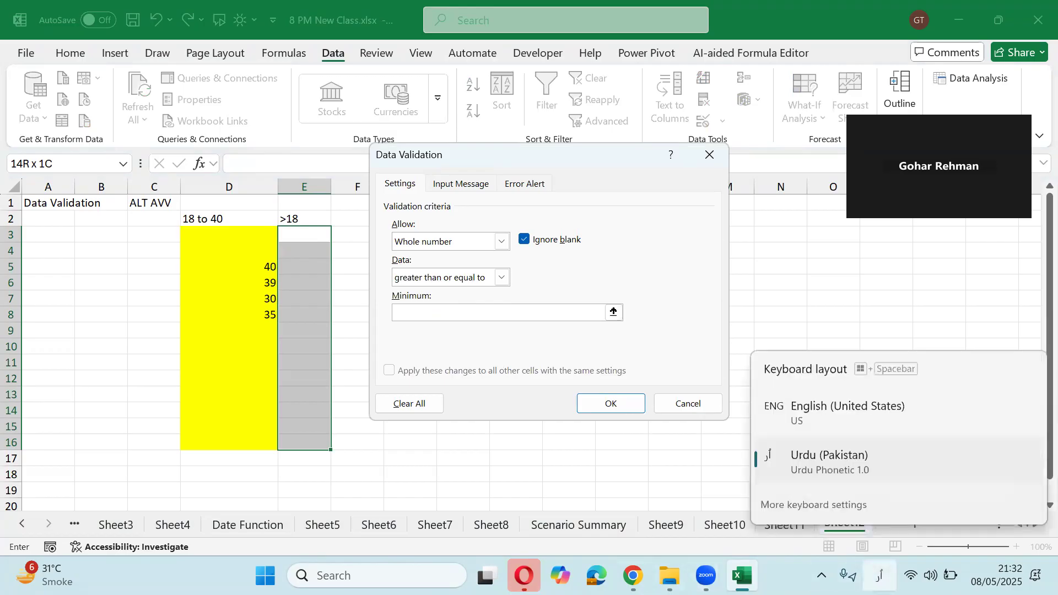
{"action": "left_click", "coordinate": [829, 417]}
{"action": "left_click", "coordinate": [487, 314]}
{"action": "type", "text": "18"}
{"action": "left_click", "coordinate": [630, 405]}
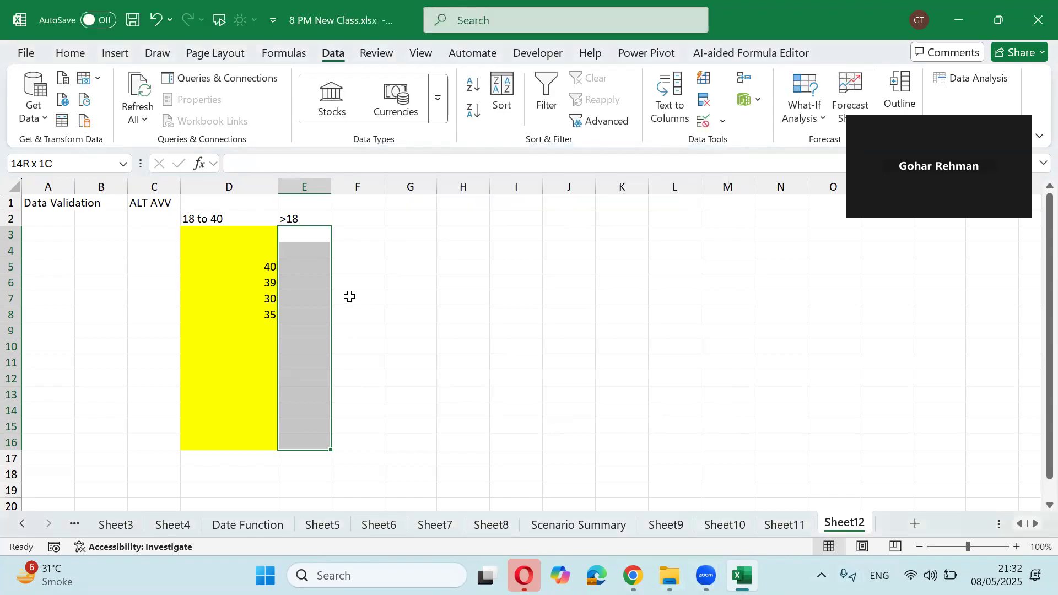
Test the validation rule in E3 with the too-small values 17, 16 and 10.
{"action": "type", "text": "17"}
{"action": "key", "text": "Return"}
{"action": "key", "text": "Return"}
{"action": "type", "text": "16"}
{"action": "key", "text": "Return"}
{"action": "key", "text": "Return"}
{"action": "type", "text": "10"}
{"action": "key", "text": "Return"}
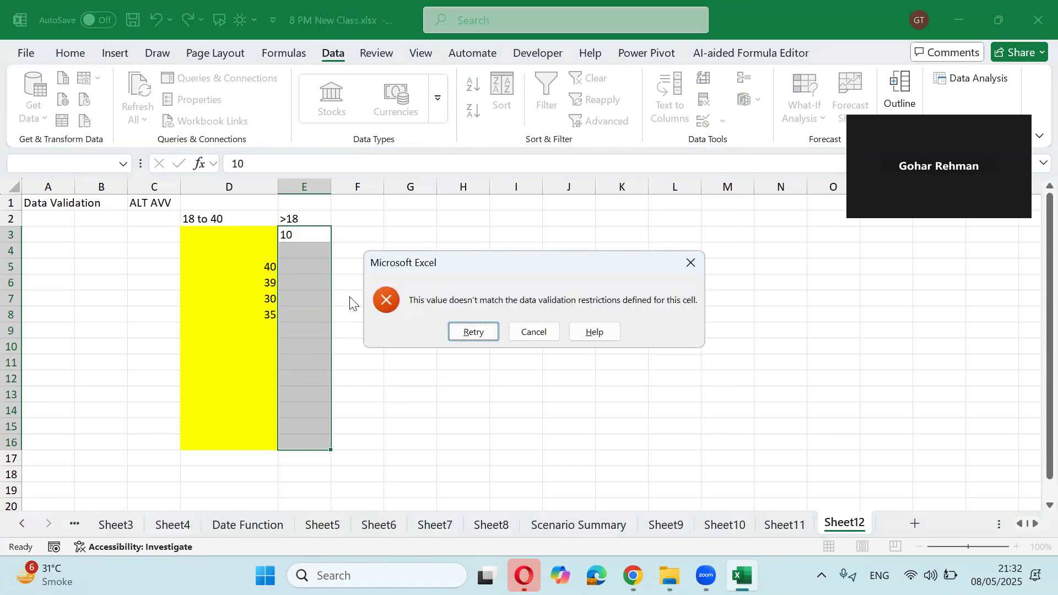
{"action": "key", "text": "Return"}
Enter the permitted values 18, 19, 20, 30, 50 and 60 in E3:E8.
{"action": "type", "text": "18"}
{"action": "key", "text": "Return"}
{"action": "type", "text": "19"}
{"action": "key", "text": "Return"}
{"action": "type", "text": "20"}
{"action": "key", "text": "Return"}
{"action": "type", "text": "3-"}
{"action": "key", "text": "BackSpace"}
{"action": "type", "text": "0"}
{"action": "key", "text": "Return"}
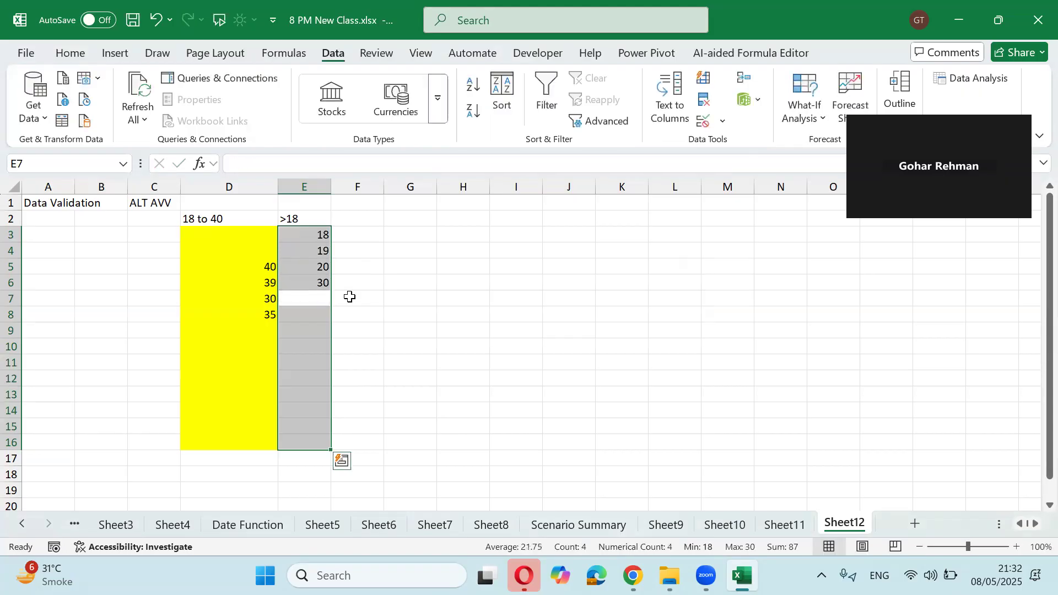
{"action": "type", "text": "50"}
{"action": "key", "text": "Return"}
{"action": "type", "text": "60"}
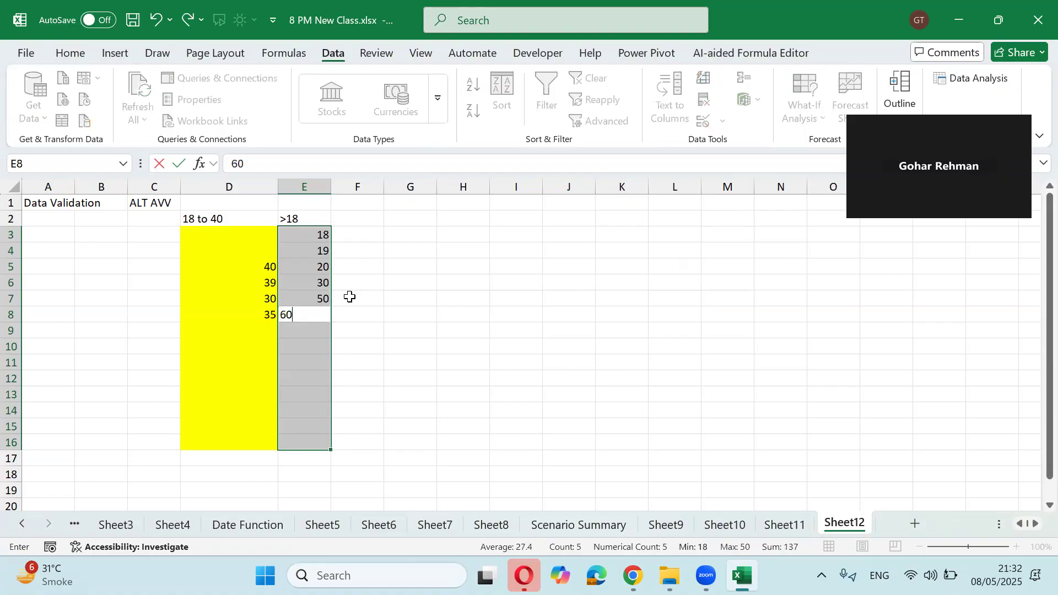
{"action": "key", "text": "Down"}
Highlight D2:E16 to review the two number-validation columns together.
{"action": "key", "text": "Up"}
{"action": "key", "text": "Up"}
{"action": "key", "text": "Up"}
{"action": "key", "text": "Up"}
{"action": "key", "text": "Up"}
{"action": "key", "text": "Up"}
{"action": "key", "text": "Up"}
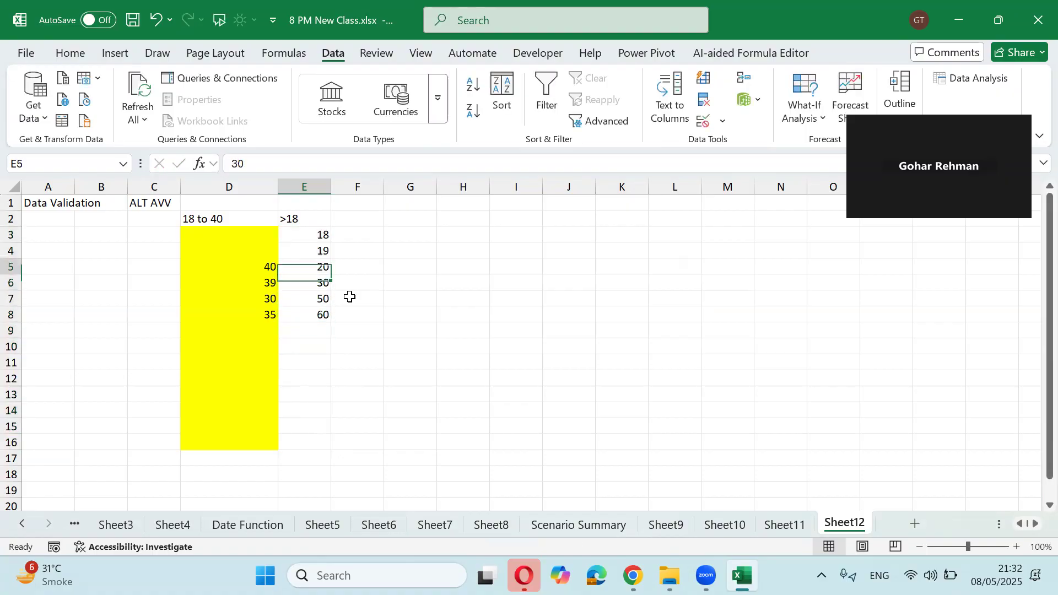
{"action": "key", "text": "Left"}
{"action": "key", "text": "shift+Right"}
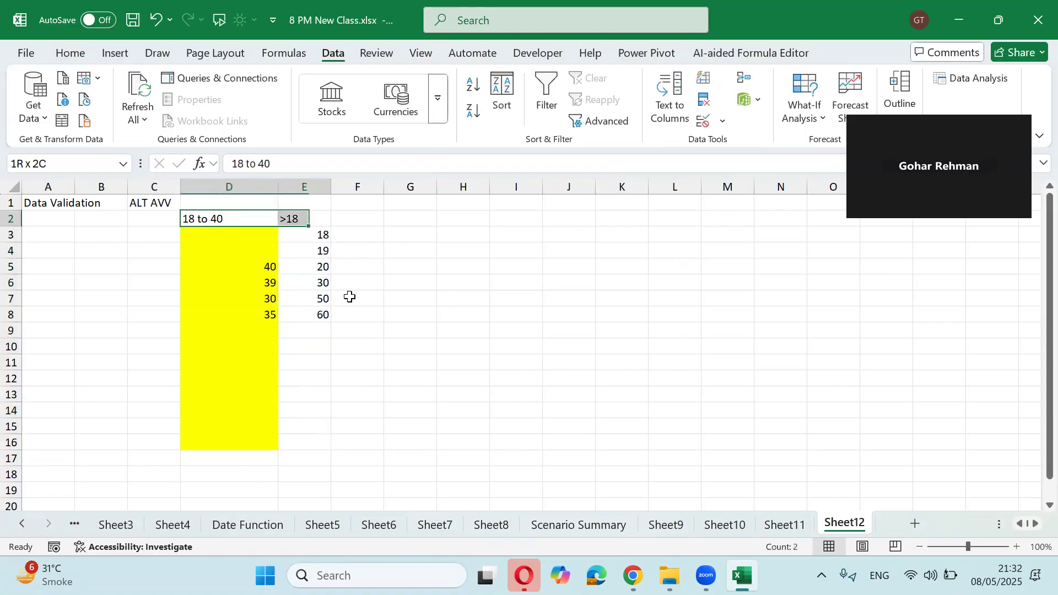
{"action": "key", "text": "shift+Down"}
{"action": "key", "text": "shift+Down"}
{"action": "key", "text": "shift+Down"}
{"action": "key", "text": "shift+Down"}
{"action": "key", "text": "shift+Down"}
{"action": "key", "text": "shift+Down"}
{"action": "key", "text": "shift+Down"}
{"action": "key", "text": "shift+Down"}
{"action": "key", "text": "shift+Down"}
{"action": "key", "text": "shift+Down"}
{"action": "key", "text": "shift+Down"}
{"action": "key", "text": "shift+Down"}
{"action": "key", "text": "shift+Down"}
{"action": "key", "text": "shift+Down"}
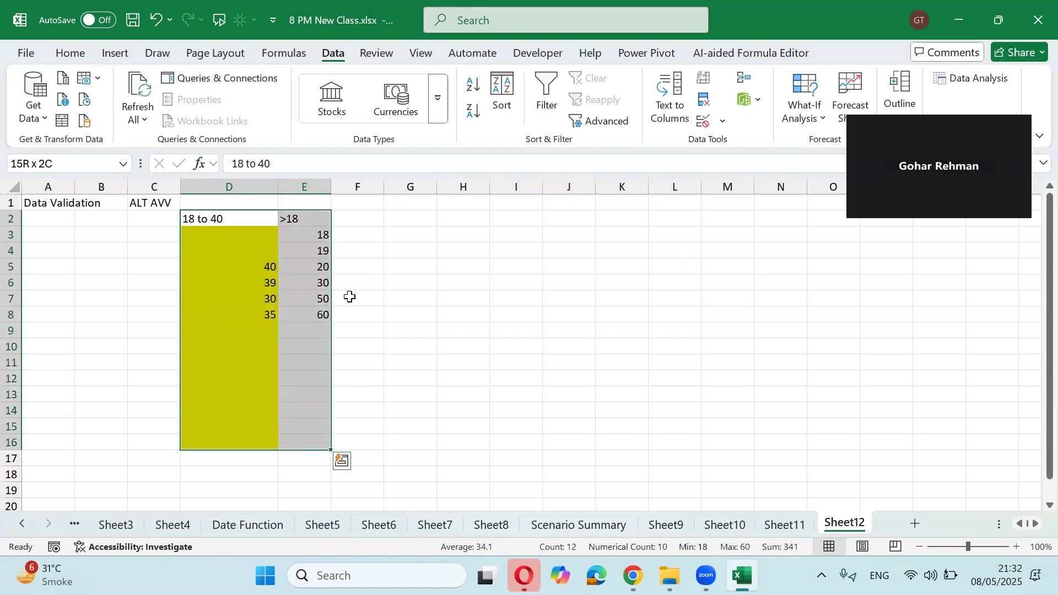
Enter the heading "Gender" in F2.
{"action": "key", "text": "Right"}
{"action": "key", "text": "Right"}
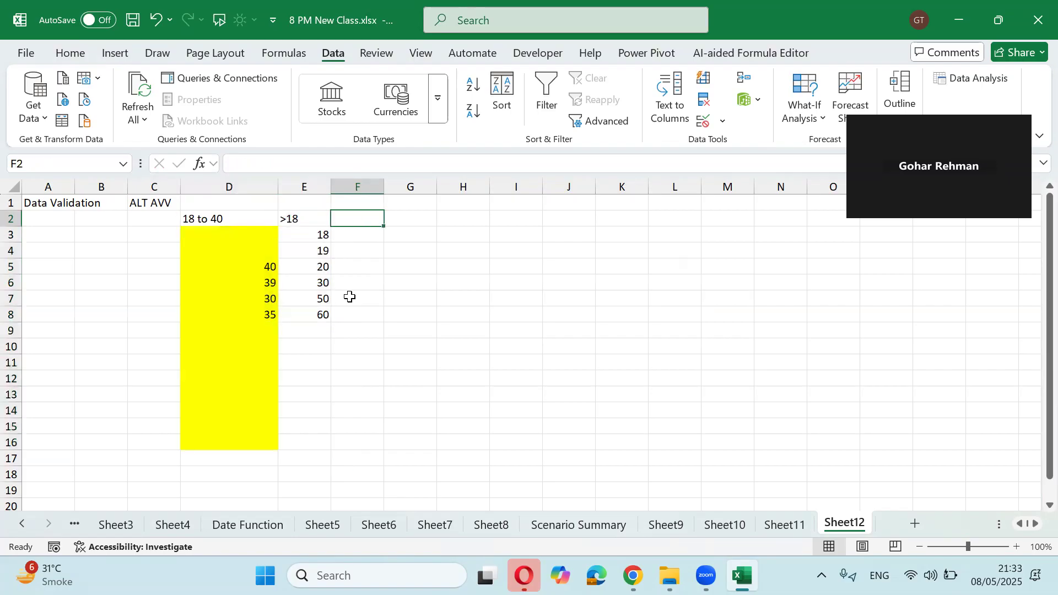
{"action": "type", "text": "Gender"}
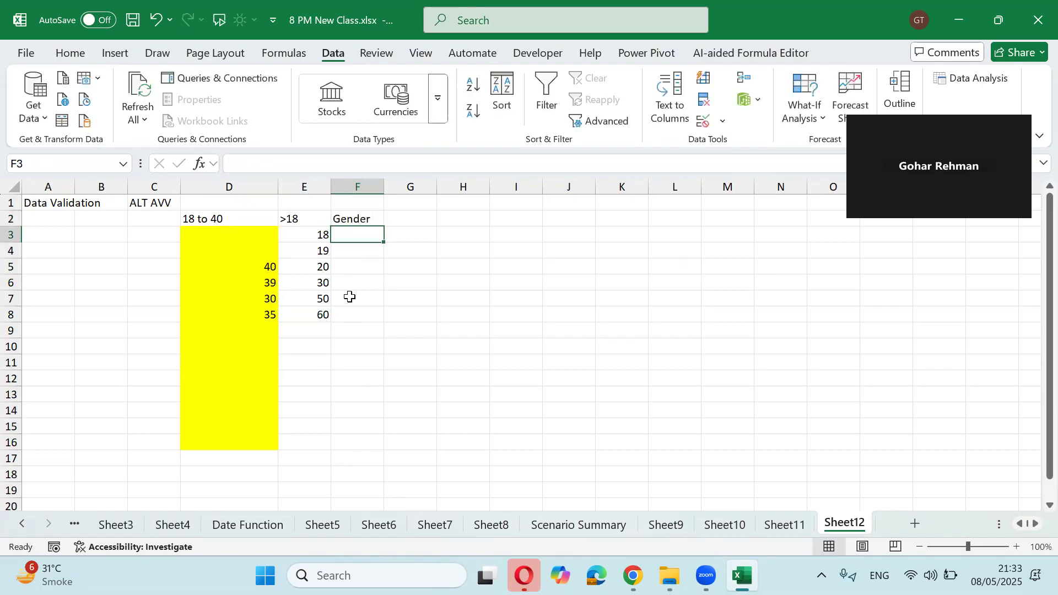
Restrict F3:F16 to a Data Validation list with the source "Female,Male".
{"action": "key", "text": "shift+Down"}
{"action": "key", "text": "shift+Down"}
{"action": "key", "text": "shift+Down"}
{"action": "key", "text": "shift+Down"}
{"action": "key", "text": "shift+Down"}
{"action": "key", "text": "shift+Down"}
{"action": "key", "text": "shift+Down"}
{"action": "key", "text": "shift+Down"}
{"action": "key", "text": "shift+Down"}
{"action": "key", "text": "shift+Down"}
{"action": "key", "text": "shift+Down"}
{"action": "key", "text": "shift+Down"}
{"action": "key", "text": "shift+Down"}
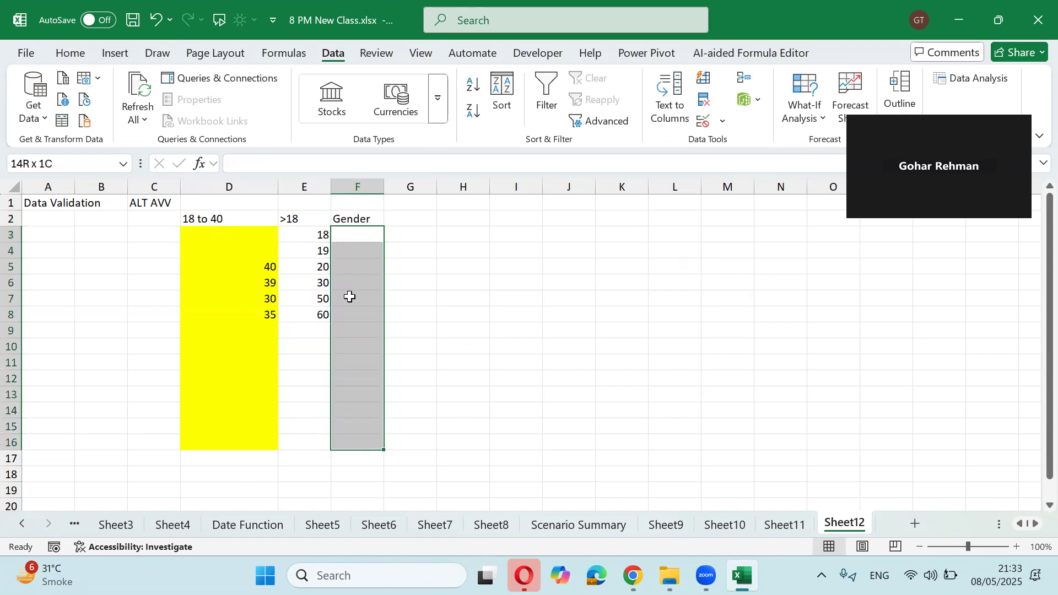
{"action": "key", "text": "alt+a"}
{"action": "key", "text": "v"}
{"action": "key", "text": "v"}
{"action": "key", "text": "alt+Down"}
{"action": "key", "text": "Down"}
{"action": "key", "text": "Down"}
{"action": "key", "text": "Down"}
{"action": "key", "text": "Return"}
{"action": "key", "text": "alt+s"}
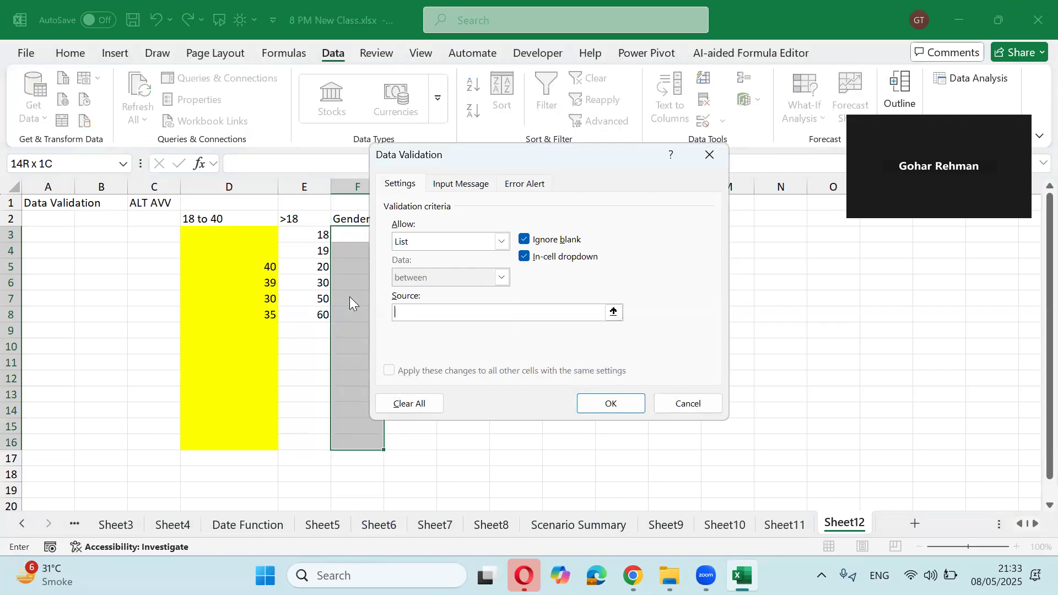
{"action": "type", "text": "Female,Male"}
{"action": "left_click", "coordinate": [605, 411]}
Choose Female in F3 and Male in F5 from the in-cell validation list.
{"action": "key", "text": "alt+Down"}
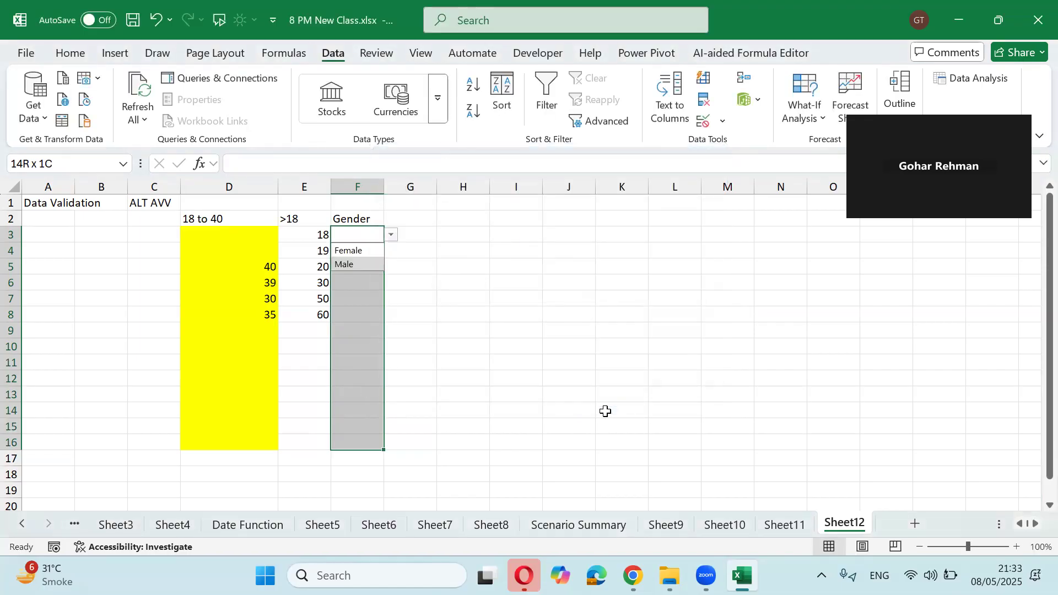
{"action": "key", "text": "Up"}
{"action": "key", "text": "Return"}
{"action": "key", "text": "Return"}
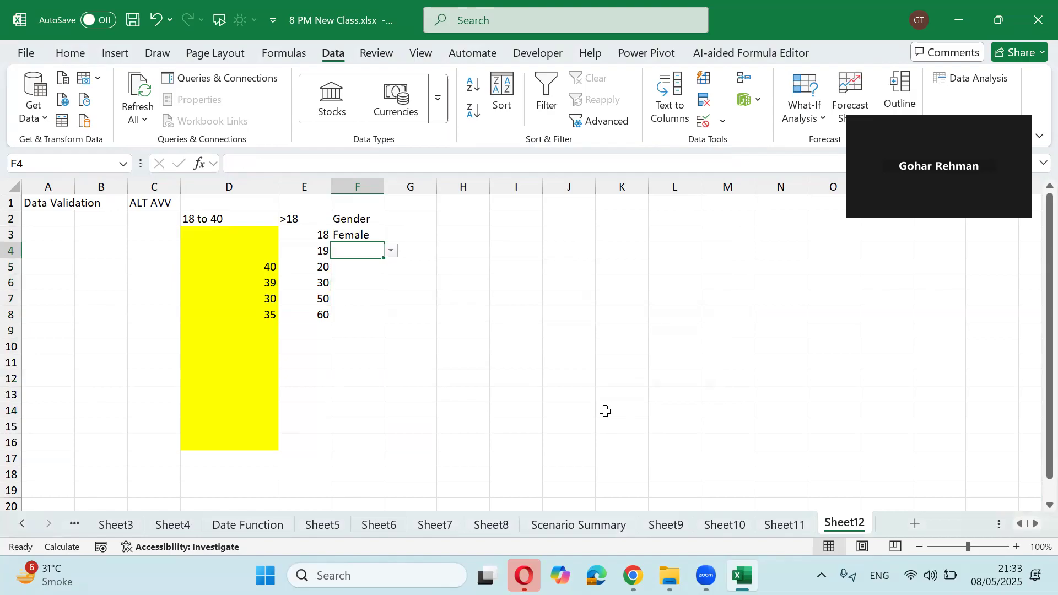
{"action": "key", "text": "Return"}
{"action": "key", "text": "alt+Down"}
{"action": "key", "text": "Escape"}
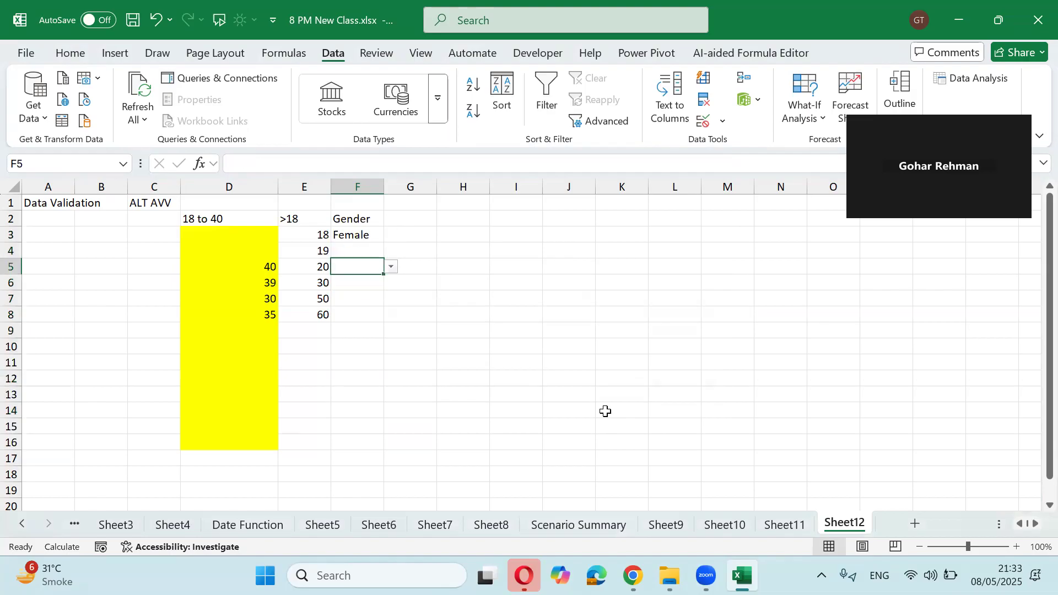
{"action": "key", "text": "alt+Down"}
{"action": "key", "text": "Down"}
{"action": "key", "text": "Return"}
Test the gender list rule in F9 with the invalid entries "hahd" and "amle", and cancel the entry.
{"action": "key", "text": "Return"}
{"action": "key", "text": "Return"}
{"action": "key", "text": "Return"}
{"action": "key", "text": "Return"}
{"action": "type", "text": "hahd"}
{"action": "key", "text": "Return"}
{"action": "key", "text": "Escape"}
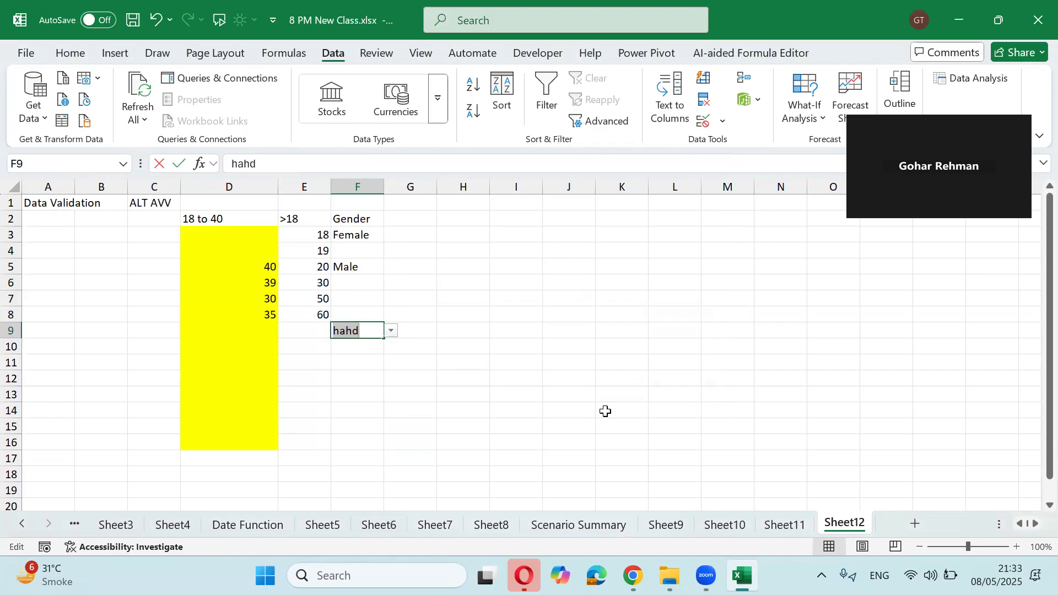
{"action": "key", "text": "Escape"}
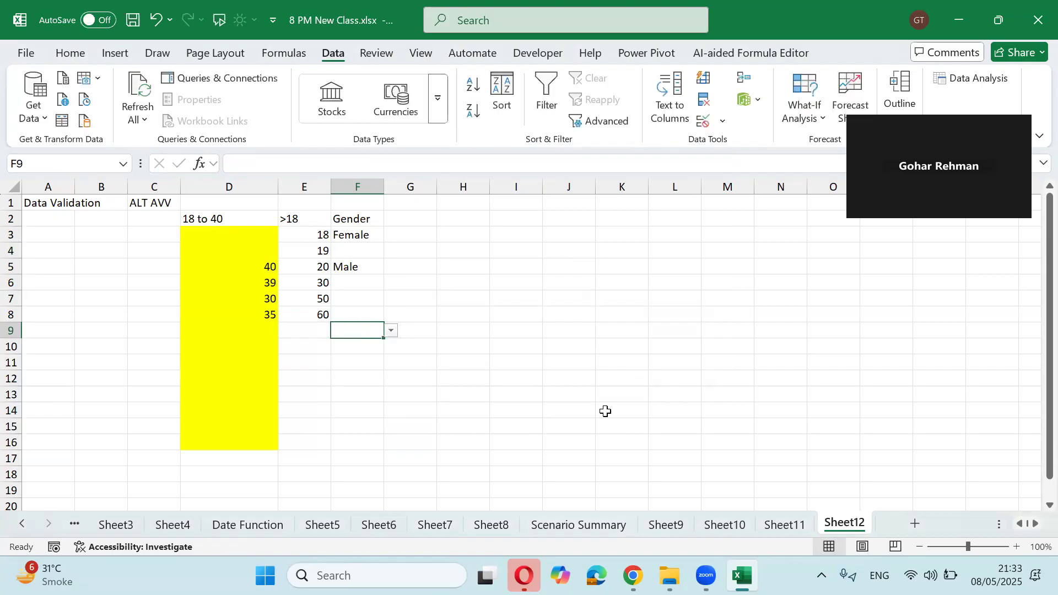
{"action": "type", "text": "amle"}
{"action": "key", "text": "Return"}
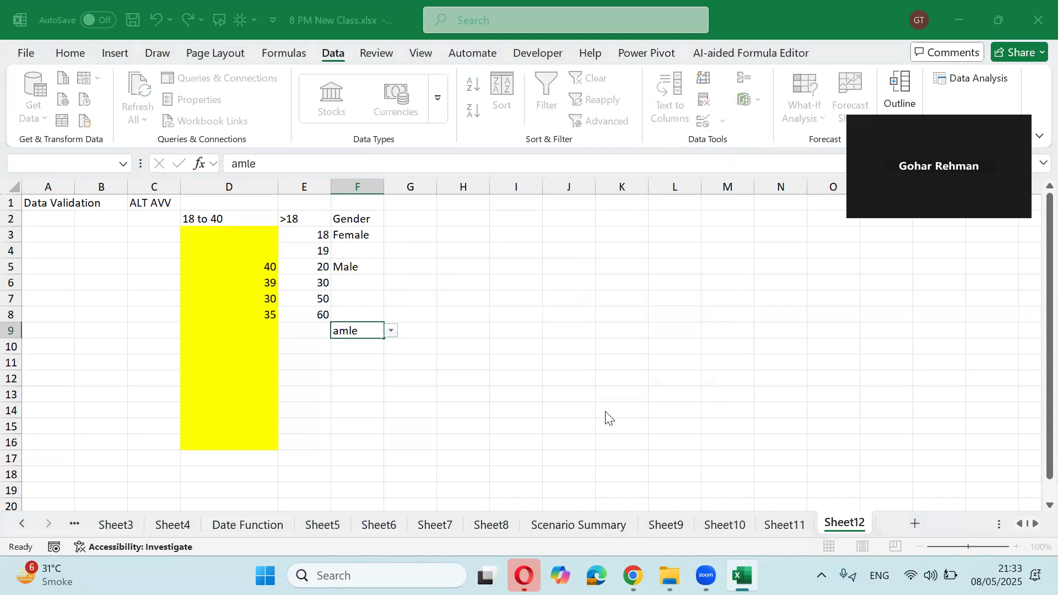
{"action": "key", "text": "Return"}
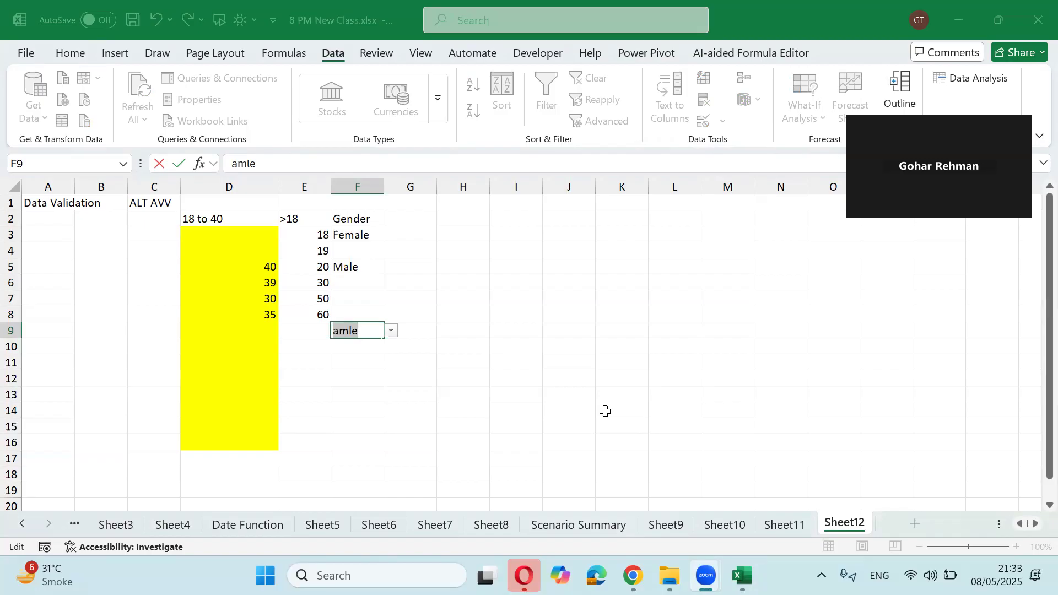
{"action": "left_click", "coordinate": [384, 335]}
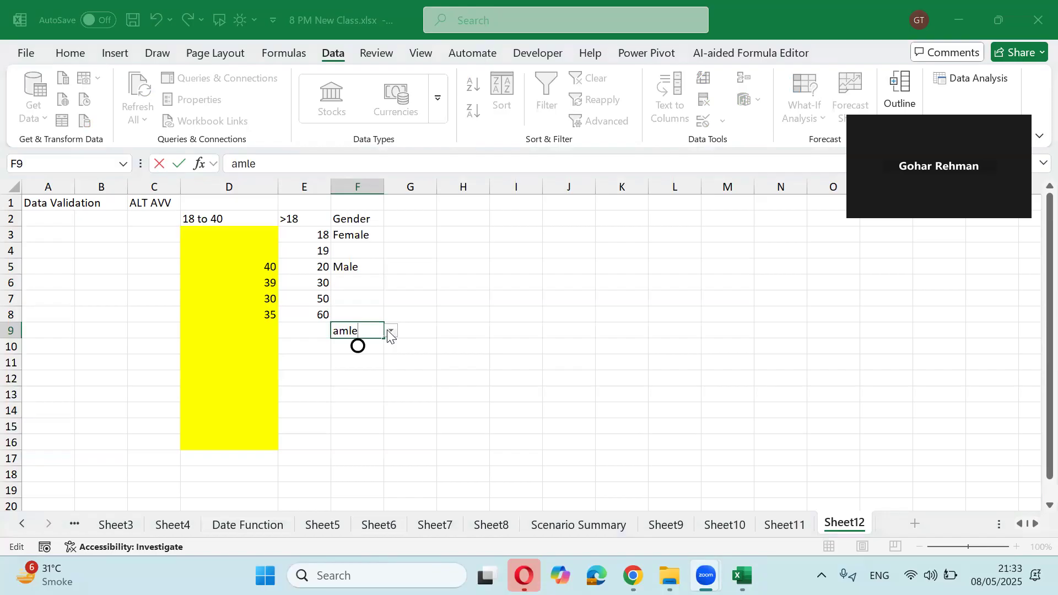
{"action": "left_click", "coordinate": [388, 330]}
{"action": "key", "text": "Escape"}
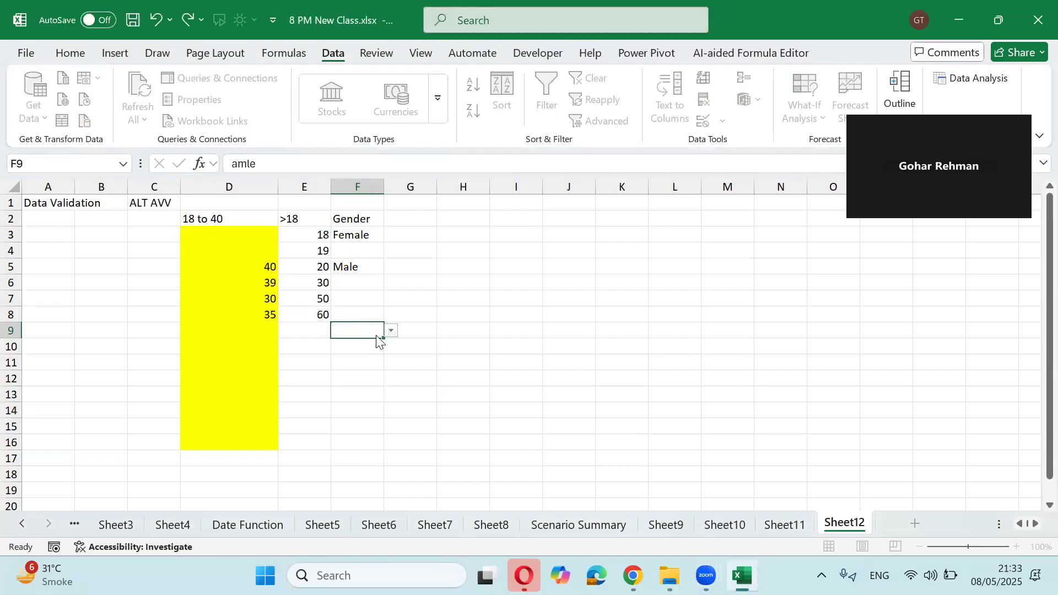
Choose Female in F9 and Male in F12 from the in-cell validation list.
{"action": "left_click", "coordinate": [390, 330]}
{"action": "left_click", "coordinate": [382, 332]}
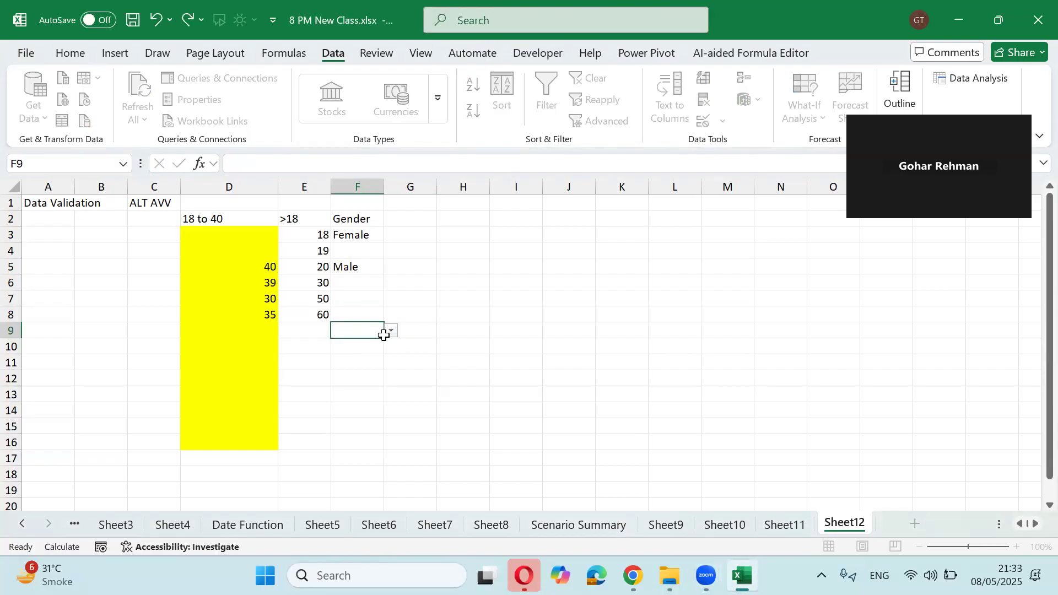
{"action": "left_click", "coordinate": [390, 332]}
{"action": "left_click", "coordinate": [370, 348]}
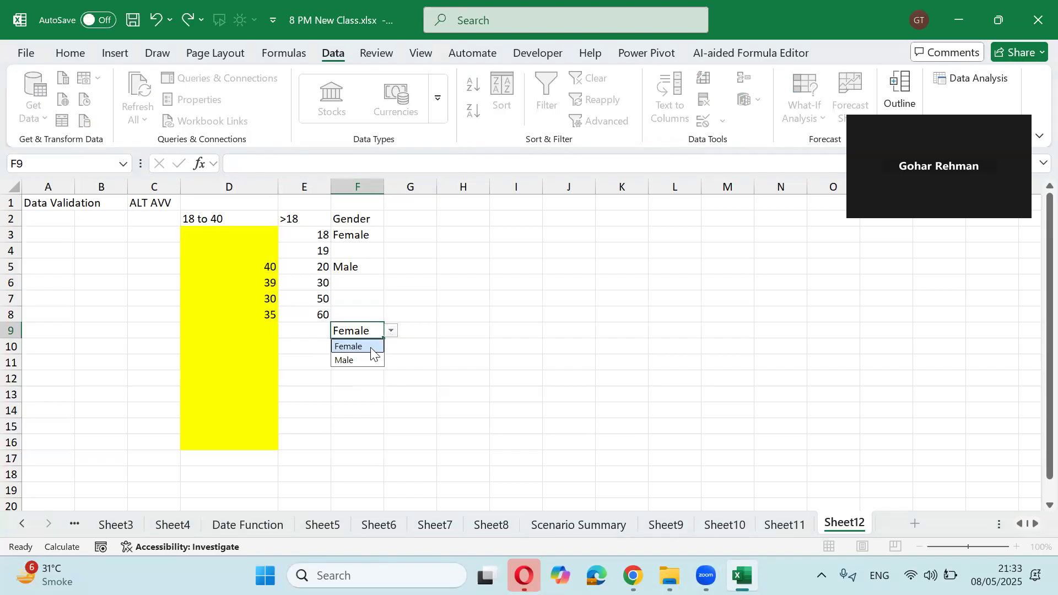
{"action": "left_click", "coordinate": [364, 364]}
{"action": "left_click", "coordinate": [375, 379]}
{"action": "left_click", "coordinate": [391, 378]}
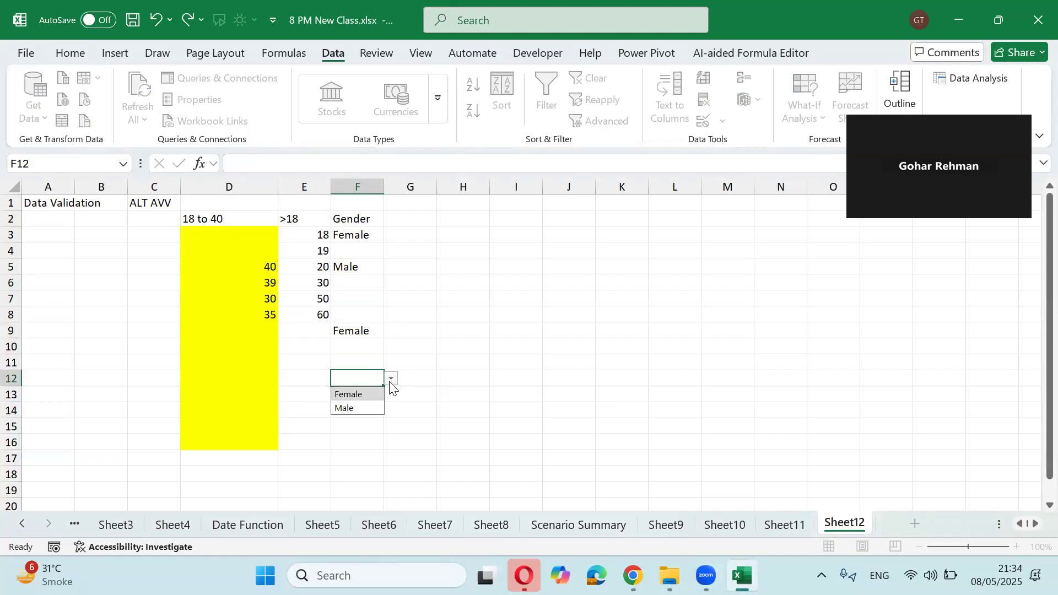
{"action": "left_click", "coordinate": [366, 408]}
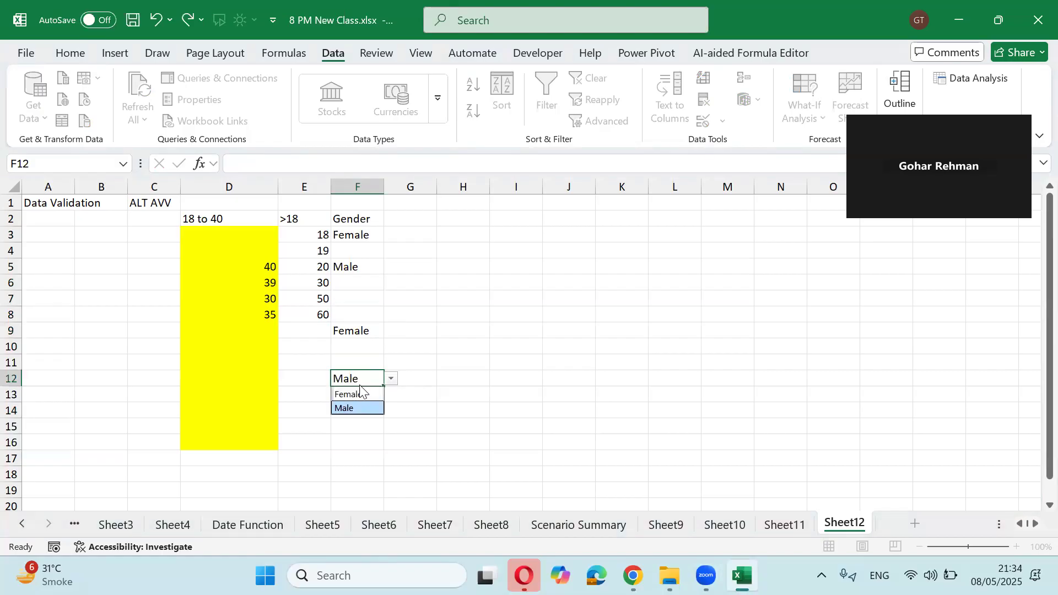
{"action": "left_click", "coordinate": [359, 353]}
{"action": "left_click", "coordinate": [405, 317]}
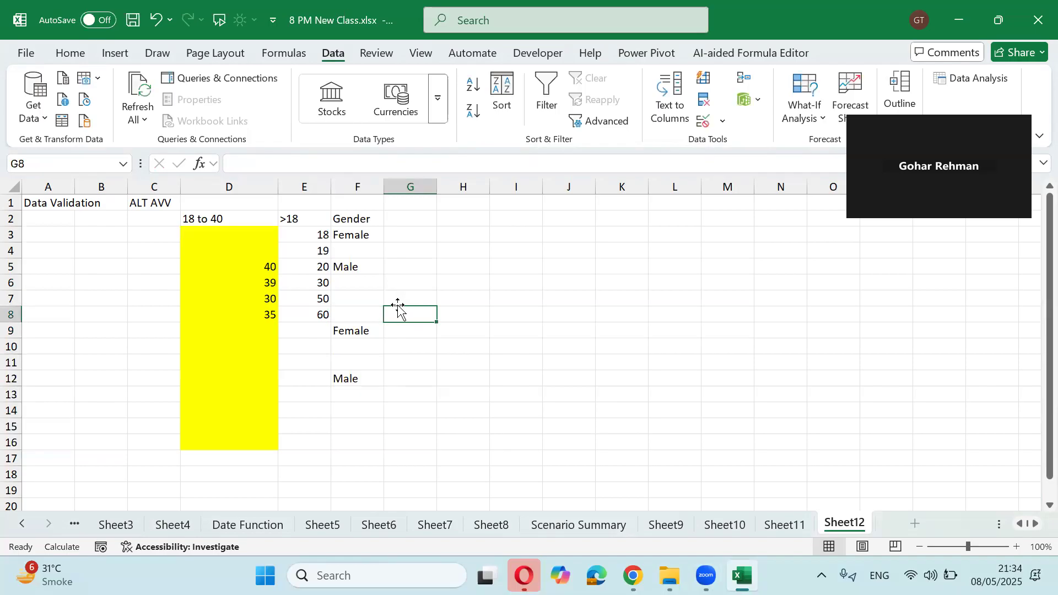
{"action": "left_click", "coordinate": [329, 332]}
{"action": "left_click", "coordinate": [389, 270]}
{"action": "left_click_drag", "start_coordinate": [229, 219], "coordinate": [392, 423]}
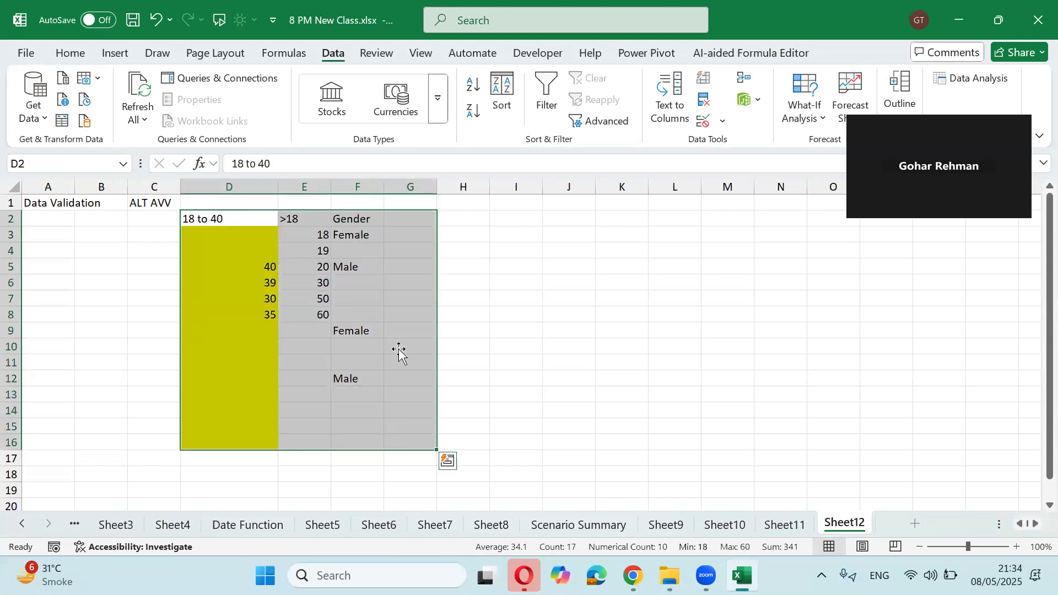
{"action": "left_click", "coordinate": [410, 267]}
{"action": "left_click", "coordinate": [416, 220]}
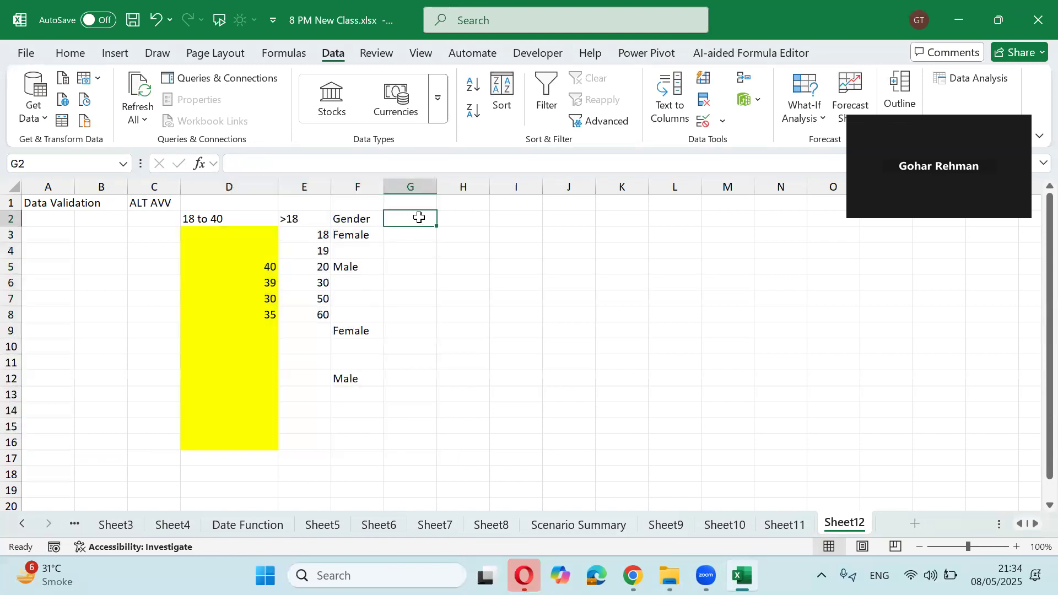
{"action": "key", "text": "ctrl+s"}
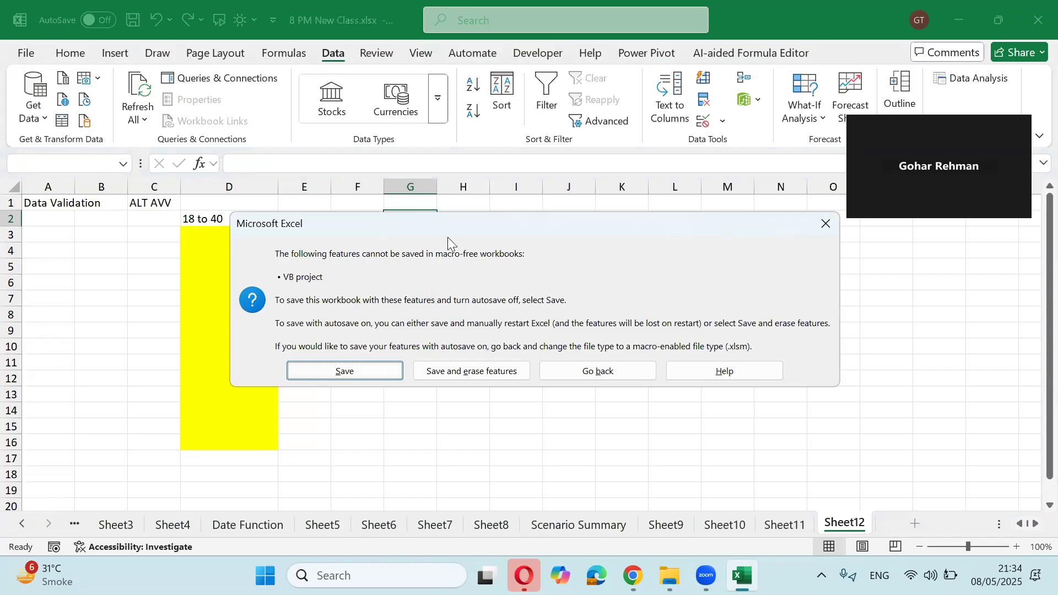
{"action": "left_click_drag", "start_coordinate": [452, 222], "coordinate": [425, 226]}
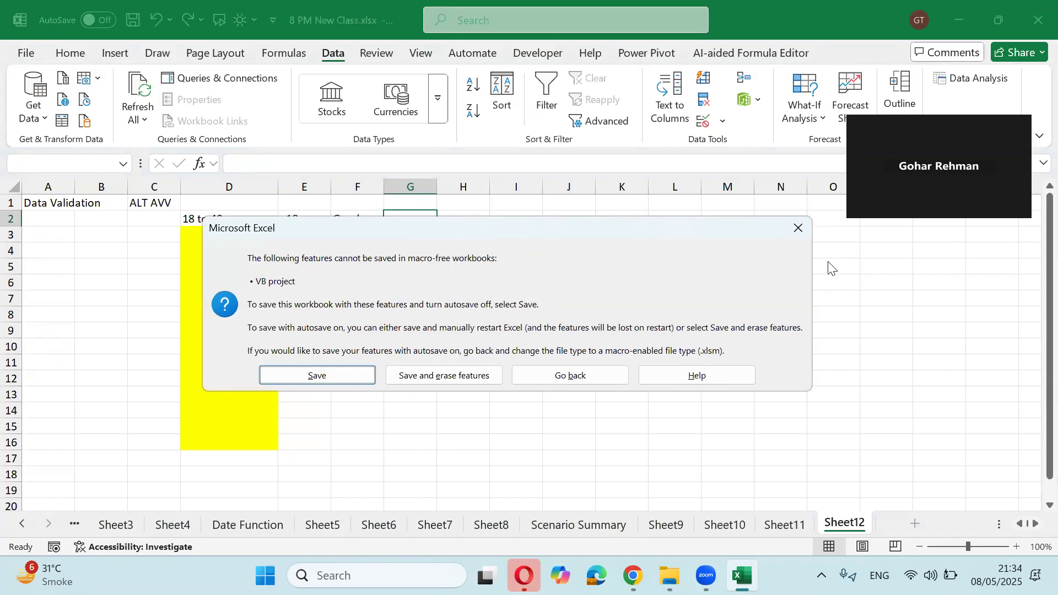
{"action": "left_click", "coordinate": [791, 234]}
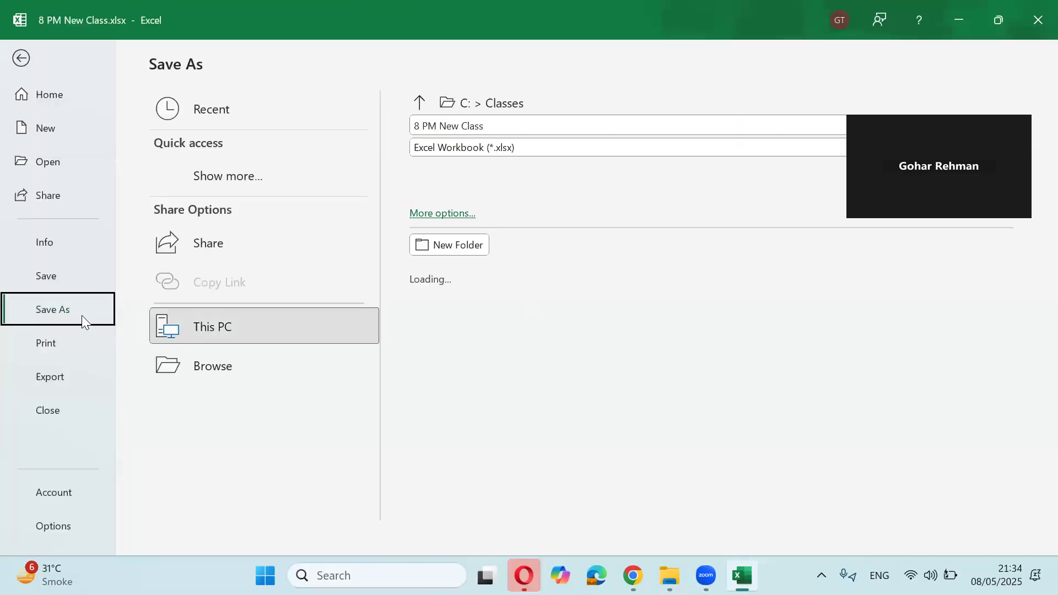
Save a copy of the workbook in the Classes folder as the Excel Macro-Enabled Workbook "8 PM New Class.xlsm".
{"action": "left_click", "coordinate": [210, 409]}
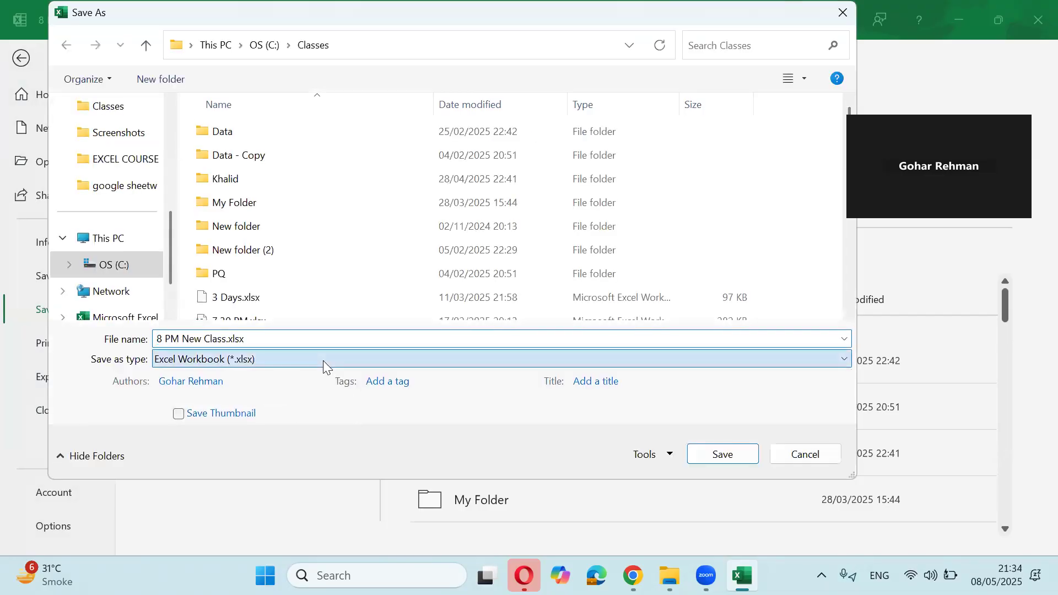
{"action": "left_click", "coordinate": [323, 361]}
{"action": "left_click", "coordinate": [261, 22]}
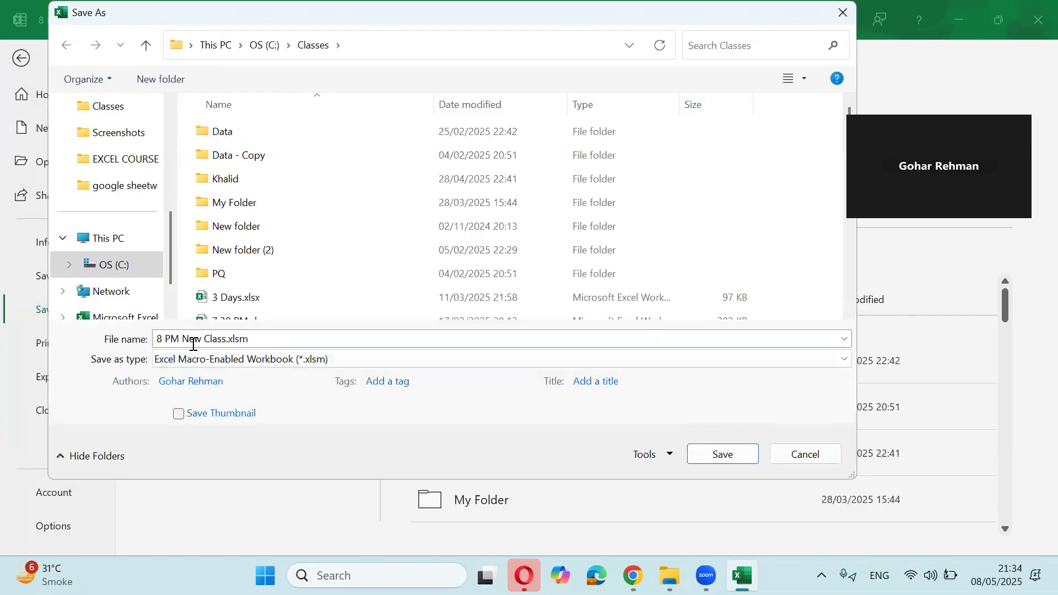
{"action": "left_click", "coordinate": [703, 458]}
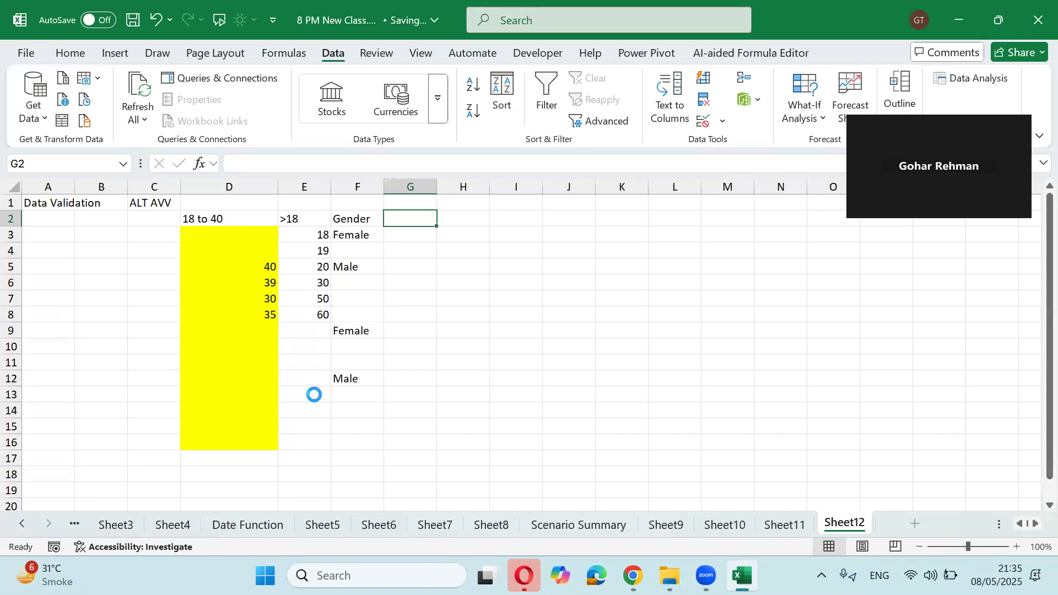
Close the 8 PM New Class.xlsm workbook and save its changes.
{"action": "left_click", "coordinate": [313, 396]}
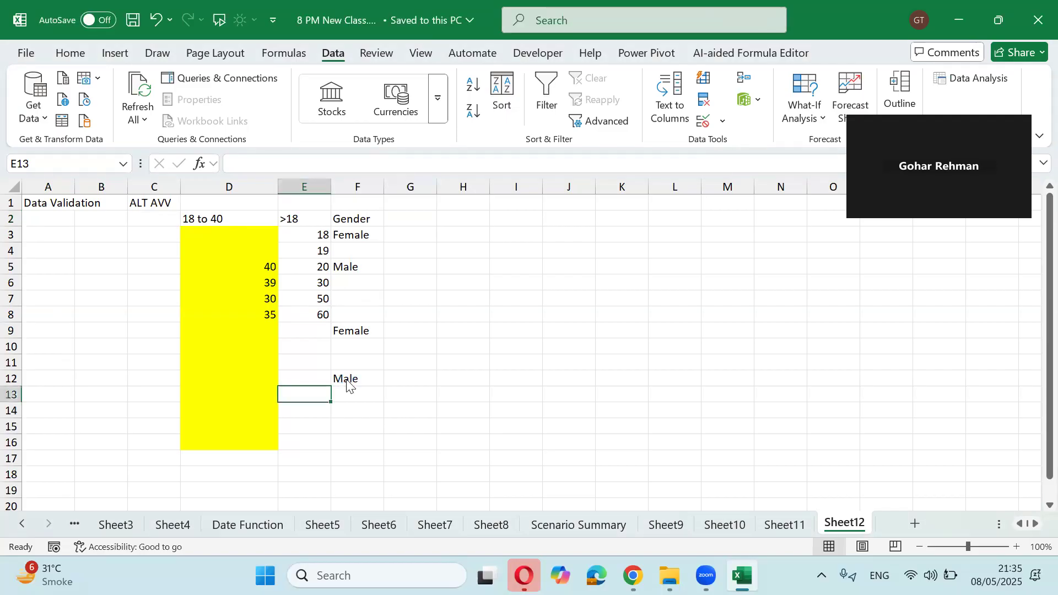
{"action": "key", "text": "alt+F4"}
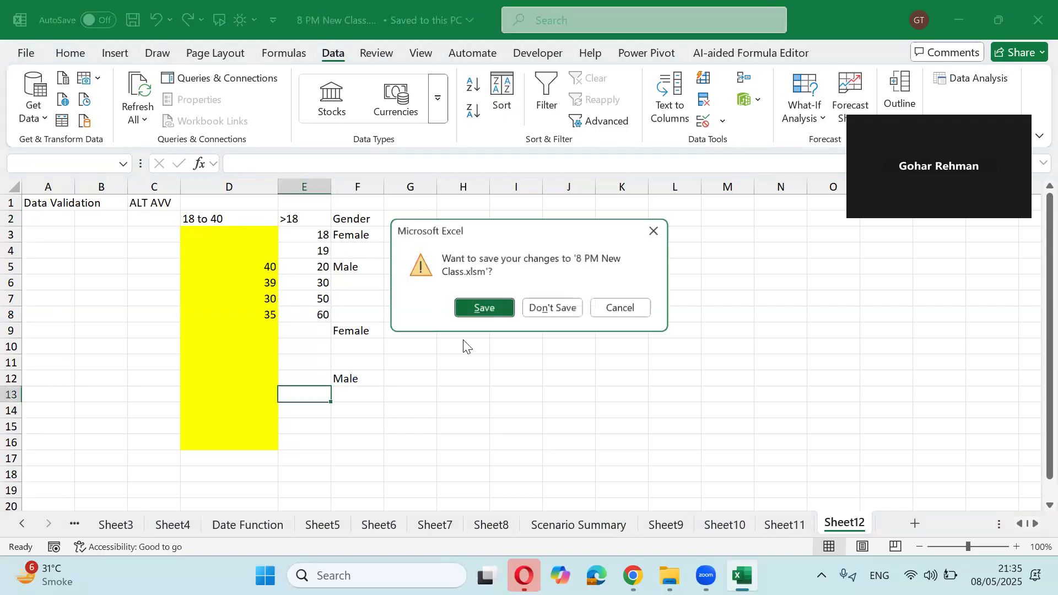
{"action": "left_click", "coordinate": [484, 311]}
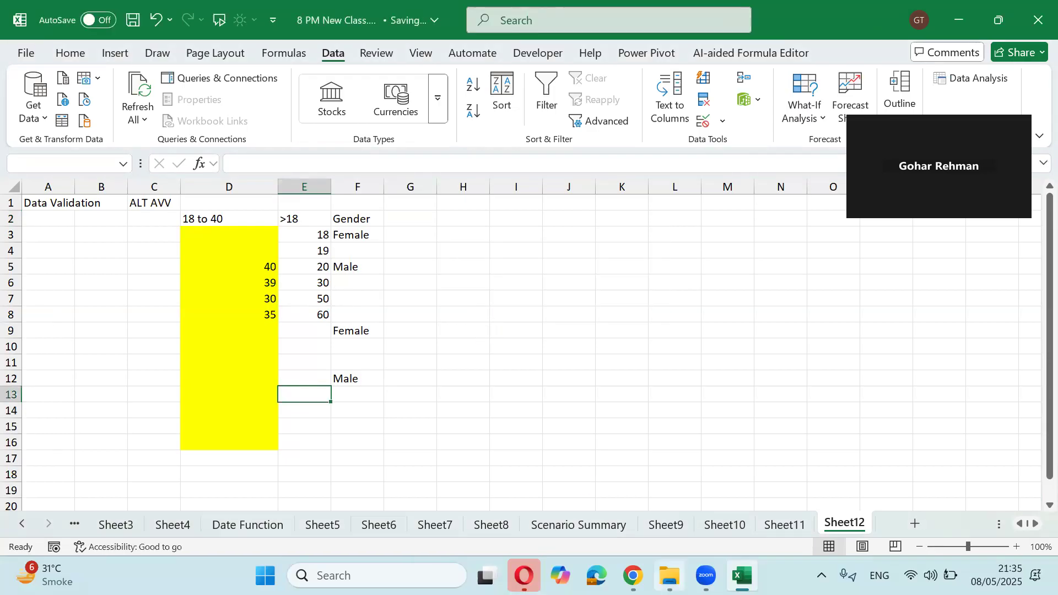
Switch to File Explorer and locate 8 PM New Class.xlsm and 8 PM New Class.xlsx in the Classes folder.
{"action": "left_click", "coordinate": [642, 512]}
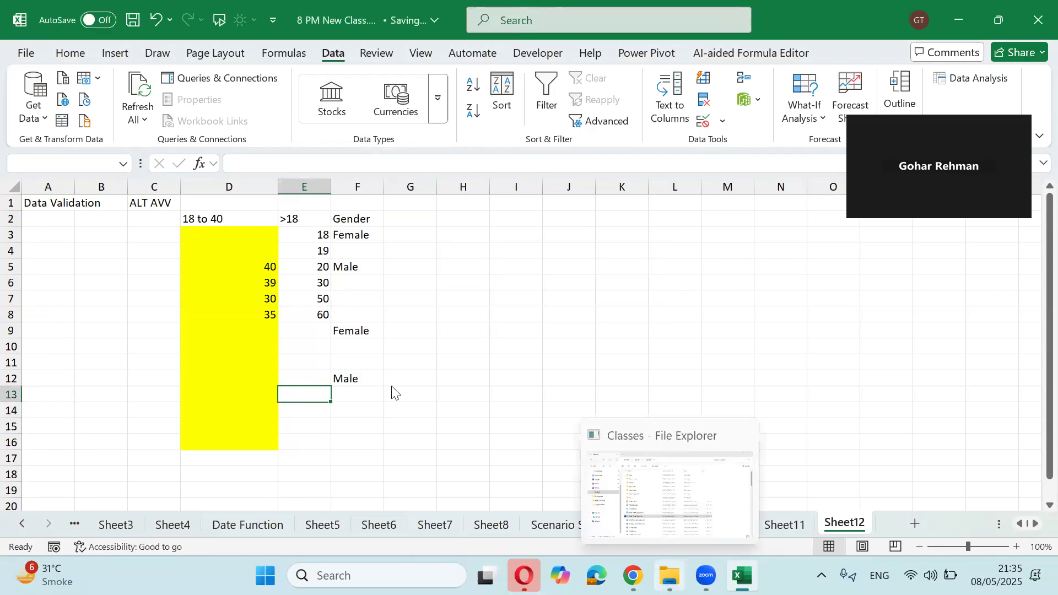
{"action": "left_click", "coordinate": [333, 392]}
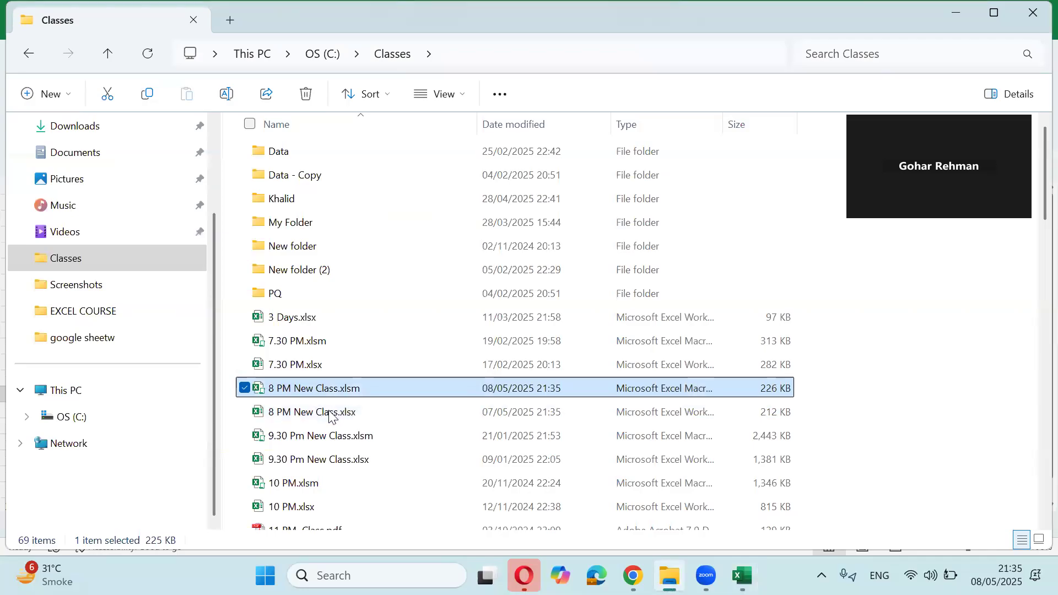
{"action": "key", "text": "Down"}
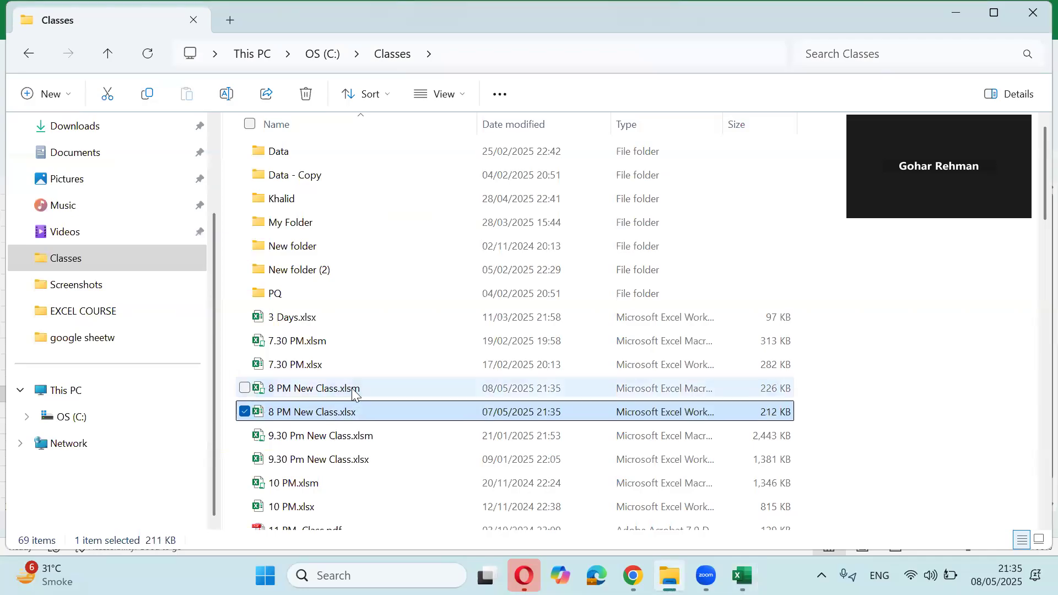
{"action": "left_click", "coordinate": [877, 368]}
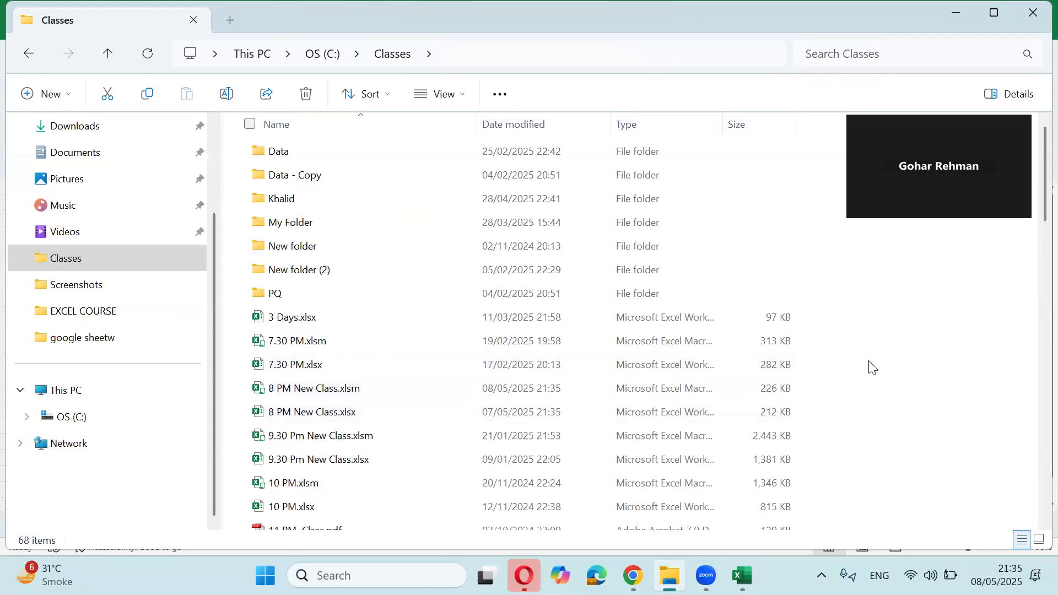
Change the Classes folder view from the details list to icons.
{"action": "right_click", "coordinate": [654, 363]}
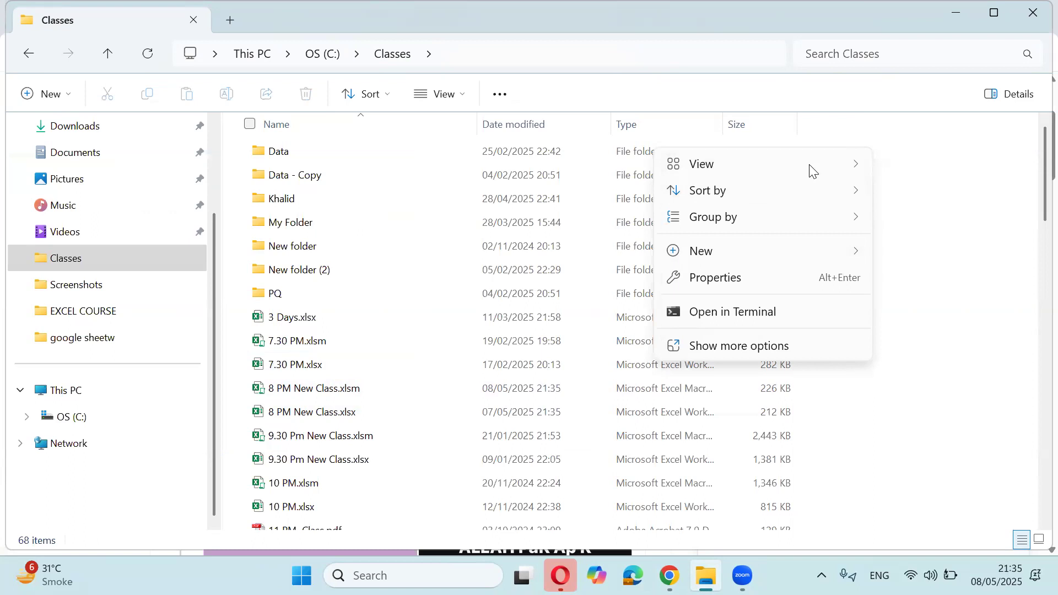
{"action": "mouse_move", "coordinate": [809, 164]}
{"action": "left_click", "coordinate": [386, 458]}
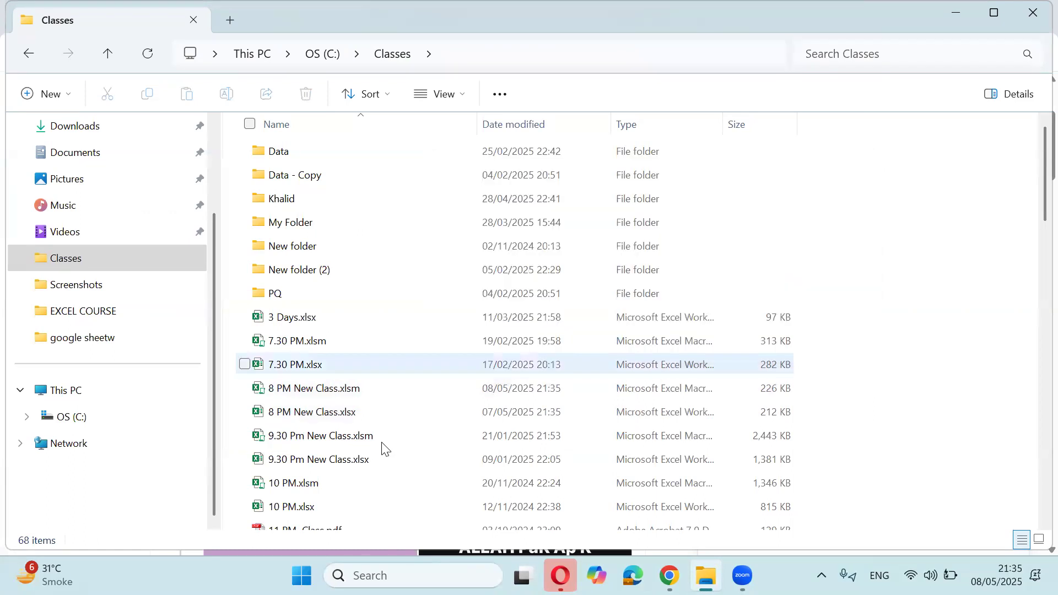
{"action": "left_click", "coordinate": [329, 348]}
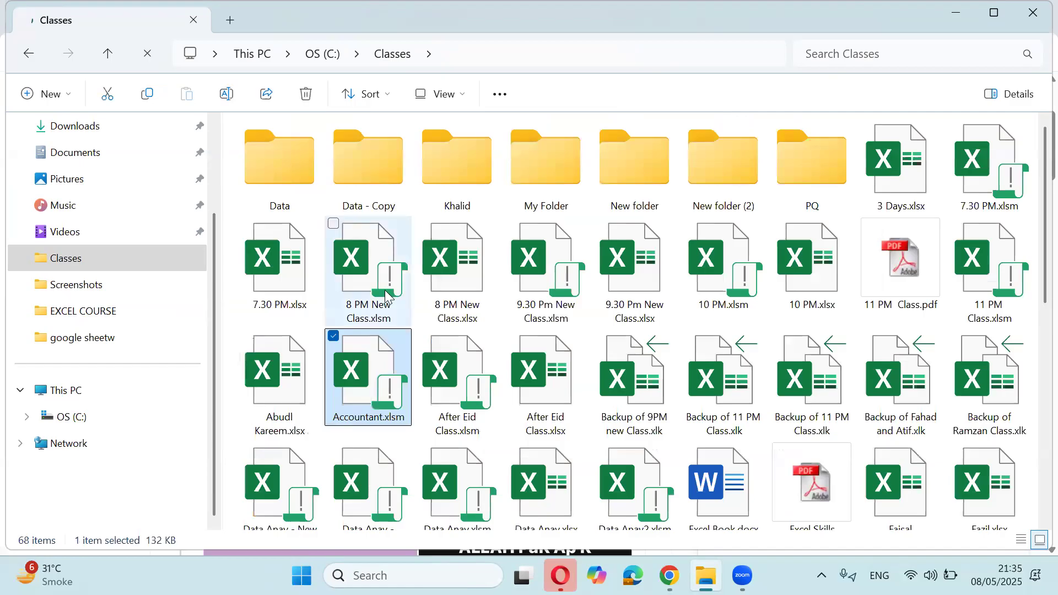
Compare the file icons and file details of 8 PM New Class.xlsm and 8 PM New Class.xlsx.
{"action": "left_click", "coordinate": [440, 282]}
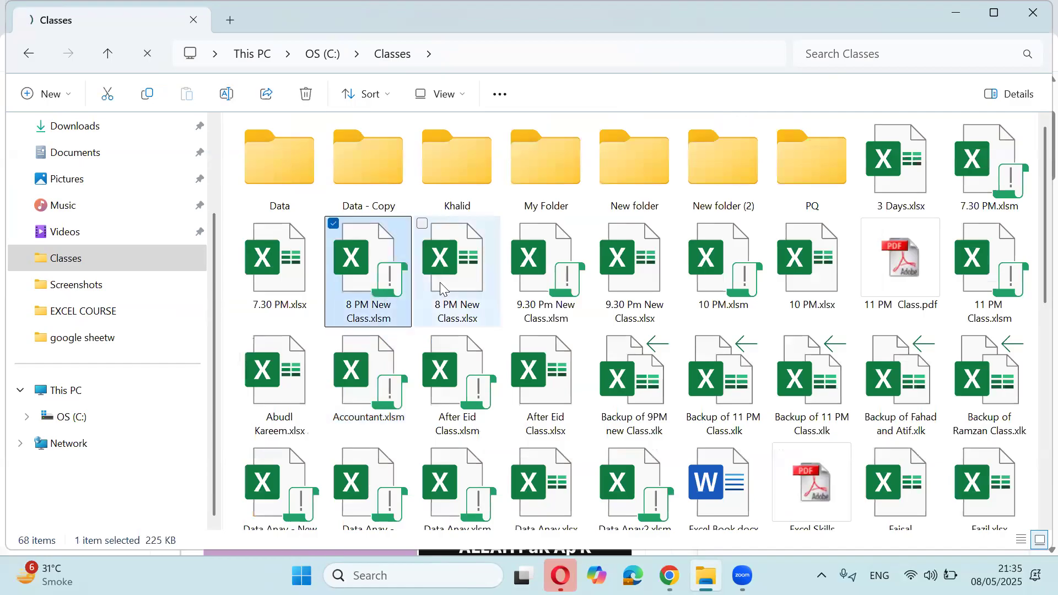
{"action": "left_click", "coordinate": [364, 292]}
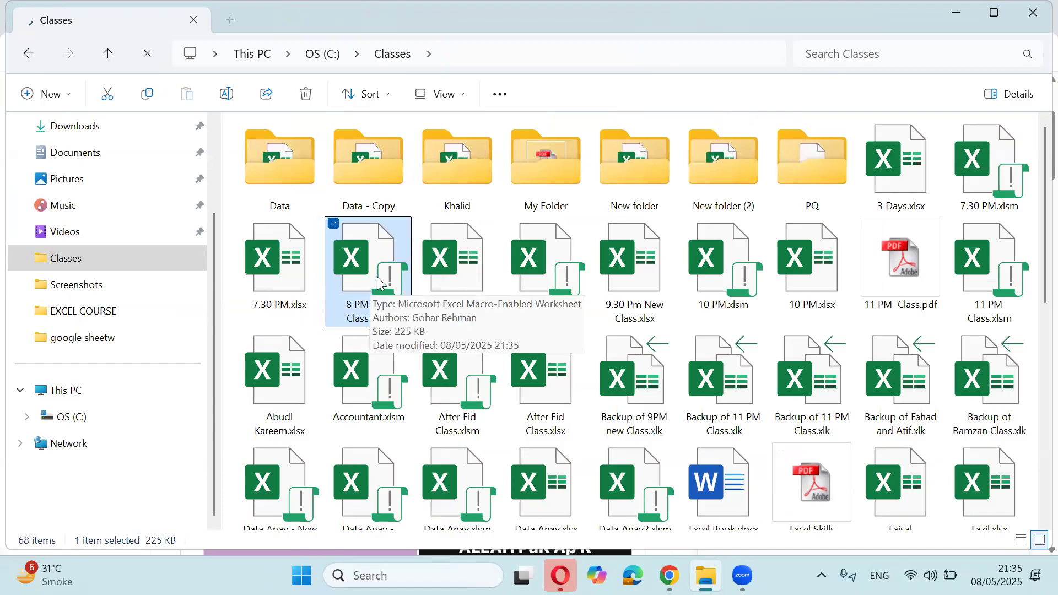
{"action": "left_click", "coordinate": [447, 263]}
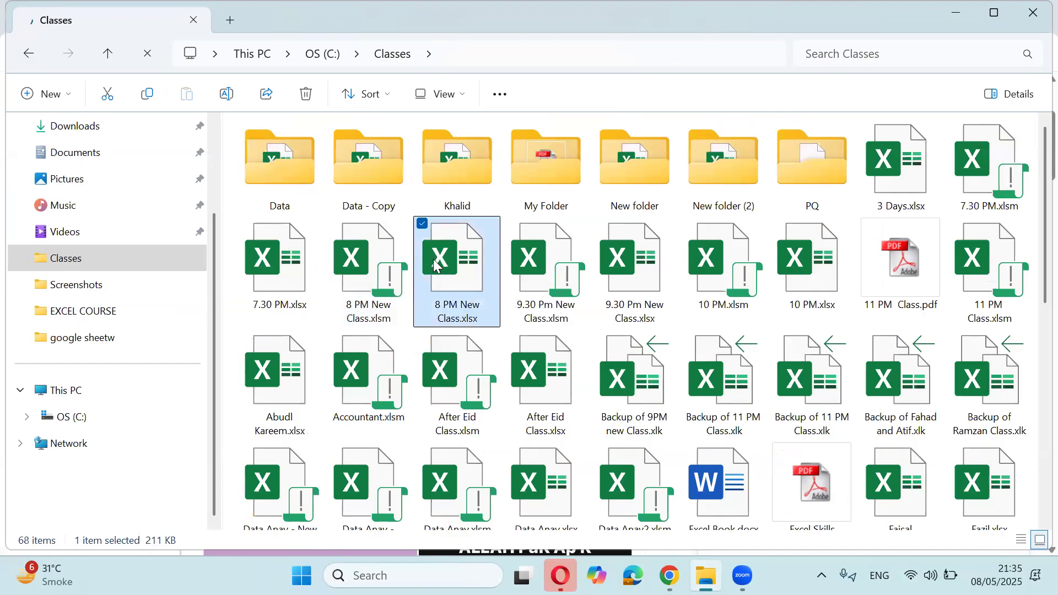
{"action": "left_click", "coordinate": [399, 278]}
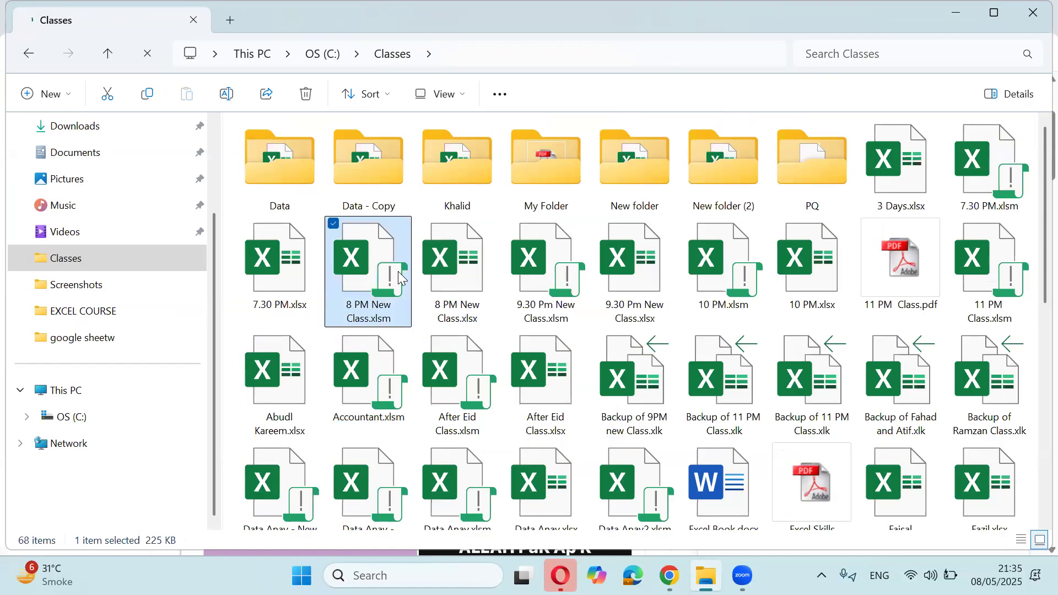